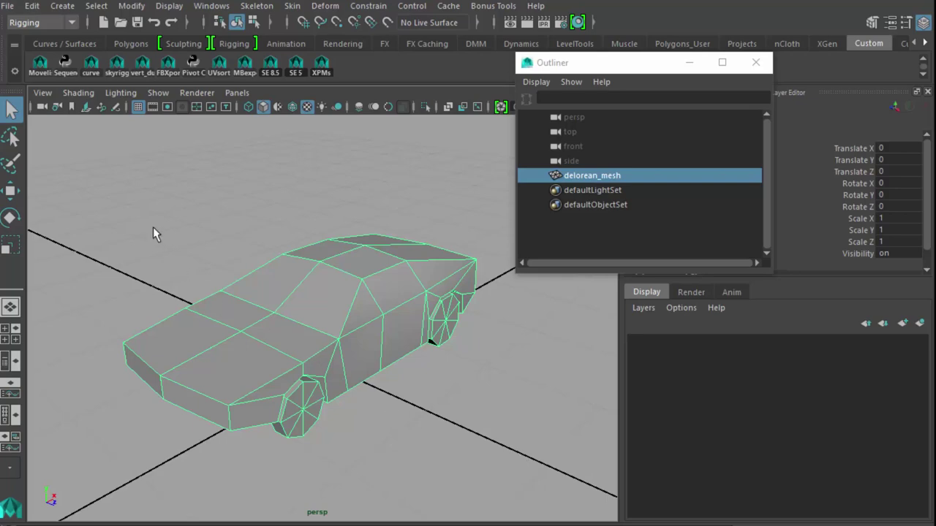
- Open the UV Editor for delorean_mesh and place its window beside the car model
{"action": "left_click", "coordinate": [210, 7]}
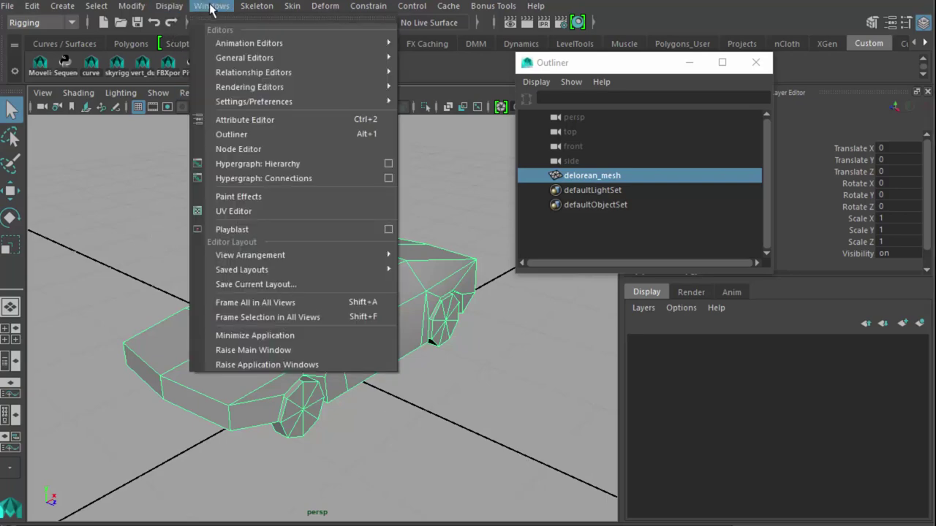
{"action": "left_click", "coordinate": [245, 212]}
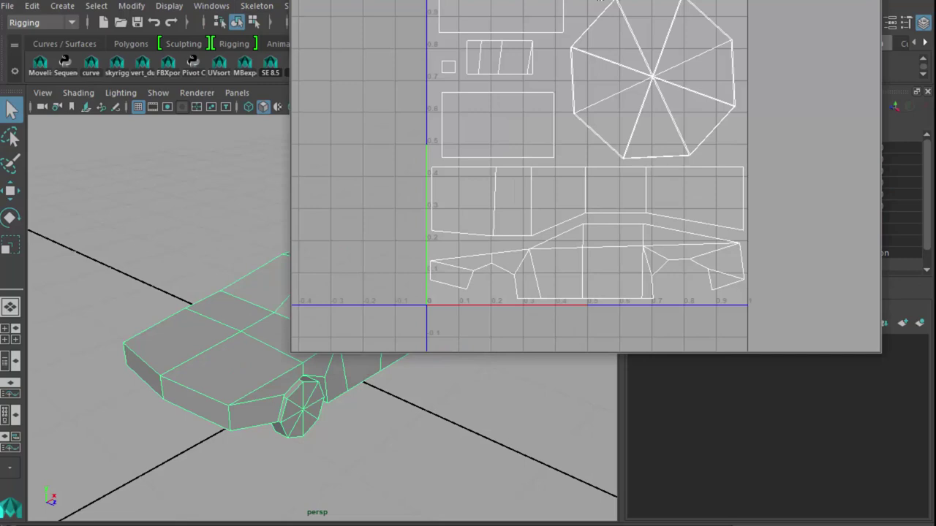
{"action": "left_click_drag", "start_coordinate": [599, 2], "coordinate": [649, 37]}
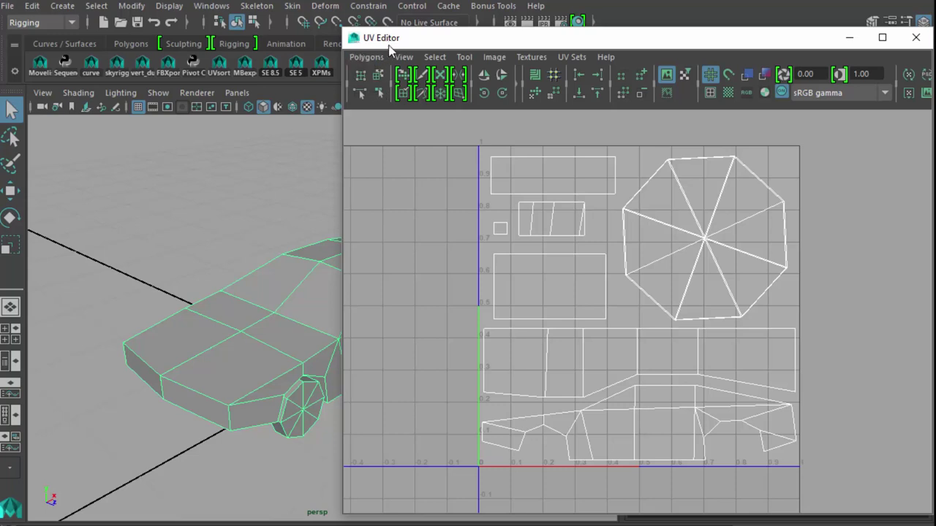
{"action": "left_click_drag", "start_coordinate": [396, 47], "coordinate": [323, 21]}
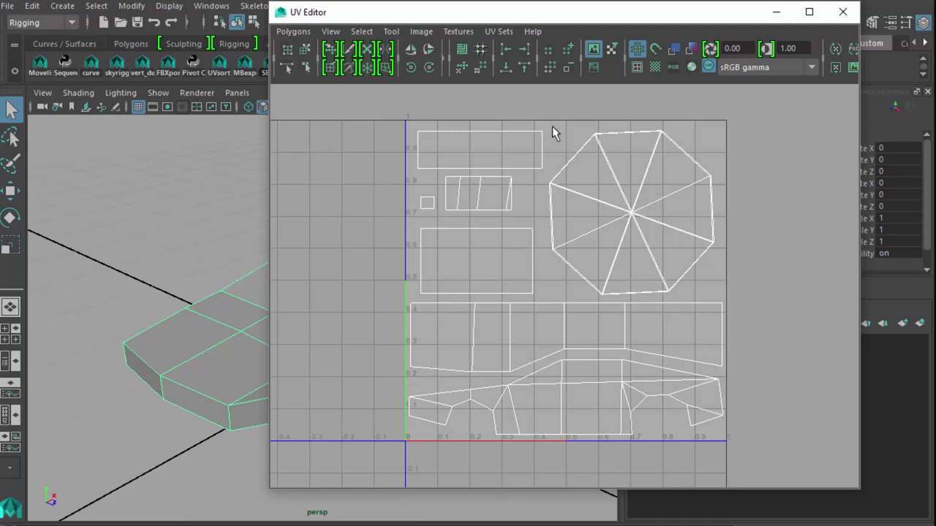
{"action": "left_click_drag", "start_coordinate": [512, 13], "coordinate": [564, 15]}
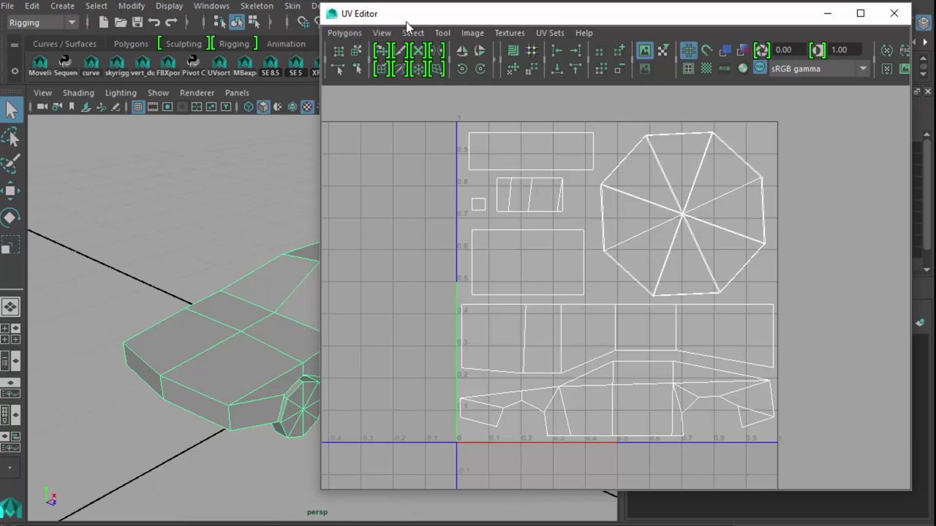
{"action": "left_click_drag", "start_coordinate": [408, 21], "coordinate": [372, 57]}
{"action": "left_click", "coordinate": [212, 6]}
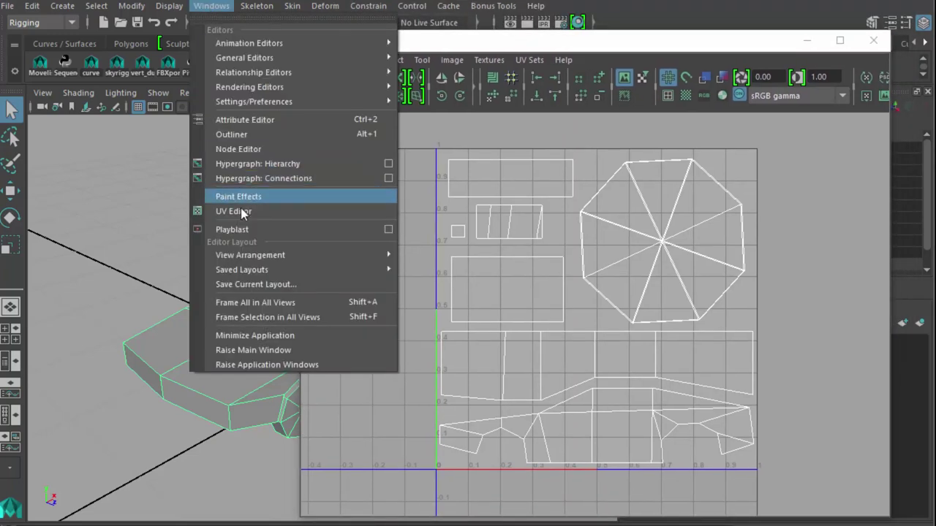
{"action": "left_click", "coordinate": [279, 210]}
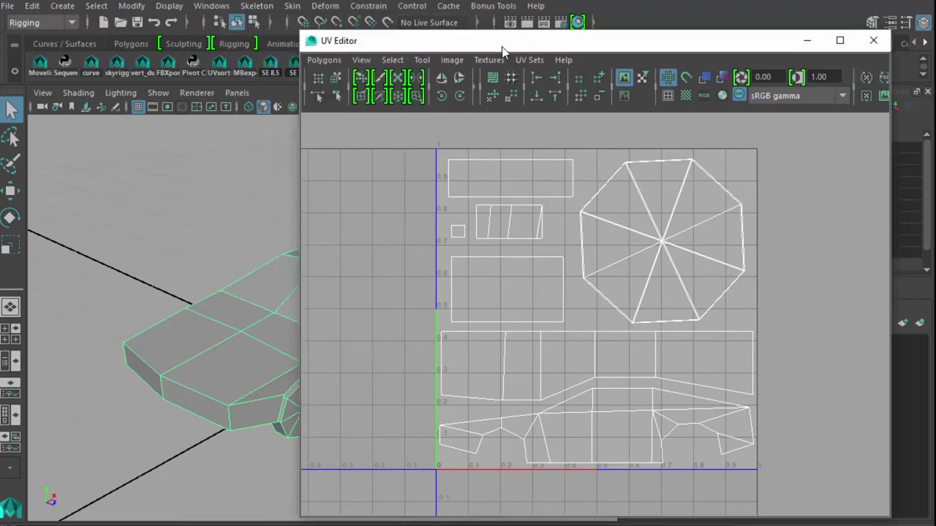
- Open the UV Snapshot options for the car's UV layout and choose JPEG as the image format
{"action": "left_click", "coordinate": [327, 63]}
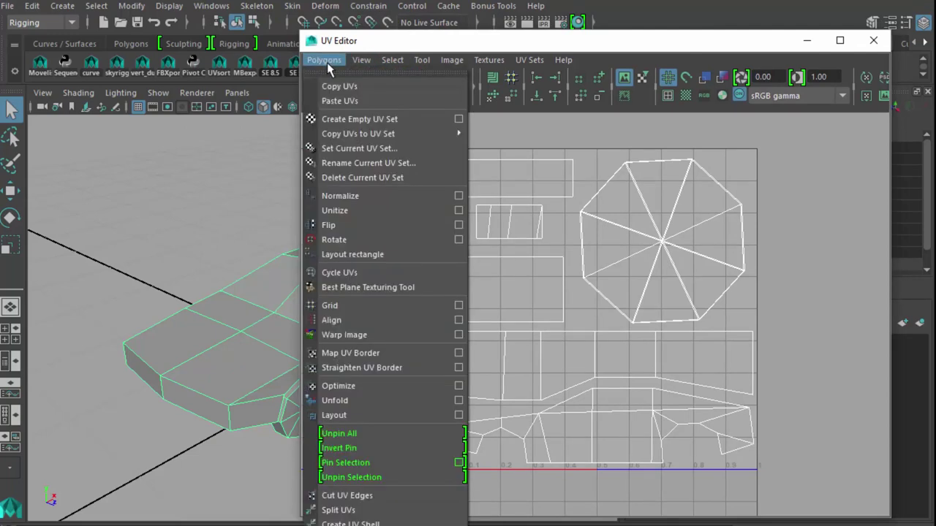
{"action": "left_click", "coordinate": [407, 43]}
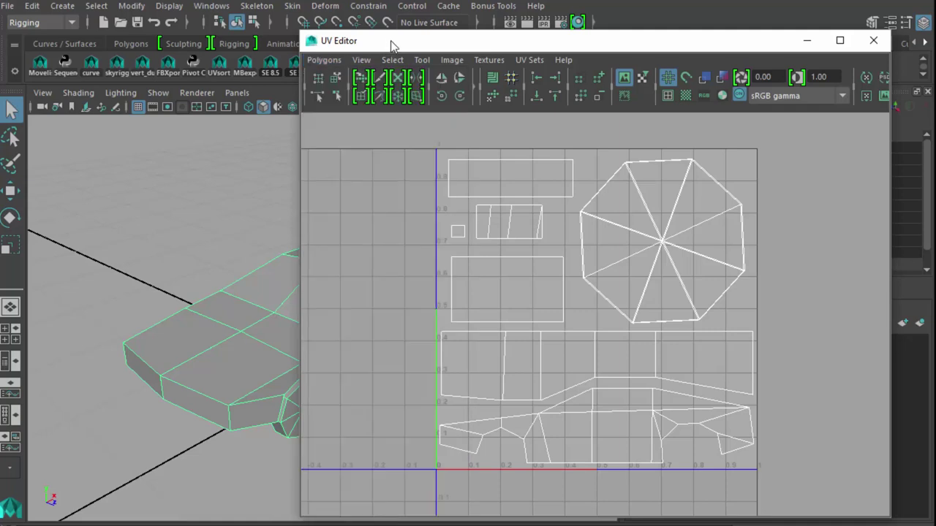
{"action": "left_click_drag", "start_coordinate": [407, 42], "coordinate": [413, 0]}
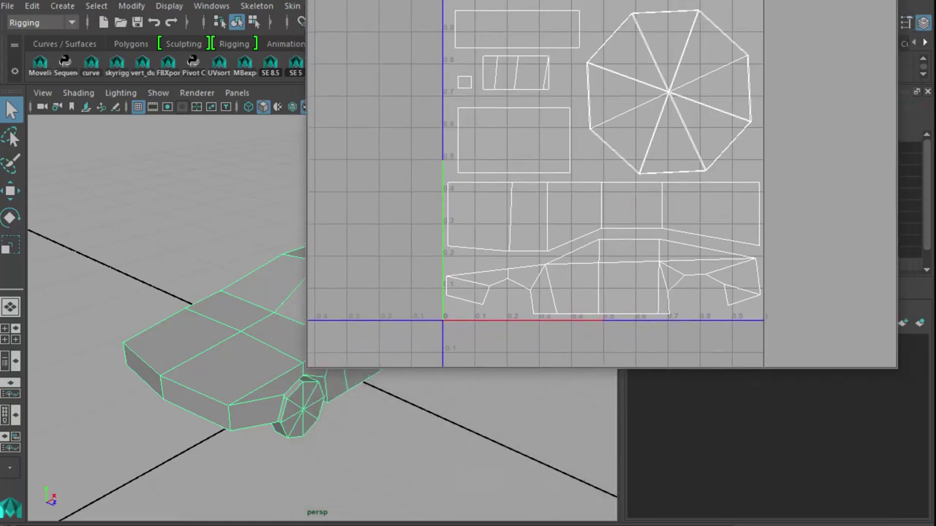
{"action": "left_click", "coordinate": [327, 0]}
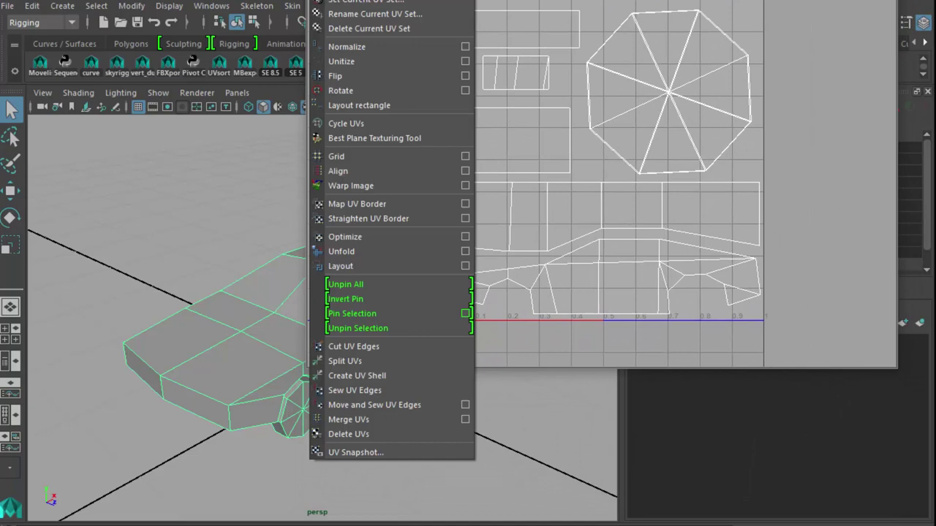
{"action": "left_click", "coordinate": [361, 455]}
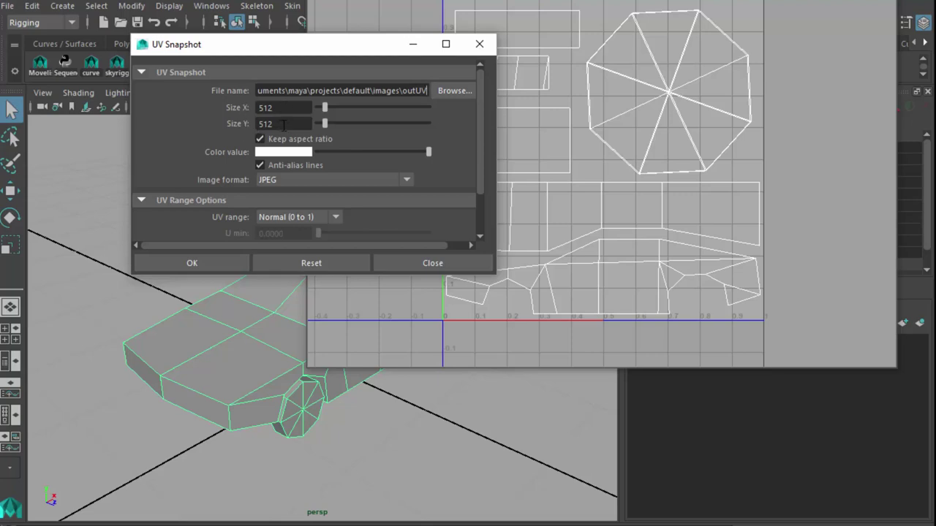
{"action": "left_click", "coordinate": [301, 182]}
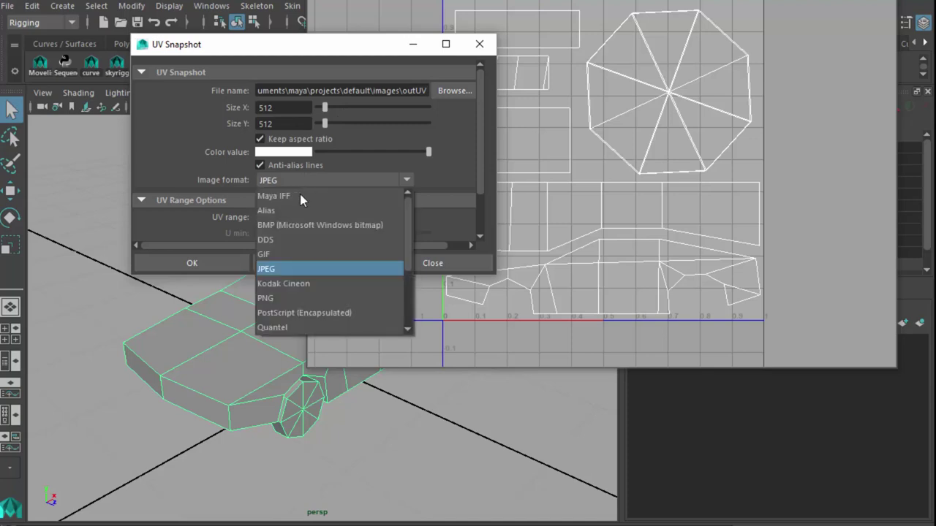
{"action": "left_click", "coordinate": [285, 268]}
{"action": "left_click", "coordinate": [479, 213]}
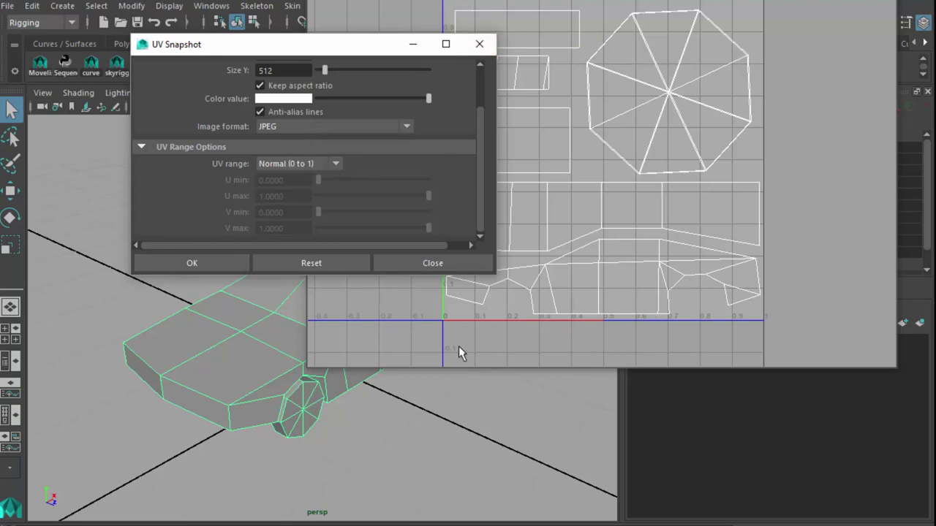
{"action": "left_click", "coordinate": [479, 85]}
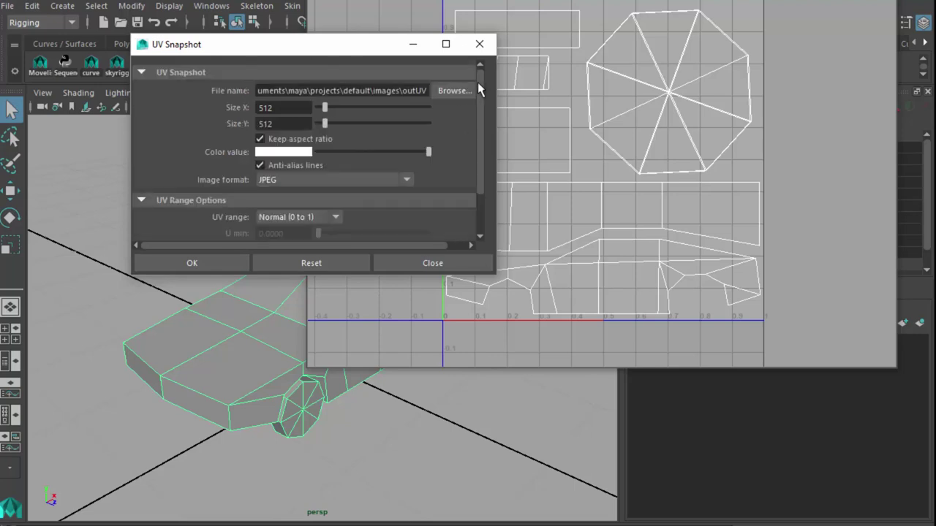
{"action": "left_click", "coordinate": [454, 90]}
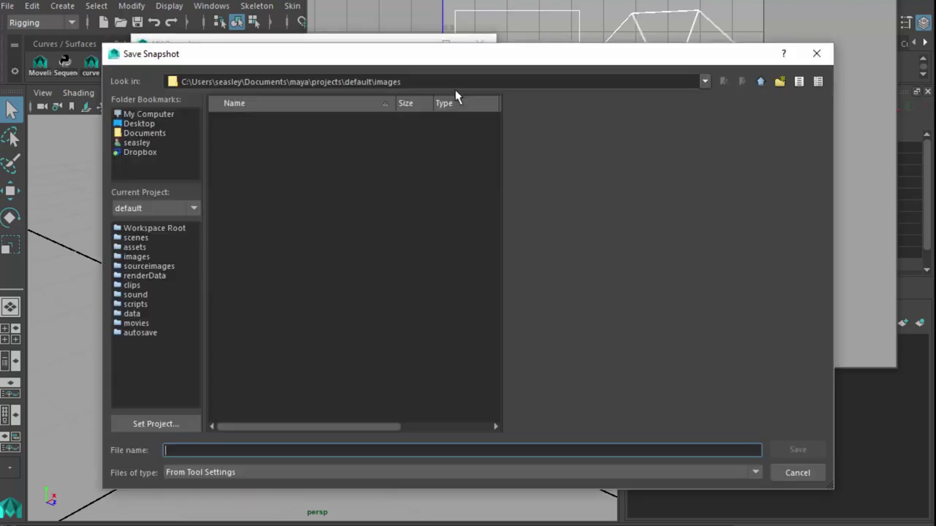
{"action": "left_click", "coordinate": [132, 121]}
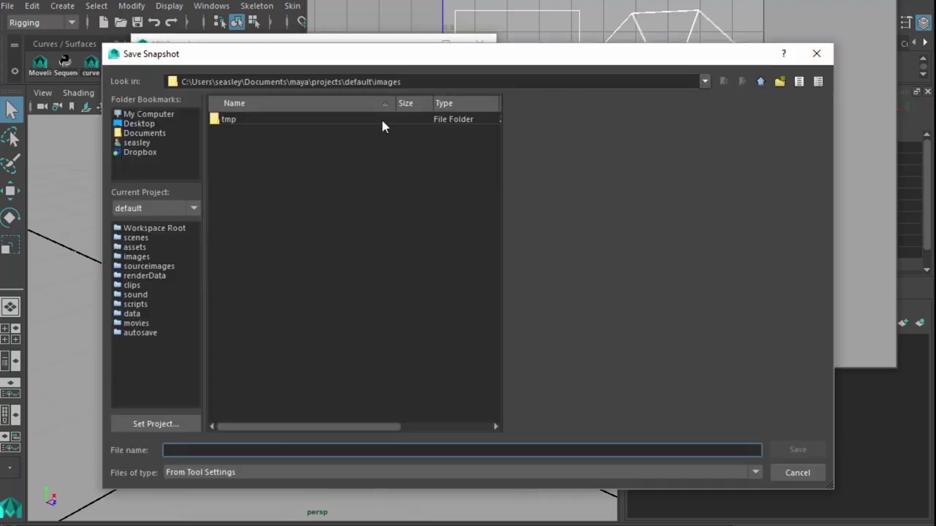
{"action": "left_click", "coordinate": [816, 55]}
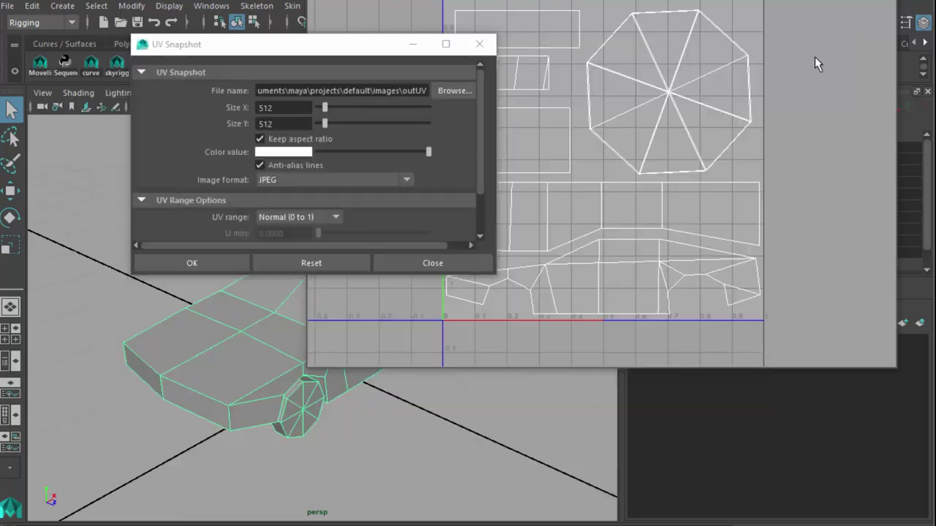
- Export the UV snapshot to the Desktop under the file name UV_snasphot
{"action": "left_click", "coordinate": [458, 92]}
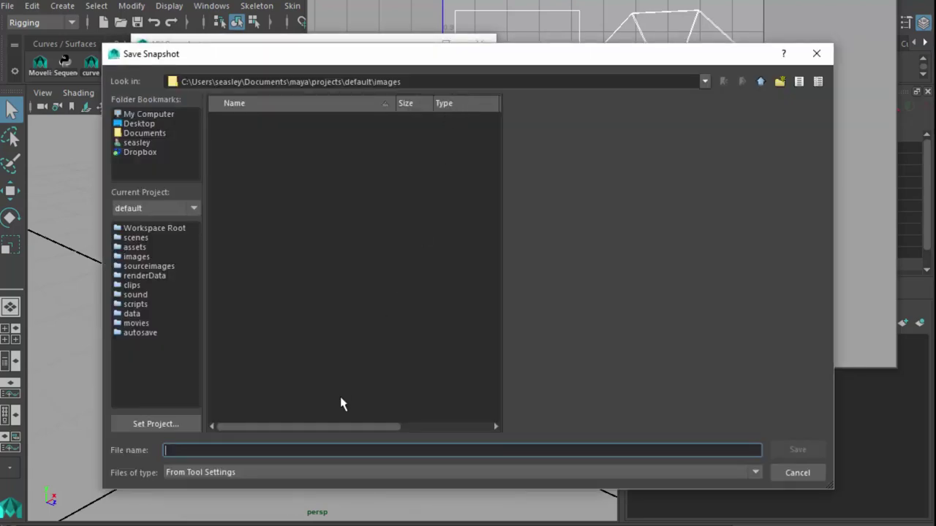
{"action": "left_click", "coordinate": [131, 124]}
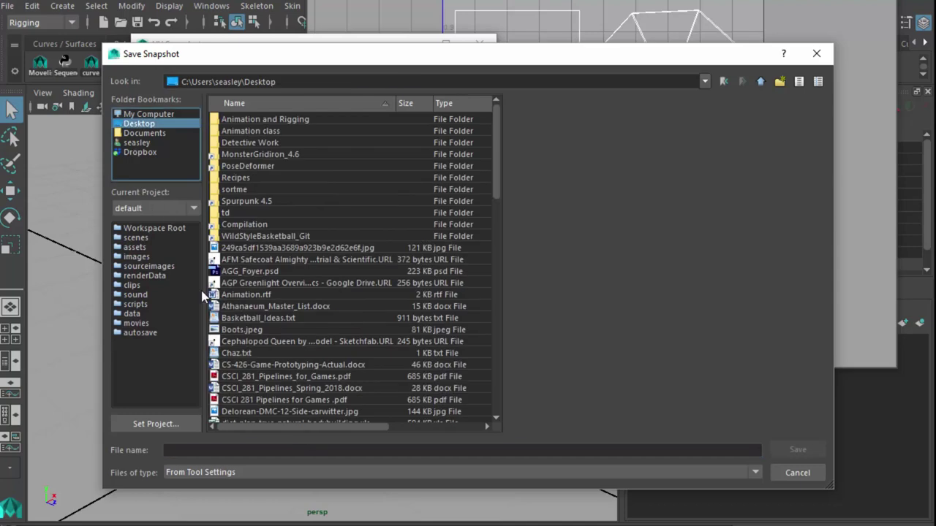
{"action": "left_click", "coordinate": [242, 451]}
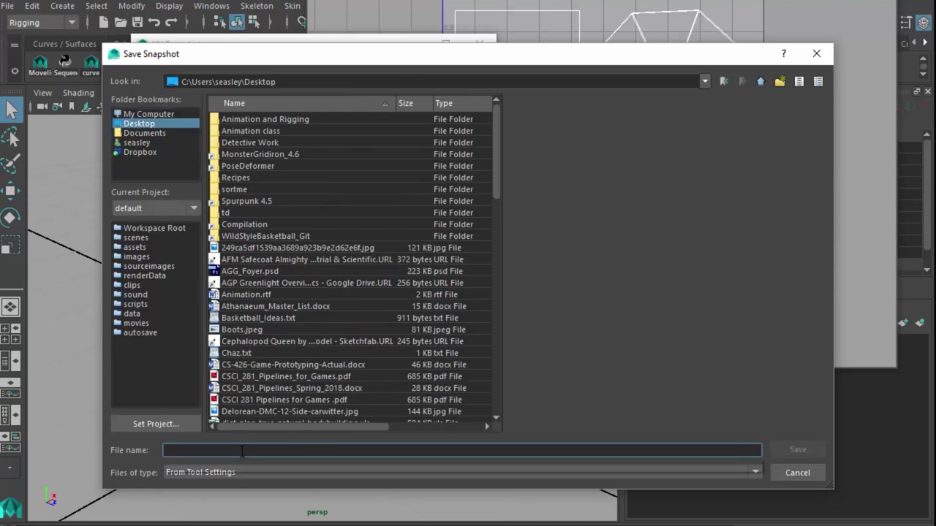
{"action": "type", "text": "UV_"}
{"action": "type", "text": "snapshot"}
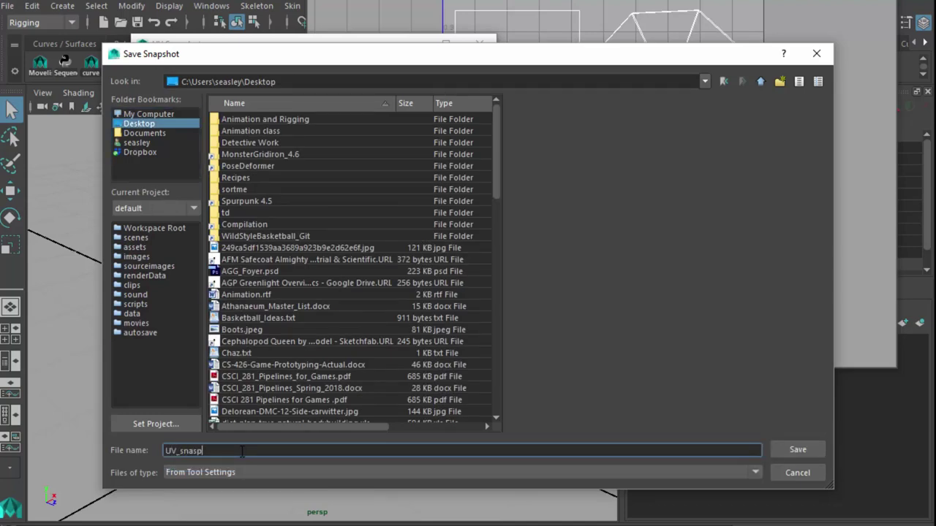
{"action": "key", "text": "Return"}
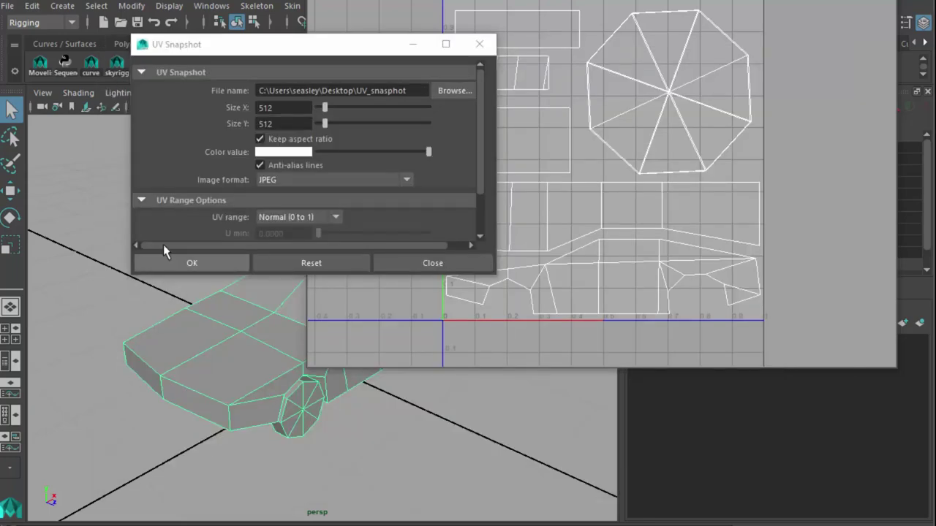
{"action": "left_click", "coordinate": [191, 263]}
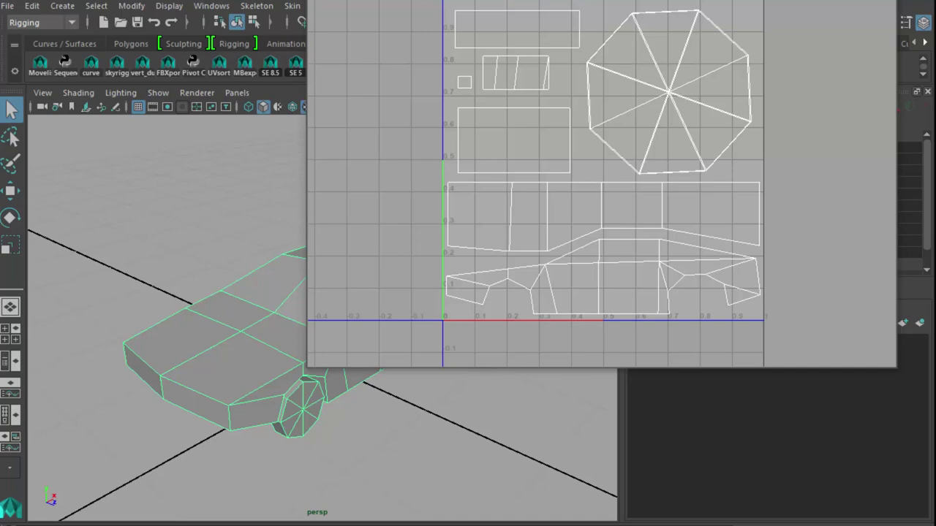
- Move the Maya window out of the way and switch to the web browser, placing its window in full view
{"action": "left_click_drag", "start_coordinate": [101, 3], "coordinate": [339, 253]}
{"action": "left_click_drag", "start_coordinate": [234, 2], "coordinate": [695, 257]}
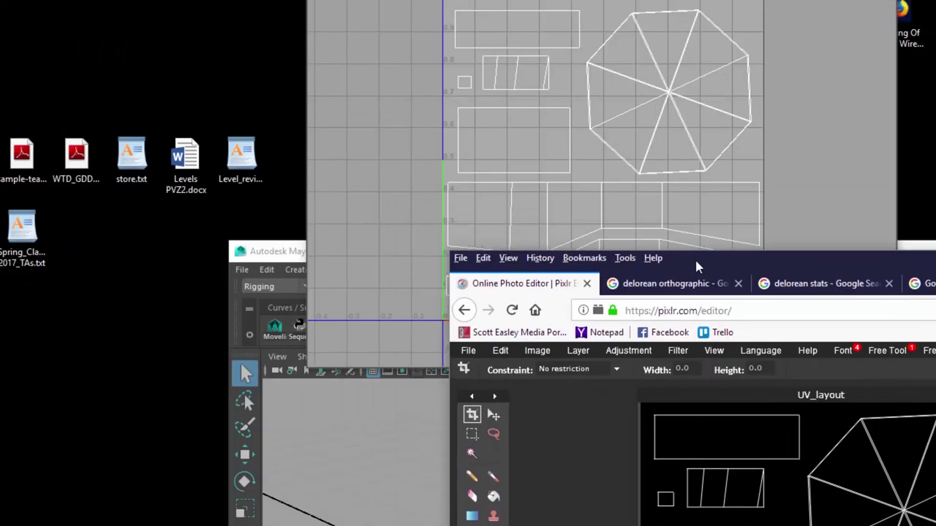
{"action": "left_click_drag", "start_coordinate": [152, 266], "coordinate": [439, 416]}
{"action": "left_click_drag", "start_coordinate": [688, 258], "coordinate": [299, 1]}
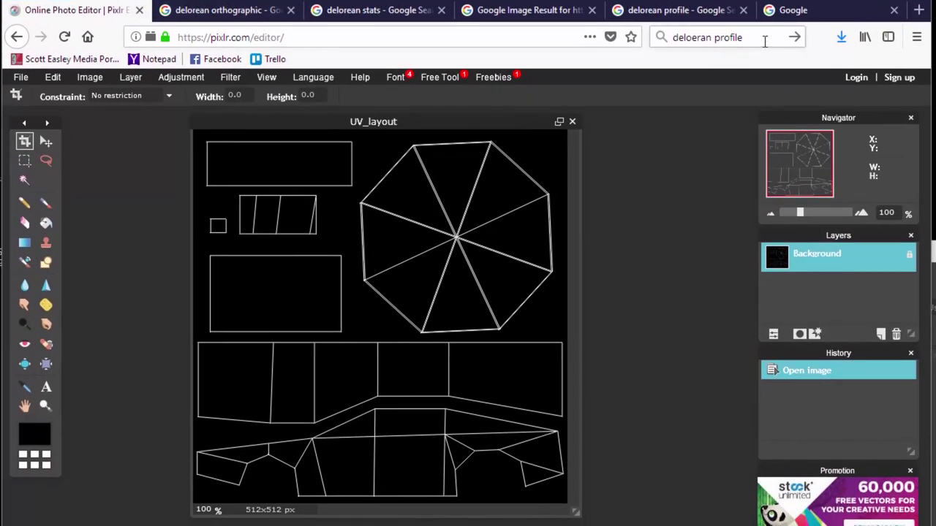
- Load pixlr.com in the browser tab that holds the Google home page
{"action": "left_click", "coordinate": [835, 17]}
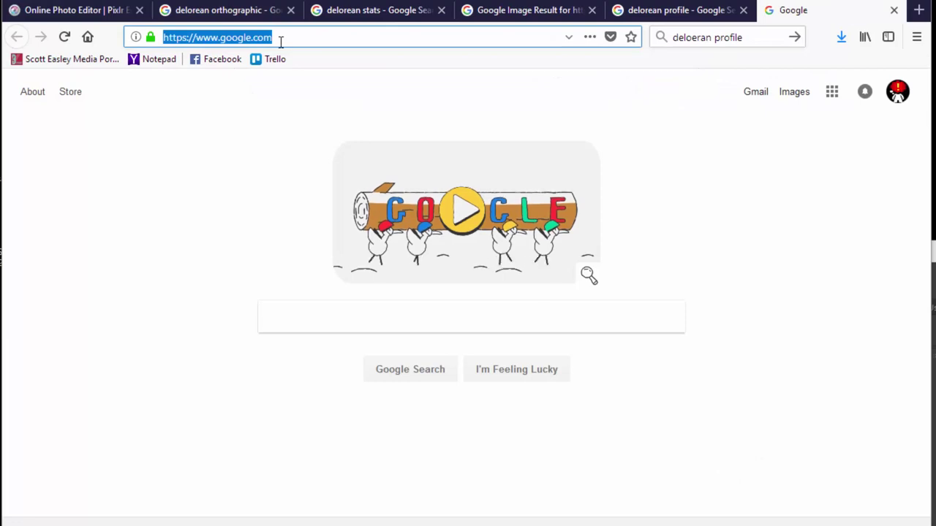
{"action": "type", "text": "pixlr."}
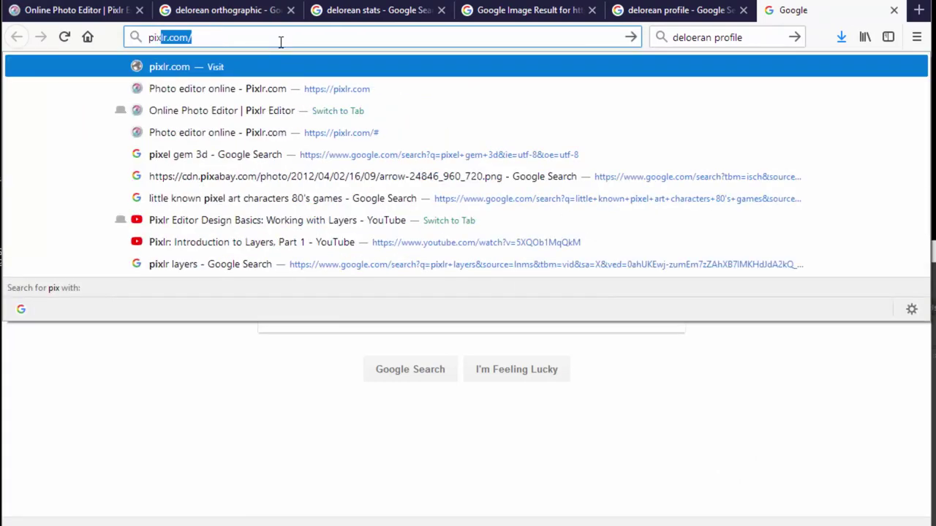
{"action": "type", "text": "com"}
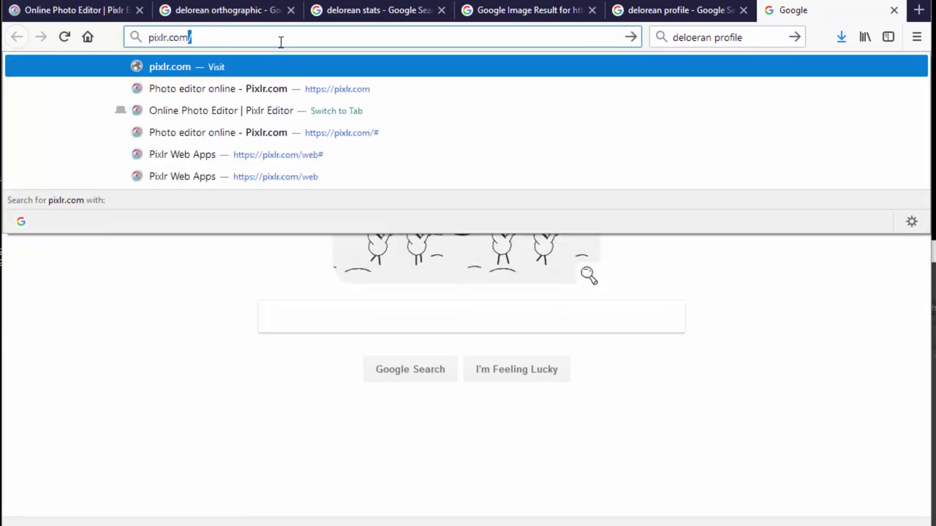
{"action": "key", "text": "Escape"}
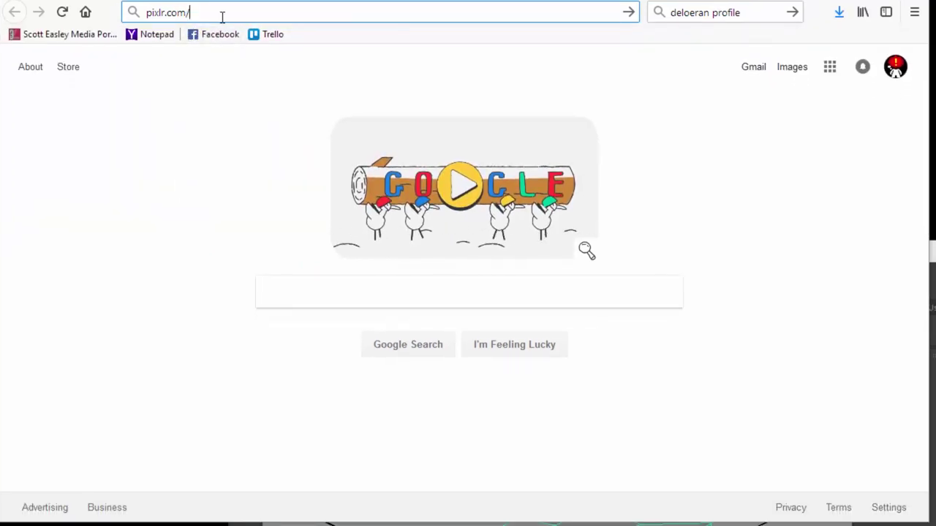
{"action": "key", "text": "Return"}
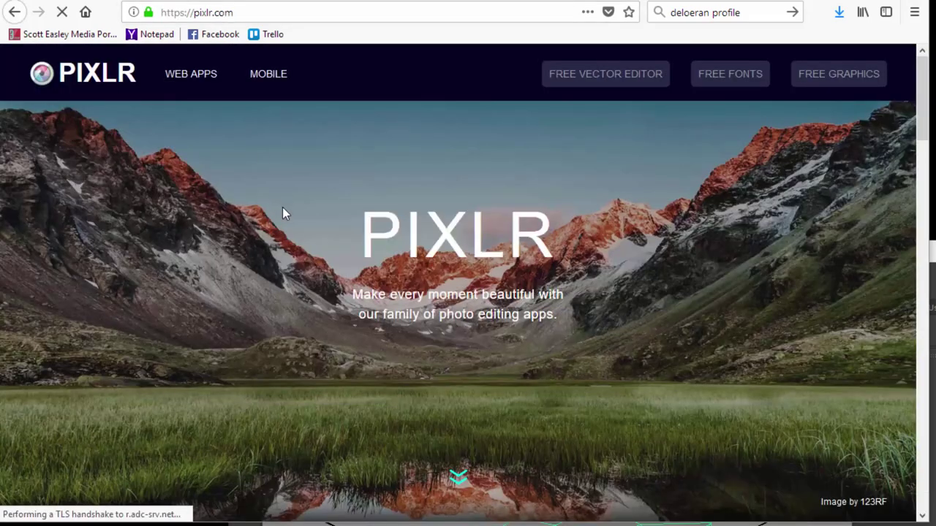
- Find Pixlr Editor on the Pixlr home page and launch its web app
{"action": "scroll", "coordinate": [283, 207], "scroll_direction": "down", "scroll_amount": 3}
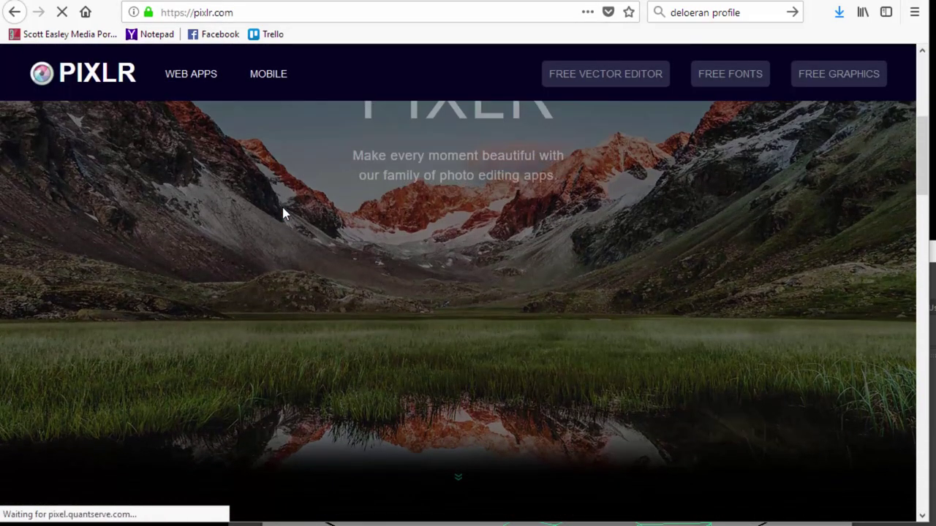
{"action": "scroll", "coordinate": [283, 208], "scroll_direction": "down", "scroll_amount": 5}
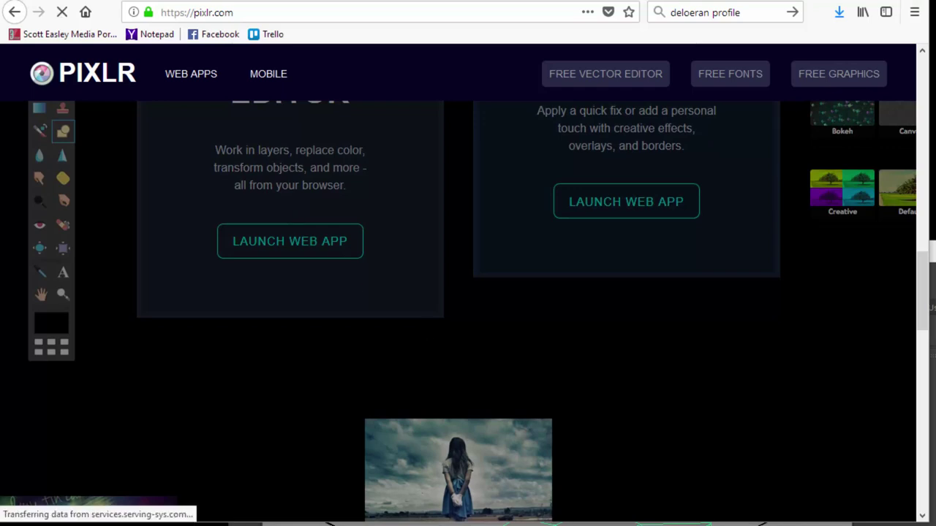
{"action": "scroll", "coordinate": [349, 391], "scroll_direction": "up", "scroll_amount": 2}
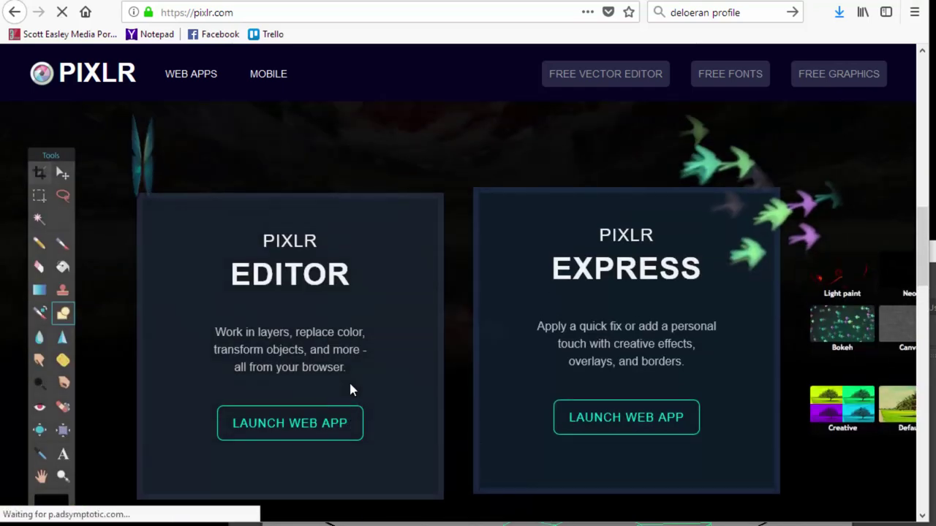
{"action": "scroll", "coordinate": [348, 390], "scroll_direction": "down", "scroll_amount": 1}
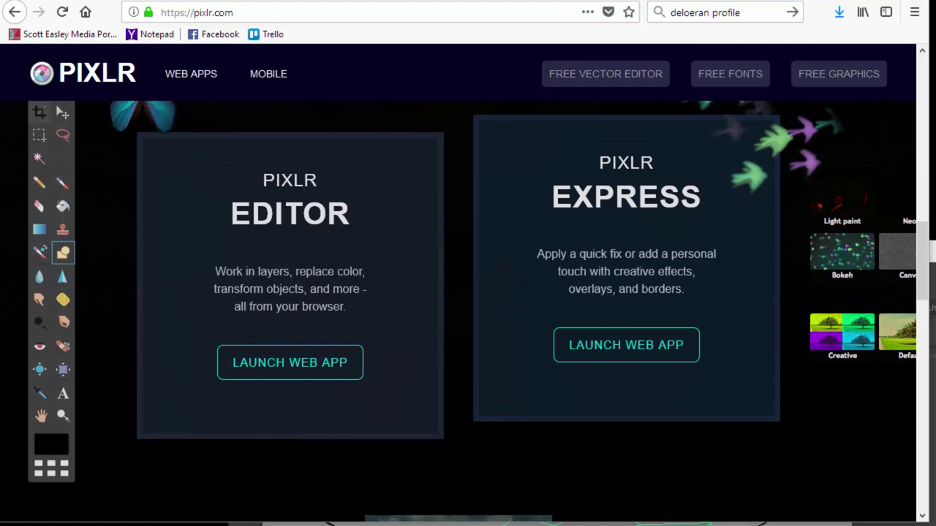
{"action": "left_click", "coordinate": [294, 374]}
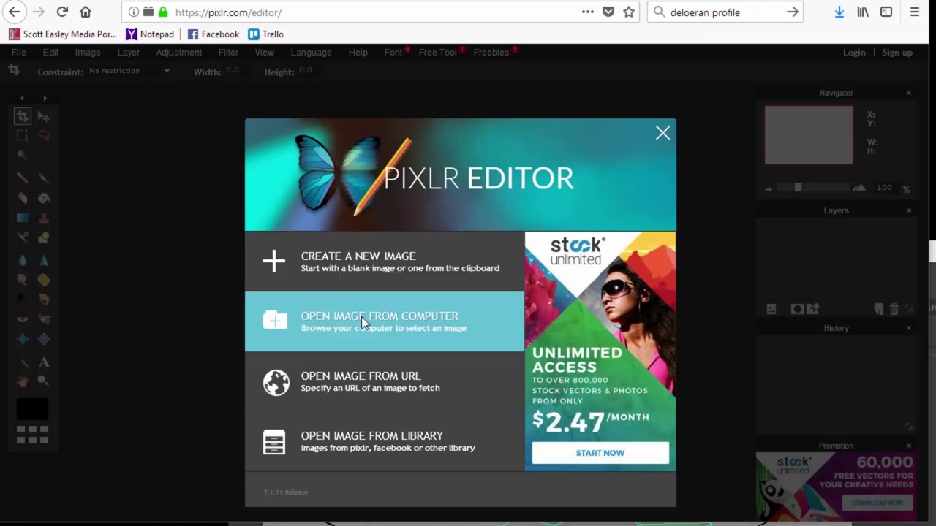
- Open the image UV_snasphot.jpg from the computer's Desktop in the editor
{"action": "left_click", "coordinate": [361, 316]}
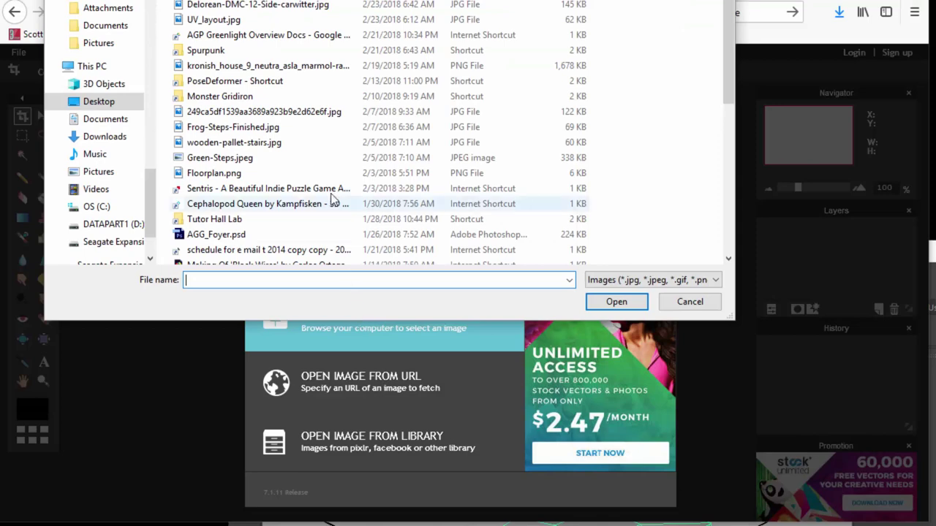
{"action": "left_click", "coordinate": [242, 3]}
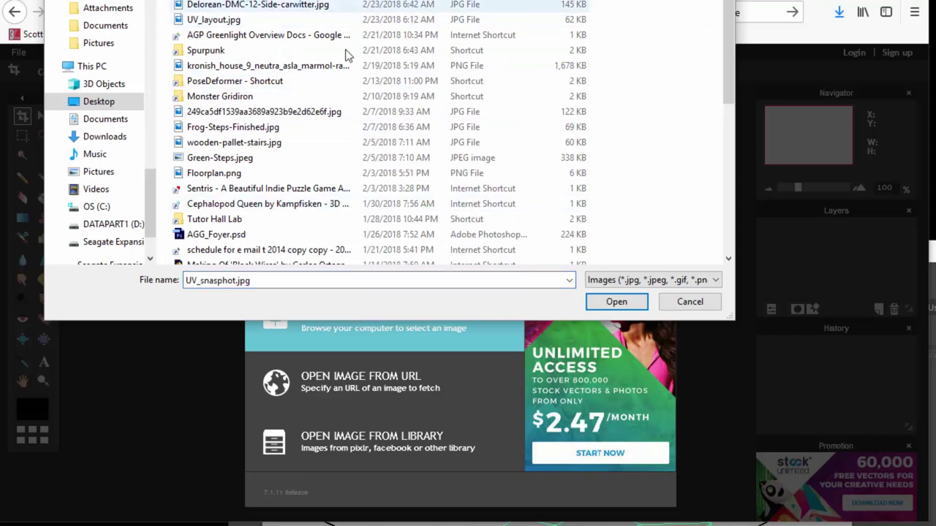
{"action": "left_click", "coordinate": [616, 301]}
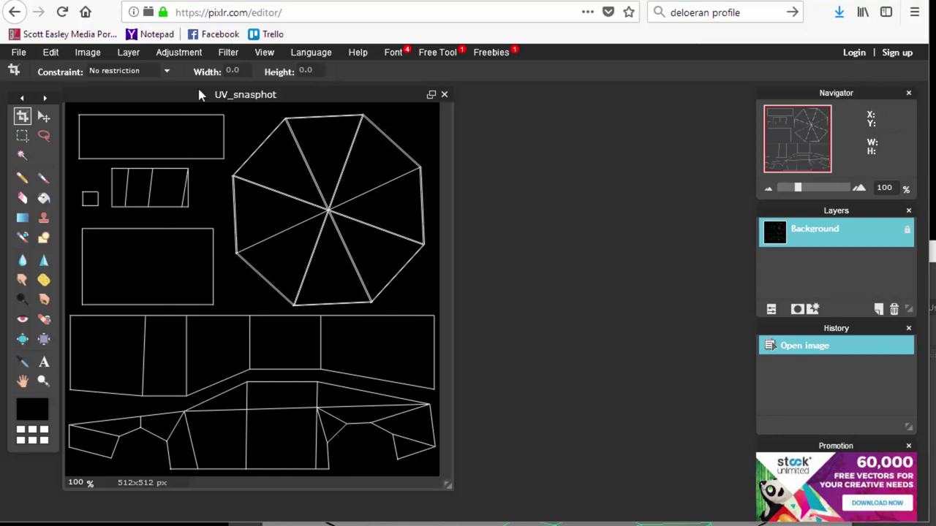
- Shift the UV image window slightly, place the Layers panel beside it and stretch the panel to nearly the image's height
{"action": "left_click_drag", "start_coordinate": [199, 95], "coordinate": [241, 102]}
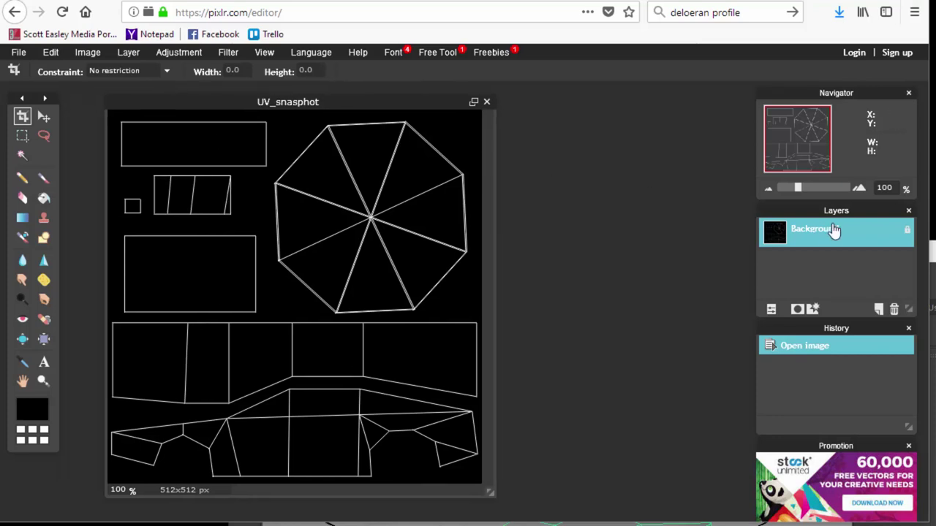
{"action": "left_click_drag", "start_coordinate": [833, 209], "coordinate": [606, 111]}
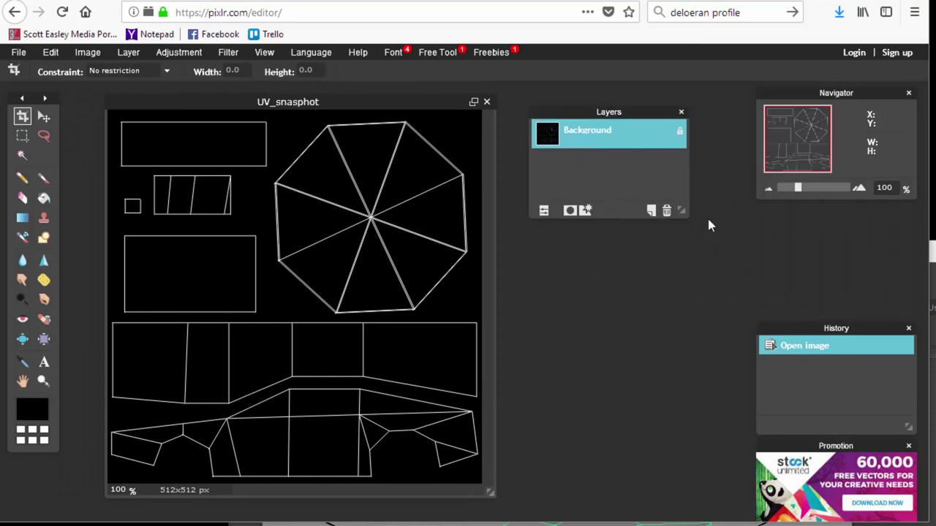
{"action": "left_click_drag", "start_coordinate": [683, 211], "coordinate": [704, 460]}
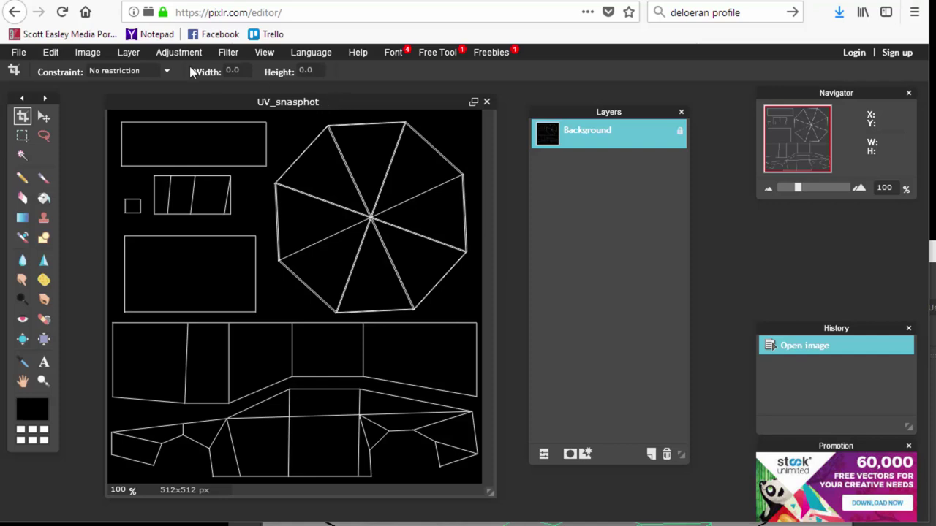
- Start saving the UV image to the computer and set its format to PXD (Layered Pixlr image)
{"action": "left_click", "coordinate": [19, 56]}
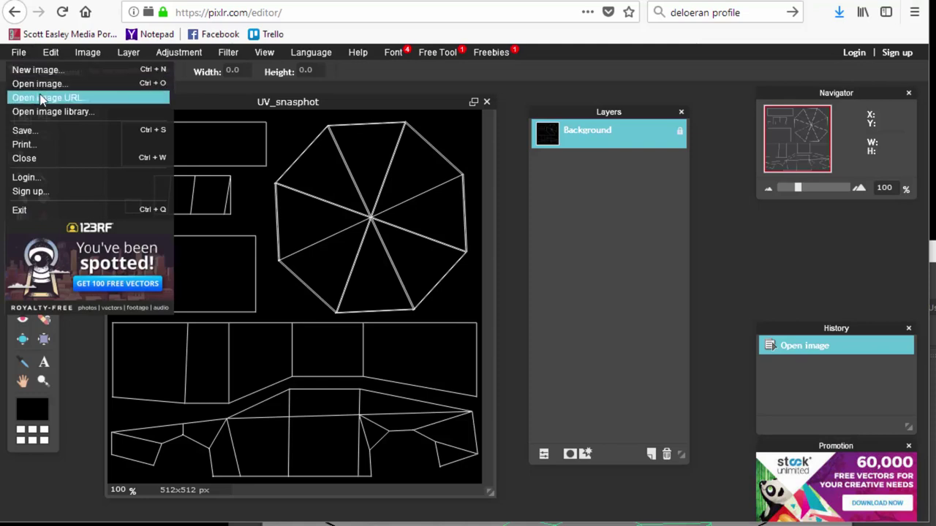
{"action": "left_click", "coordinate": [51, 137]}
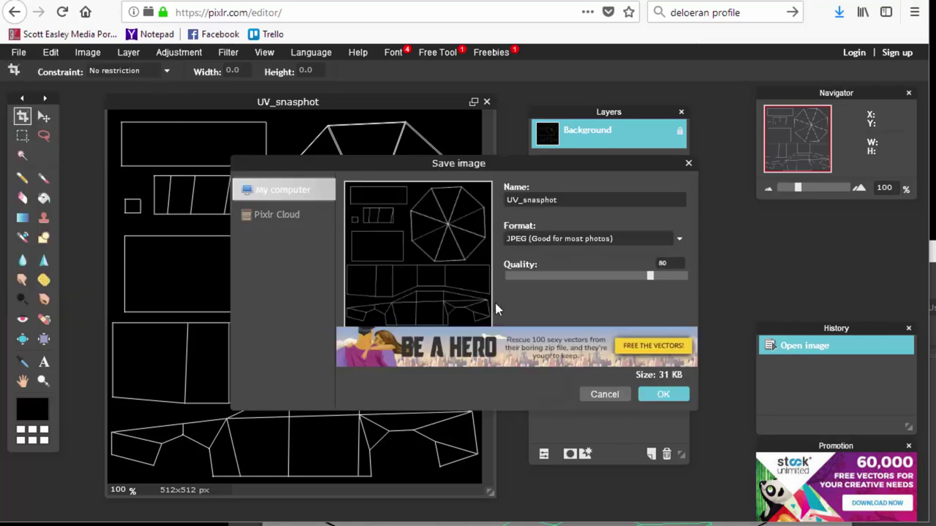
{"action": "left_click", "coordinate": [680, 238]}
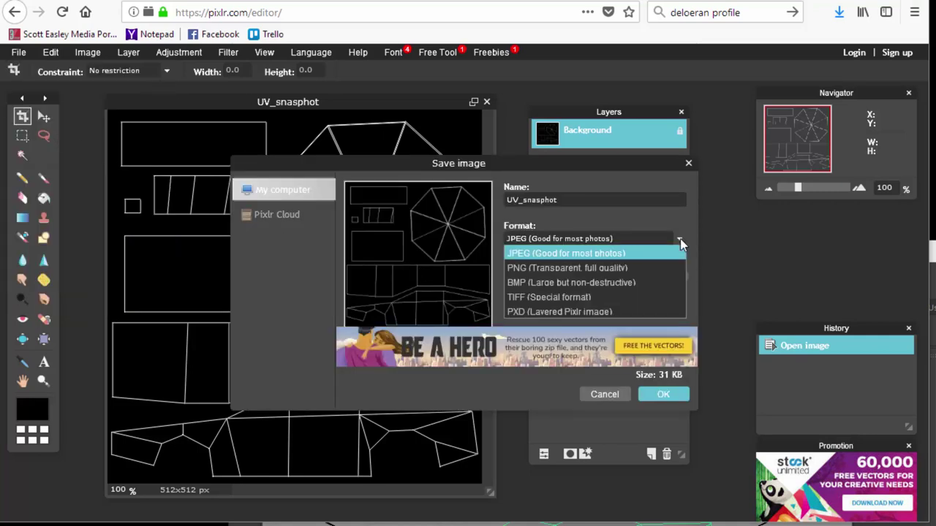
{"action": "key", "text": "Down"}
{"action": "key", "text": "Up"}
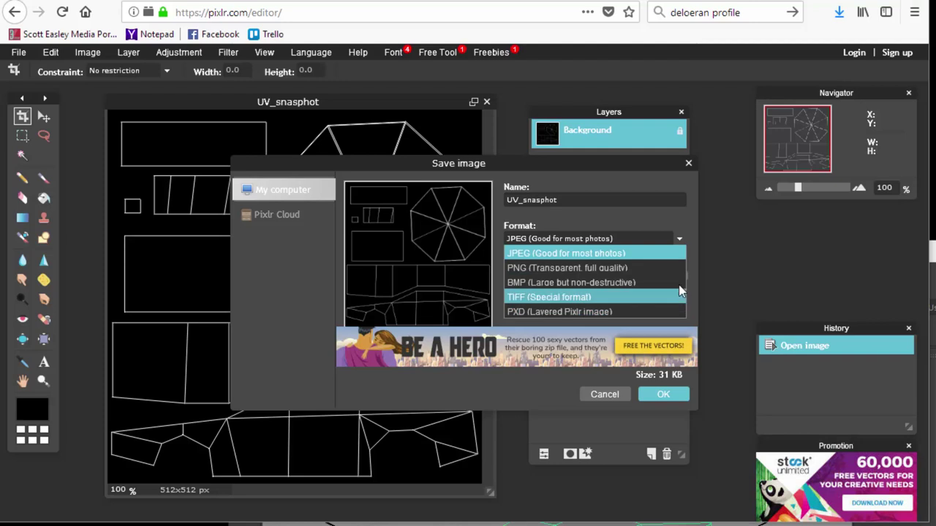
{"action": "key", "text": "Up"}
{"action": "key", "text": "Up"}
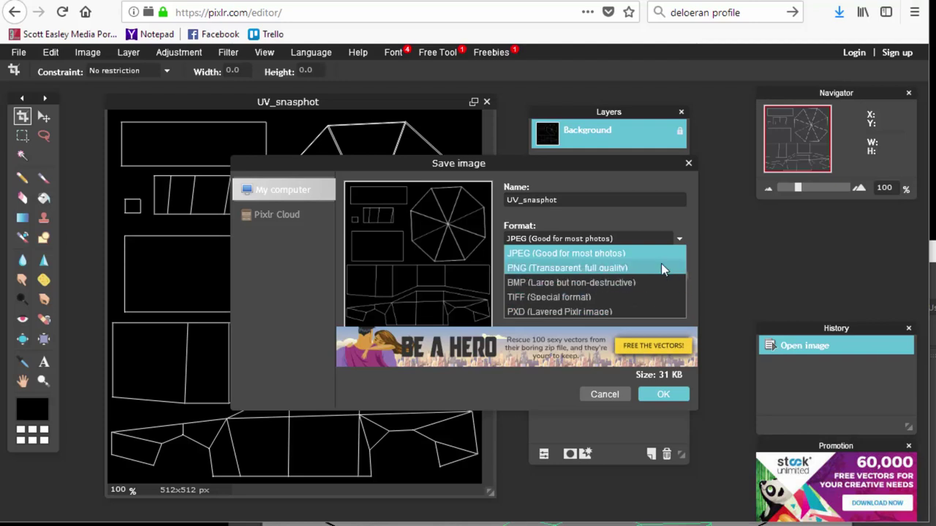
{"action": "left_click", "coordinate": [640, 311]}
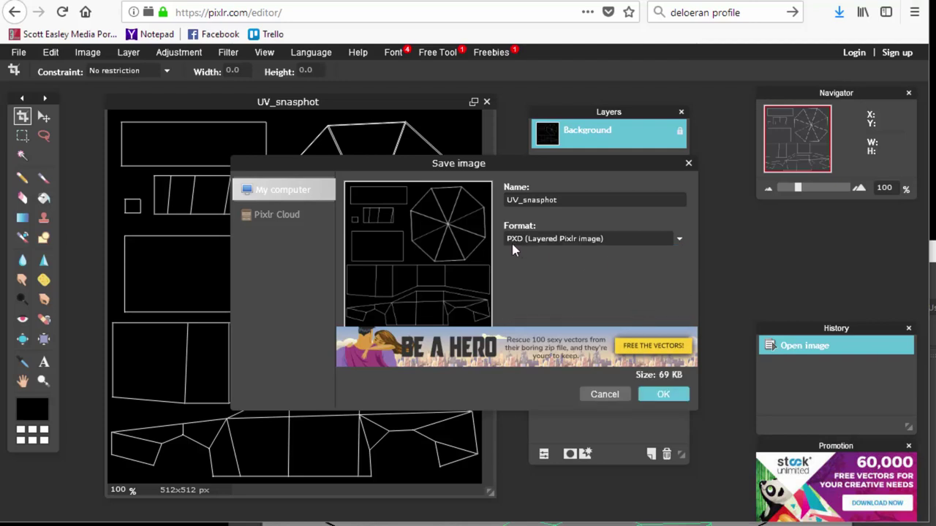
- Save the layered image on the Desktop under the file name Delorean_texture.pxd
{"action": "left_click", "coordinate": [664, 394]}
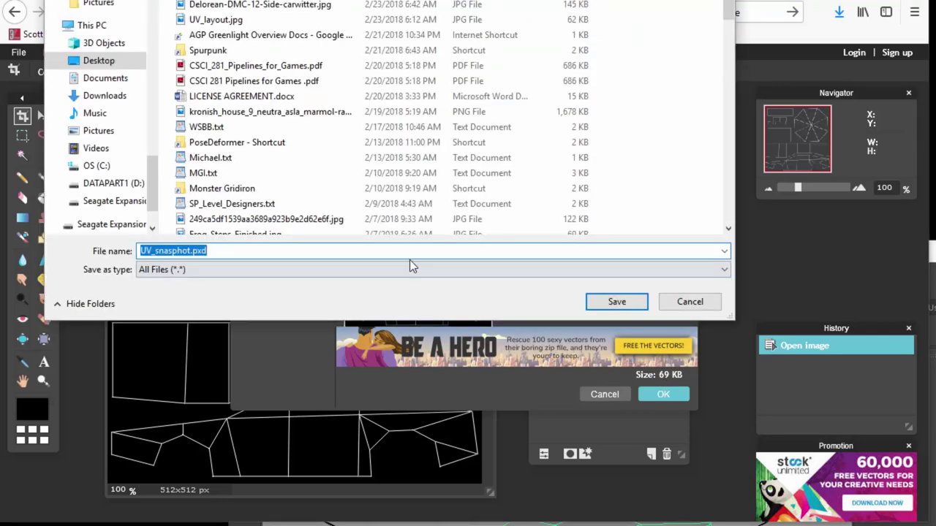
{"action": "left_click", "coordinate": [178, 250]}
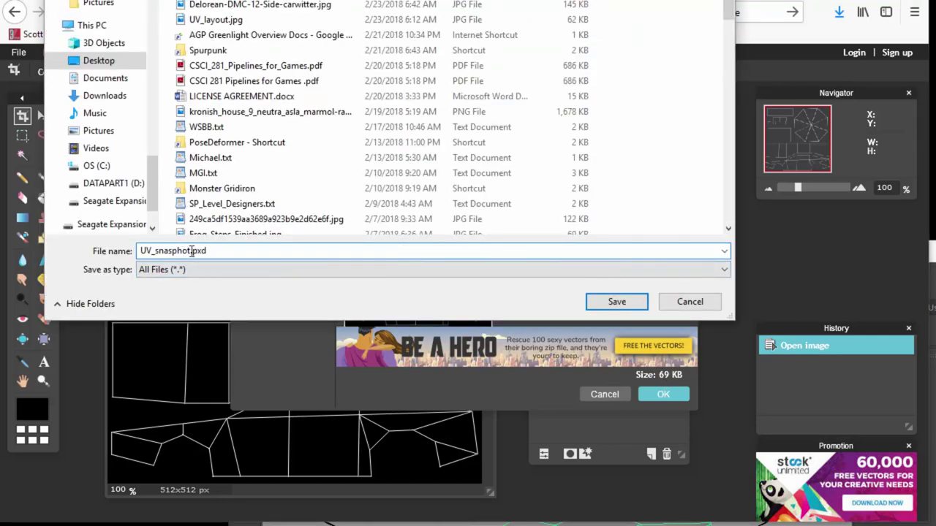
{"action": "left_click_drag", "start_coordinate": [191, 250], "coordinate": [113, 251]}
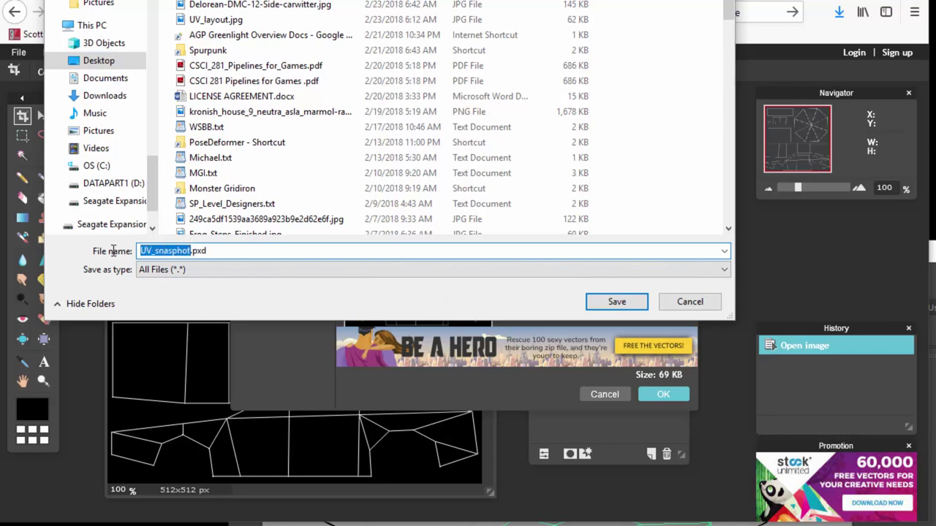
{"action": "type", "text": "Delorean_"}
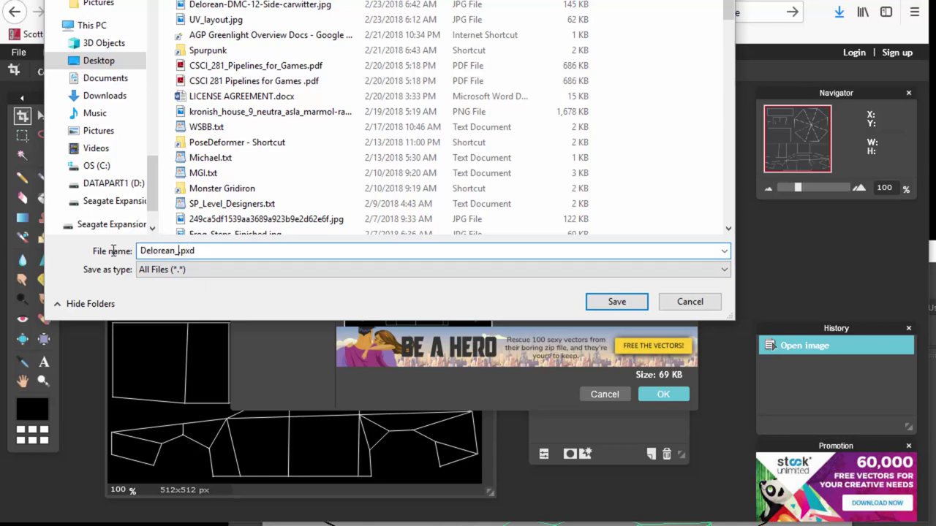
{"action": "type", "text": "texture"}
{"action": "key", "text": "Return"}
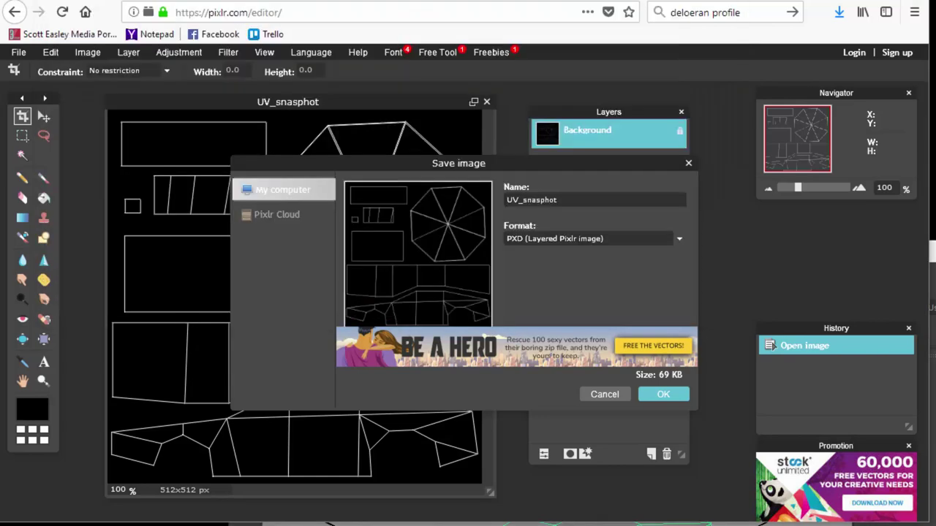
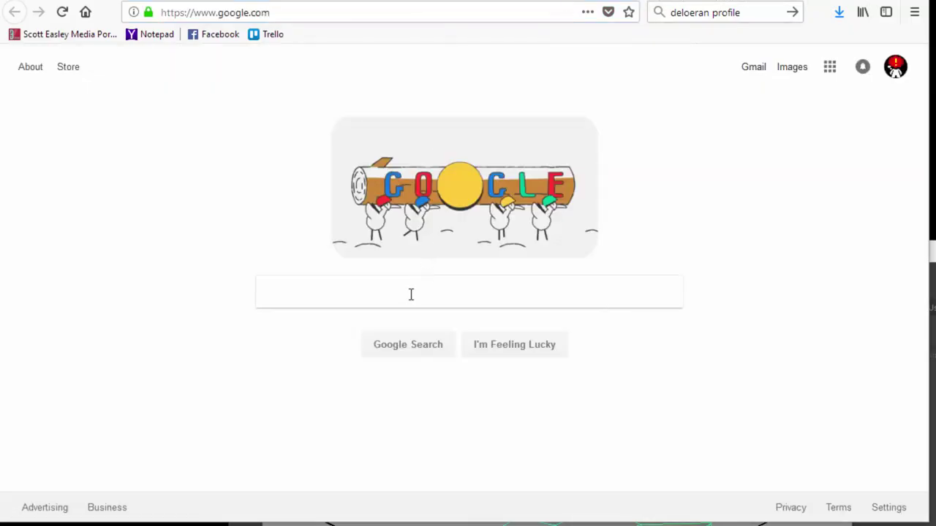
- Search Google for "delorean" and show the image results
{"action": "type", "text": "delorean"}
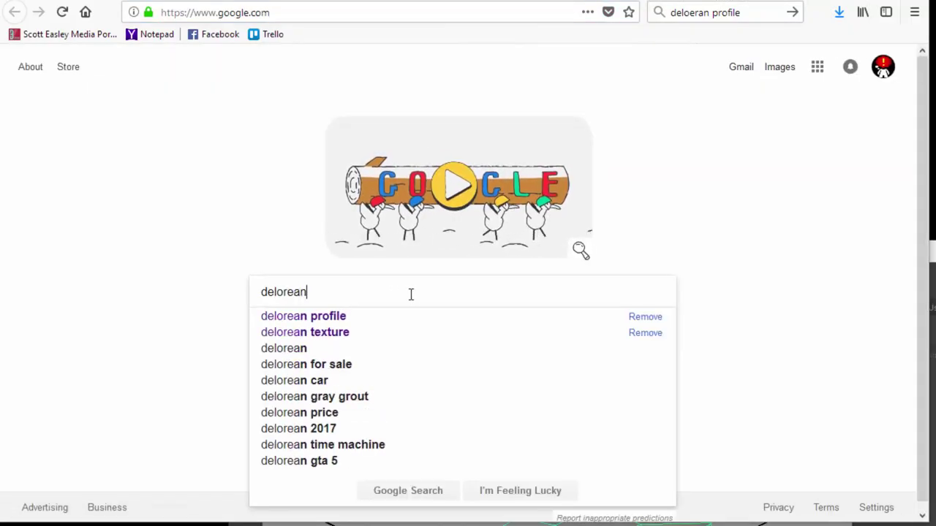
{"action": "key", "text": "Return"}
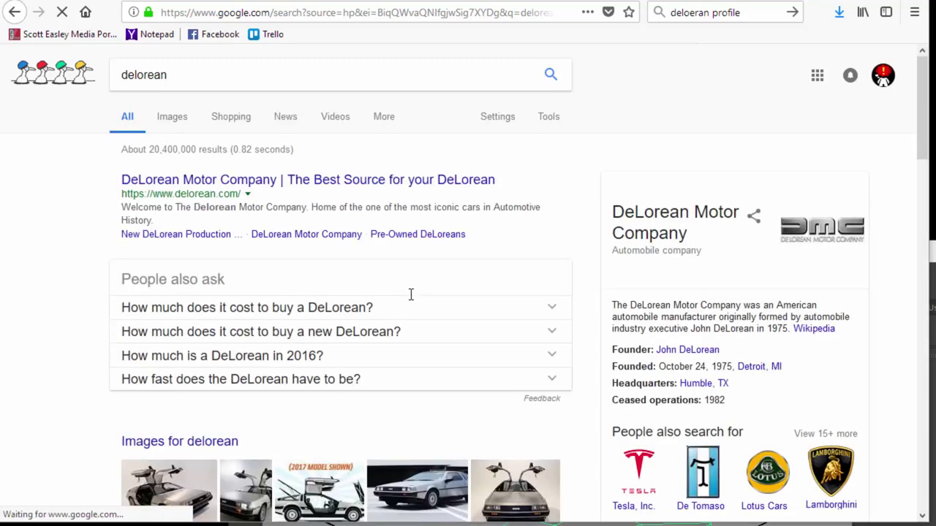
{"action": "left_click", "coordinate": [170, 117]}
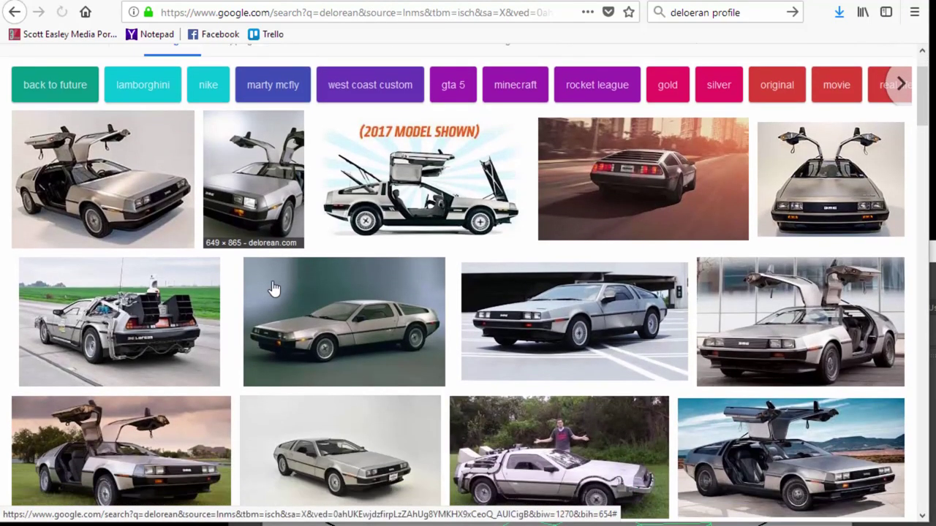
{"action": "scroll", "coordinate": [272, 289], "scroll_direction": "down", "scroll_amount": 2}
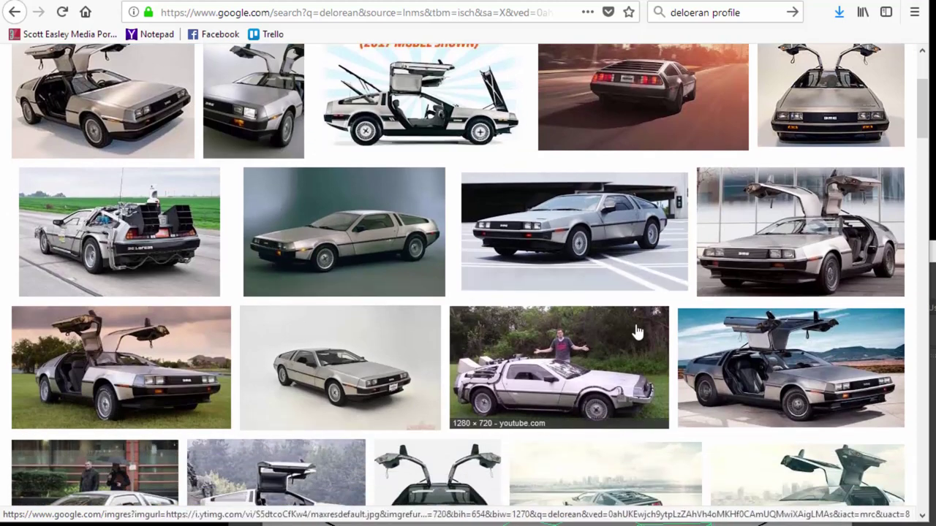
{"action": "scroll", "coordinate": [636, 333], "scroll_direction": "up", "scroll_amount": 1}
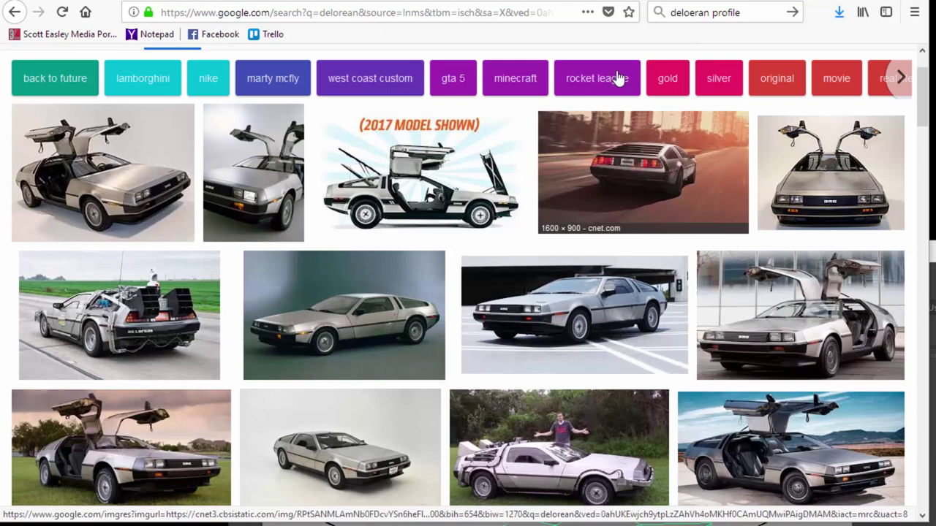
- Switch to Maya to review the car's UV layout in the UV Editor, and return to the browser's image results
{"action": "key", "text": "alt+Tab"}
{"action": "left_click_drag", "start_coordinate": [570, 1], "coordinate": [465, 40]}
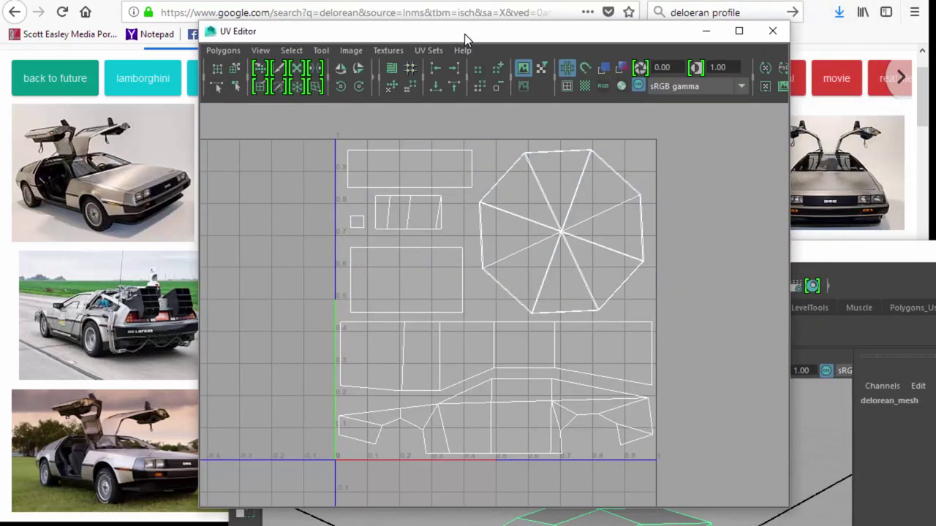
{"action": "left_click", "coordinate": [799, 256]}
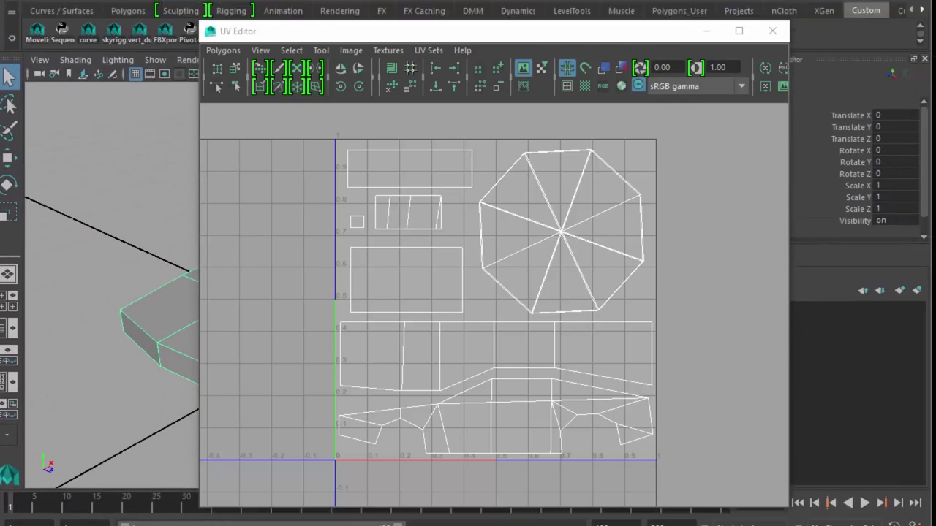
{"action": "left_click_drag", "start_coordinate": [576, 0], "coordinate": [583, 1]}
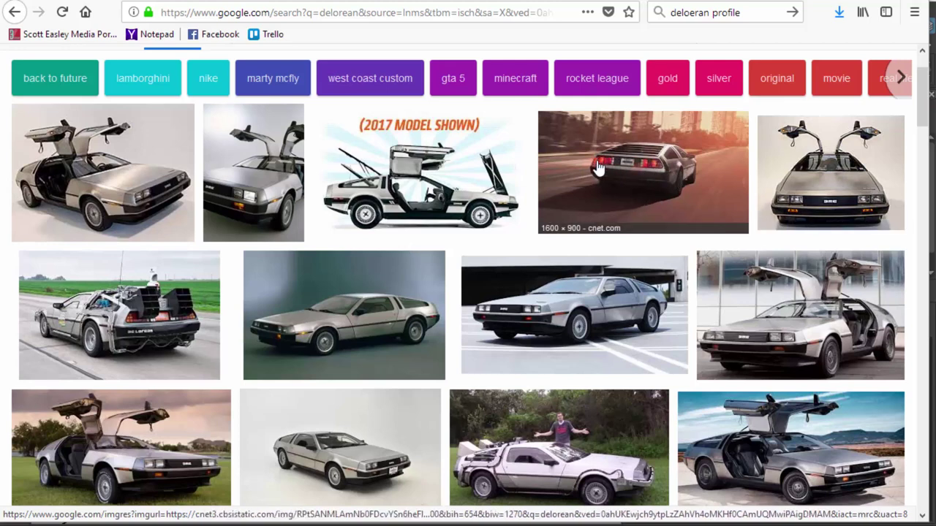
- Look through the DeLorean image results for reference photos of the car
{"action": "scroll", "coordinate": [656, 183], "scroll_direction": "down", "scroll_amount": 5}
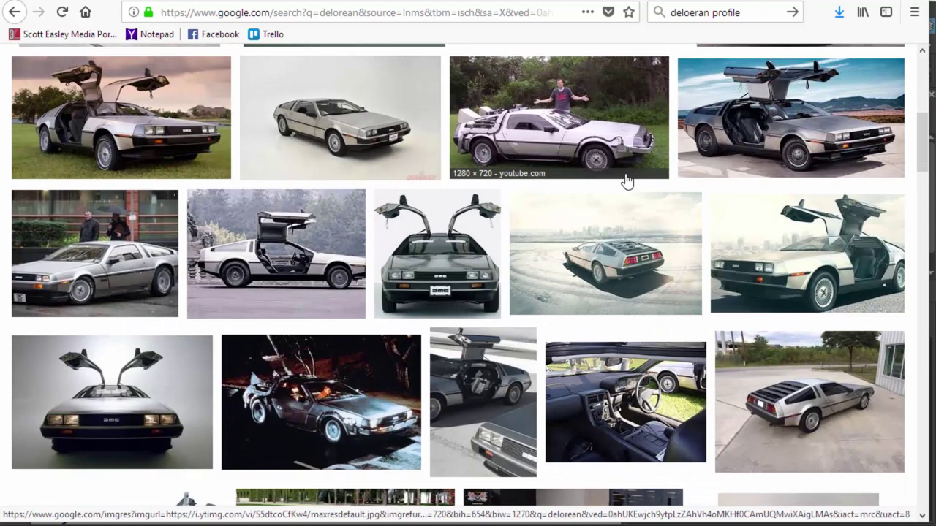
{"action": "scroll", "coordinate": [625, 182], "scroll_direction": "down", "scroll_amount": 1}
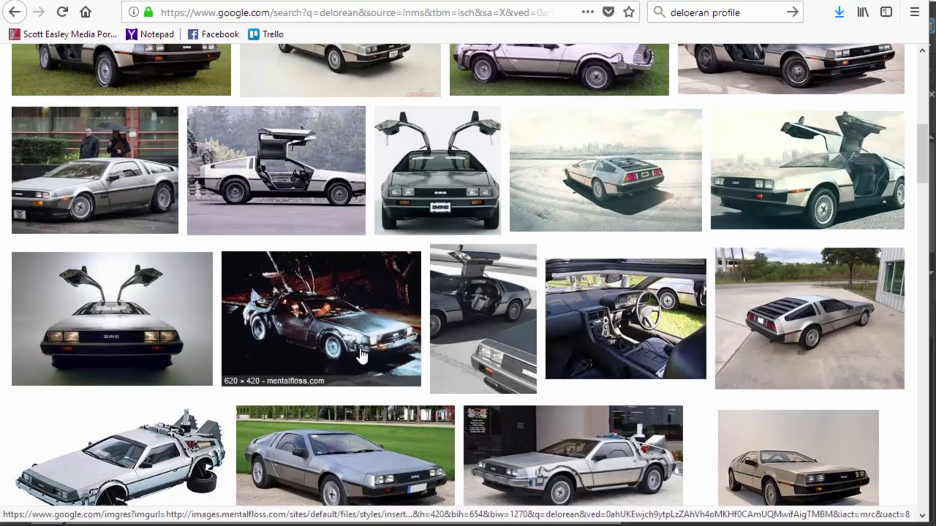
{"action": "scroll", "coordinate": [360, 355], "scroll_direction": "down", "scroll_amount": 5}
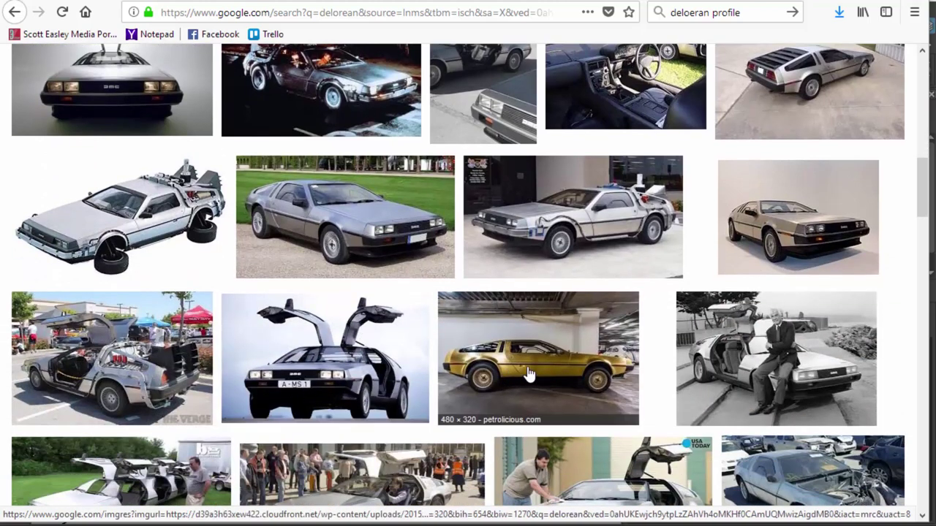
{"action": "scroll", "coordinate": [525, 374], "scroll_direction": "down", "scroll_amount": 2}
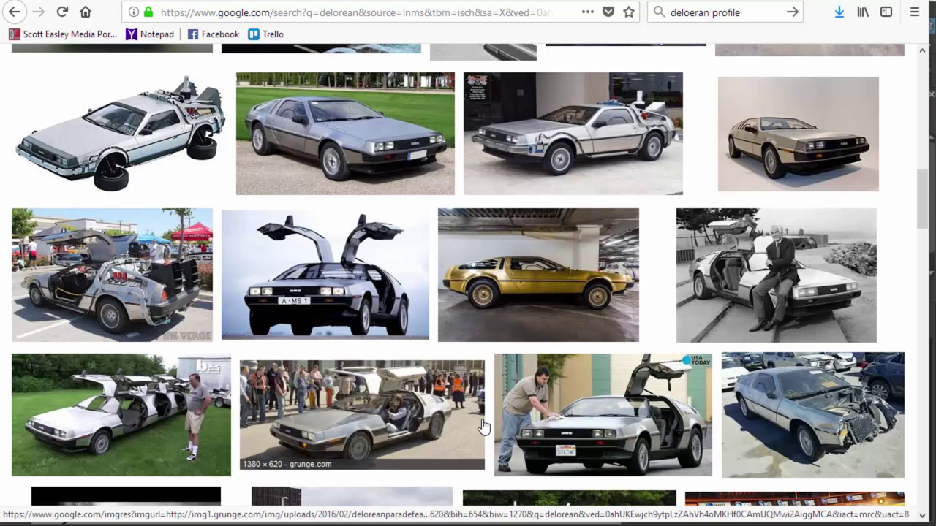
- Open the side-view DeLorean parking-lot photo among the image results and visit its Automobile Magazine source page
{"action": "scroll", "coordinate": [483, 426], "scroll_direction": "down", "scroll_amount": 4}
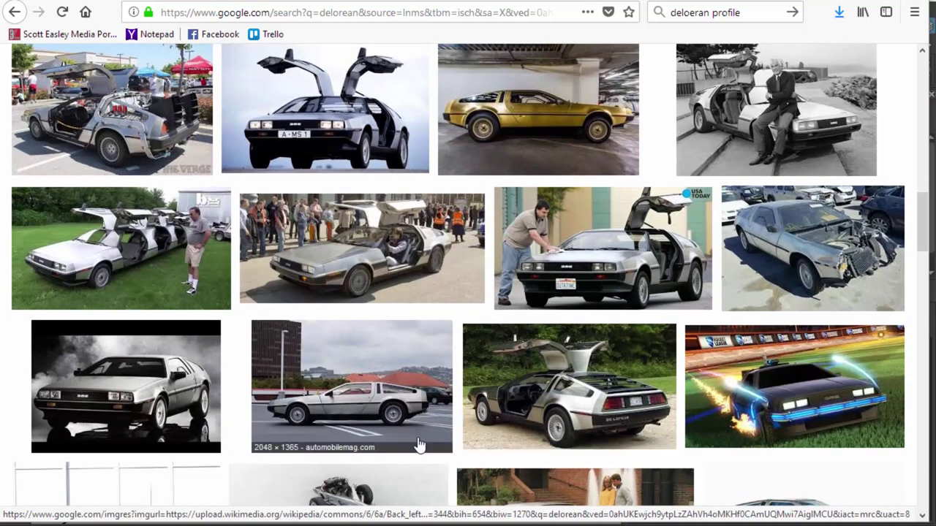
{"action": "left_click", "coordinate": [350, 404]}
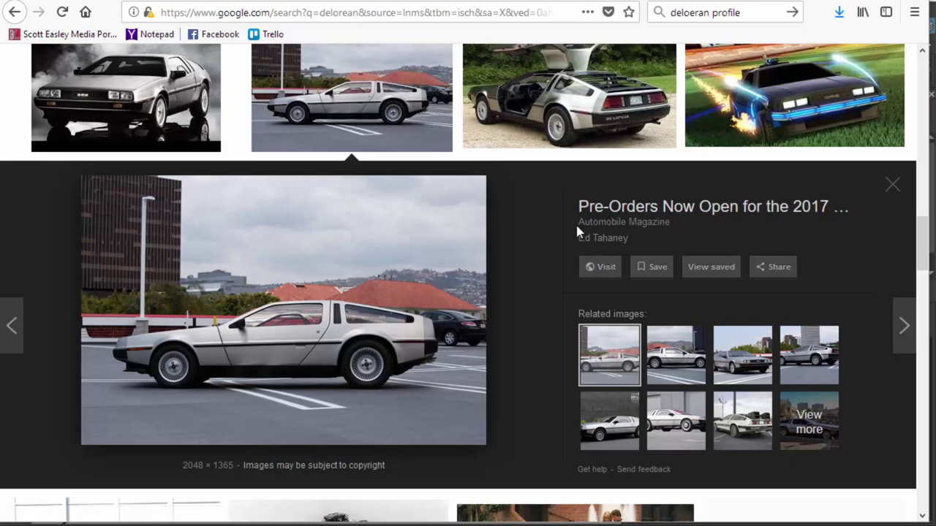
{"action": "left_click_drag", "start_coordinate": [579, 222], "coordinate": [674, 222]}
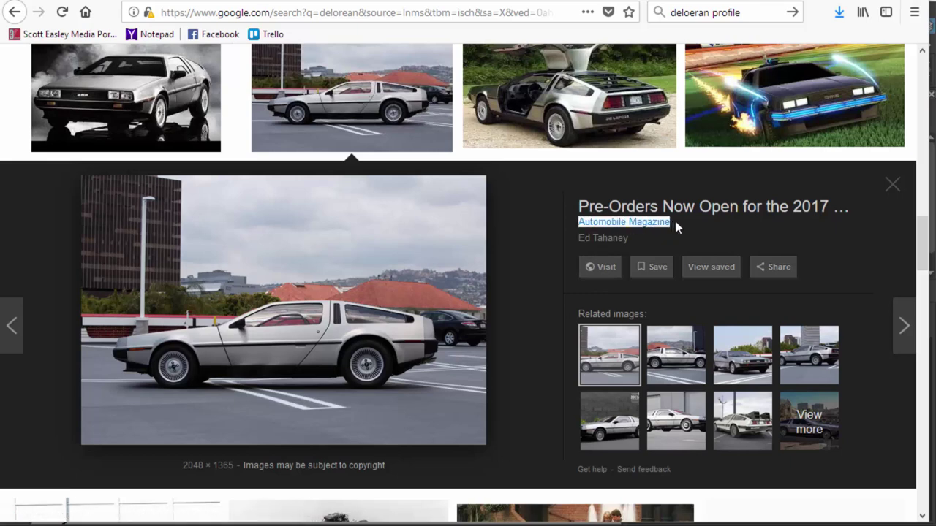
{"action": "left_click", "coordinate": [600, 267]}
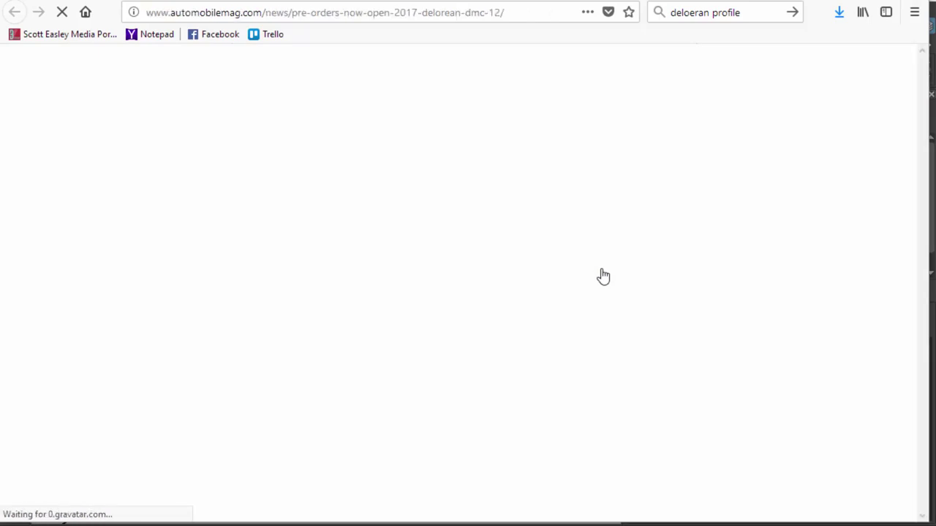
- Dismiss the newsletter pop-up and look through the article on the 2017 DeLorean DMC-12
{"action": "scroll", "coordinate": [604, 277], "scroll_direction": "down", "scroll_amount": 5}
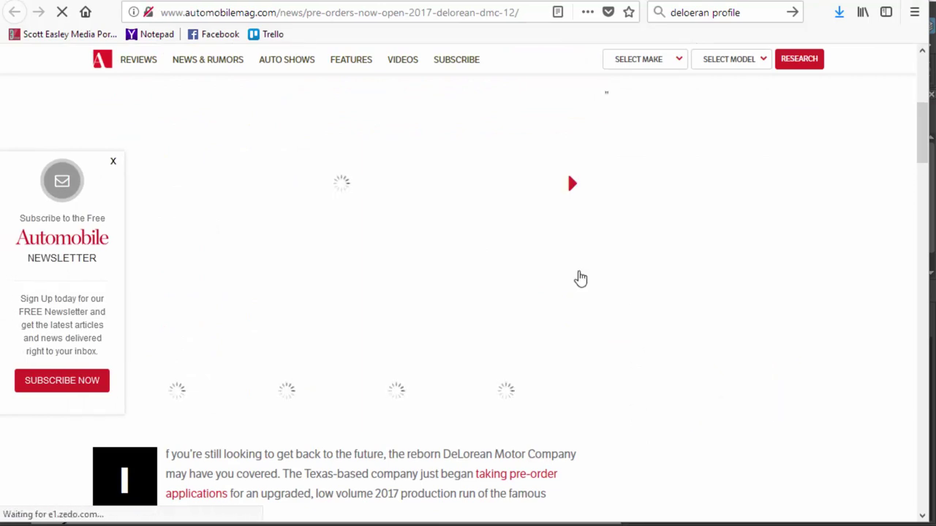
{"action": "left_click", "coordinate": [113, 162]}
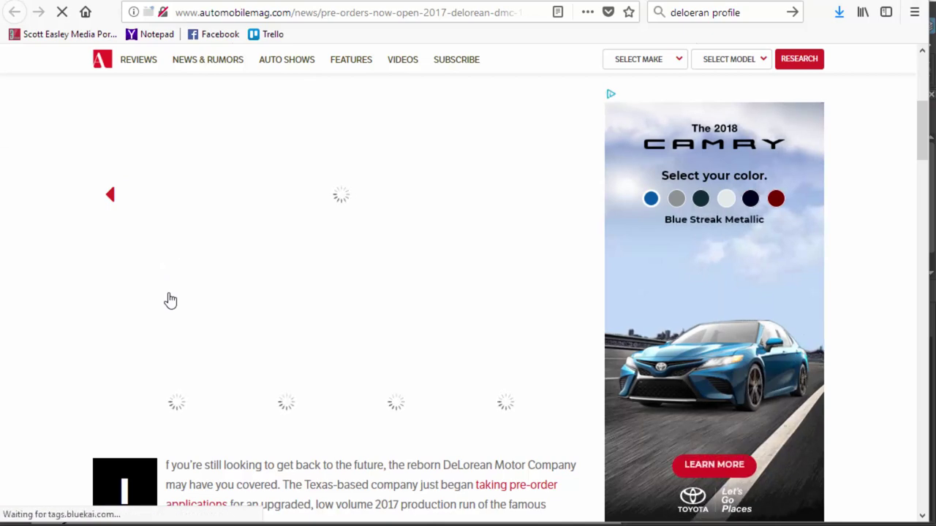
{"action": "left_click", "coordinate": [777, 202]}
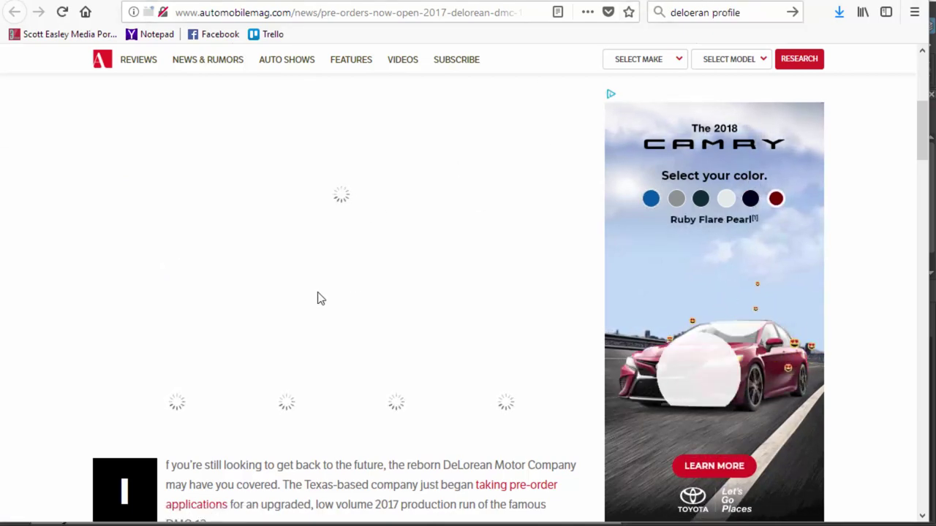
{"action": "scroll", "coordinate": [318, 298], "scroll_direction": "down", "scroll_amount": 4}
{"action": "scroll", "coordinate": [318, 298], "scroll_direction": "down", "scroll_amount": 8}
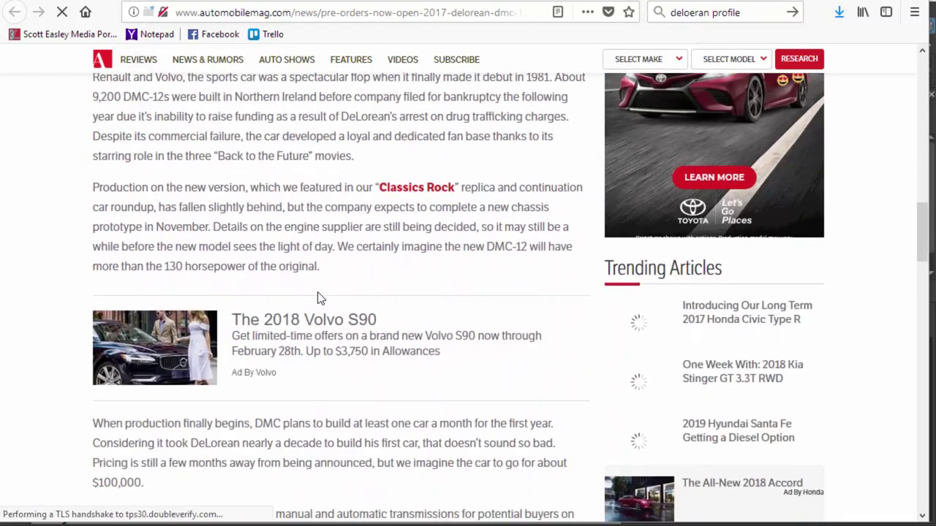
- View the right-facing and left-facing side-profile photos in the article's gallery
{"action": "scroll", "coordinate": [318, 292], "scroll_direction": "up", "scroll_amount": 10}
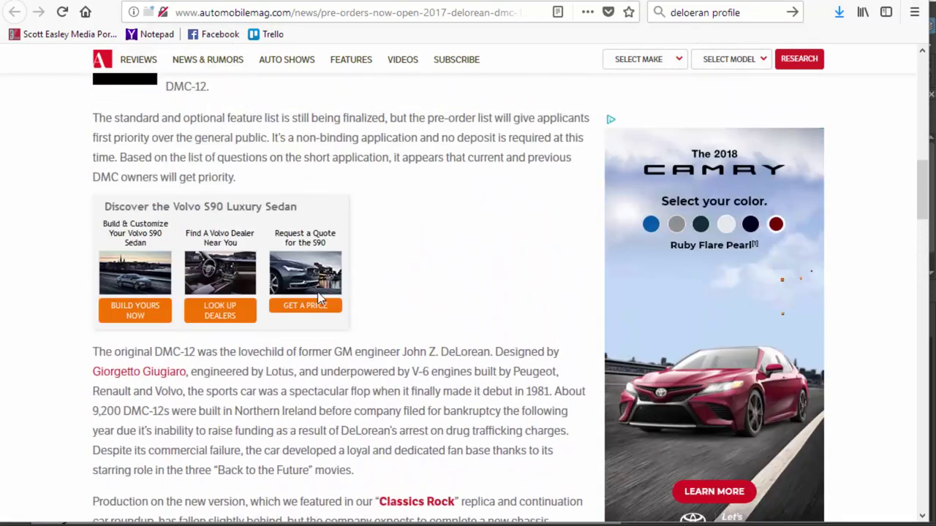
{"action": "scroll", "coordinate": [317, 297], "scroll_direction": "up", "scroll_amount": 3}
{"action": "scroll", "coordinate": [317, 297], "scroll_direction": "down", "scroll_amount": 1}
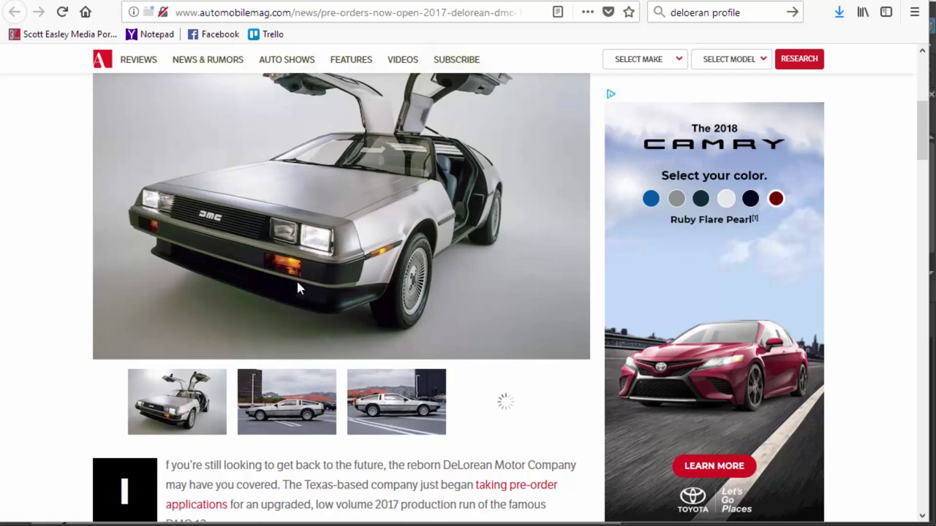
{"action": "left_click", "coordinate": [395, 422]}
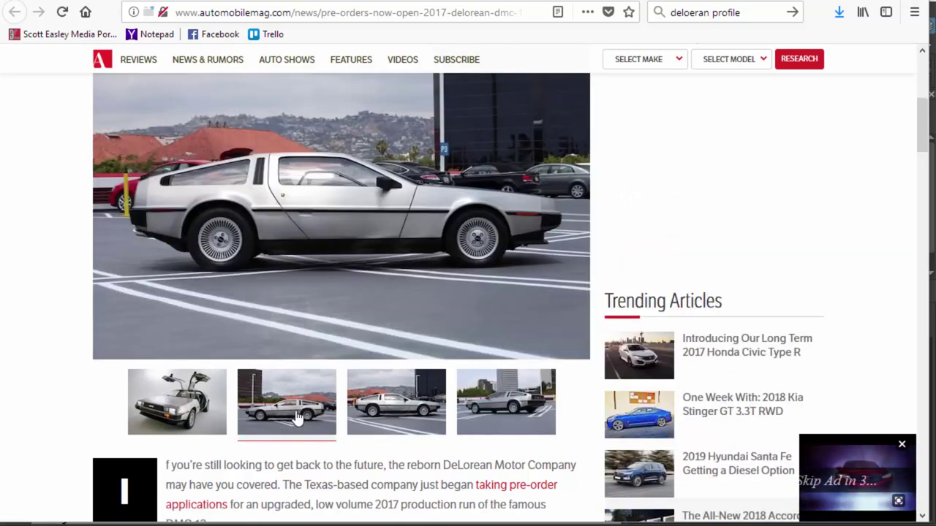
{"action": "left_click", "coordinate": [298, 418]}
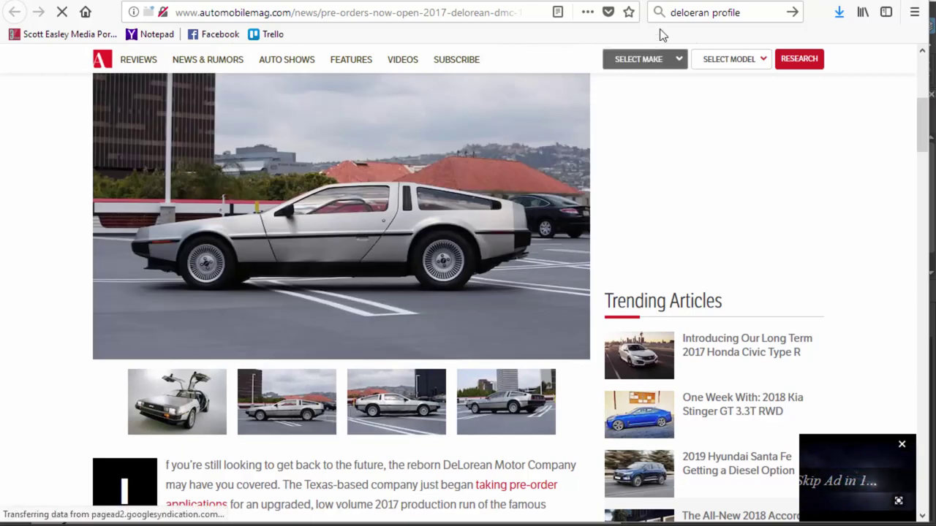
- Go past the open Pixlr texture to the "delorean profile" image results and review the side-view photos
{"action": "left_click", "coordinate": [723, 2]}
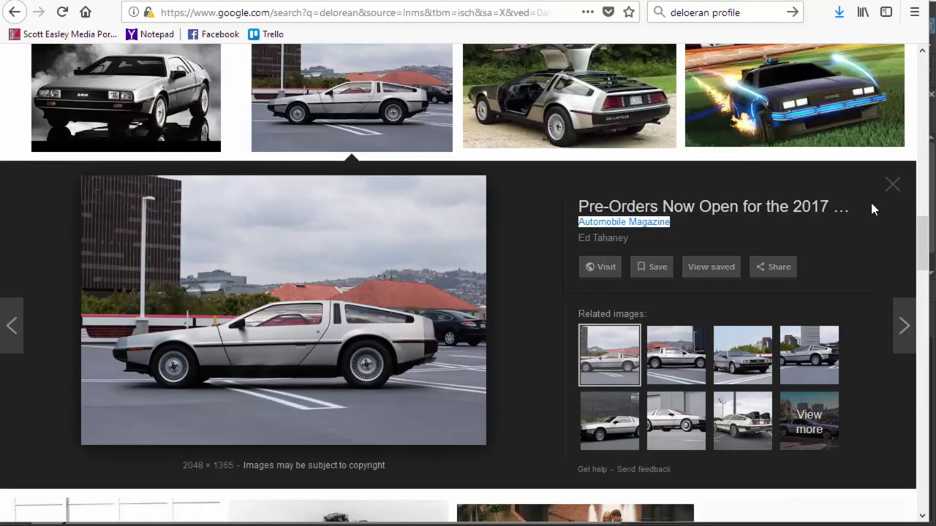
{"action": "left_click", "coordinate": [658, 2]}
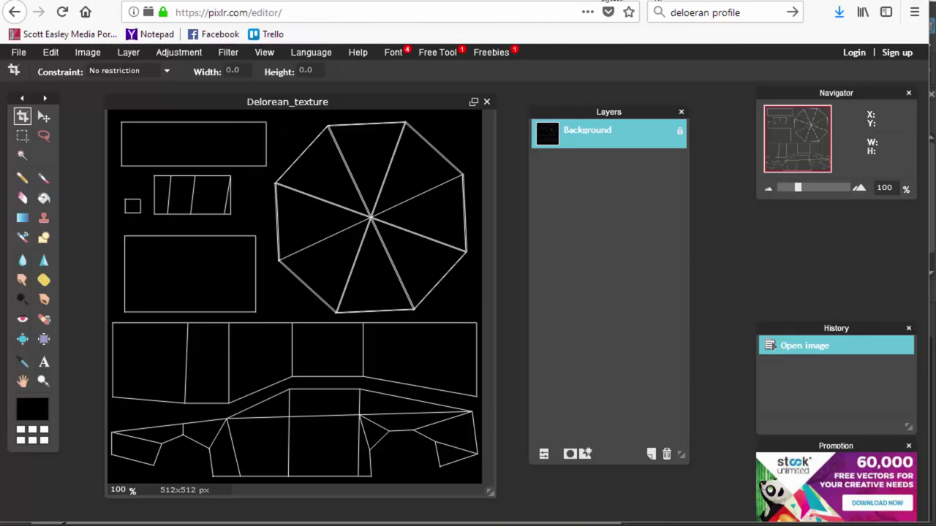
{"action": "left_click", "coordinate": [722, 1]}
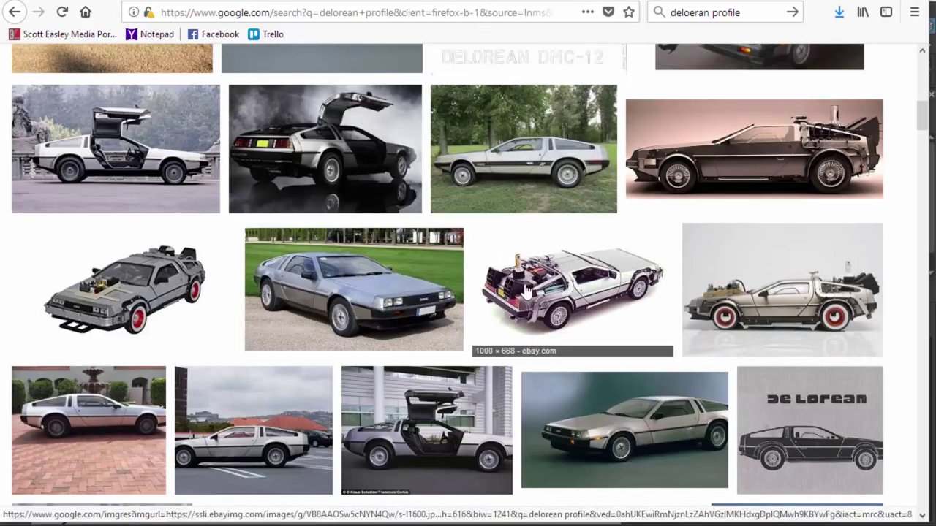
{"action": "scroll", "coordinate": [526, 292], "scroll_direction": "up", "scroll_amount": 5}
{"action": "scroll", "coordinate": [526, 291], "scroll_direction": "up", "scroll_amount": 5}
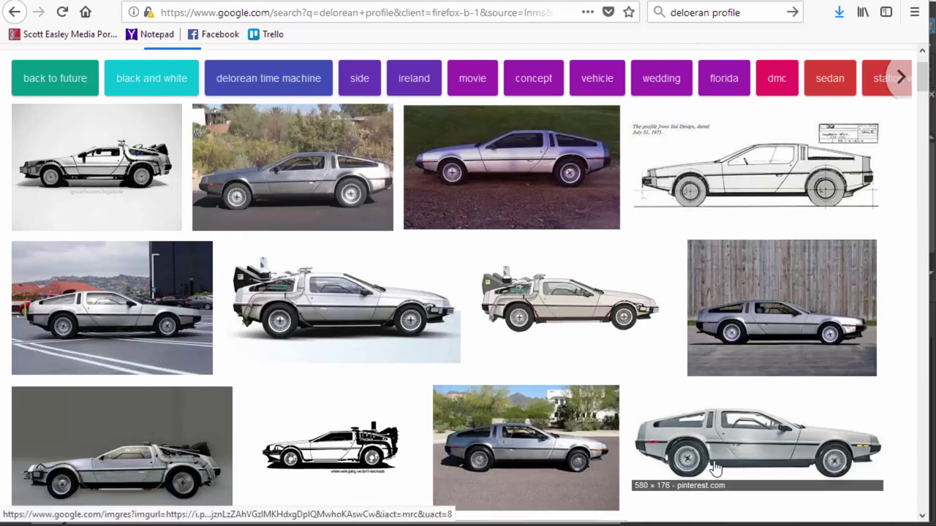
- Check the already opened carwitter side photo and the "delorean stats" image results for usable references
{"action": "left_click", "coordinate": [302, 1]}
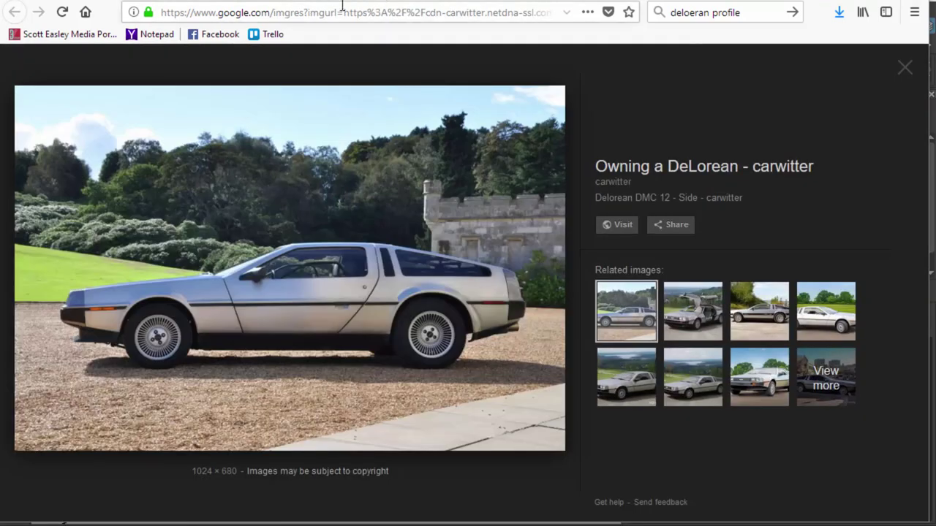
{"action": "left_click", "coordinate": [290, 3]}
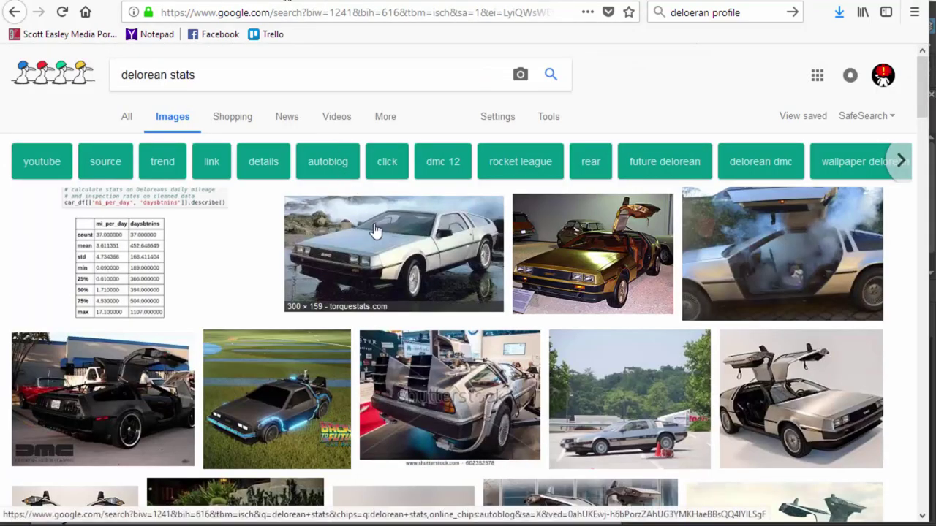
{"action": "scroll", "coordinate": [393, 265], "scroll_direction": "down", "scroll_amount": 5}
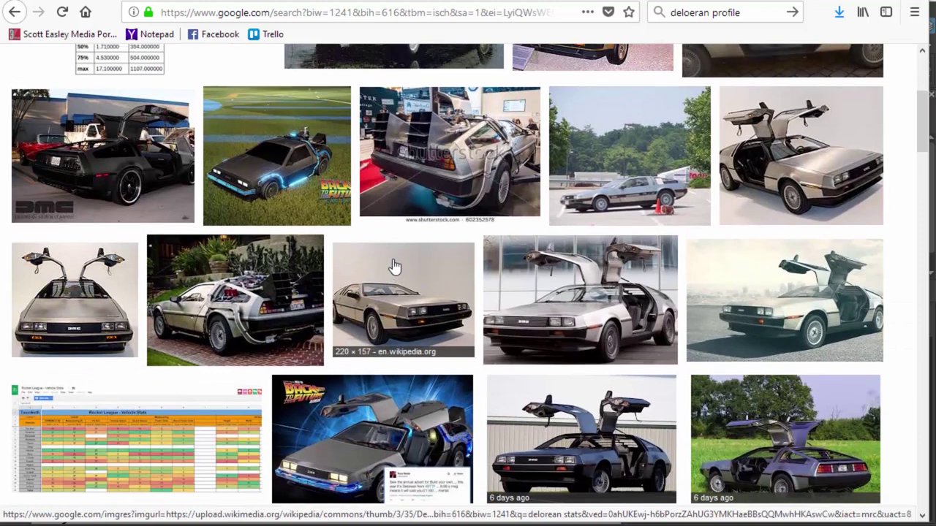
{"action": "scroll", "coordinate": [393, 265], "scroll_direction": "up", "scroll_amount": 5}
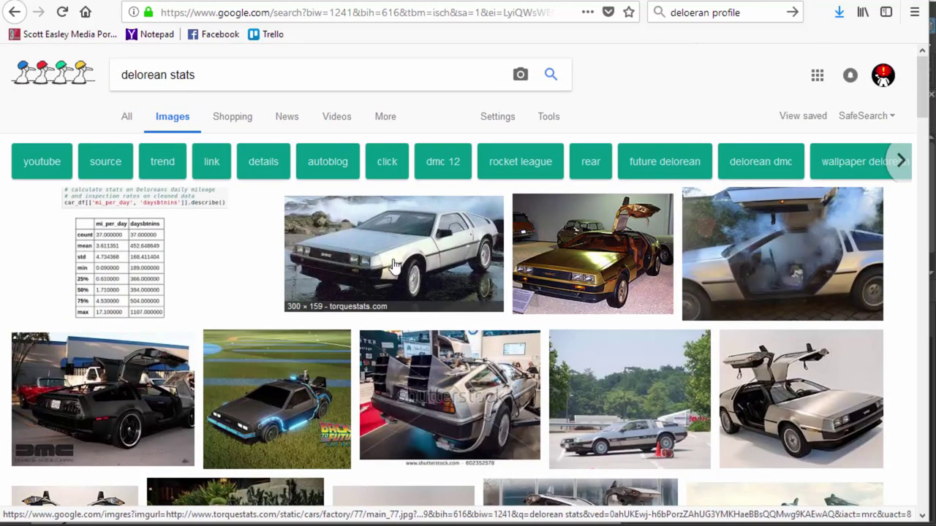
- Look through the "delorean orthographic" image results for blueprint and multi-view references of the car
{"action": "left_click", "coordinate": [185, 3]}
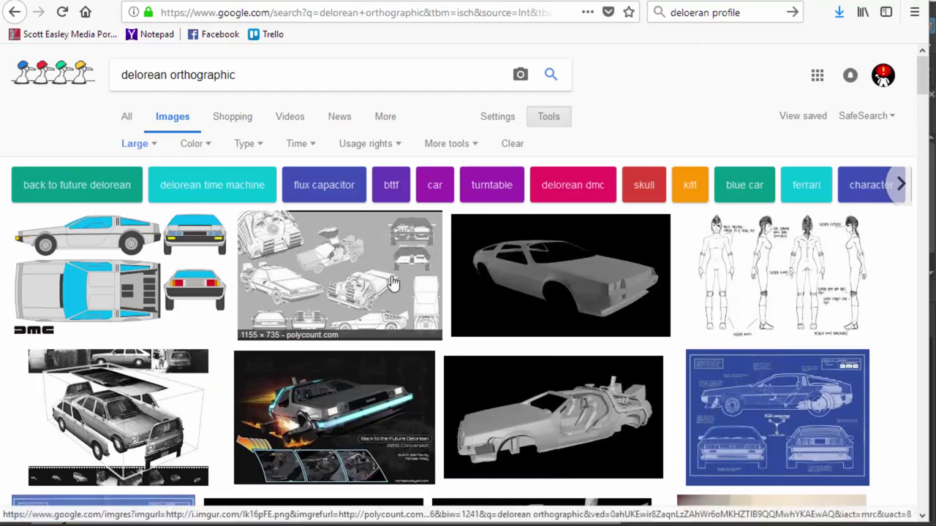
{"action": "scroll", "coordinate": [393, 282], "scroll_direction": "down", "scroll_amount": 5}
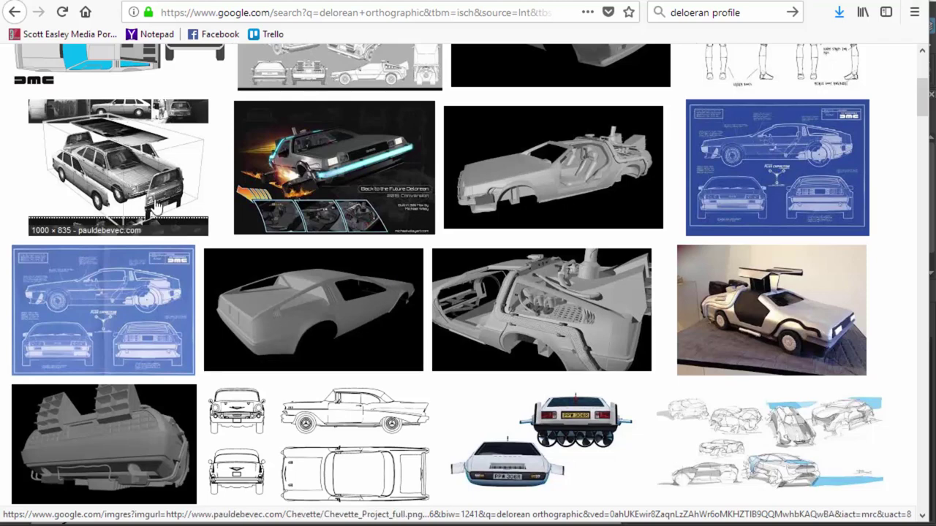
{"action": "scroll", "coordinate": [155, 209], "scroll_direction": "down", "scroll_amount": 3}
{"action": "scroll", "coordinate": [155, 208], "scroll_direction": "down", "scroll_amount": 2}
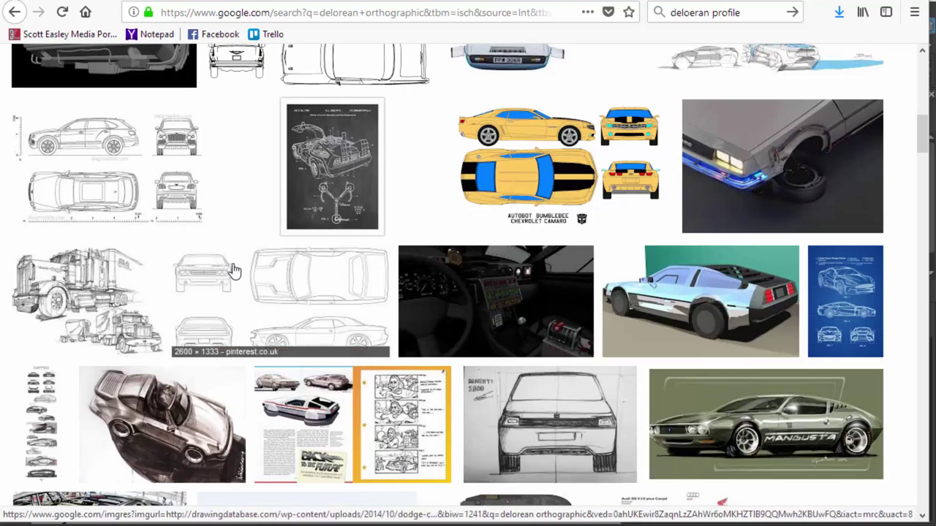
{"action": "scroll", "coordinate": [311, 238], "scroll_direction": "up", "scroll_amount": 5}
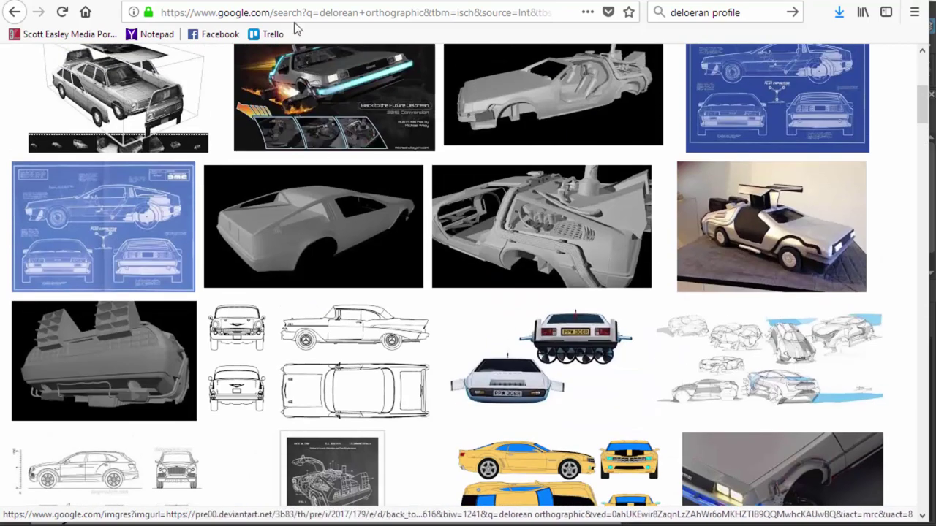
- Return to the carwitter DeLorean side photo and visit its source article
{"action": "key", "text": "alt+Left"}
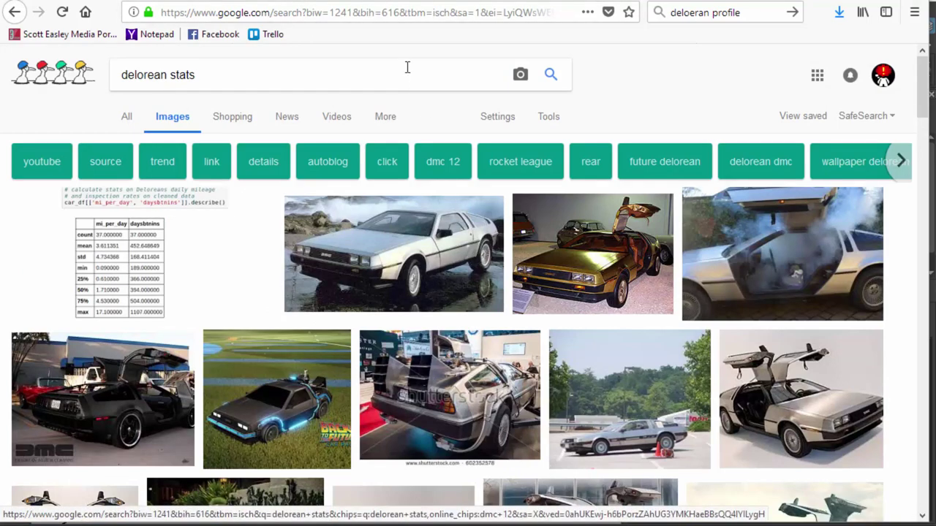
{"action": "key", "text": "alt+Left"}
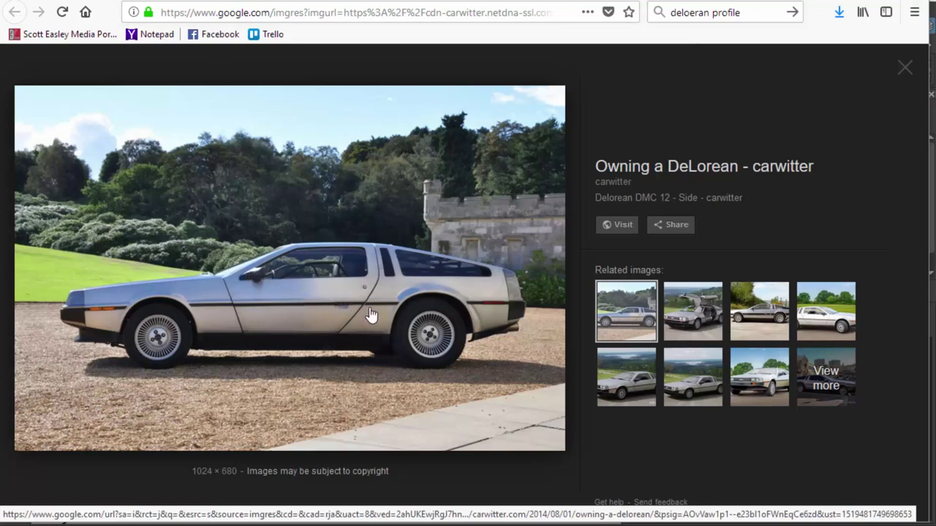
{"action": "left_click", "coordinate": [617, 226]}
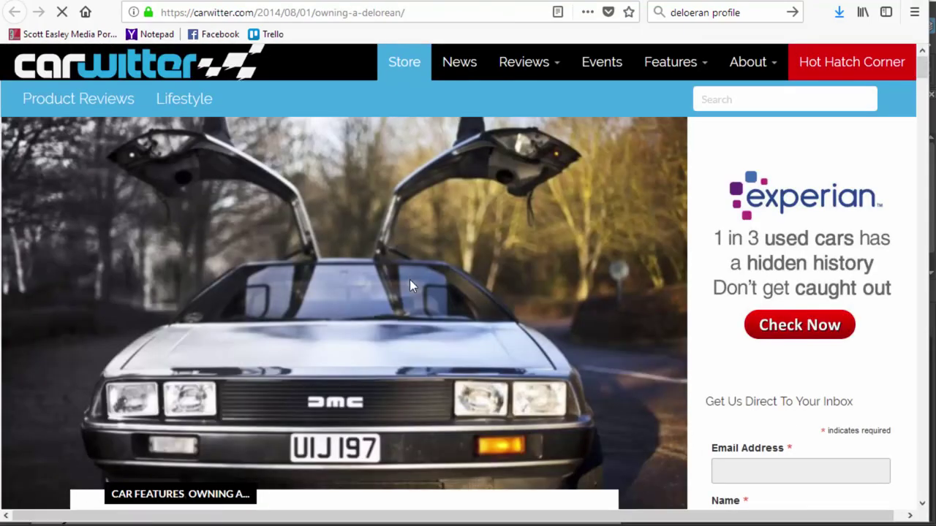
- Look through the carwitter article for side-on photos of the DeLorean
{"action": "scroll", "coordinate": [409, 281], "scroll_direction": "down", "scroll_amount": 2}
{"action": "scroll", "coordinate": [410, 286], "scroll_direction": "down", "scroll_amount": 15}
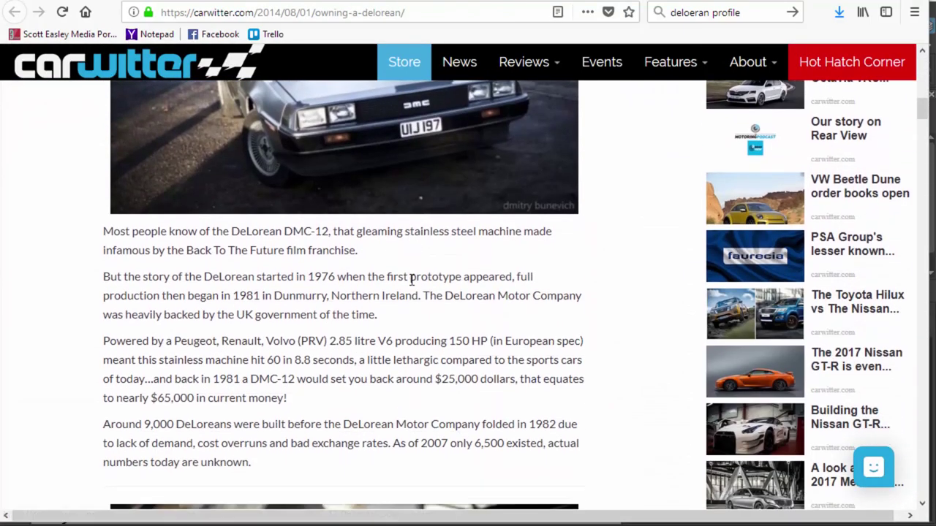
{"action": "scroll", "coordinate": [412, 288], "scroll_direction": "down", "scroll_amount": 15}
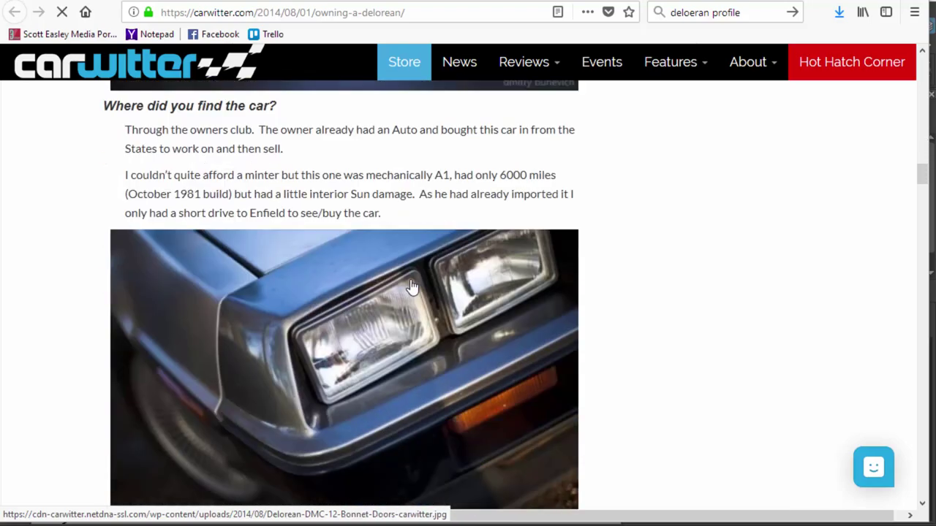
{"action": "scroll", "coordinate": [412, 287], "scroll_direction": "down", "scroll_amount": 10}
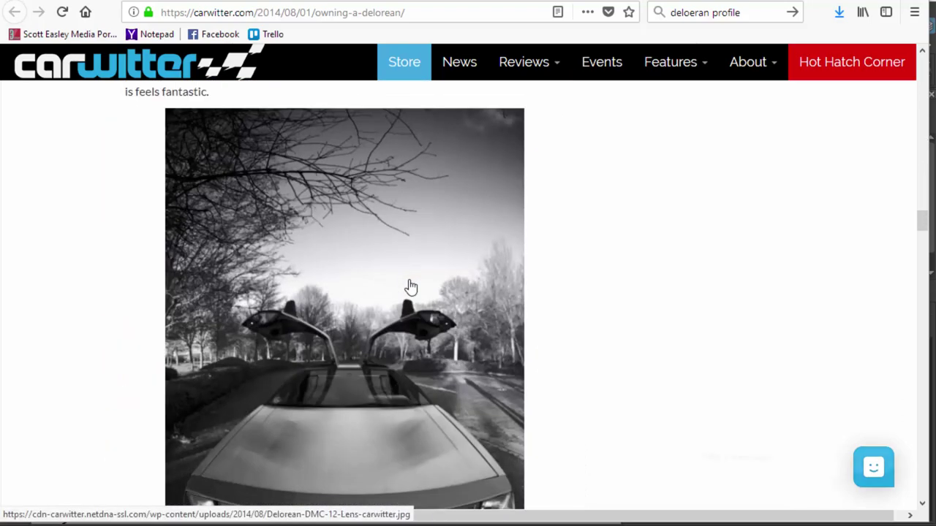
{"action": "scroll", "coordinate": [411, 287], "scroll_direction": "down", "scroll_amount": 15}
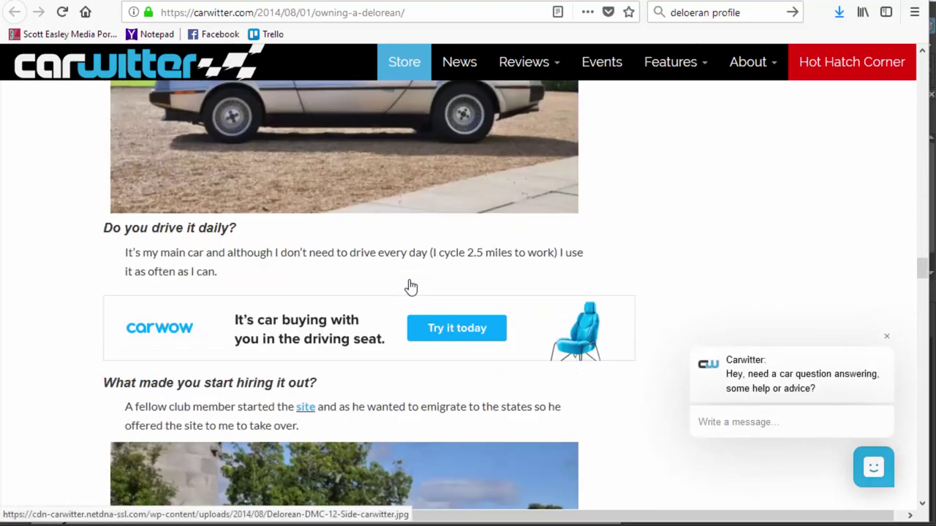
{"action": "scroll", "coordinate": [411, 288], "scroll_direction": "down", "scroll_amount": 6}
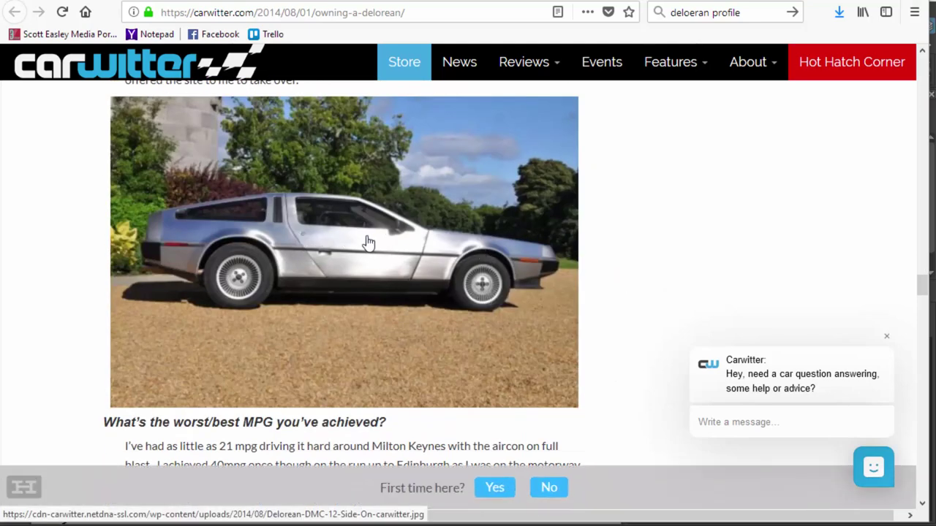
{"action": "scroll", "coordinate": [409, 216], "scroll_direction": "down", "scroll_amount": 10}
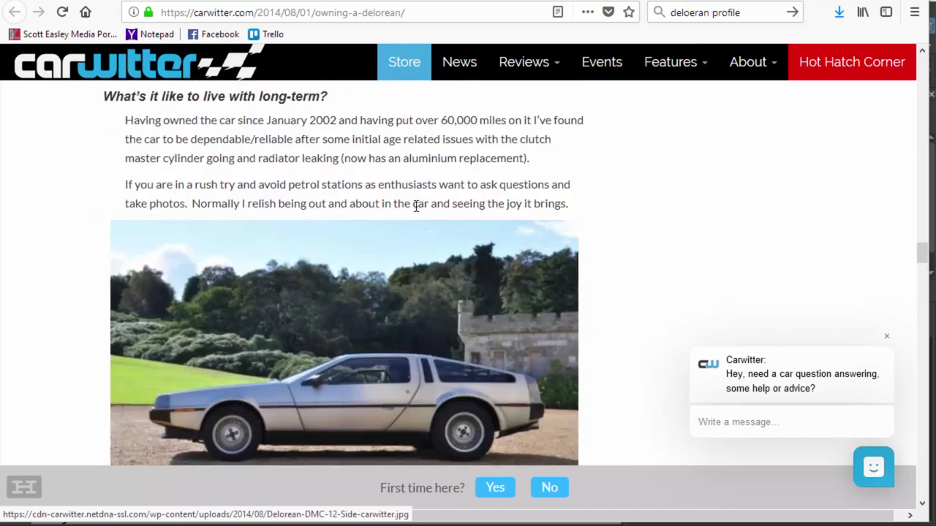
- Display the article's left-facing DeLorean side photo, above "Do you drive it daily?", as a standalone image
{"action": "scroll", "coordinate": [416, 206], "scroll_direction": "up", "scroll_amount": 5}
{"action": "right_click", "coordinate": [383, 237]}
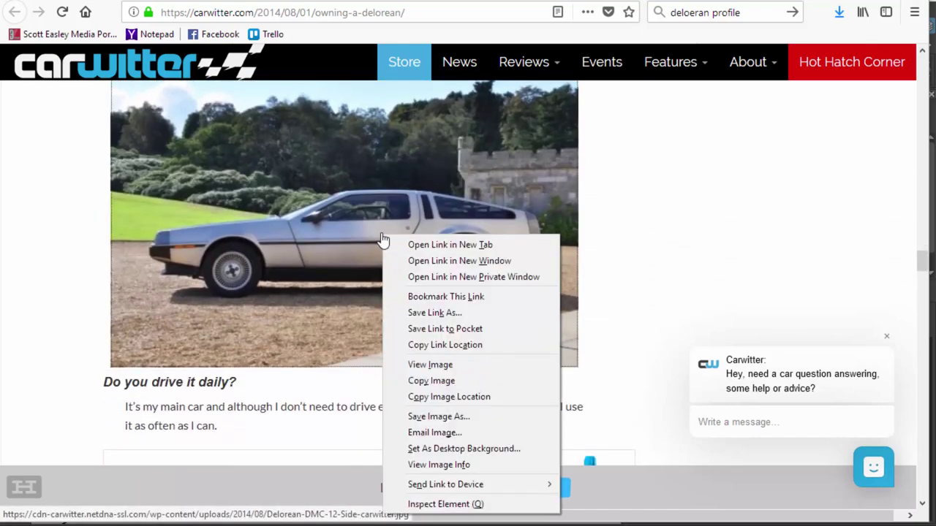
{"action": "left_click", "coordinate": [439, 364]}
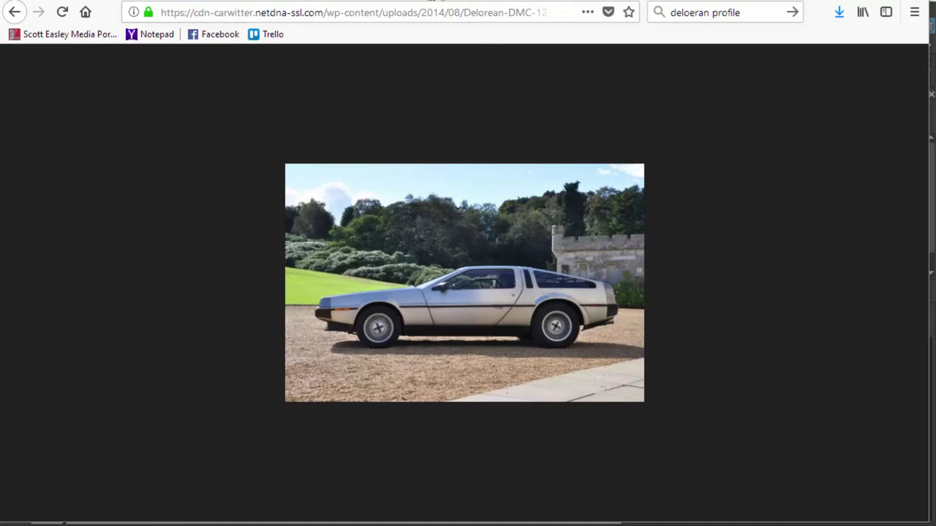
- Return to the "delorean stats" image results and filter them to Large size
{"action": "key", "text": "alt+Left"}
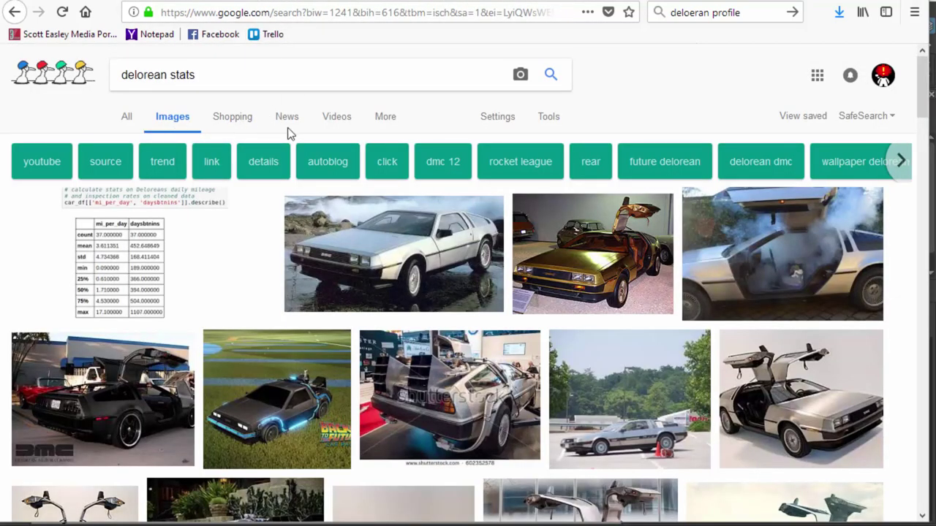
{"action": "left_click", "coordinate": [553, 121]}
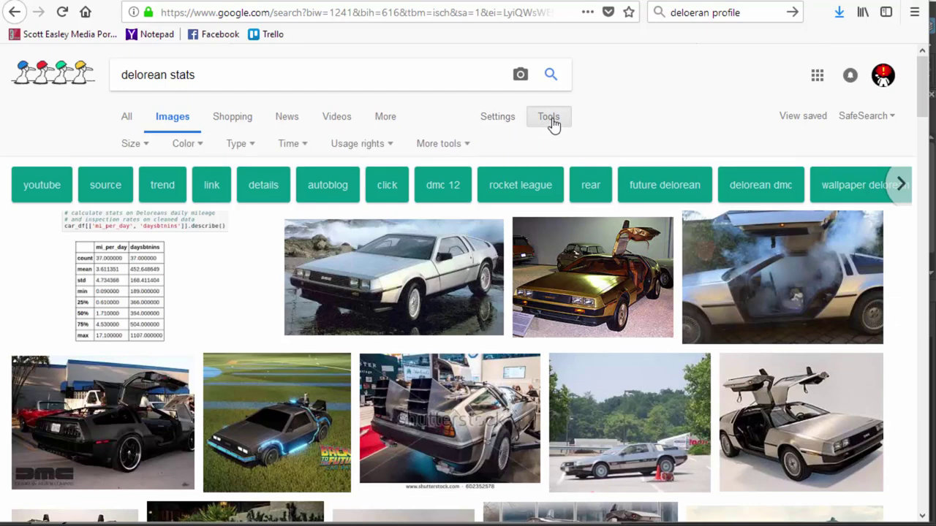
{"action": "left_click", "coordinate": [140, 146]}
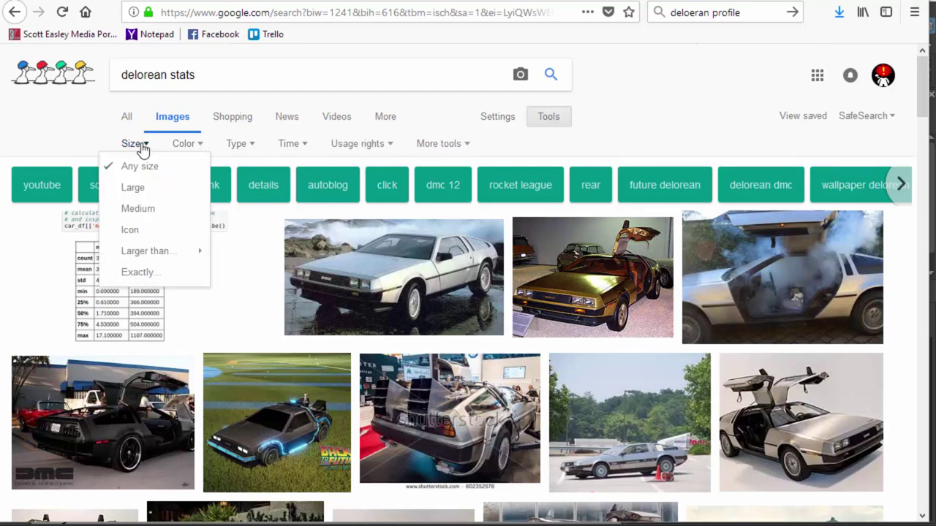
{"action": "left_click", "coordinate": [137, 189]}
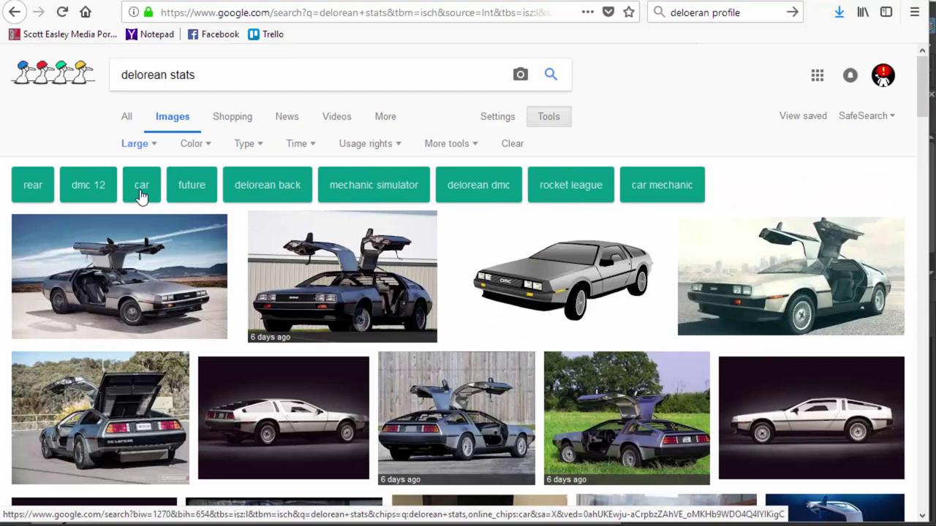
{"action": "scroll", "coordinate": [219, 249], "scroll_direction": "down", "scroll_amount": 3}
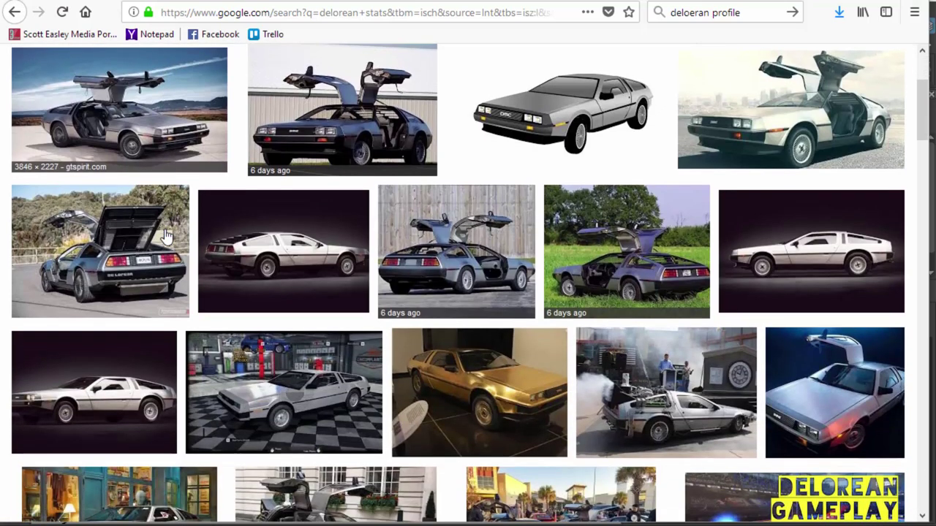
- View the 1600 × 900 BOTB photo of the DeLorean from its rear three-quarter angle and visit its source page
{"action": "right_click", "coordinate": [267, 265]}
{"action": "left_click", "coordinate": [299, 268]}
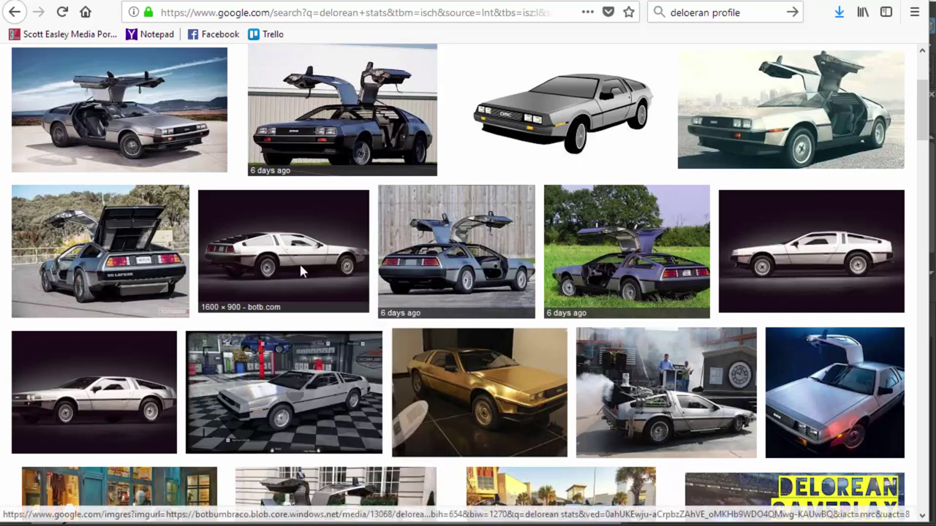
{"action": "left_click", "coordinate": [268, 265]}
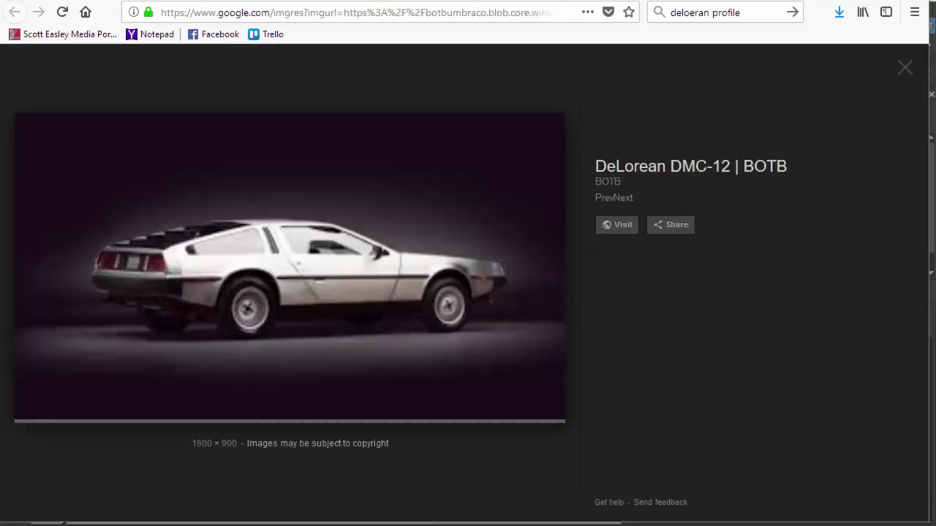
{"action": "left_click", "coordinate": [619, 226]}
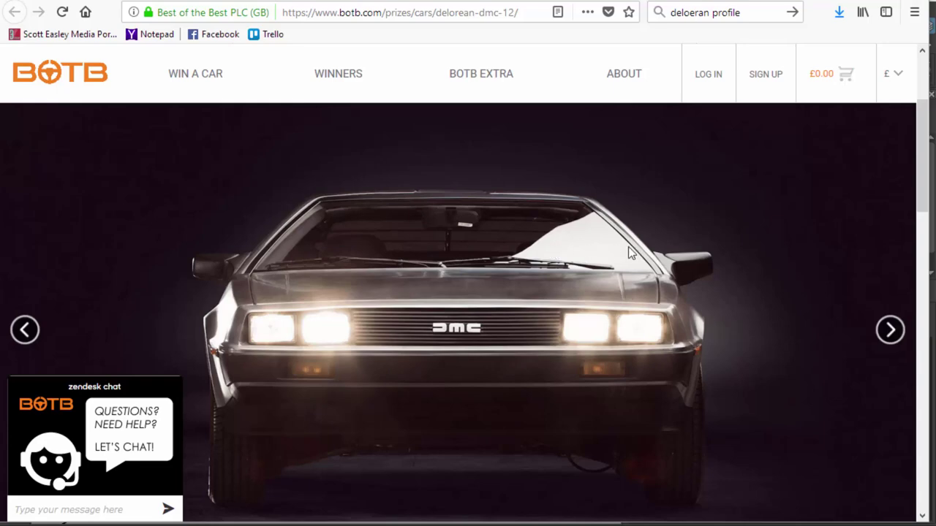
- Look through the BOTB photo gallery for the left-facing side view and minimise the chat box covering it
{"action": "left_click", "coordinate": [890, 330]}
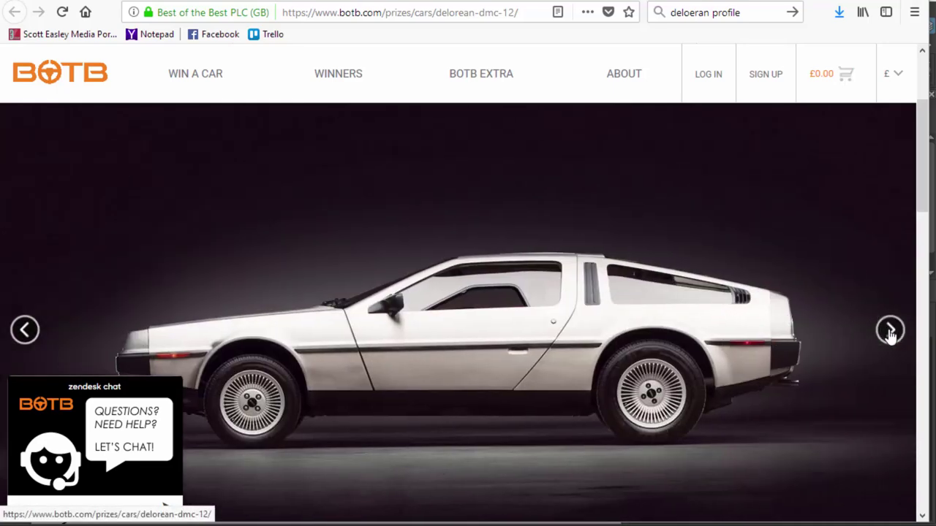
{"action": "left_click", "coordinate": [890, 330]}
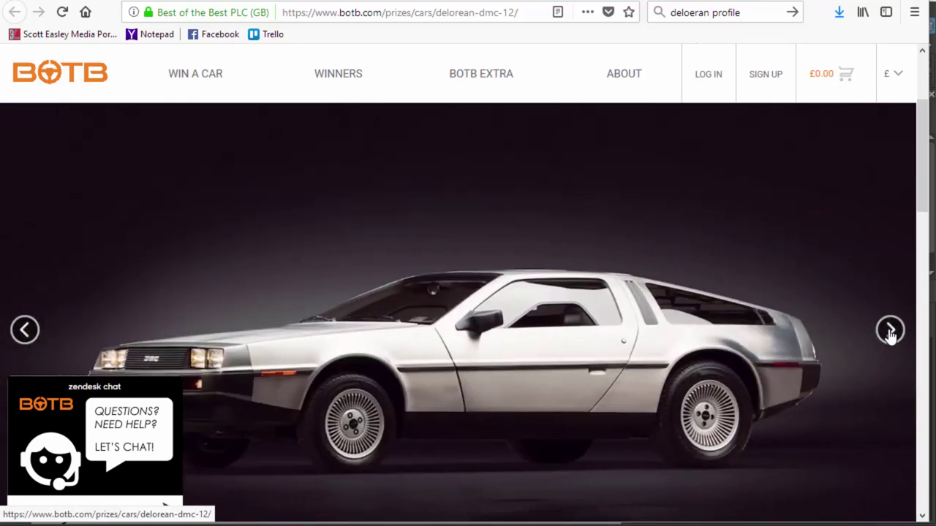
{"action": "left_click", "coordinate": [890, 331]}
{"action": "left_click", "coordinate": [890, 331]}
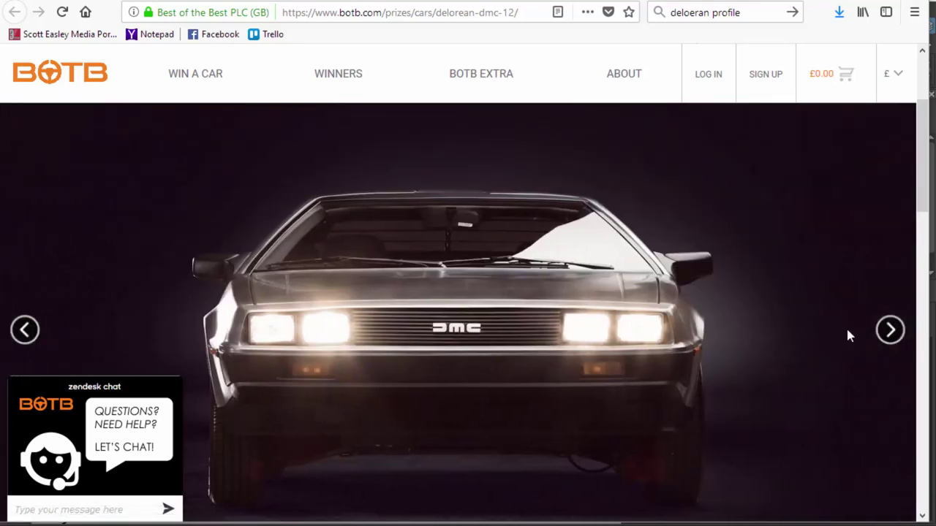
{"action": "left_click", "coordinate": [890, 331]}
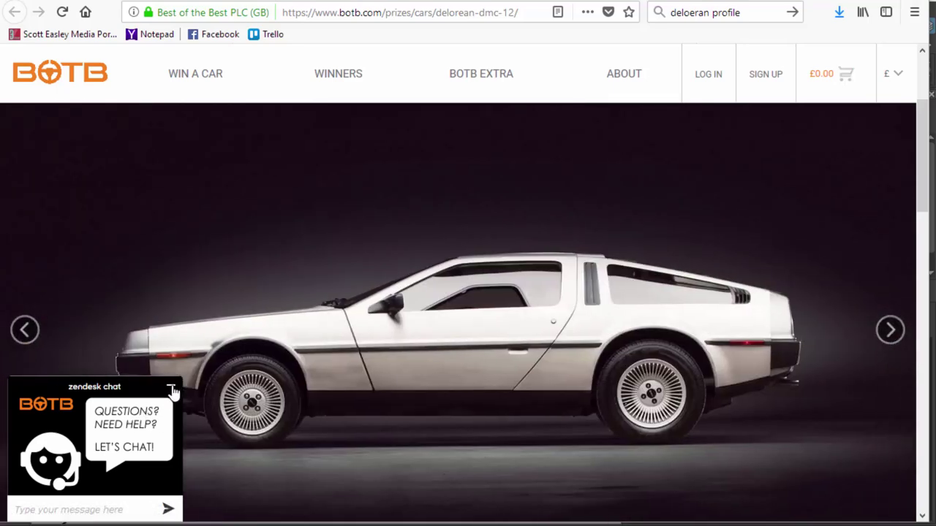
{"action": "left_click", "coordinate": [172, 391]}
{"action": "right_click", "coordinate": [394, 358]}
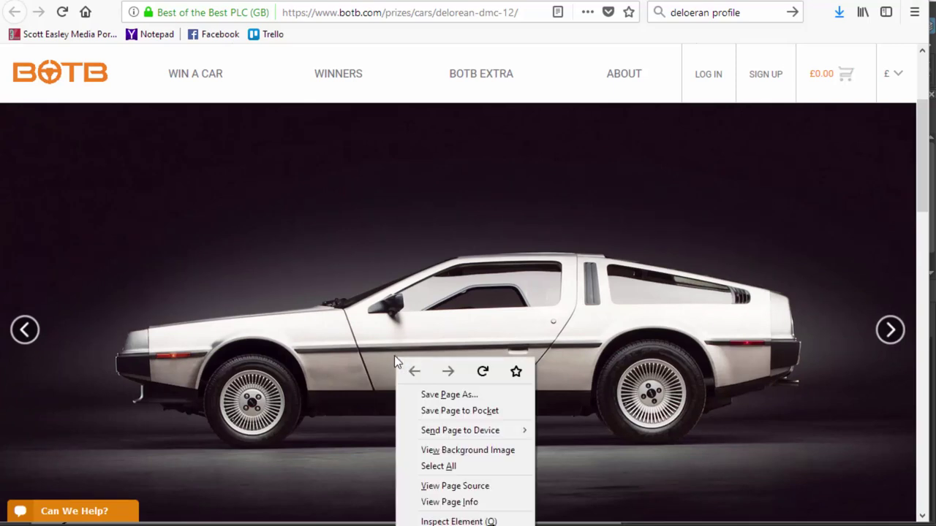
{"action": "left_click", "coordinate": [384, 208]}
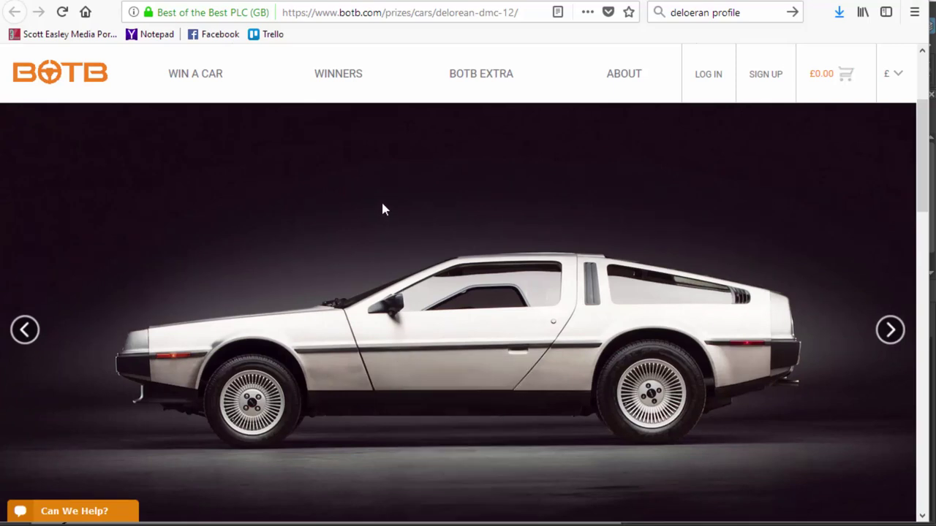
{"action": "right_click", "coordinate": [342, 238]}
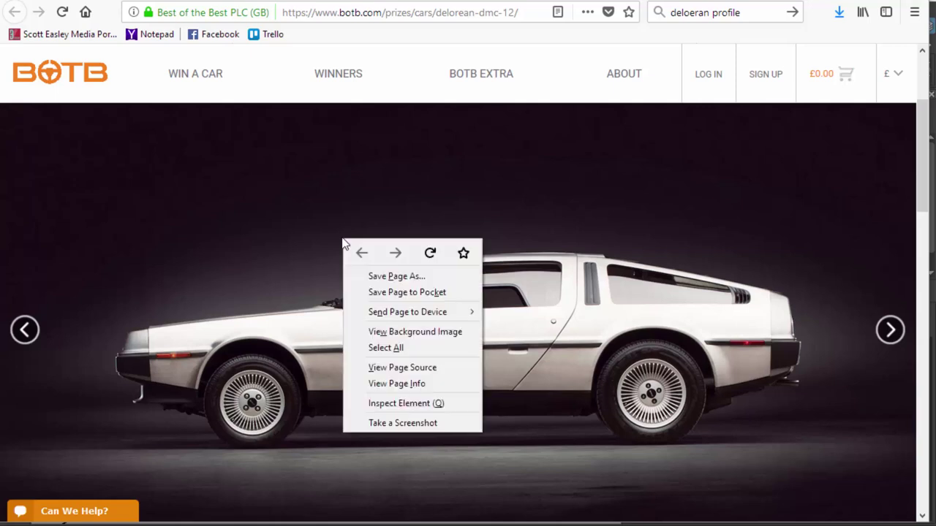
{"action": "key", "text": "Escape"}
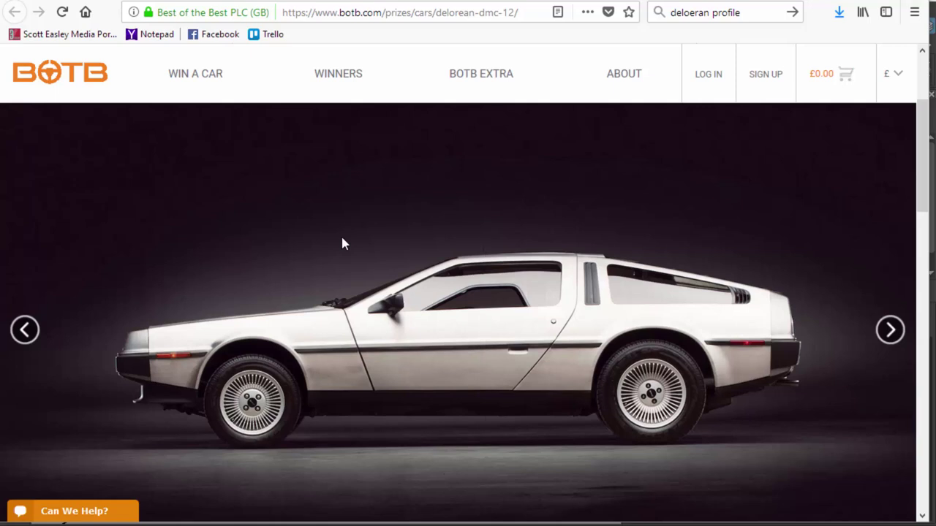
{"action": "right_click", "coordinate": [342, 243]}
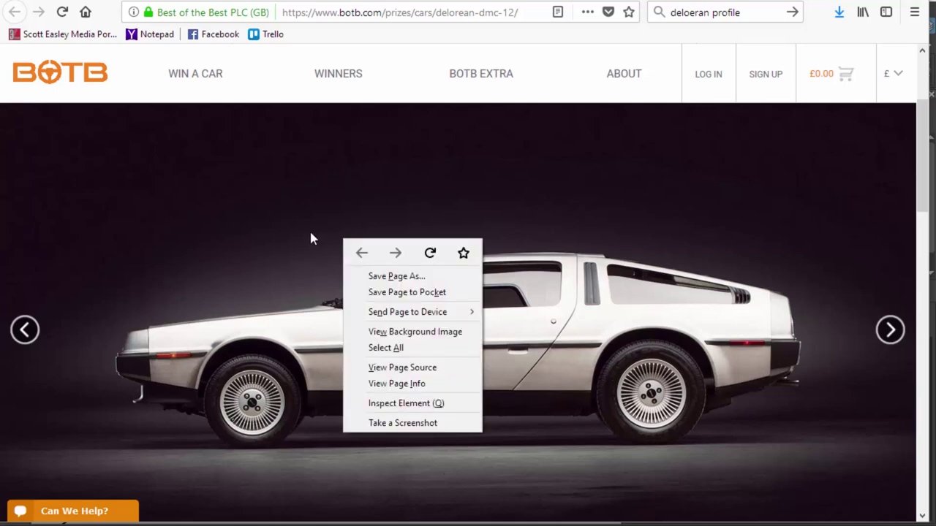
{"action": "left_click", "coordinate": [310, 237]}
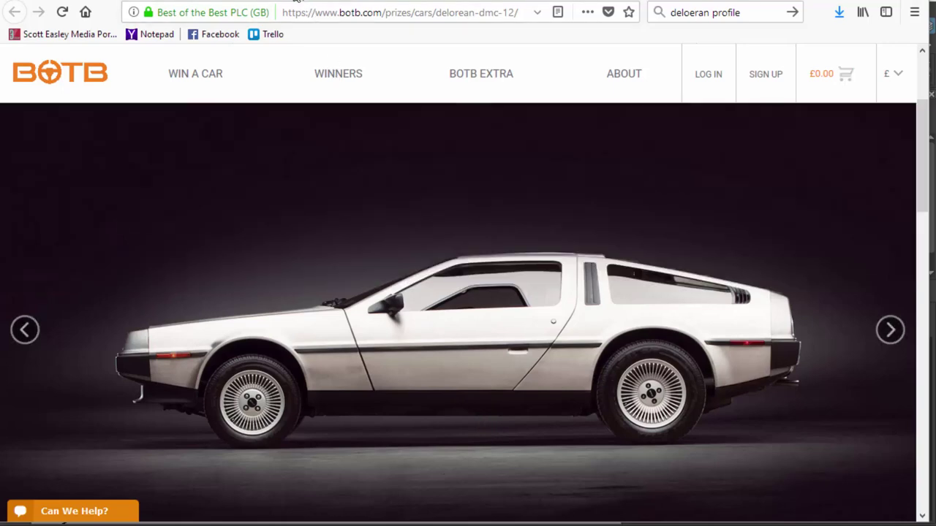
- Return to the "delorean stats" image results and display BOTB's left-facing DeLorean side photo as a standalone image
{"action": "left_click", "coordinate": [296, 1]}
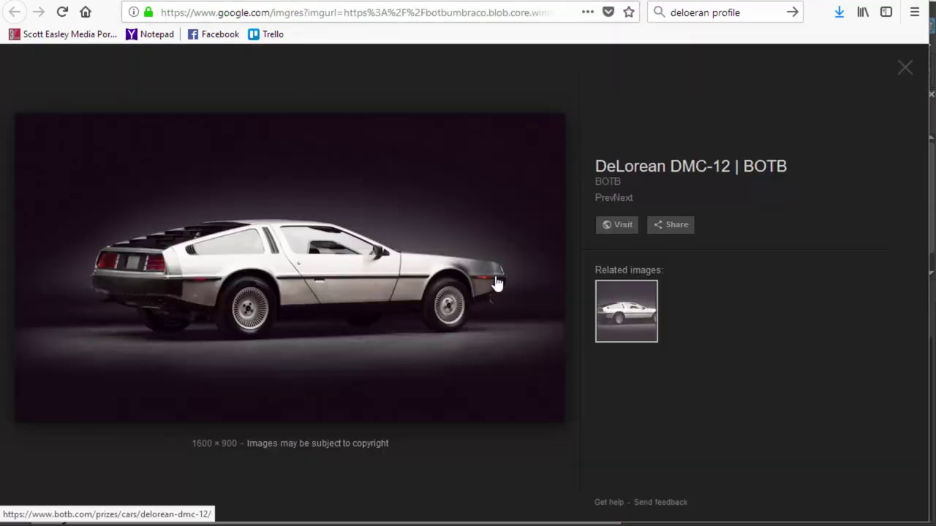
{"action": "left_click", "coordinate": [414, 95]}
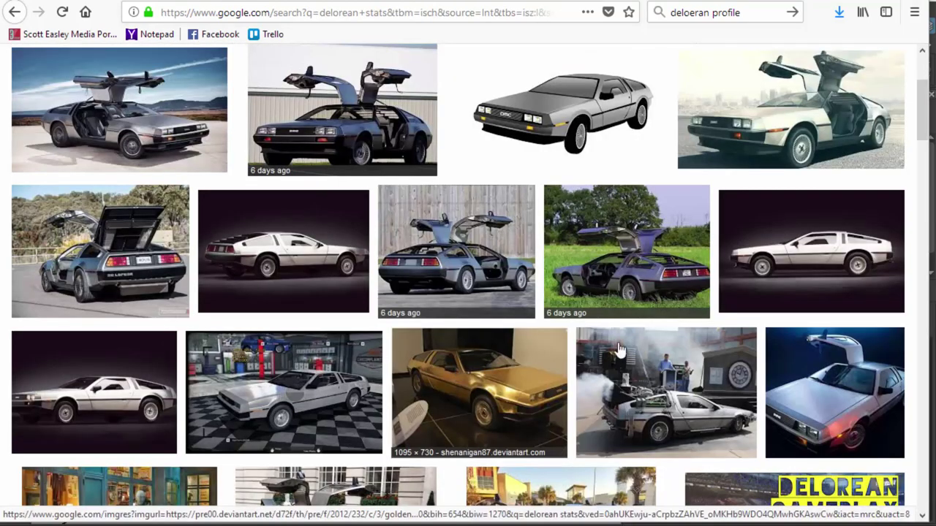
{"action": "left_click", "coordinate": [826, 268]}
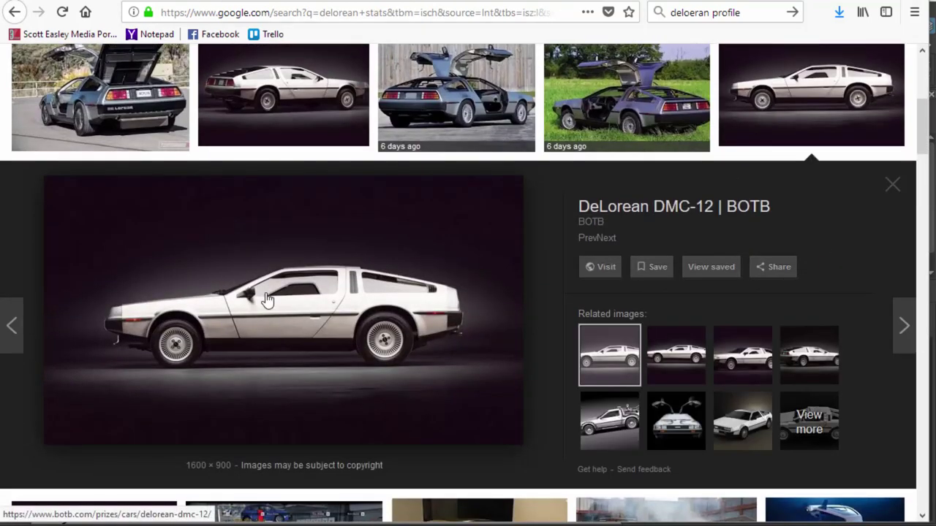
{"action": "right_click", "coordinate": [268, 299]}
{"action": "left_click", "coordinate": [316, 424]}
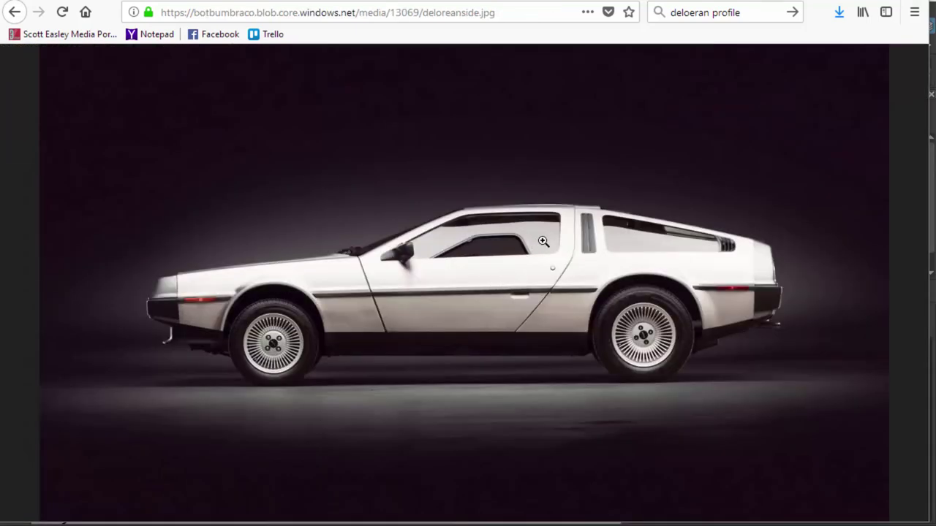
- Save the side photo to the Desktop as deloreanside.jpg
{"action": "right_click", "coordinate": [431, 278]}
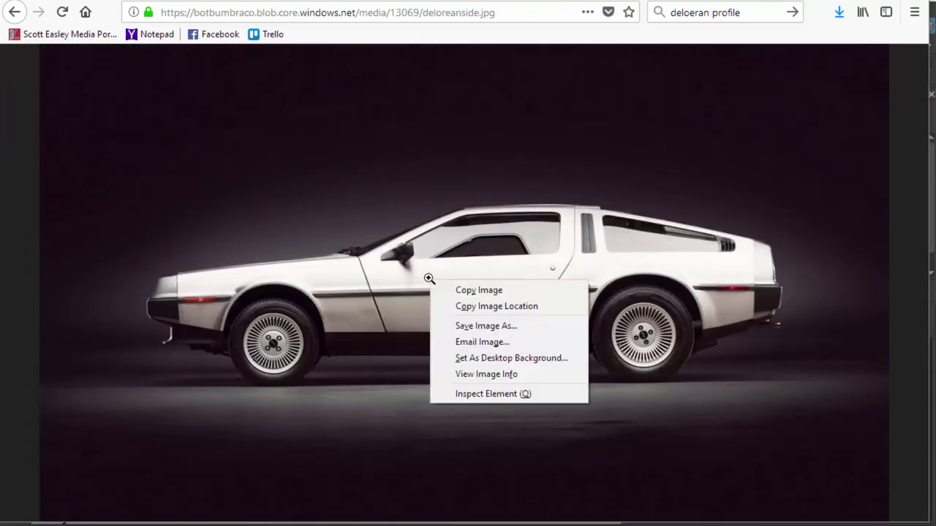
{"action": "left_click", "coordinate": [480, 325]}
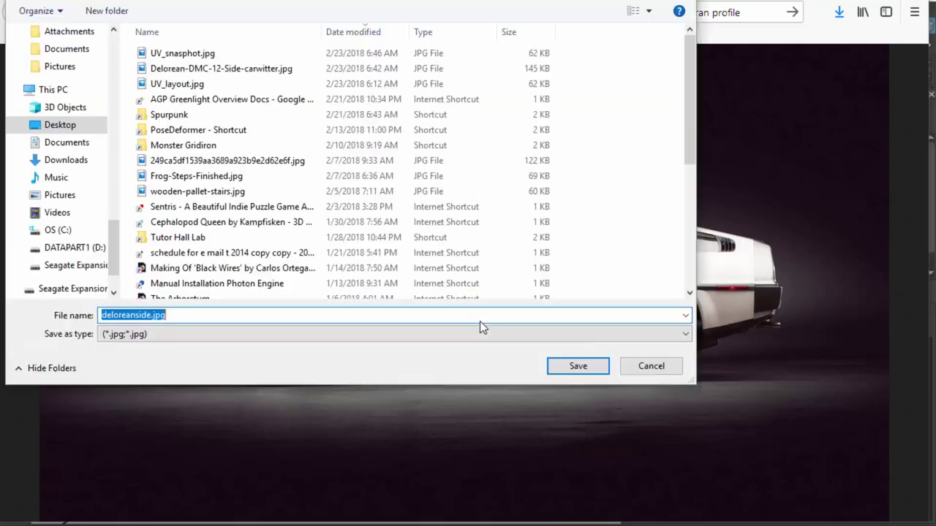
{"action": "left_click", "coordinate": [583, 371]}
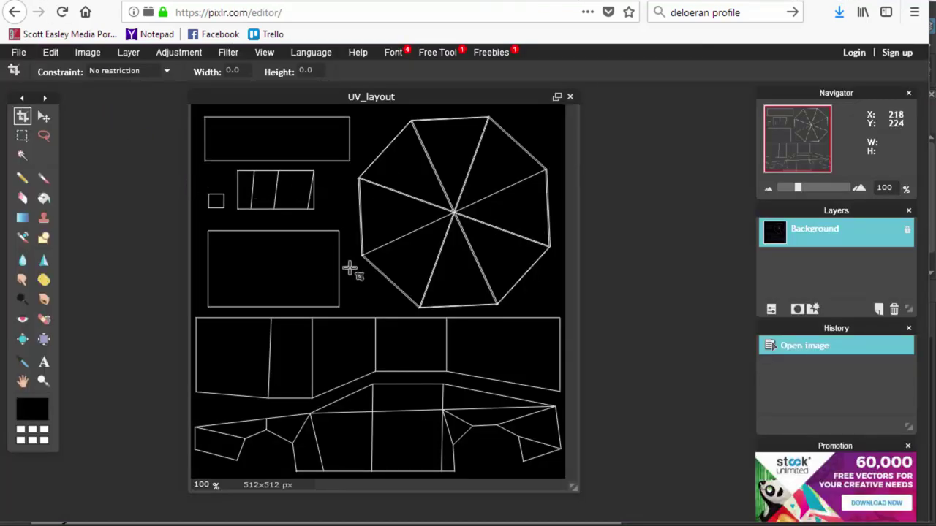
- Open deloreanside.jpg from the Desktop in the Pixlr editor alongside UV_layout
{"action": "left_click", "coordinate": [27, 52]}
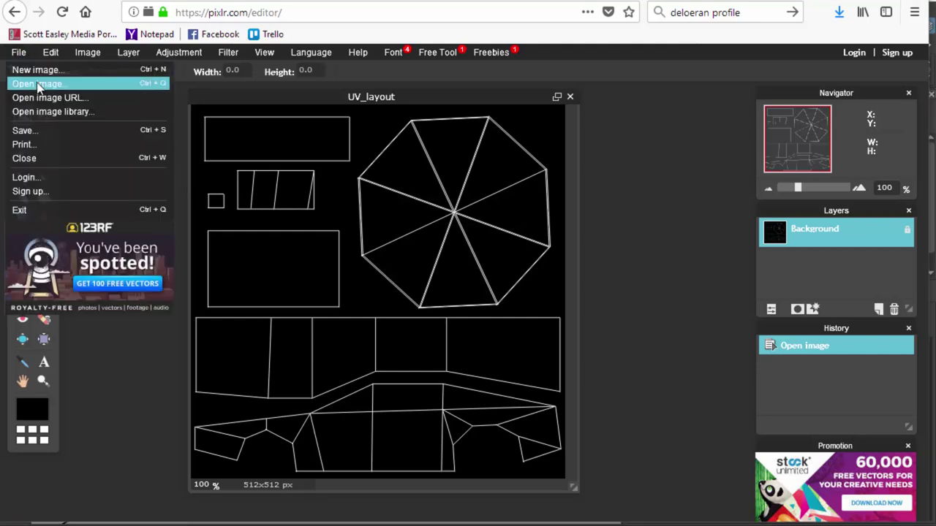
{"action": "left_click", "coordinate": [38, 85]}
{"action": "left_click", "coordinate": [196, 59]}
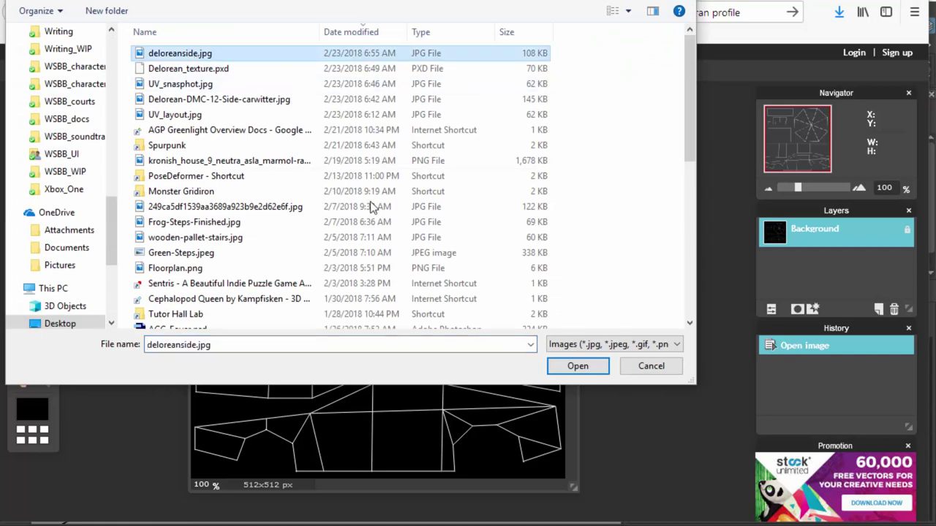
{"action": "left_click", "coordinate": [559, 366]}
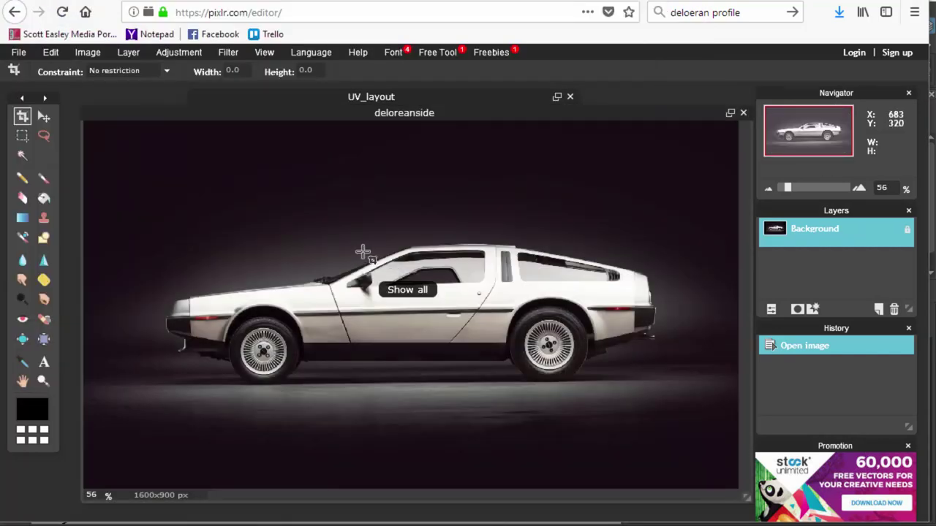
- Lasso loosely around the whole car in deloreanside, about 1291 × 436 px, and copy the selection
{"action": "left_click", "coordinate": [44, 136]}
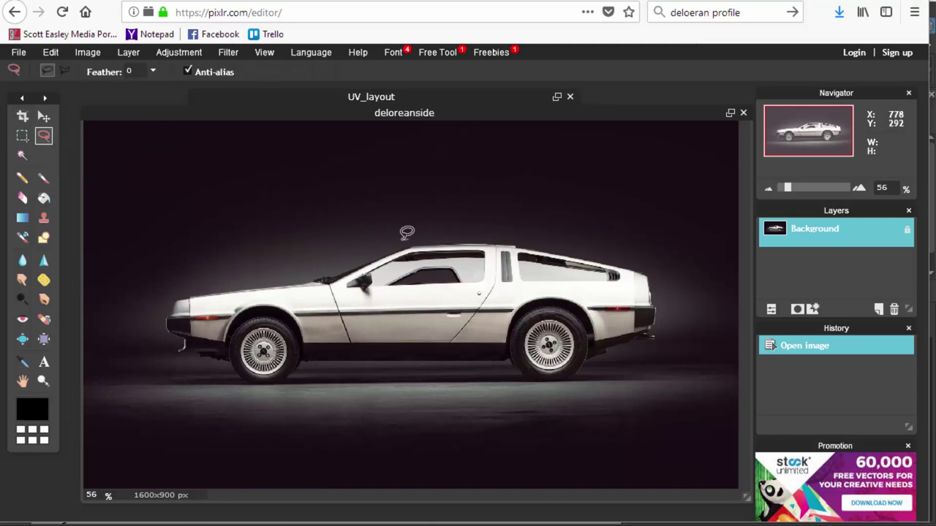
{"action": "mouse_move", "coordinate": [392, 237]}
{"action": "left_mouse_down"}
{"action": "mouse_move", "coordinate": [289, 277]}
{"action": "mouse_move", "coordinate": [168, 289]}
{"action": "mouse_move", "coordinate": [152, 318]}
{"action": "mouse_move", "coordinate": [158, 342]}
{"action": "mouse_move", "coordinate": [171, 365]}
{"action": "mouse_move", "coordinate": [208, 382]}
{"action": "mouse_move", "coordinate": [275, 395]}
{"action": "mouse_move", "coordinate": [374, 375]}
{"action": "mouse_move", "coordinate": [578, 389]}
{"action": "mouse_move", "coordinate": [673, 341]}
{"action": "mouse_move", "coordinate": [674, 283]}
{"action": "mouse_move", "coordinate": [669, 260]}
{"action": "mouse_move", "coordinate": [647, 245]}
{"action": "mouse_move", "coordinate": [506, 220]}
{"action": "mouse_move", "coordinate": [403, 232]}
{"action": "left_mouse_up"}
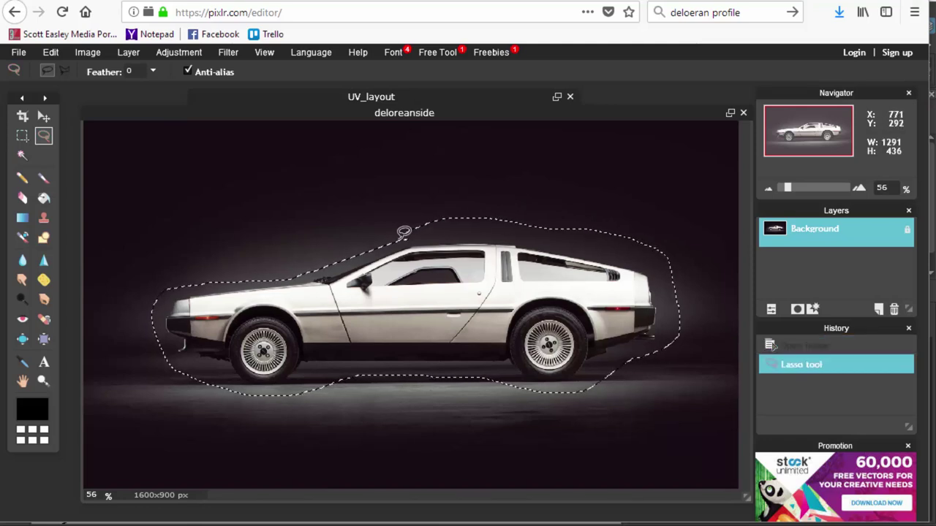
{"action": "key", "text": "ctrl+c"}
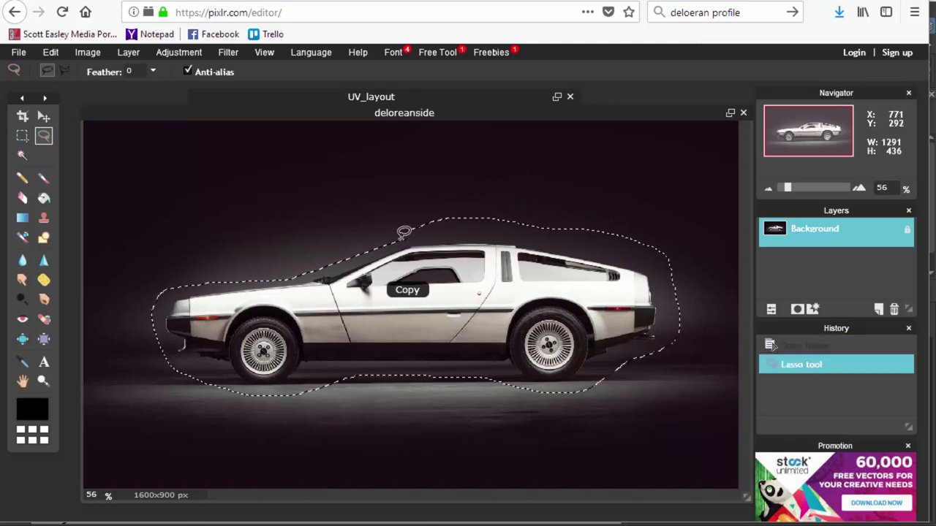
- Paste the copied car into UV_layout as a new layer named "side", and toggle that layer's visibility off and on
{"action": "left_click_drag", "start_coordinate": [297, 111], "coordinate": [413, 143]}
{"action": "left_click_drag", "start_coordinate": [384, 98], "coordinate": [275, 106]}
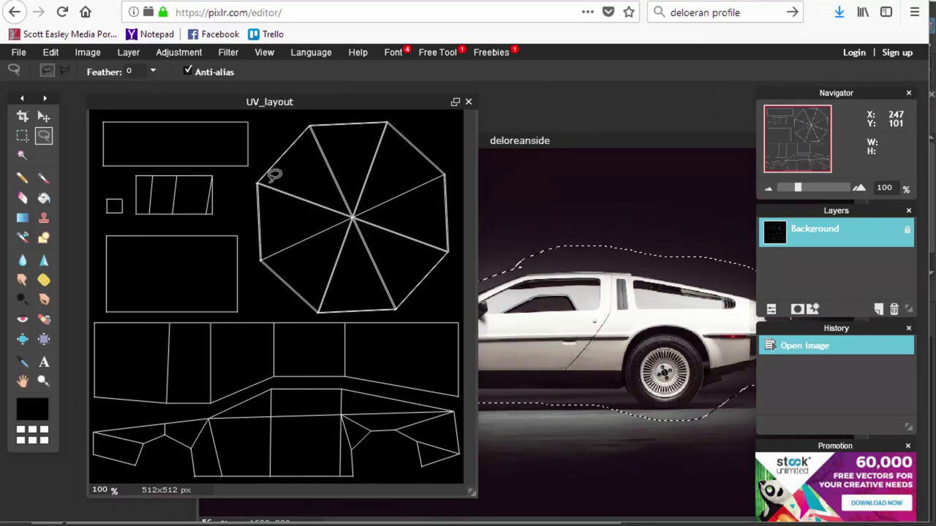
{"action": "key", "text": "ctrl+v"}
{"action": "key", "text": "m"}
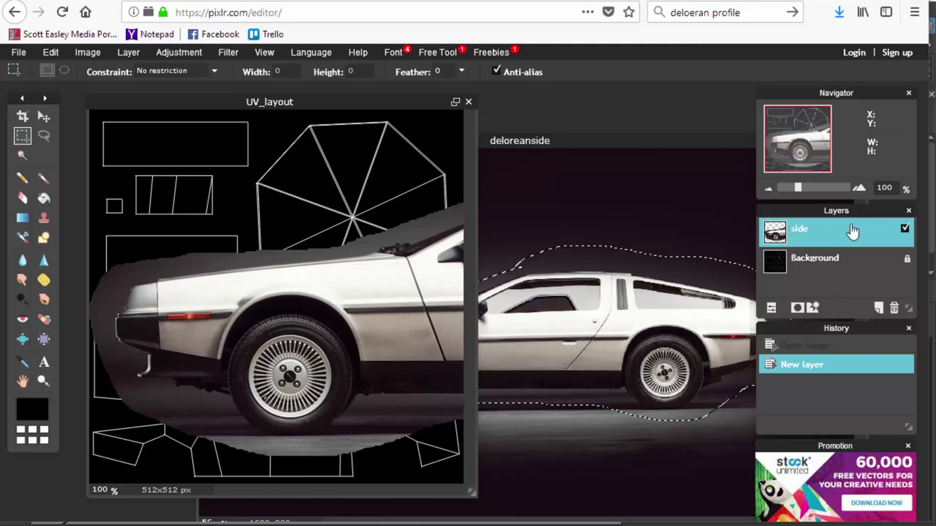
{"action": "left_click", "coordinate": [906, 230]}
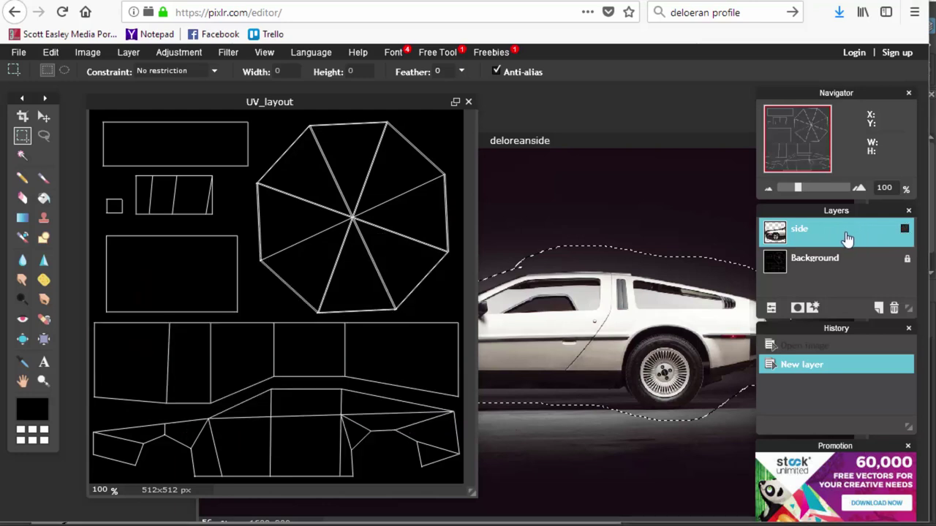
{"action": "left_click", "coordinate": [905, 229]}
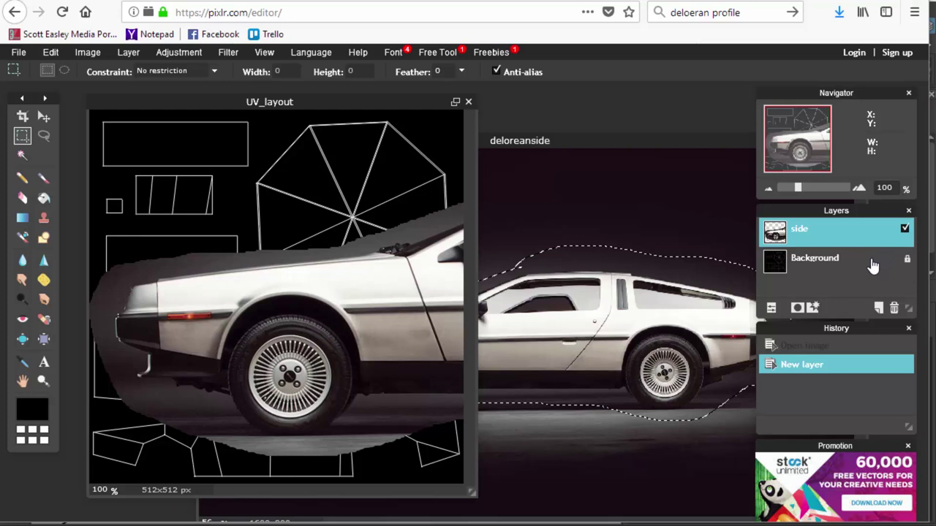
- Unlock the Background layer of UV_layout and rename the "side" layer to "side layer"
{"action": "double_click", "coordinate": [907, 259]}
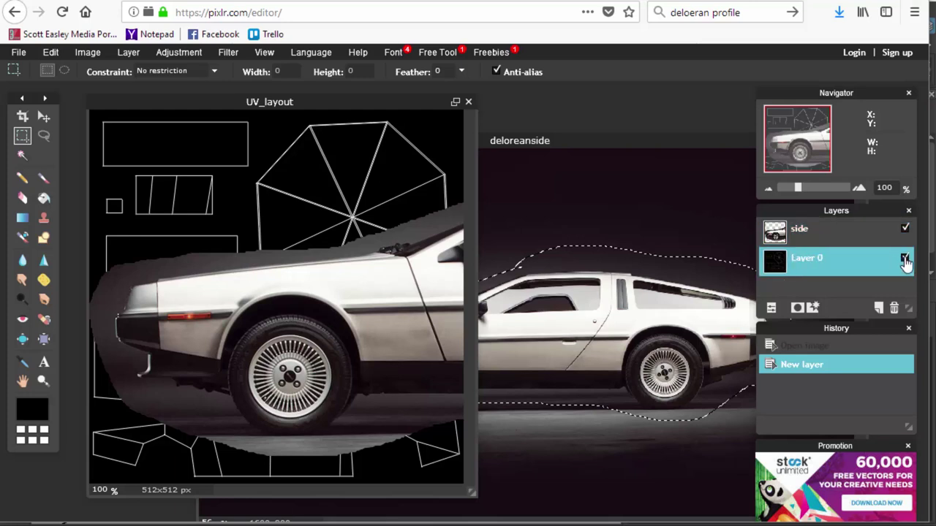
{"action": "left_click", "coordinate": [813, 233]}
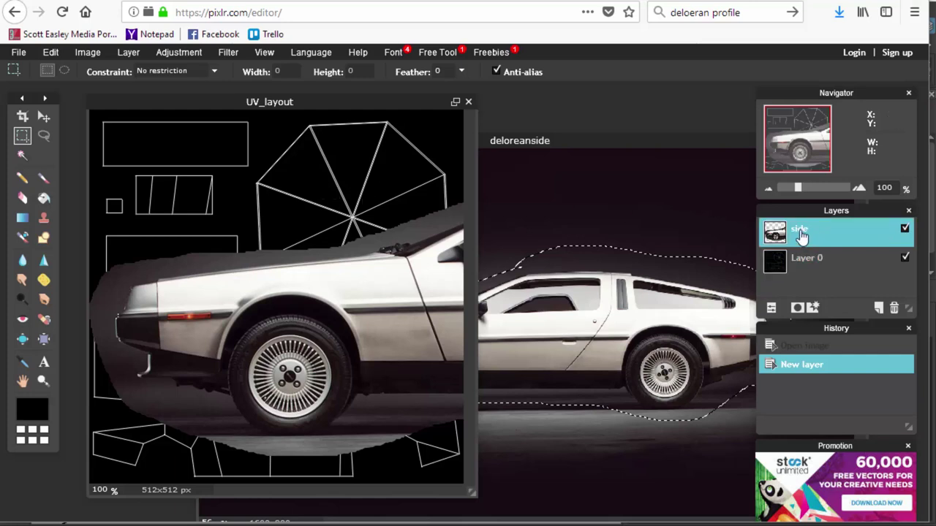
{"action": "double_click", "coordinate": [800, 231]}
{"action": "type", "text": "side"}
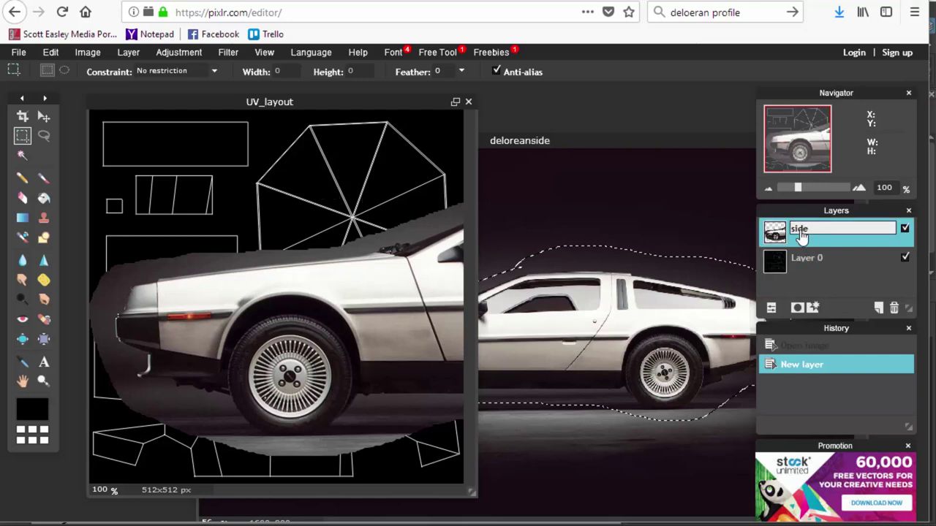
{"action": "type", "text": " layer"}
{"action": "left_click", "coordinate": [823, 274]}
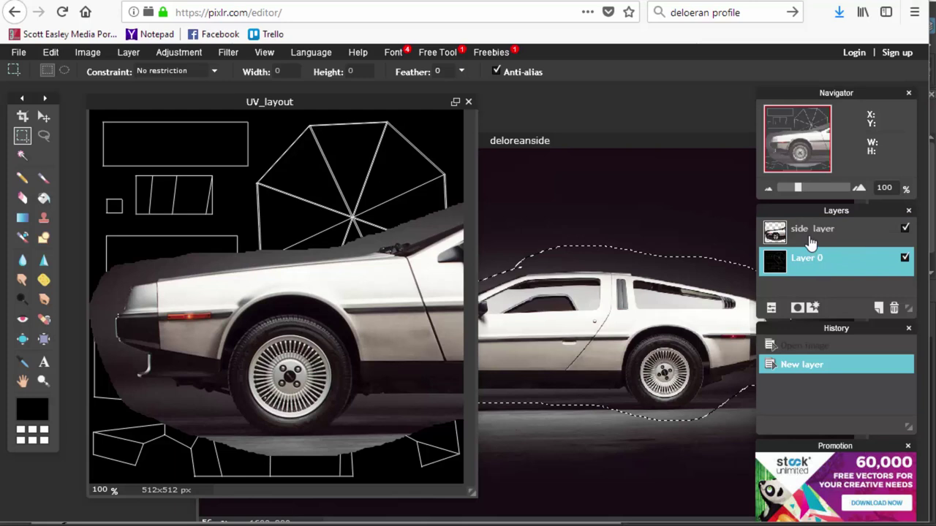
- Lower the side layer's opacity to about 47 so the UV wireframe shows through the car photo
{"action": "left_click", "coordinate": [781, 235]}
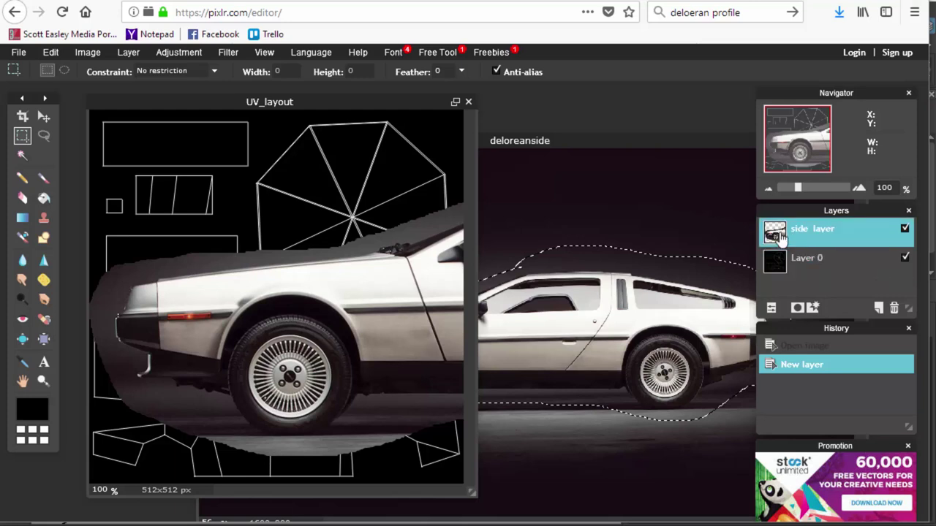
{"action": "left_click", "coordinate": [772, 309]}
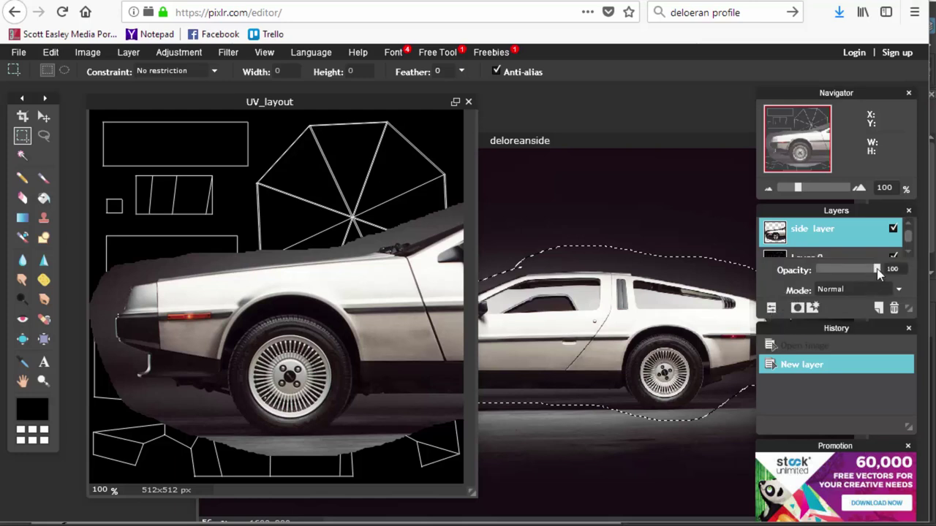
{"action": "left_click_drag", "start_coordinate": [878, 272], "coordinate": [847, 276]}
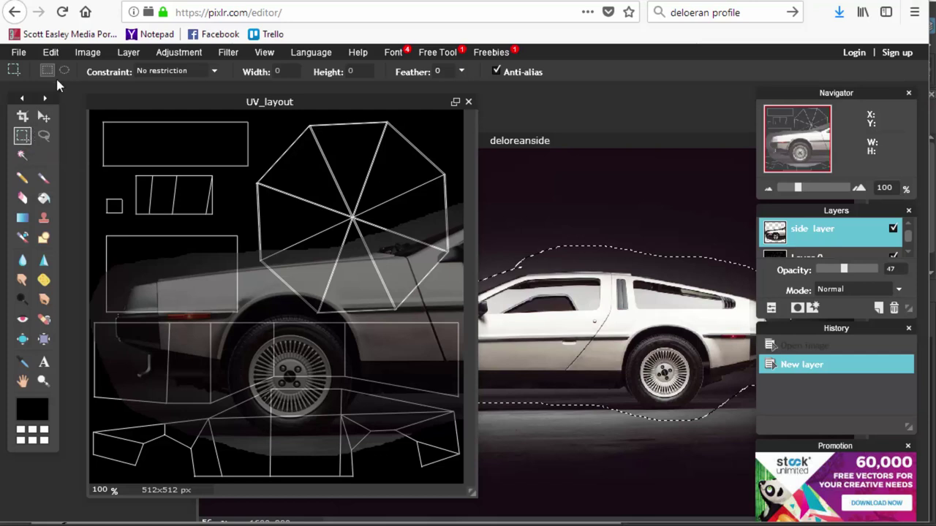
- Free transform the side layer, scaling the car down proportionally and moving it over the car-side UV outline at the bottom of the layout
{"action": "left_click", "coordinate": [89, 54]}
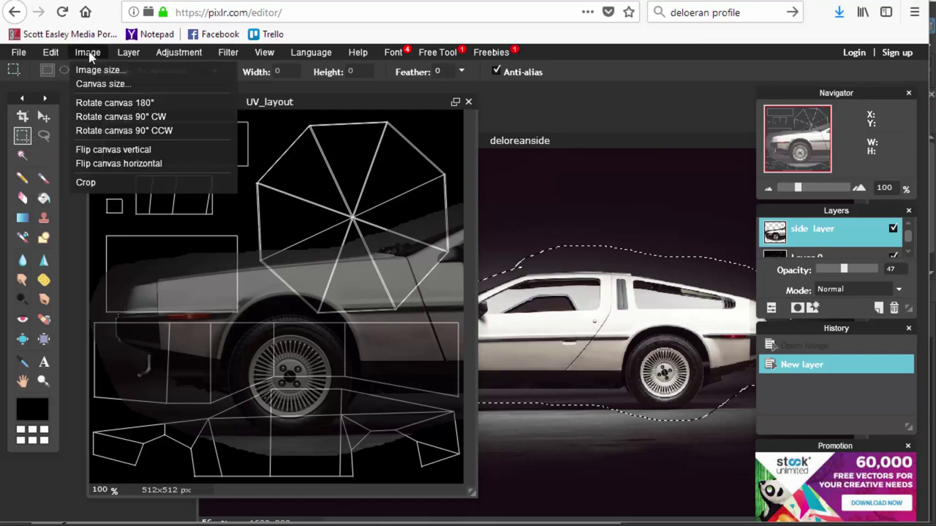
{"action": "left_click", "coordinate": [51, 52]}
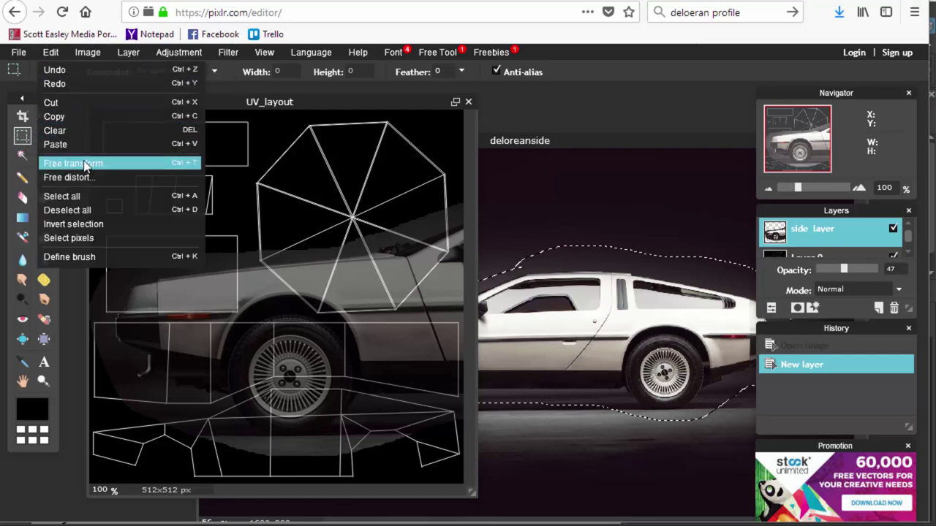
{"action": "left_click", "coordinate": [115, 165]}
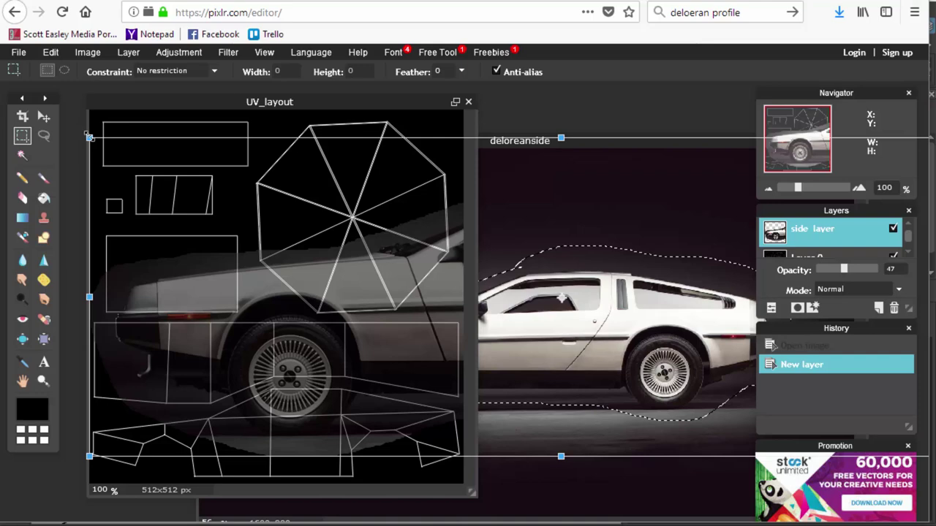
{"action": "left_click_drag", "start_coordinate": [89, 138], "coordinate": [224, 229]}
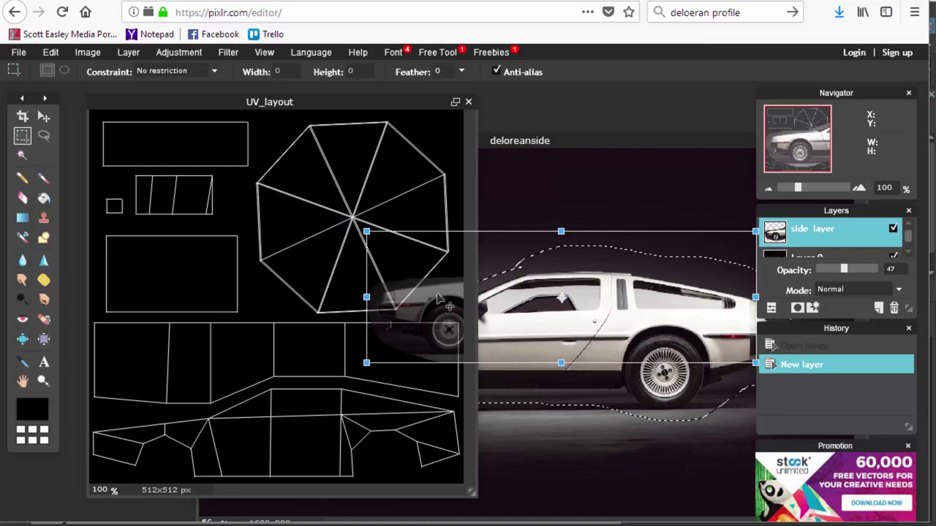
{"action": "left_click_drag", "start_coordinate": [444, 316], "coordinate": [159, 451]}
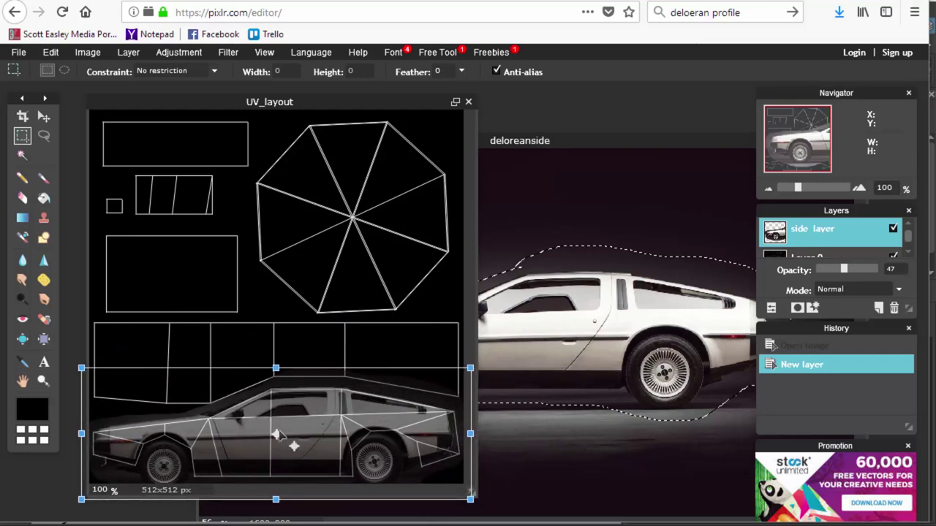
- Fine-tune the car photo's scale and position to match the side UV outline, and apply the transform
{"action": "left_click_drag", "start_coordinate": [470, 369], "coordinate": [495, 364]}
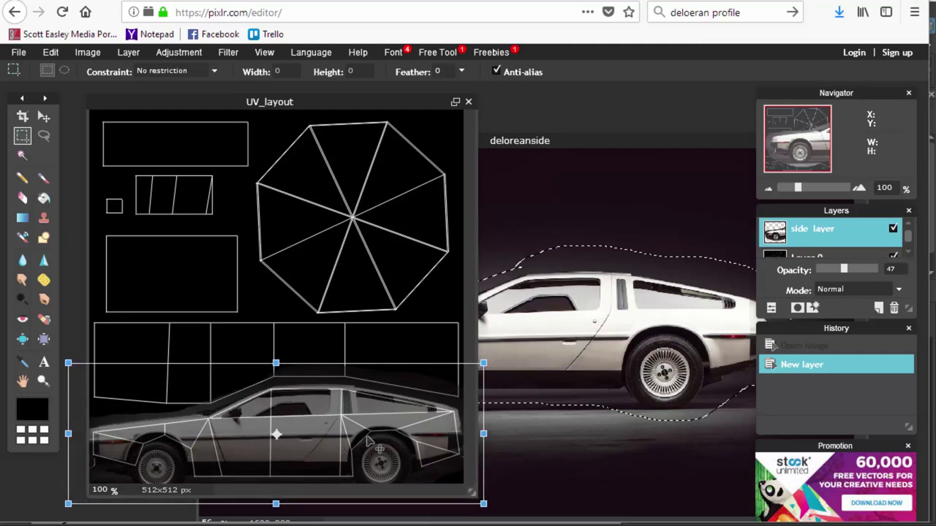
{"action": "left_click_drag", "start_coordinate": [323, 433], "coordinate": [326, 432]}
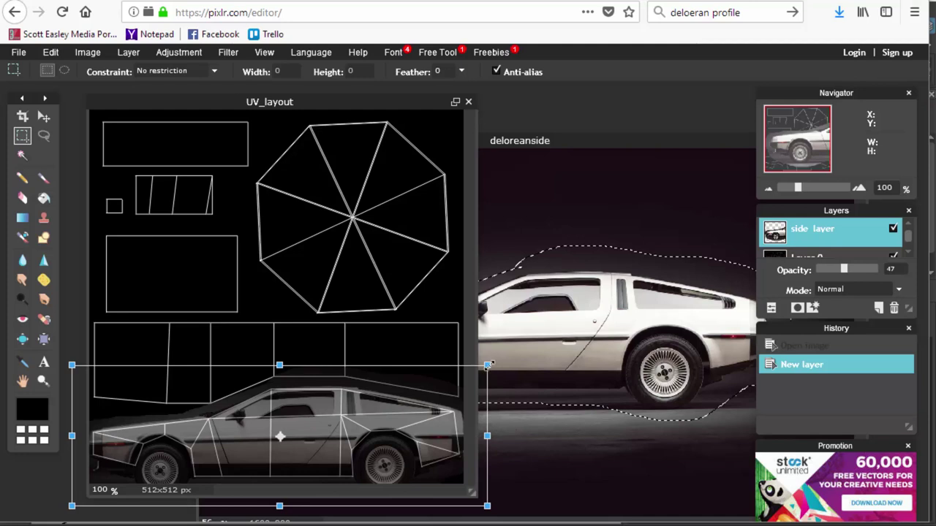
{"action": "left_click_drag", "start_coordinate": [488, 364], "coordinate": [482, 367]}
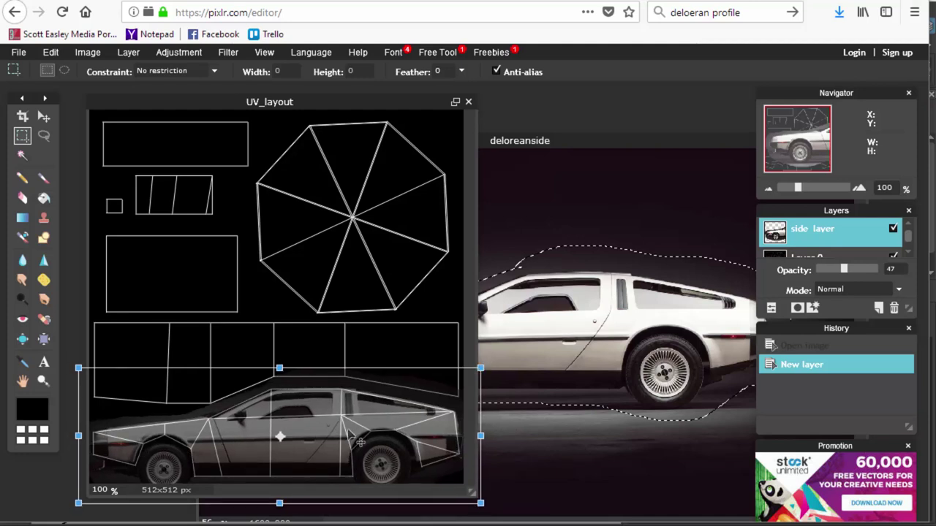
{"action": "left_click_drag", "start_coordinate": [348, 431], "coordinate": [344, 434]}
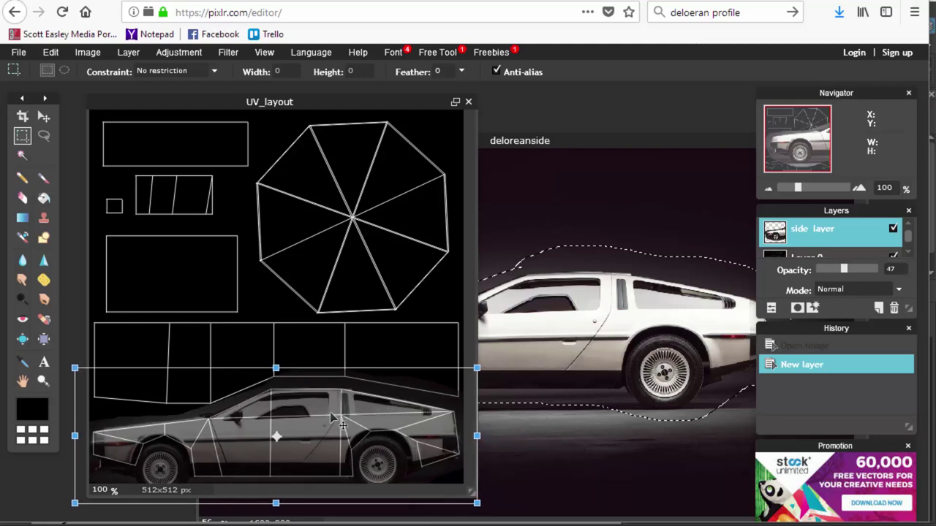
{"action": "left_click_drag", "start_coordinate": [331, 417], "coordinate": [334, 419]}
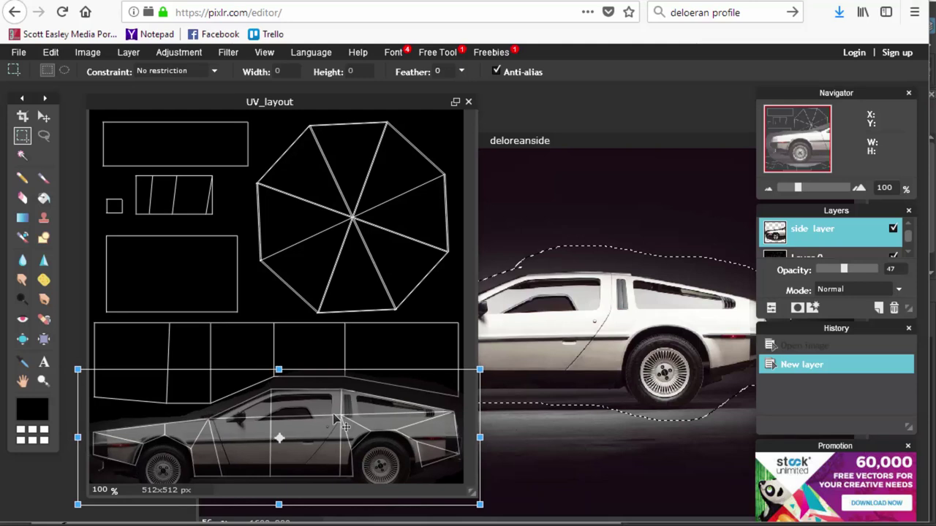
{"action": "key", "text": "Return"}
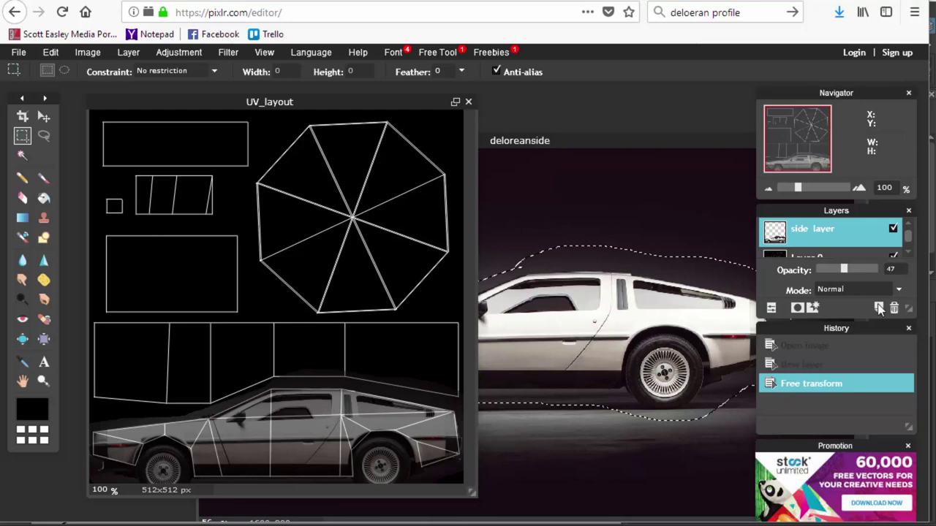
- Restore the side layer's opacity to 100 and save the image as a JPEG named UV_layout_1.jpg on the Desktop
{"action": "left_click_drag", "start_coordinate": [846, 271], "coordinate": [881, 270]}
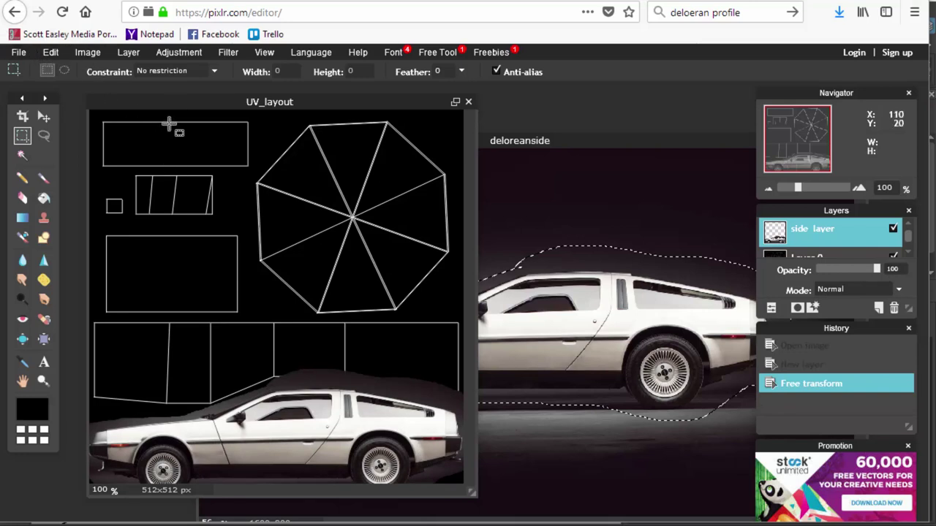
{"action": "left_click", "coordinate": [19, 53]}
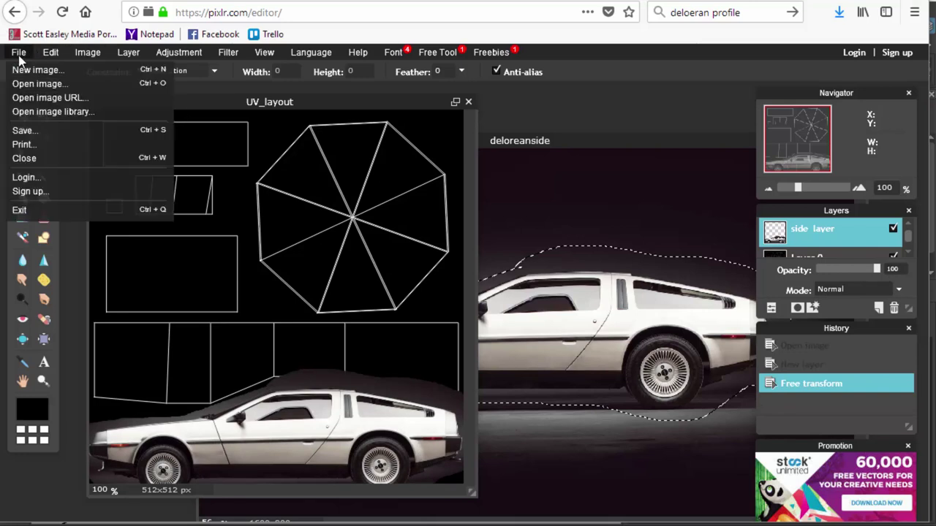
{"action": "left_click", "coordinate": [49, 132]}
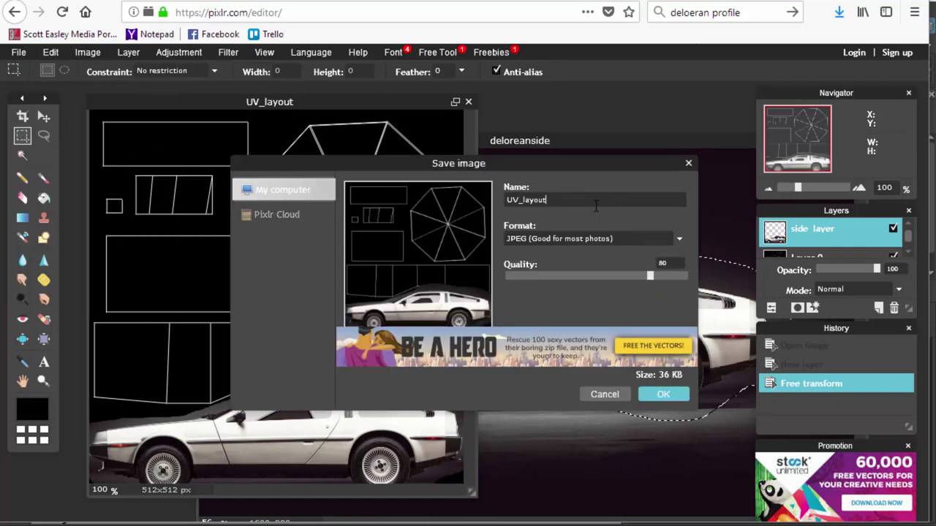
{"action": "type", "text": "_1"}
{"action": "left_click", "coordinate": [663, 394]}
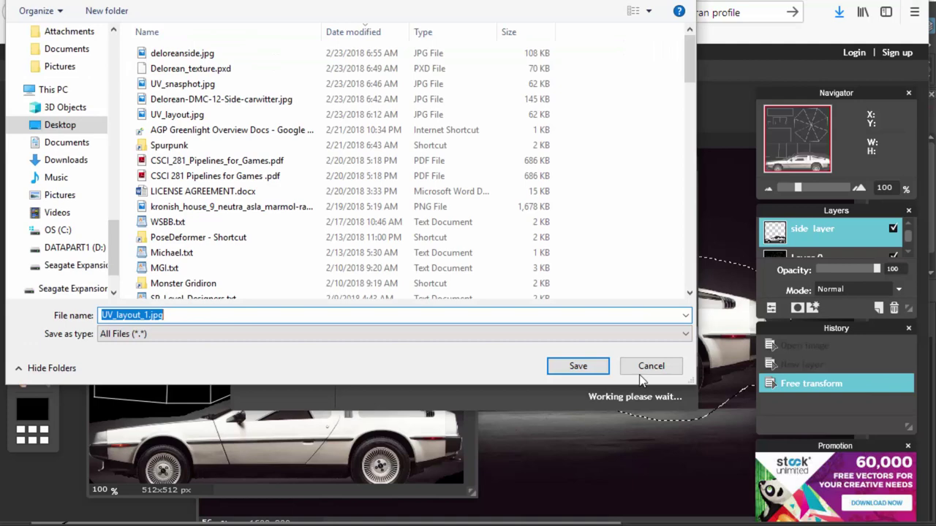
{"action": "left_click", "coordinate": [567, 362]}
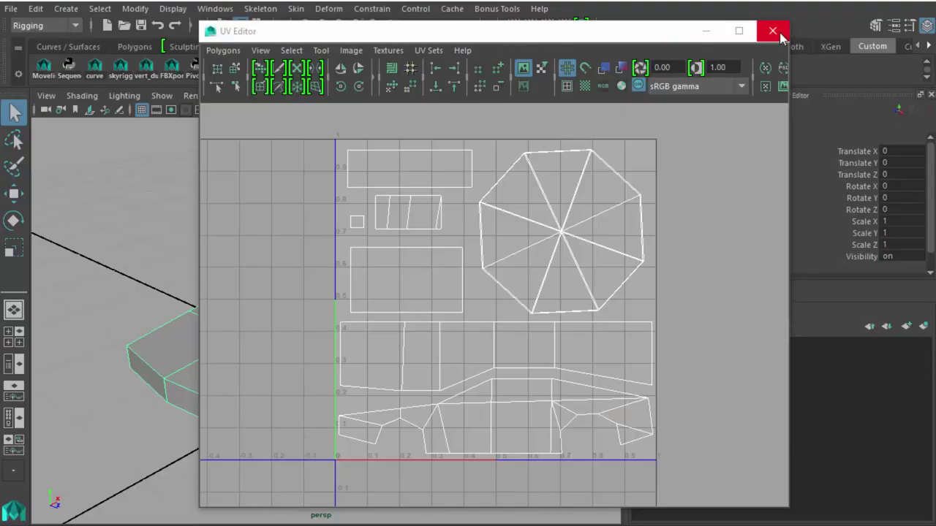
- Switch to Maya, close the UV Editor and open the Hypershade
{"action": "left_click", "coordinate": [779, 35]}
{"action": "left_click", "coordinate": [464, 181]}
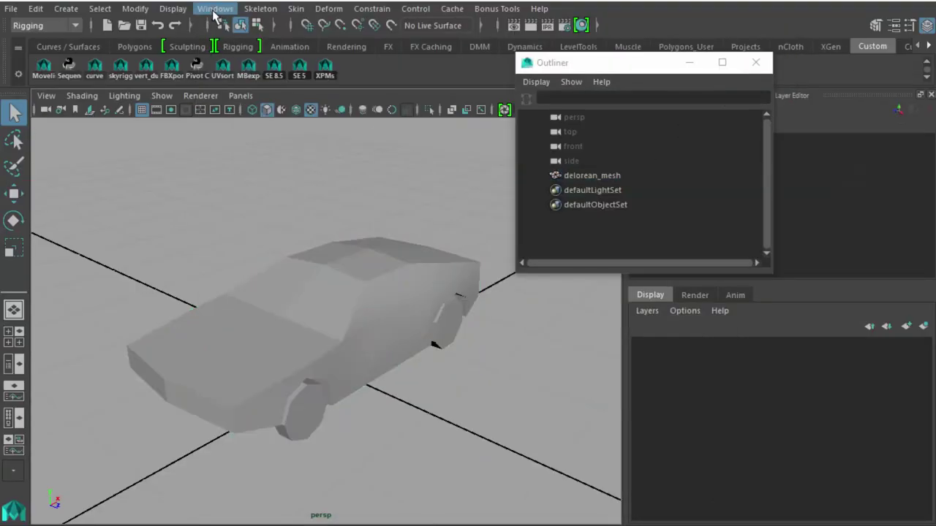
{"action": "left_click", "coordinate": [213, 10]}
{"action": "mouse_move", "coordinate": [243, 44]}
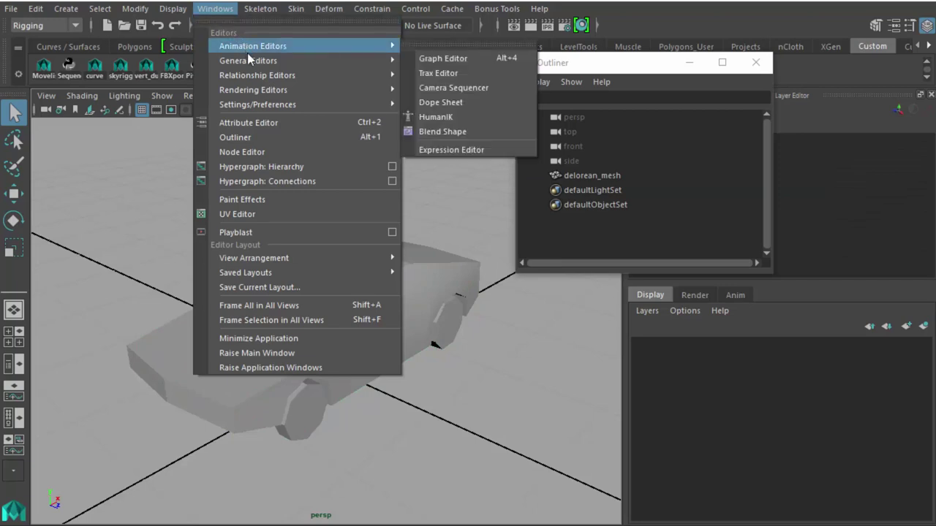
{"action": "mouse_move", "coordinate": [254, 87]}
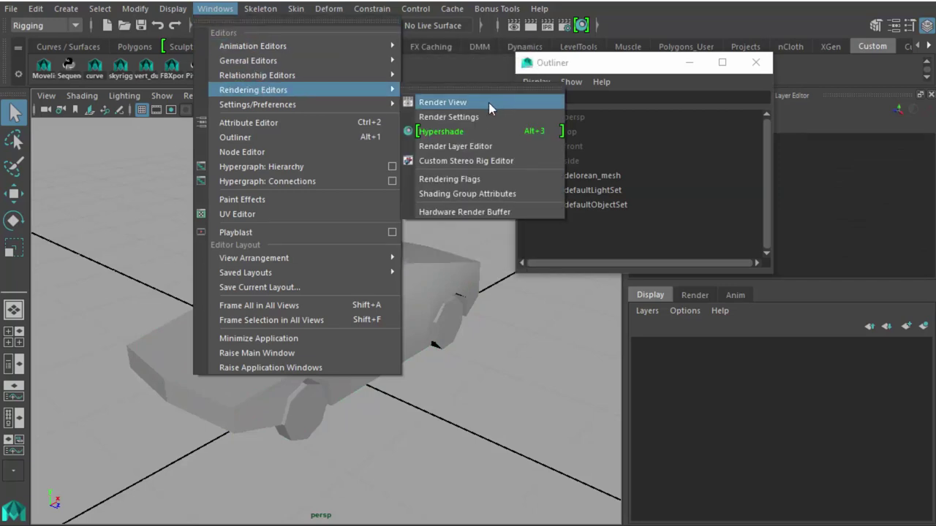
{"action": "left_click", "coordinate": [480, 131]}
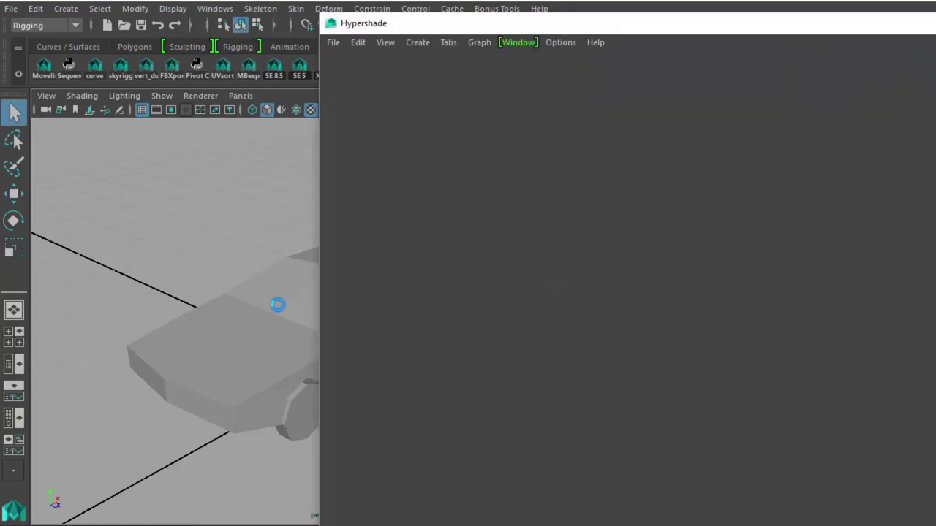
{"action": "left_click", "coordinate": [278, 306]}
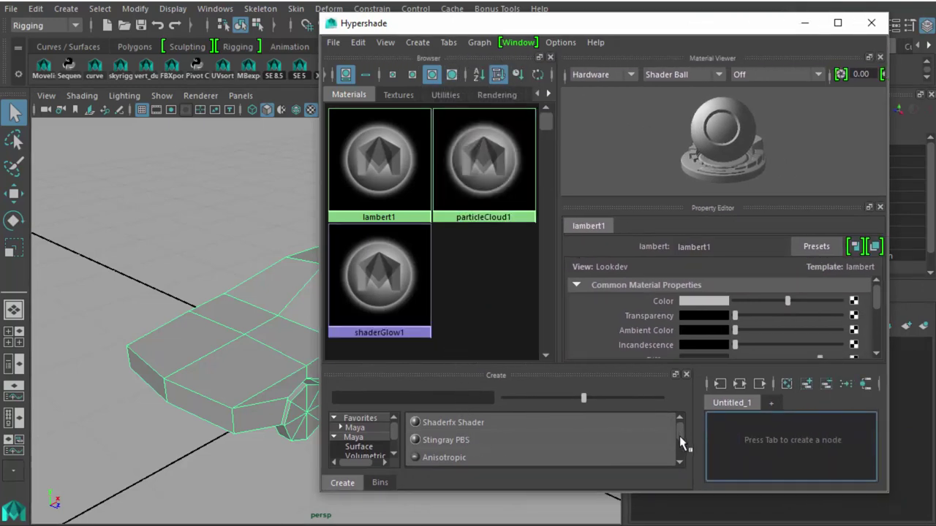
- Create a new Lambert material in the Hypershade and rename it car_shader
{"action": "scroll", "coordinate": [679, 459], "scroll_direction": "down", "scroll_amount": 5}
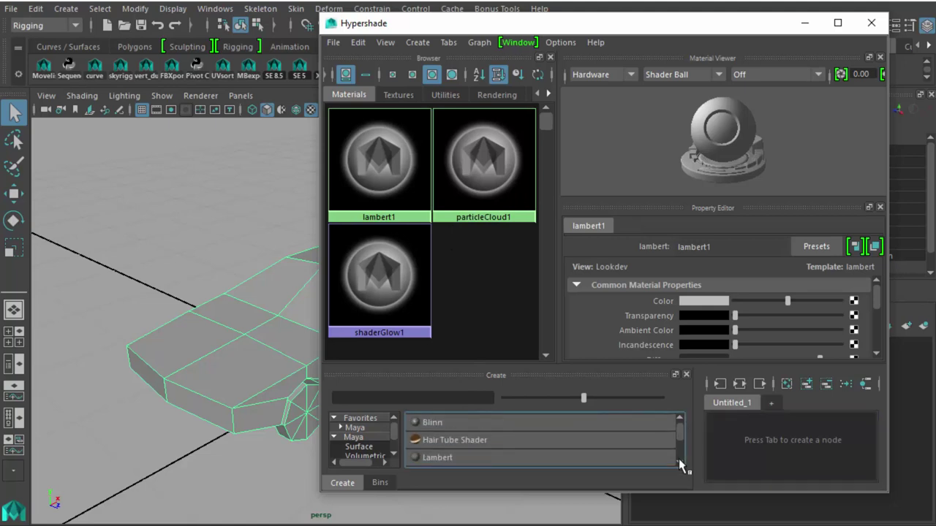
{"action": "left_click", "coordinate": [438, 458]}
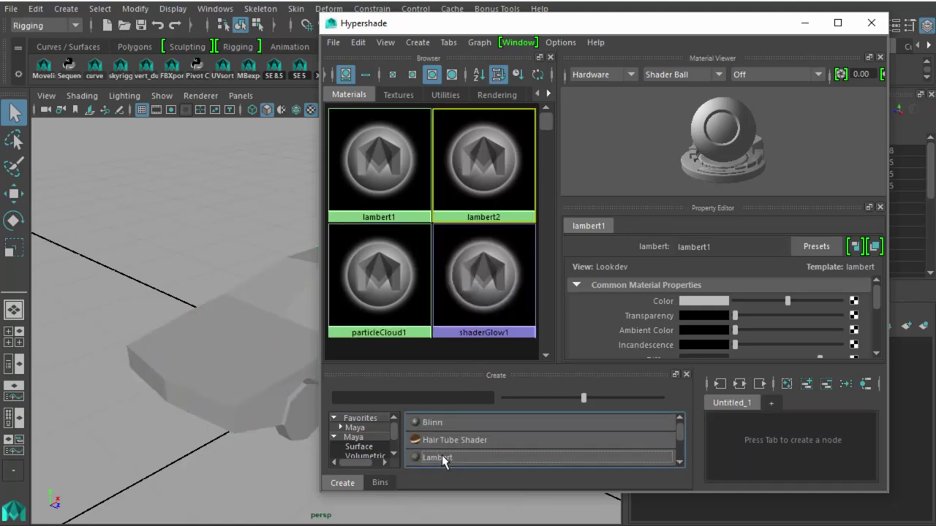
{"action": "double_click", "coordinate": [487, 188]}
{"action": "double_click", "coordinate": [721, 119]}
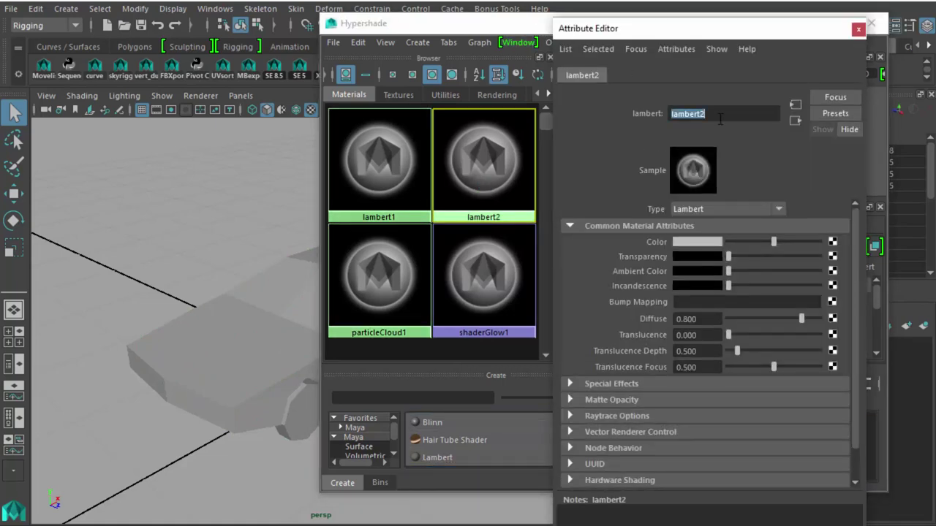
{"action": "type", "text": "car_shader"}
{"action": "key", "text": "Return"}
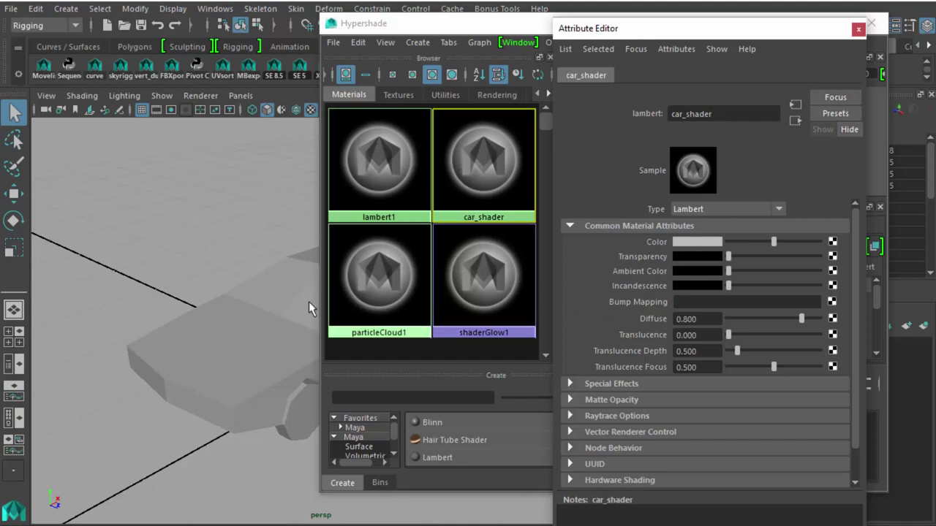
- Select the DeLorean mesh and assign the car_shader material to it
{"action": "left_click", "coordinate": [275, 321]}
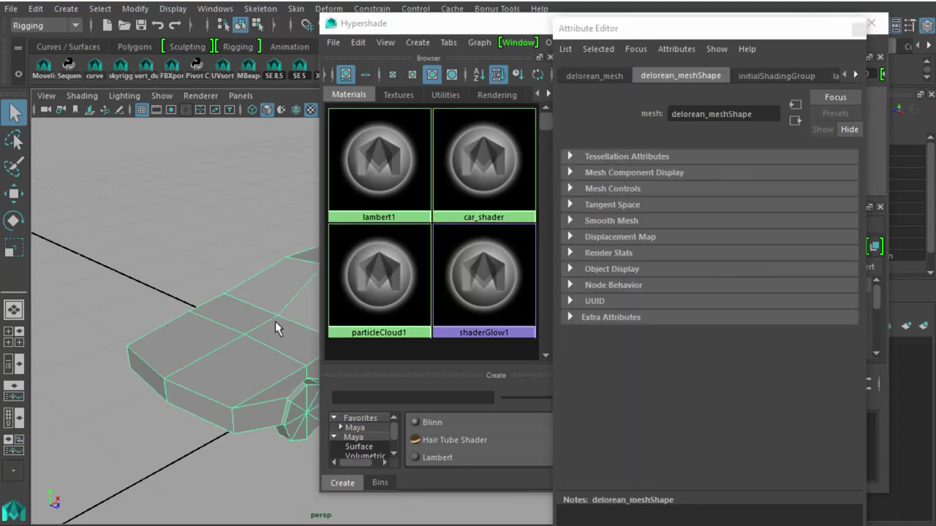
{"action": "right_click", "coordinate": [481, 166]}
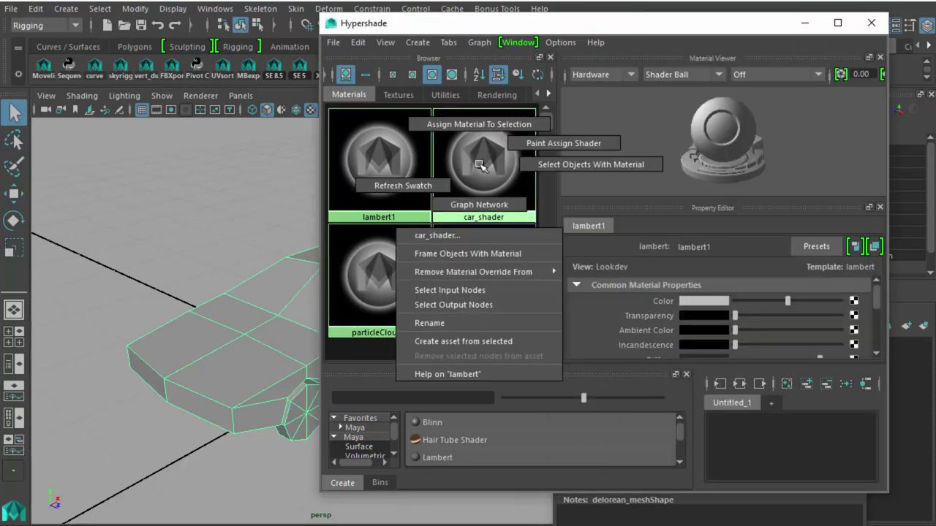
{"action": "left_click", "coordinate": [485, 136]}
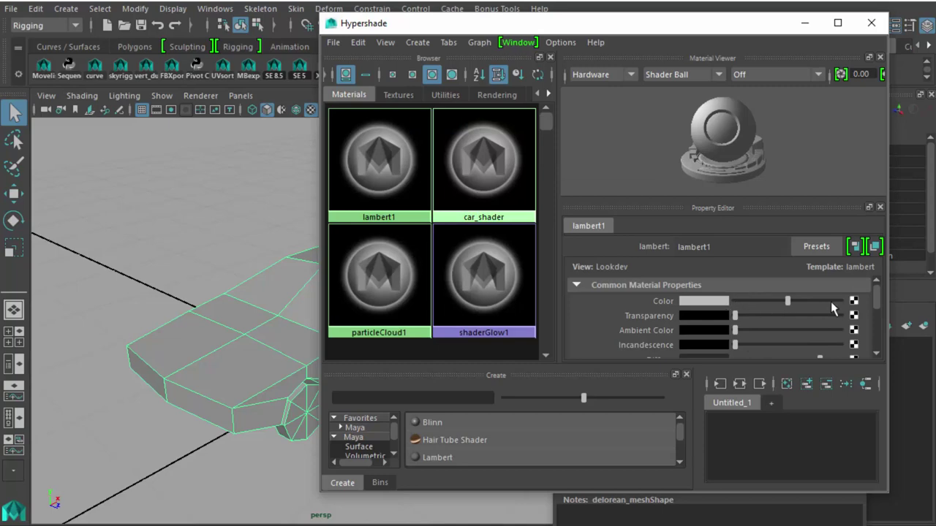
- Connect a File texture using UV_layout_1.jpg from the Desktop to car_shader's Color, and close the Hypershade
{"action": "left_click", "coordinate": [865, 300]}
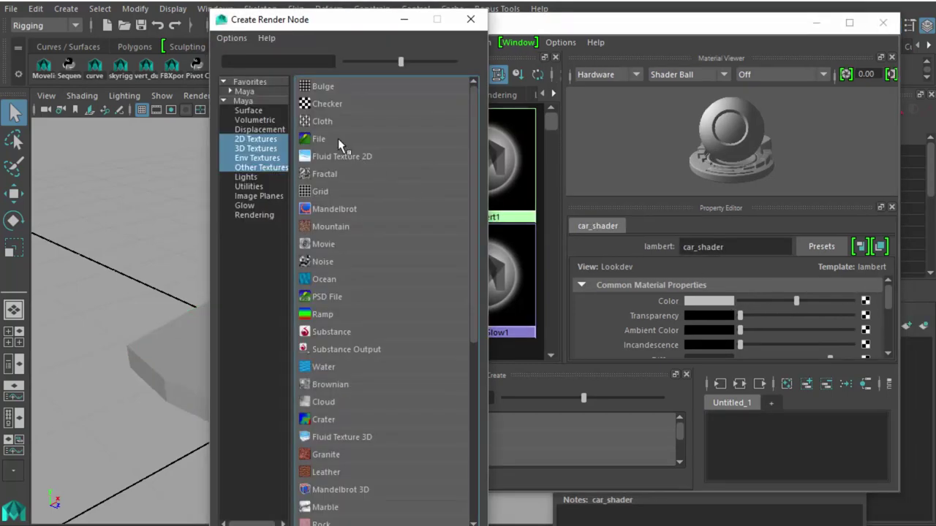
{"action": "left_click", "coordinate": [338, 139]}
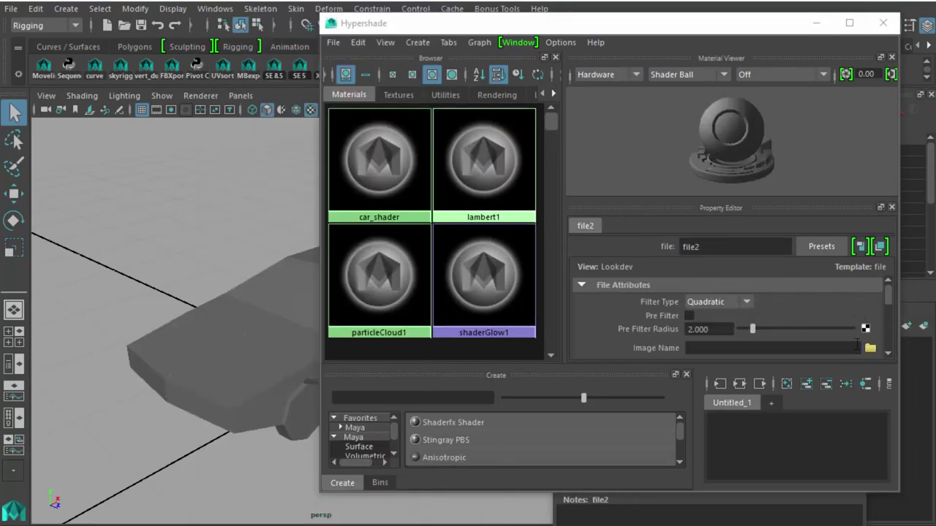
{"action": "left_click", "coordinate": [872, 349]}
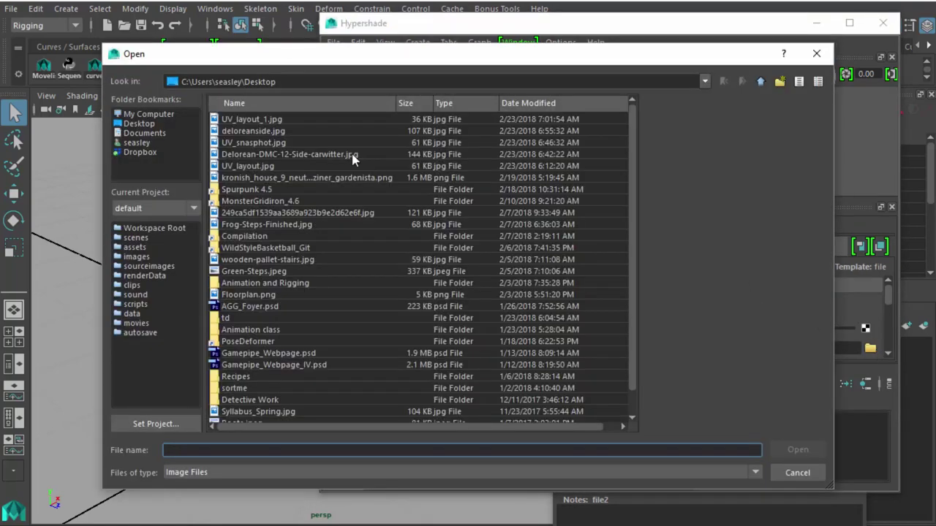
{"action": "left_click", "coordinate": [249, 121]}
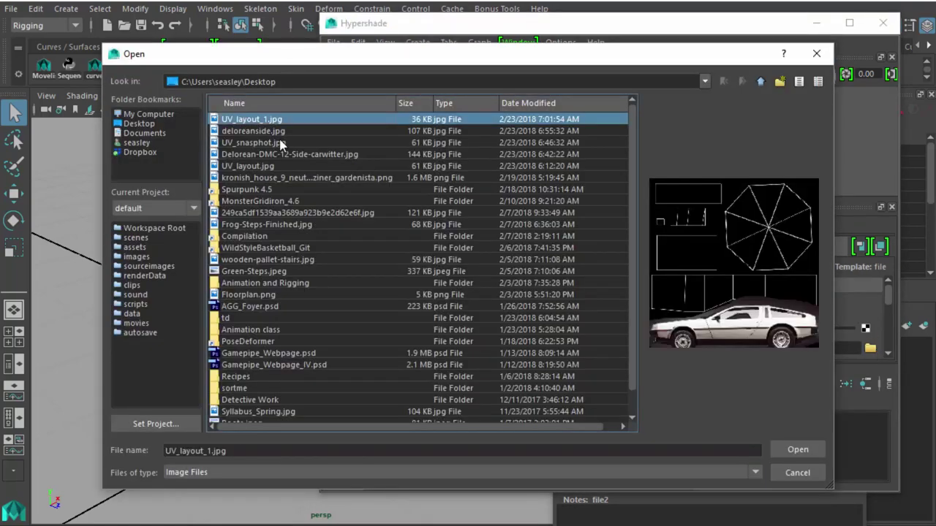
{"action": "left_click", "coordinate": [798, 449]}
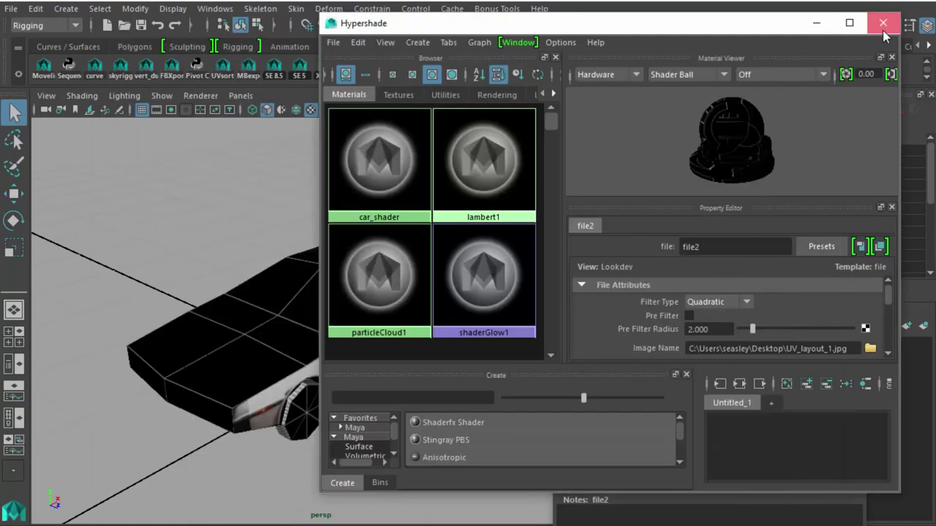
{"action": "left_click", "coordinate": [883, 24]}
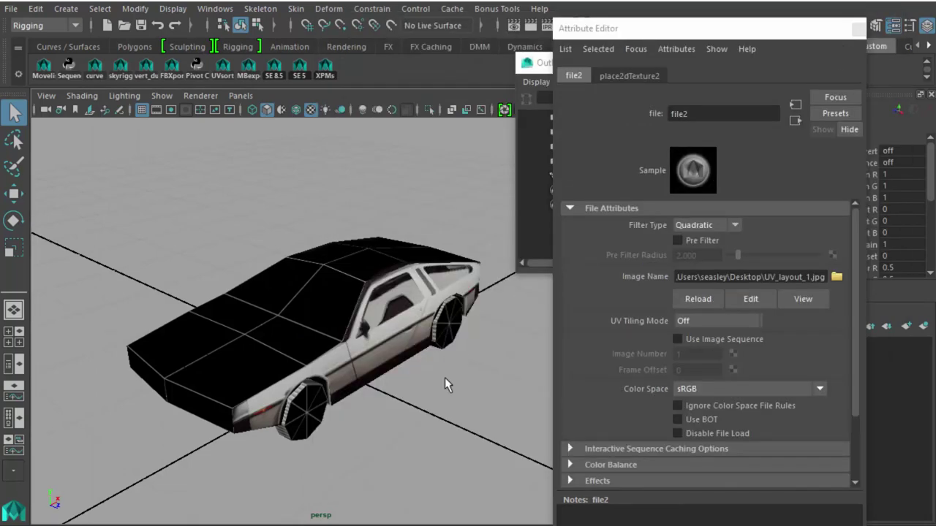
- Inspect how the side texture sits on the car from the side, front and rear, with and without the mesh selected
{"action": "left_click_drag", "start_coordinate": [444, 378], "coordinate": [342, 370]}
{"action": "left_click", "coordinate": [376, 397]}
{"action": "left_click", "coordinate": [378, 338]}
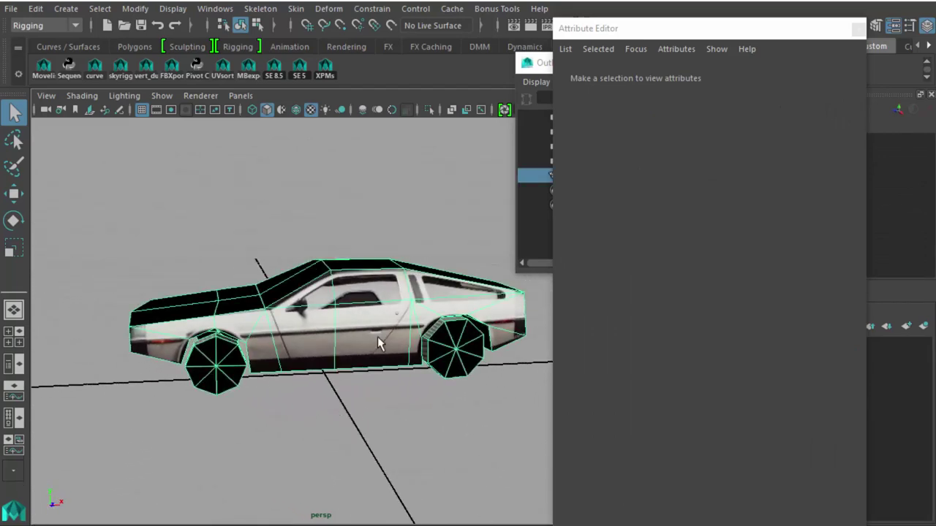
{"action": "left_click_drag", "start_coordinate": [410, 446], "coordinate": [460, 445]}
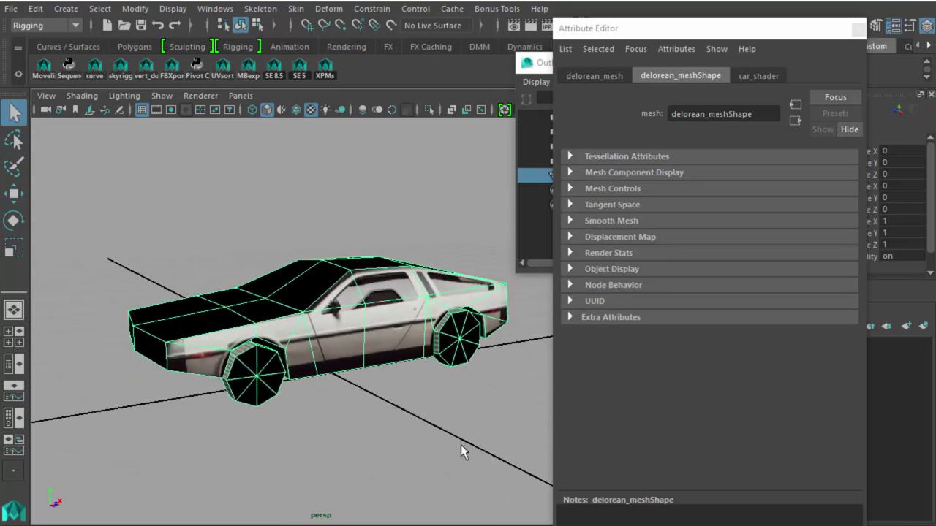
{"action": "left_click", "coordinate": [453, 443]}
{"action": "scroll", "coordinate": [454, 442], "scroll_direction": "down", "scroll_amount": 3}
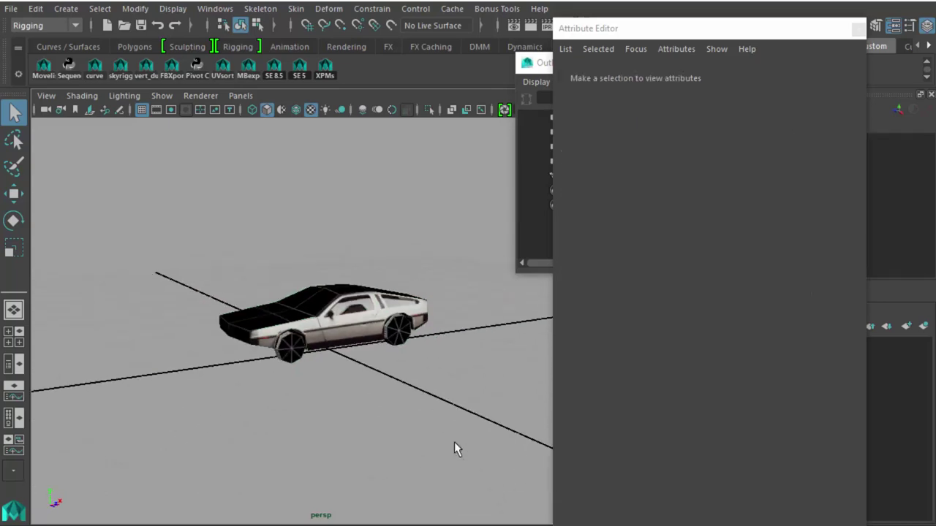
{"action": "mouse_move", "coordinate": [431, 426]}
{"action": "left_mouse_down"}
{"action": "mouse_move", "coordinate": [443, 445]}
{"action": "mouse_move", "coordinate": [404, 414]}
{"action": "mouse_move", "coordinate": [439, 423]}
{"action": "left_mouse_up"}
{"action": "scroll", "coordinate": [441, 444], "scroll_direction": "up", "scroll_amount": 5}
{"action": "left_click", "coordinate": [387, 309]}
{"action": "scroll", "coordinate": [438, 423], "scroll_direction": "down", "scroll_amount": 2}
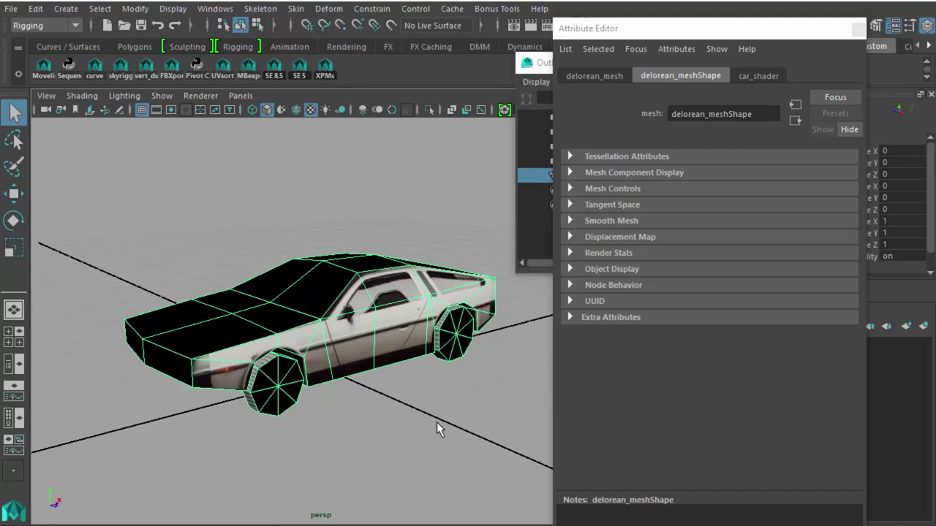
{"action": "left_click", "coordinate": [436, 422]}
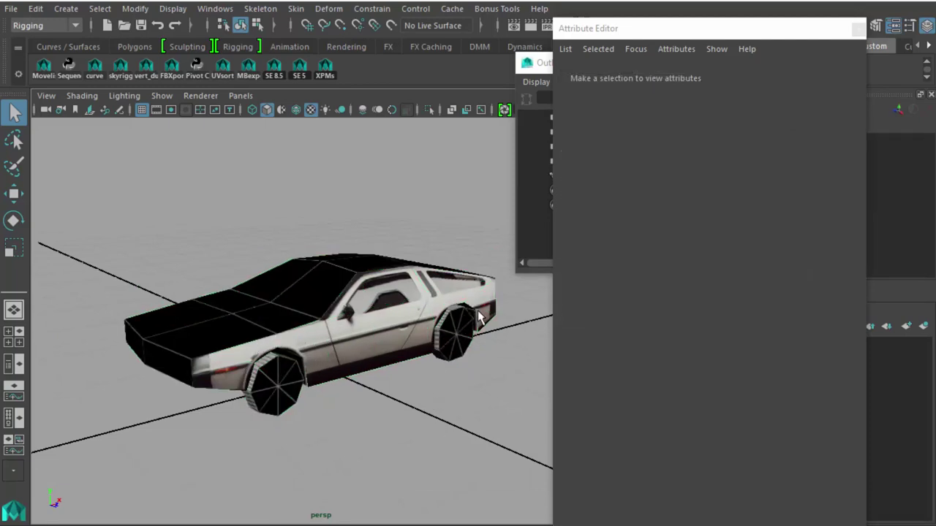
{"action": "left_click_drag", "start_coordinate": [479, 318], "coordinate": [295, 313]}
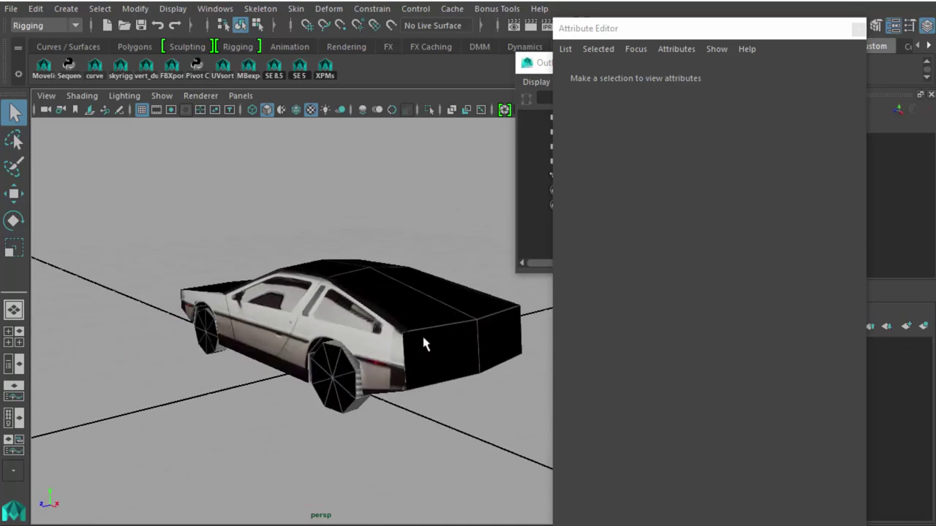
{"action": "left_click_drag", "start_coordinate": [267, 297], "coordinate": [315, 354]}
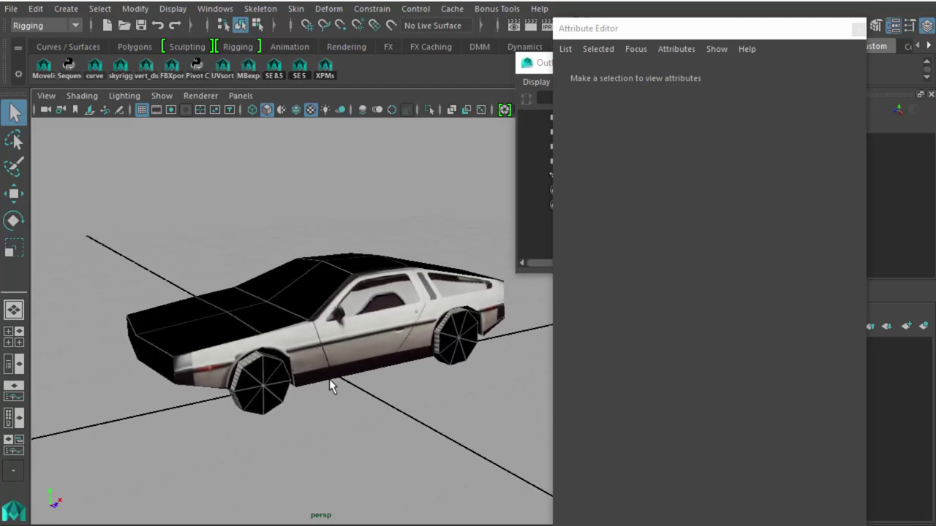
{"action": "scroll", "coordinate": [330, 381], "scroll_direction": "up", "scroll_amount": 2}
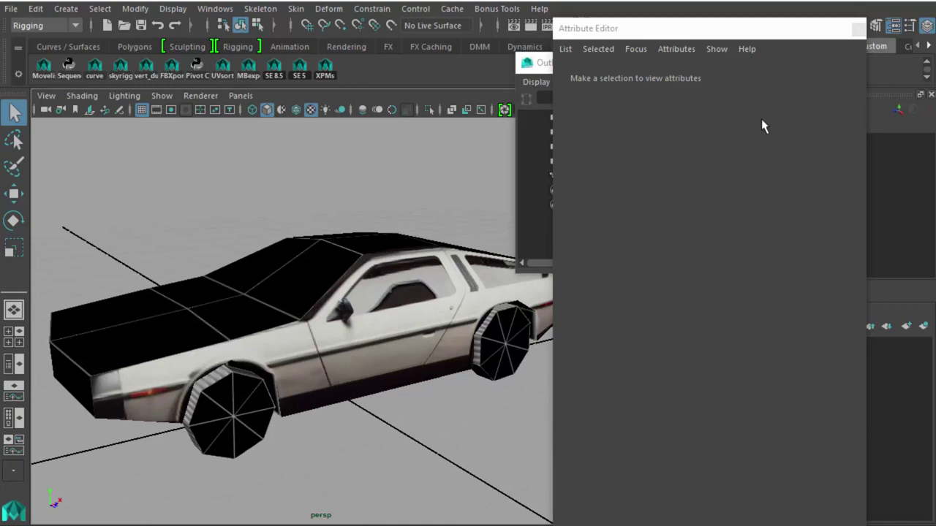
- Close the Attribute Editor and move the Outliner away from the viewport
{"action": "left_click", "coordinate": [857, 29]}
{"action": "left_click_drag", "start_coordinate": [643, 66], "coordinate": [806, 85]}
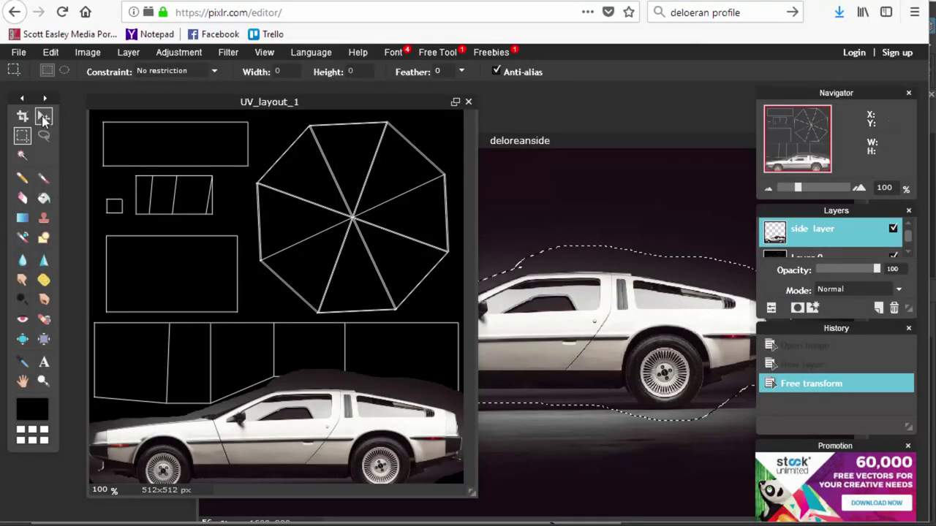
- Switch to Pixlr and close the deloreanside image without saving it
{"action": "left_click", "coordinate": [590, 139]}
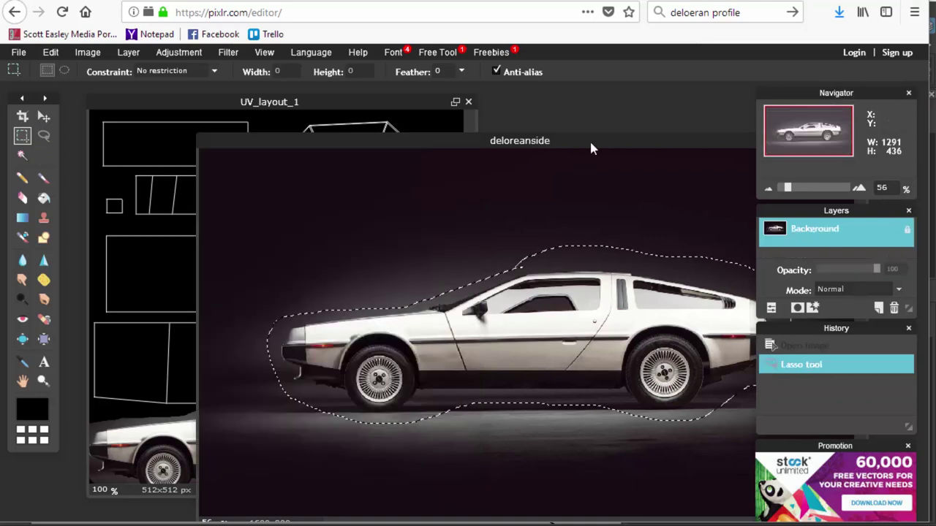
{"action": "left_click_drag", "start_coordinate": [589, 139], "coordinate": [432, 143]}
{"action": "left_click", "coordinate": [691, 148]}
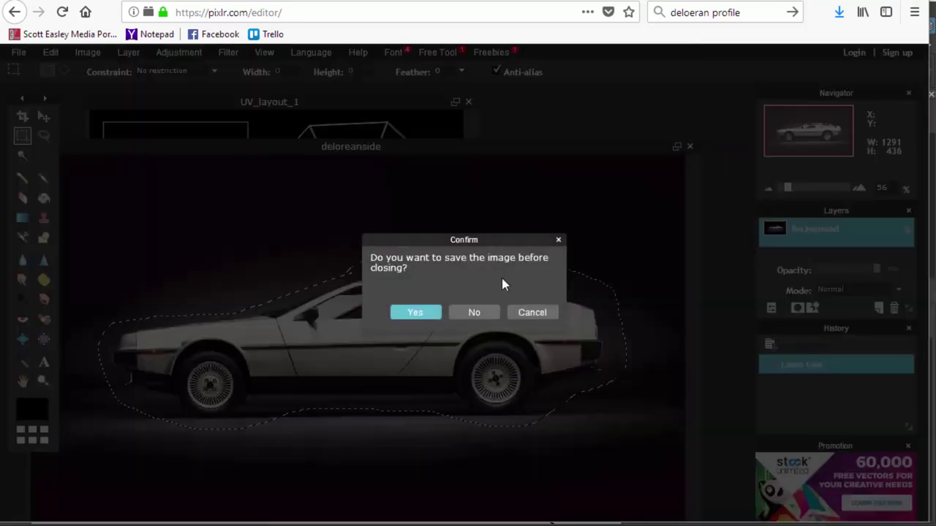
{"action": "left_click", "coordinate": [473, 313]}
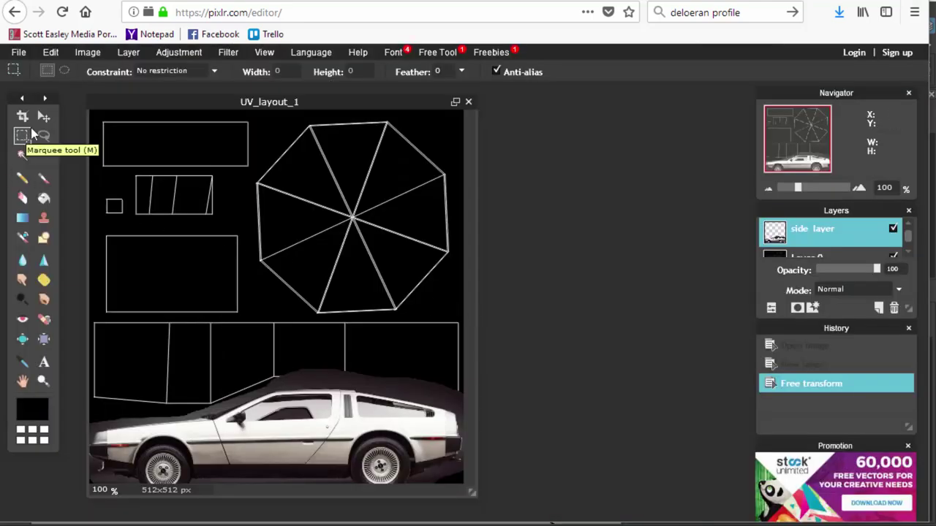
- Lasso the dark background above the car's roof on the side layer, delete it and clear the selection
{"action": "left_click", "coordinate": [44, 137]}
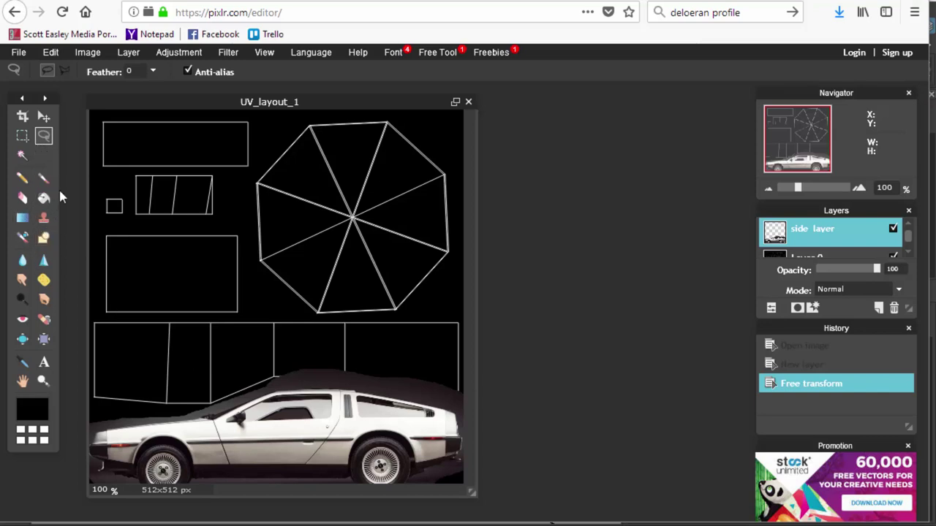
{"action": "left_click", "coordinate": [186, 406]}
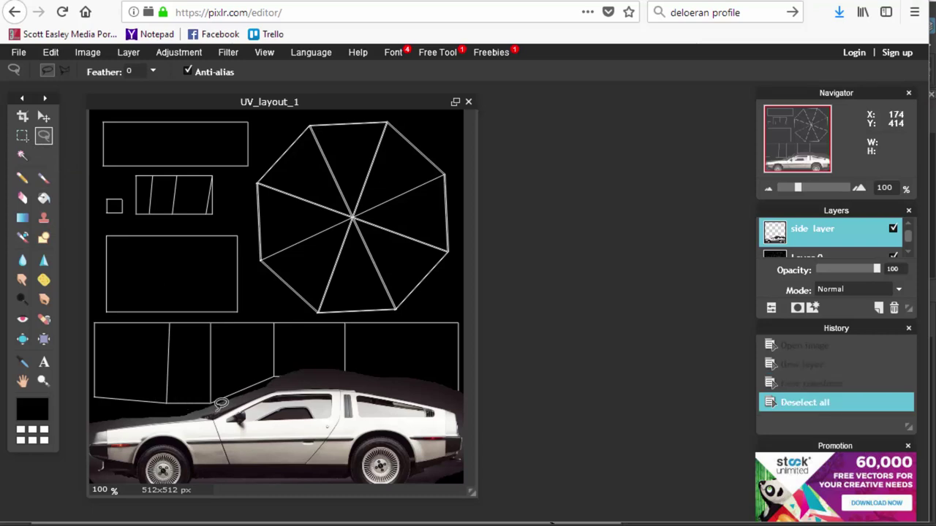
{"action": "mouse_move", "coordinate": [216, 412]}
{"action": "left_mouse_down"}
{"action": "mouse_move", "coordinate": [293, 383]}
{"action": "mouse_move", "coordinate": [350, 380]}
{"action": "mouse_move", "coordinate": [454, 405]}
{"action": "mouse_move", "coordinate": [468, 401]}
{"action": "mouse_move", "coordinate": [470, 383]}
{"action": "mouse_move", "coordinate": [446, 357]}
{"action": "mouse_move", "coordinate": [396, 338]}
{"action": "mouse_move", "coordinate": [276, 330]}
{"action": "mouse_move", "coordinate": [216, 355]}
{"action": "mouse_move", "coordinate": [204, 387]}
{"action": "mouse_move", "coordinate": [224, 404]}
{"action": "left_mouse_up"}
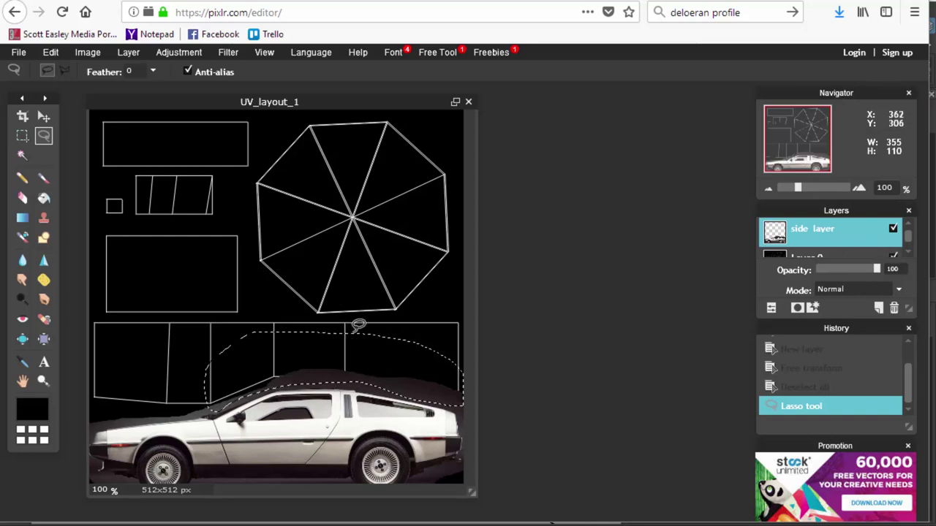
{"action": "key", "text": "Delete"}
{"action": "key", "text": "ctrl+d"}
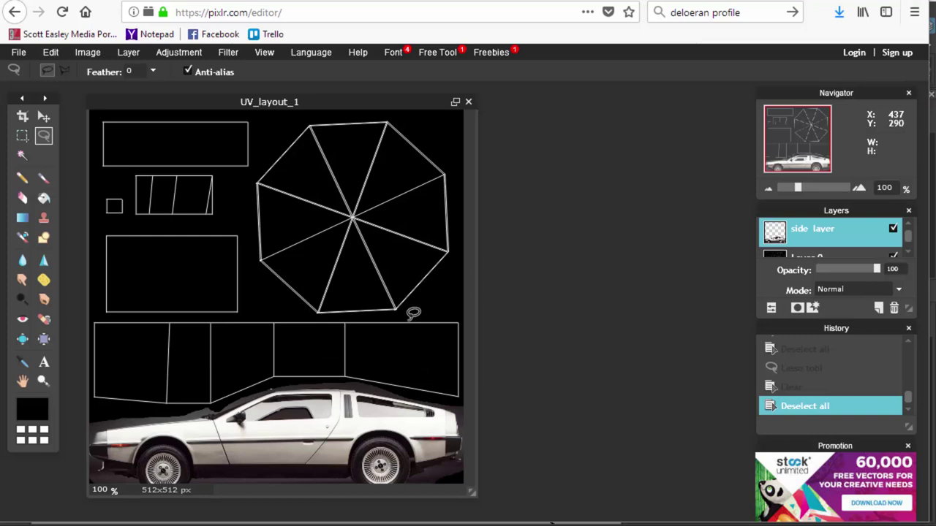
- Move the Layers window into the empty workspace and enlarge it to show the full layer list
{"action": "left_click_drag", "start_coordinate": [826, 211], "coordinate": [650, 108]}
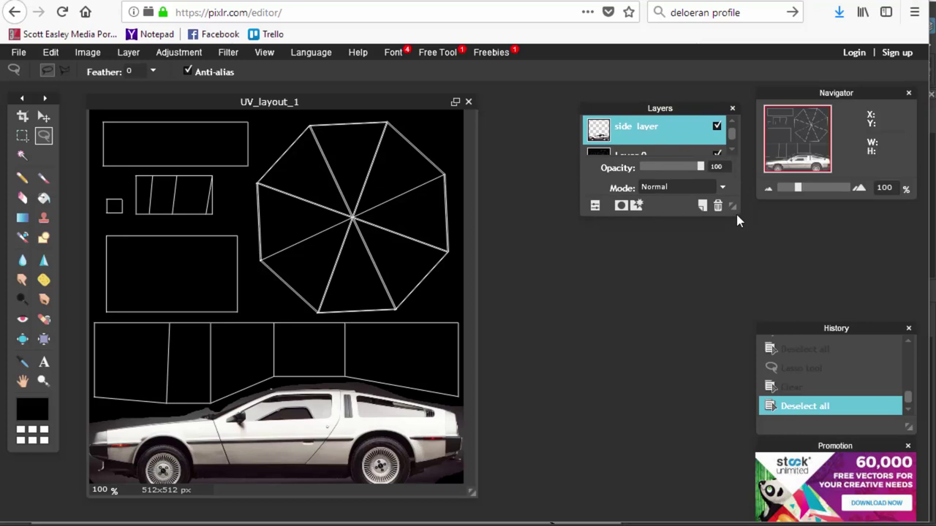
{"action": "left_click_drag", "start_coordinate": [734, 207], "coordinate": [734, 475]}
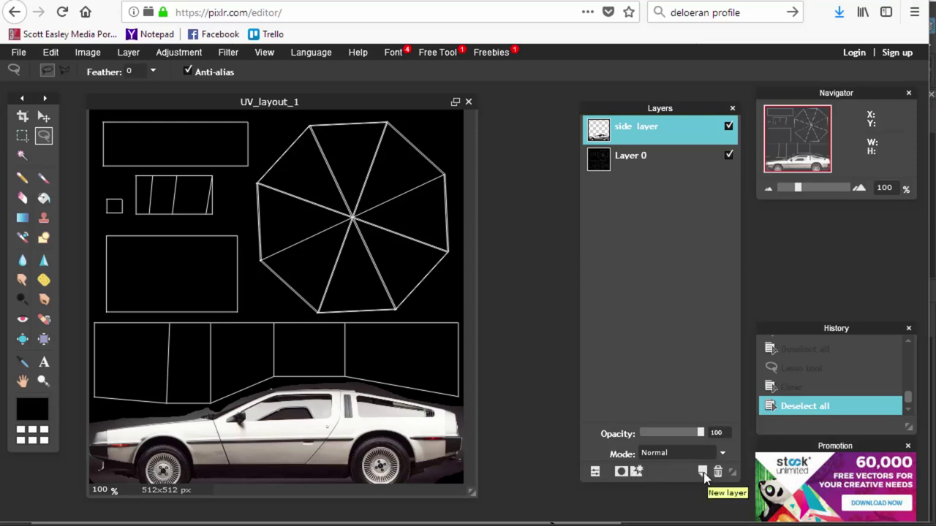
{"action": "left_click", "coordinate": [19, 57]}
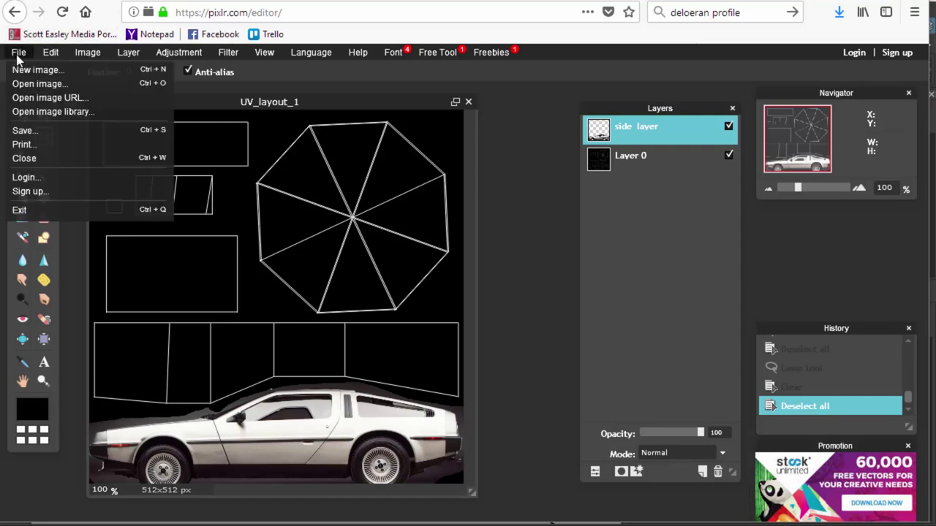
{"action": "left_click", "coordinate": [41, 85]}
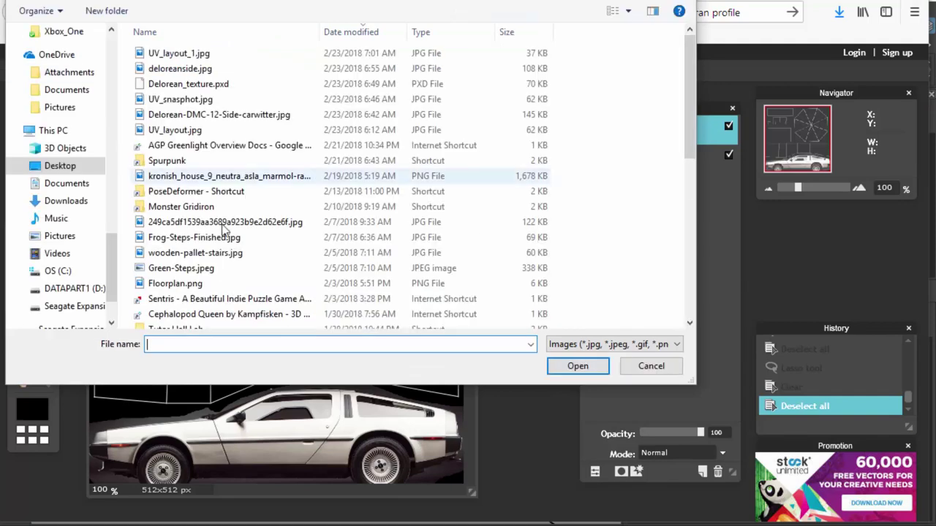
{"action": "left_click", "coordinate": [651, 367]}
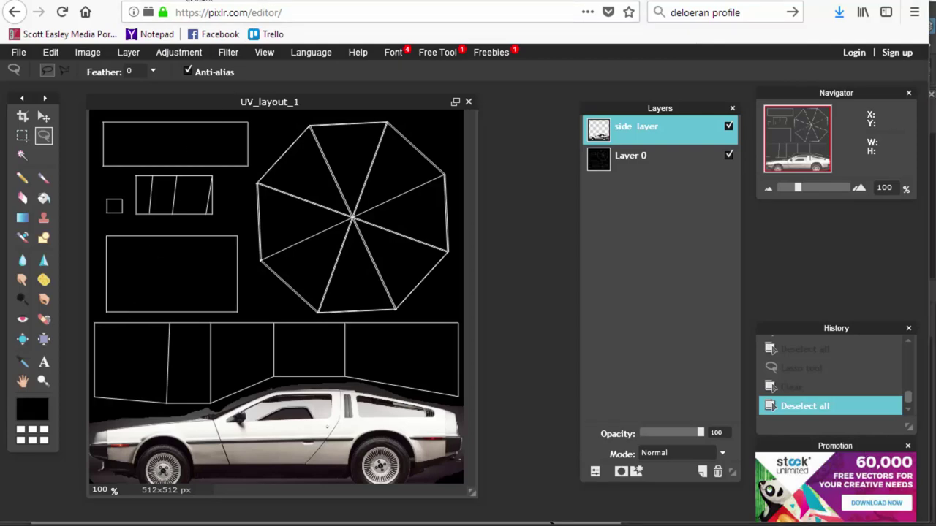
- Search Google Images for "delorean top" in the browser
{"action": "key", "text": "alt+Home"}
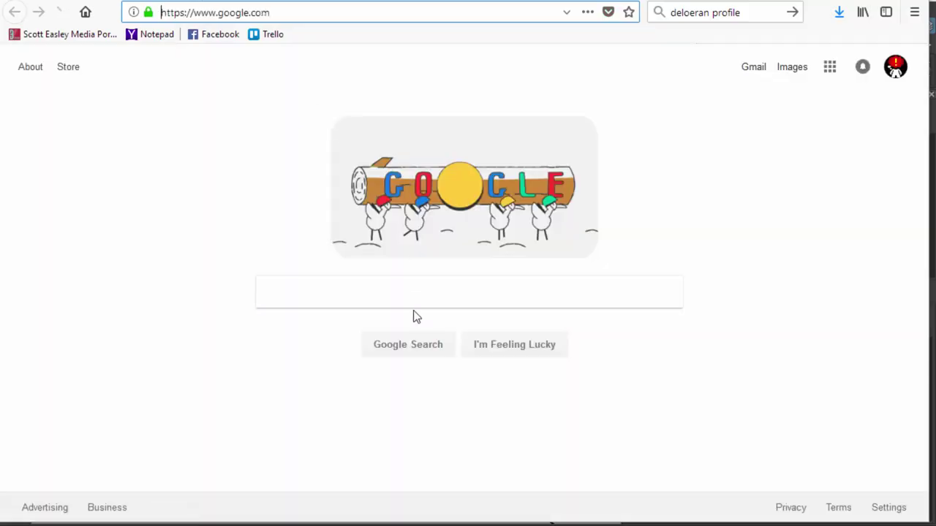
{"action": "left_click", "coordinate": [416, 292]}
{"action": "type", "text": "delor"}
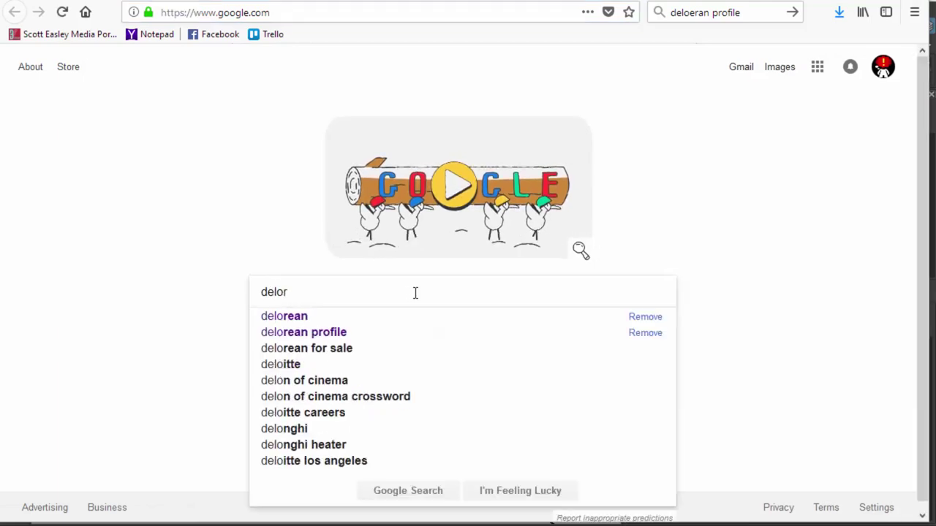
{"action": "type", "text": "ean top"}
{"action": "key", "text": "Return"}
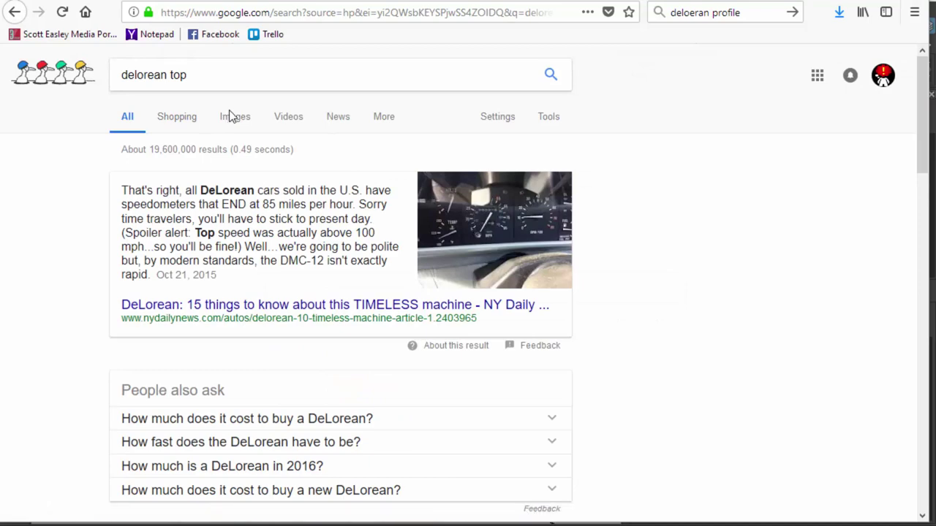
{"action": "left_click", "coordinate": [233, 119]}
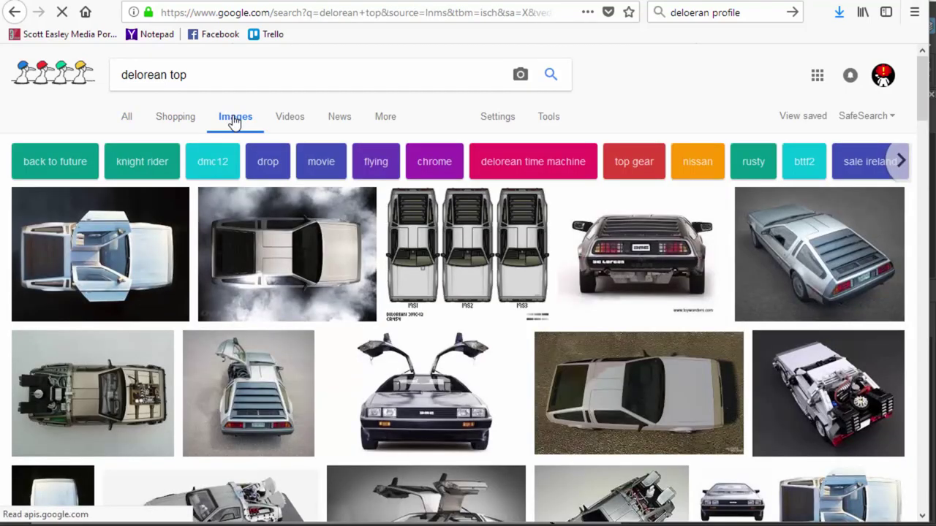
- Browse the image results and open the multi-view DeLorean picture with front, rear, top and side views in a new tab
{"action": "scroll", "coordinate": [336, 264], "scroll_direction": "down", "scroll_amount": 3}
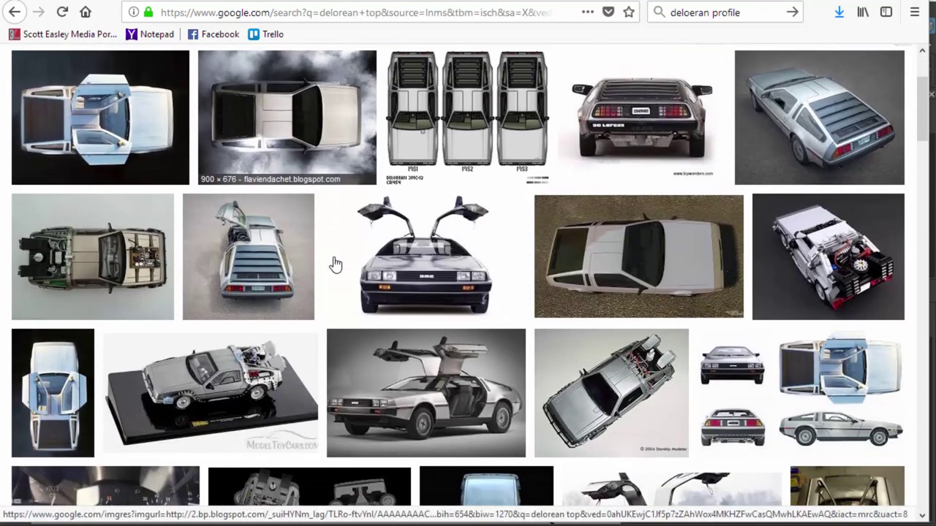
{"action": "scroll", "coordinate": [335, 264], "scroll_direction": "up", "scroll_amount": 2}
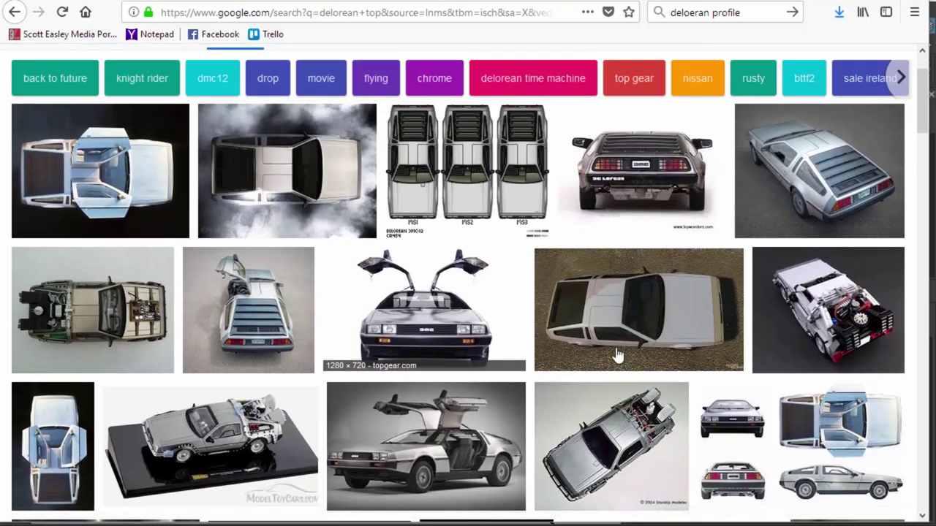
{"action": "right_click", "coordinate": [760, 451]}
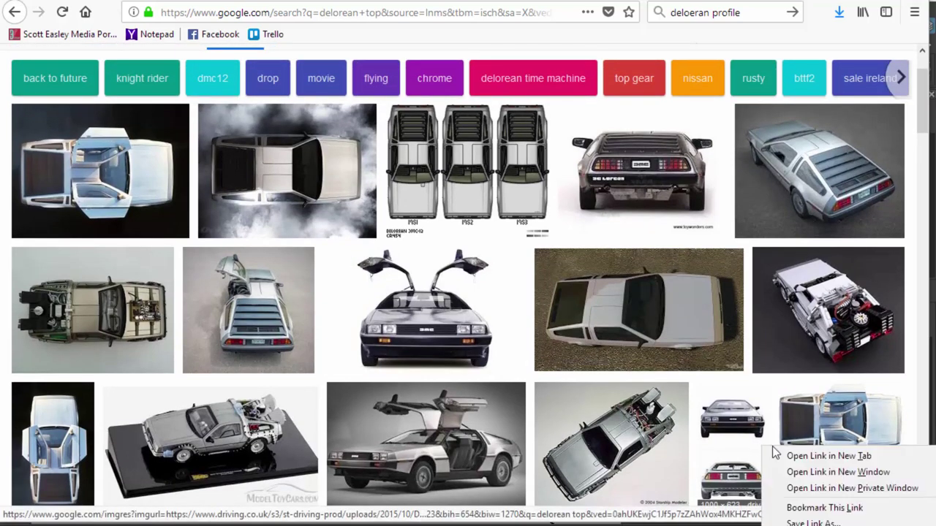
{"action": "left_click", "coordinate": [803, 461]}
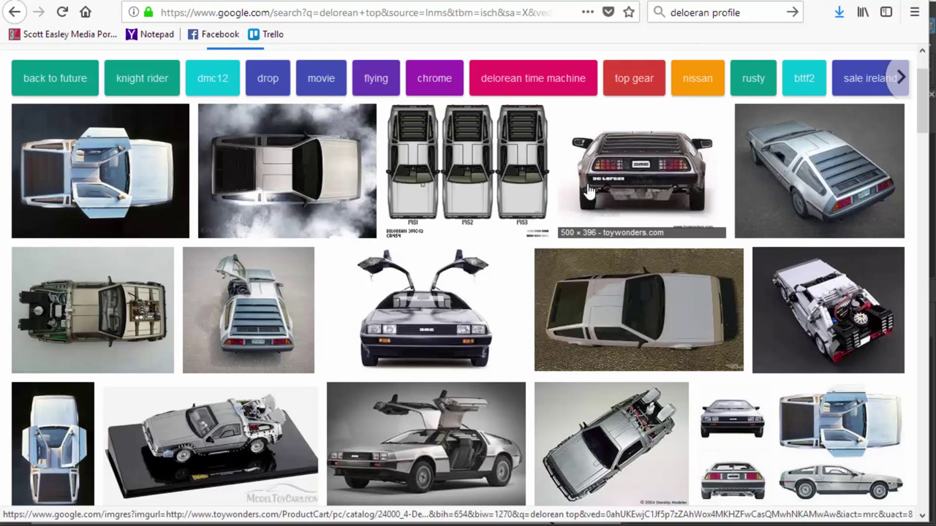
- Look through the rest of the "delorean top" image results for further top, front and rear reference views of the car
{"action": "scroll", "coordinate": [589, 192], "scroll_direction": "down", "scroll_amount": 3}
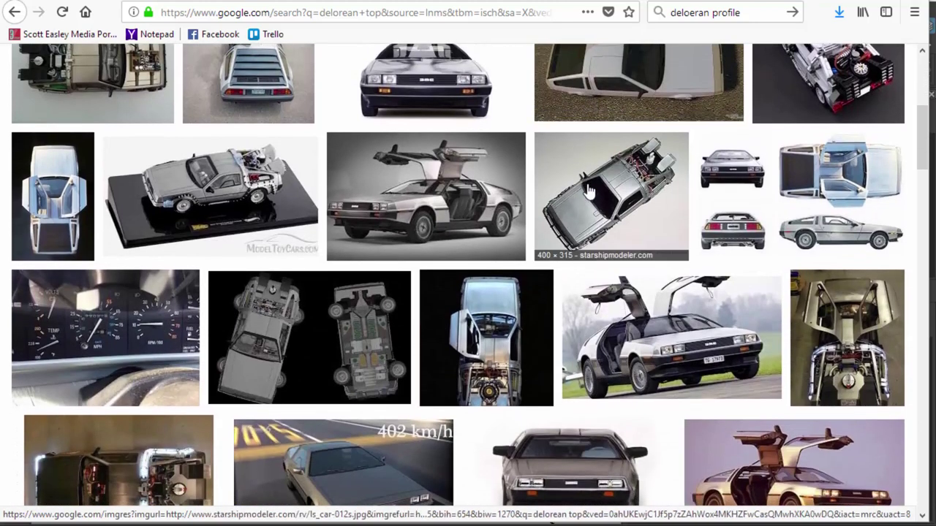
{"action": "scroll", "coordinate": [589, 191], "scroll_direction": "down", "scroll_amount": 3}
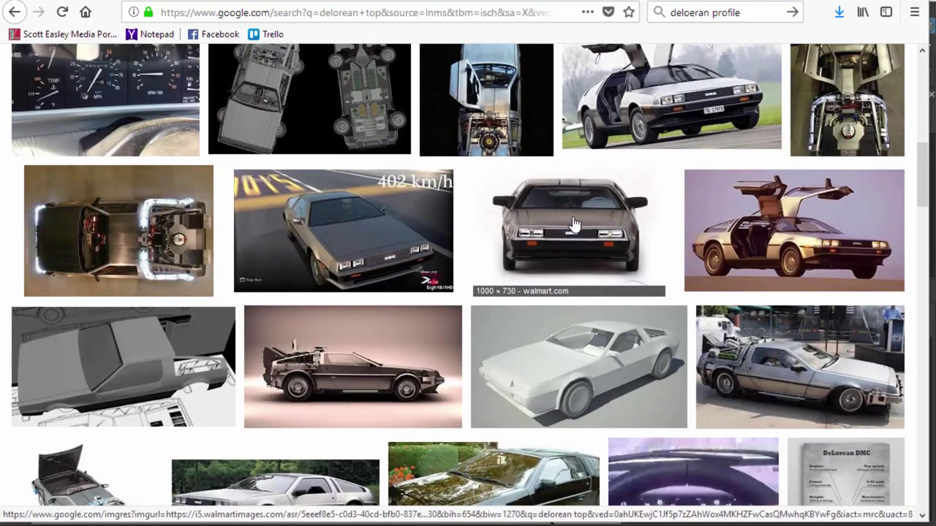
{"action": "scroll", "coordinate": [574, 223], "scroll_direction": "down", "scroll_amount": 2}
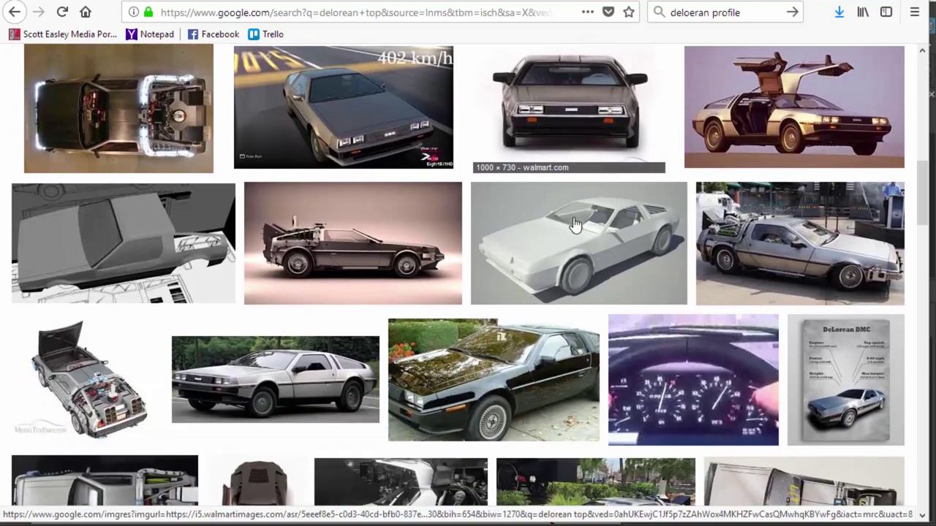
{"action": "scroll", "coordinate": [811, 277], "scroll_direction": "up", "scroll_amount": 1}
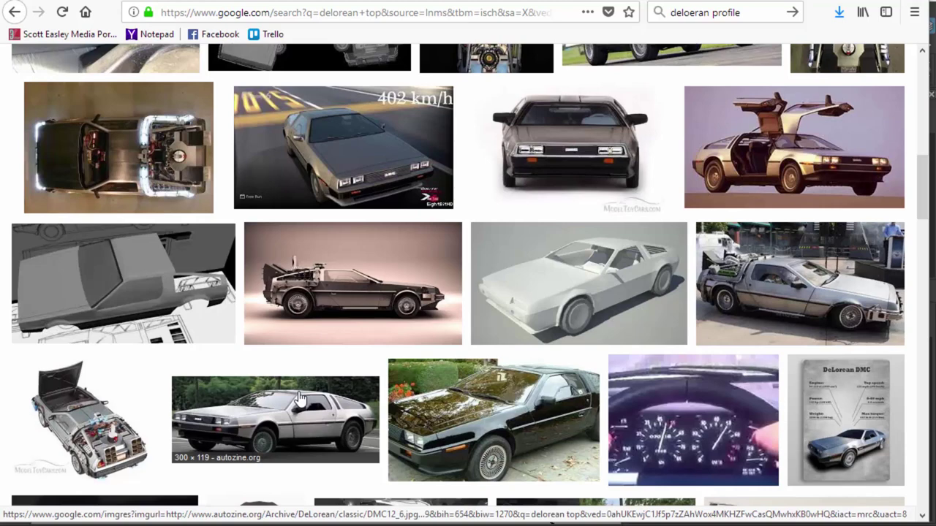
{"action": "scroll", "coordinate": [300, 397], "scroll_direction": "down", "scroll_amount": 3}
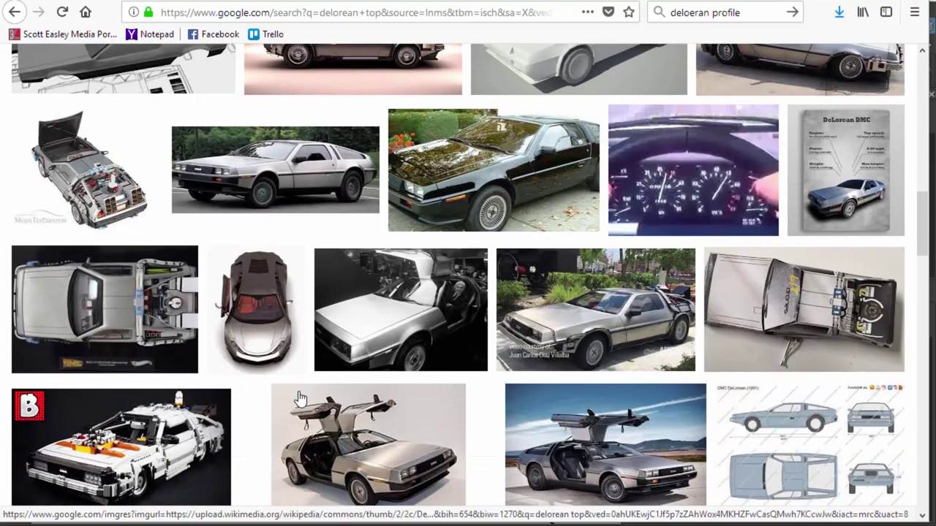
{"action": "scroll", "coordinate": [300, 397], "scroll_direction": "down", "scroll_amount": 3}
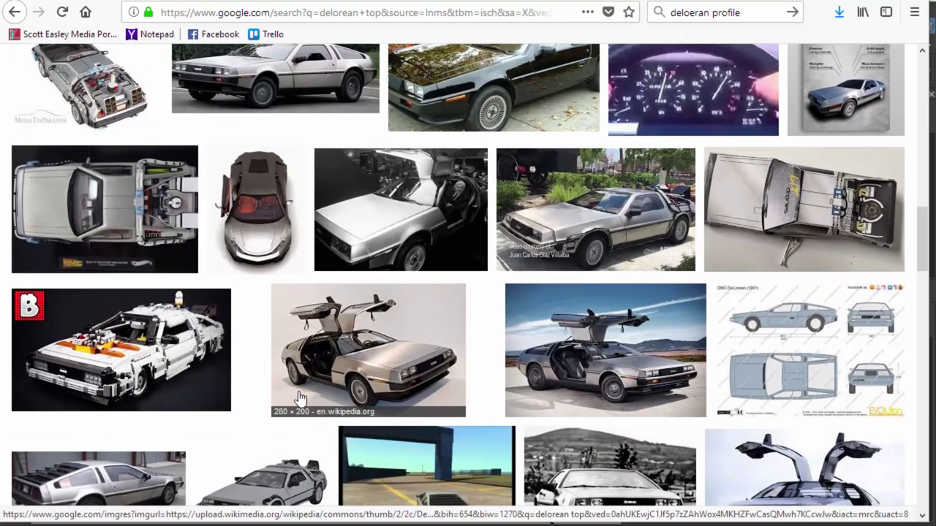
{"action": "scroll", "coordinate": [300, 397], "scroll_direction": "down", "scroll_amount": 2}
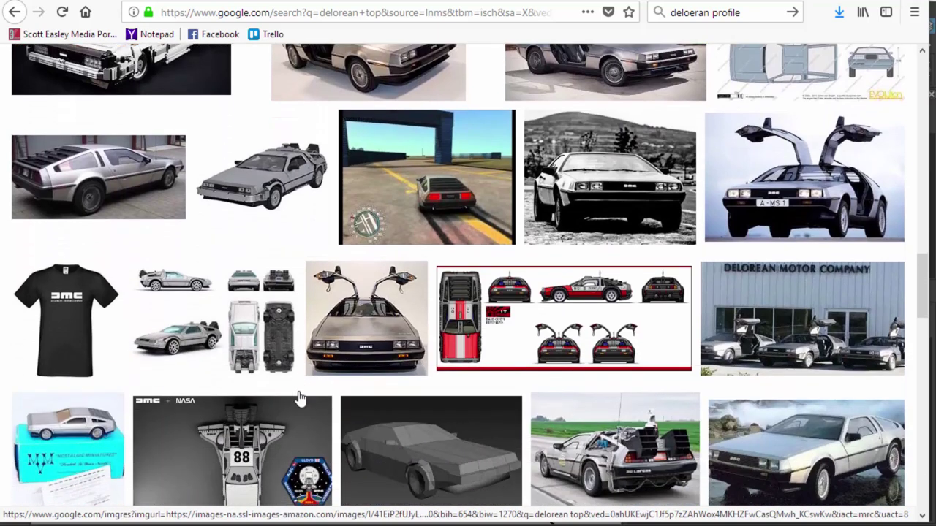
{"action": "scroll", "coordinate": [300, 397], "scroll_direction": "down", "scroll_amount": 1}
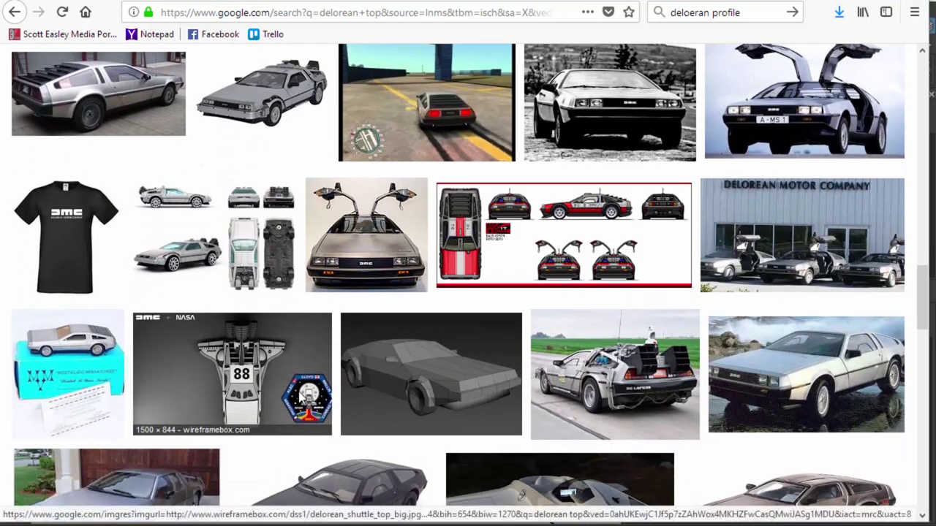
{"action": "scroll", "coordinate": [300, 397], "scroll_direction": "down", "scroll_amount": 1}
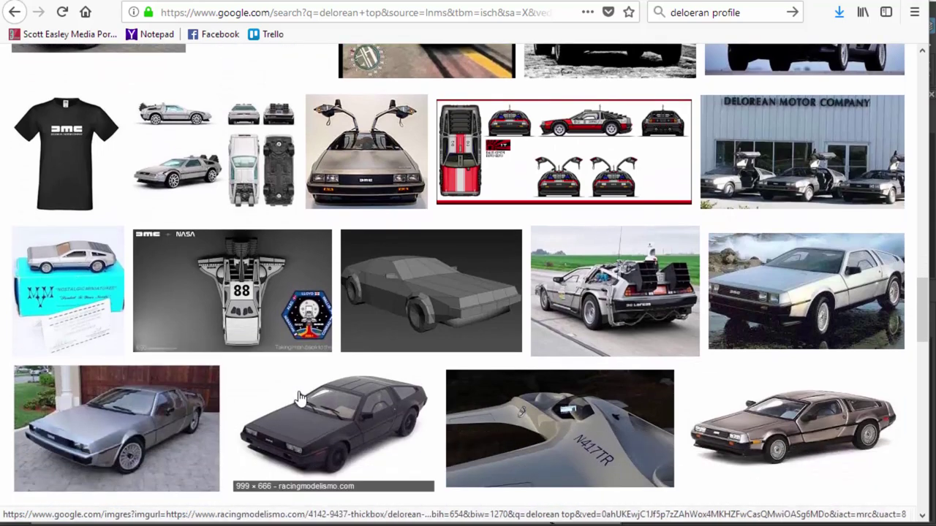
- Browse the DeLorean top-view image results and preview the picture that shows the car from several sides
{"action": "scroll", "coordinate": [300, 397], "scroll_direction": "down", "scroll_amount": 2}
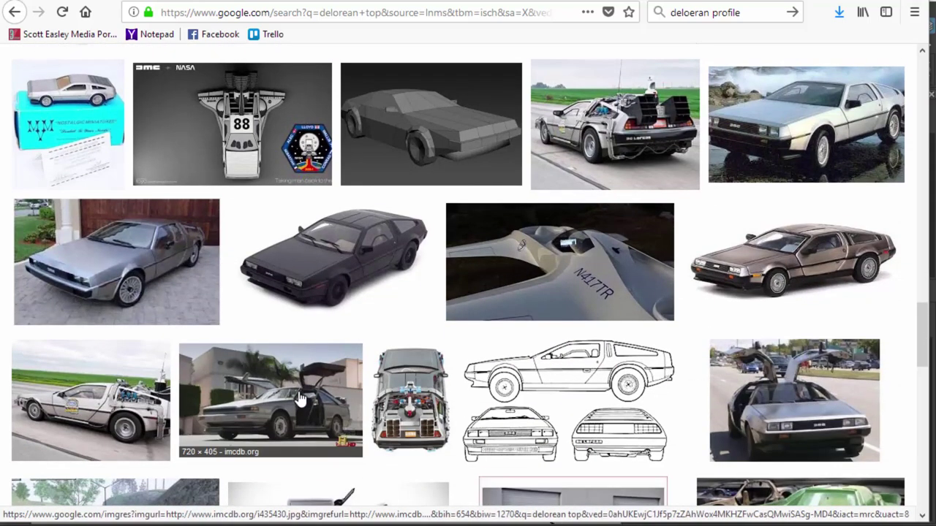
{"action": "scroll", "coordinate": [300, 397], "scroll_direction": "down", "scroll_amount": 2}
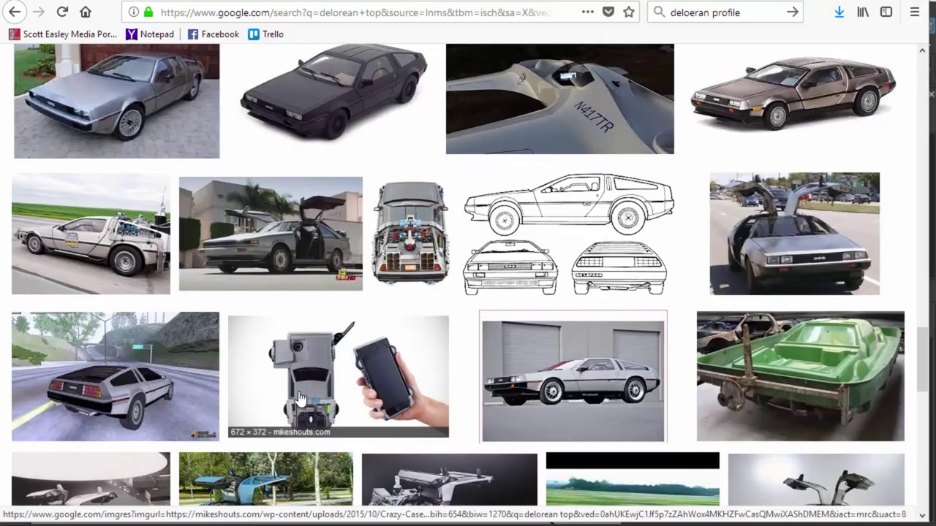
{"action": "scroll", "coordinate": [300, 397], "scroll_direction": "down", "scroll_amount": 1}
{"action": "scroll", "coordinate": [299, 397], "scroll_direction": "up", "scroll_amount": 9}
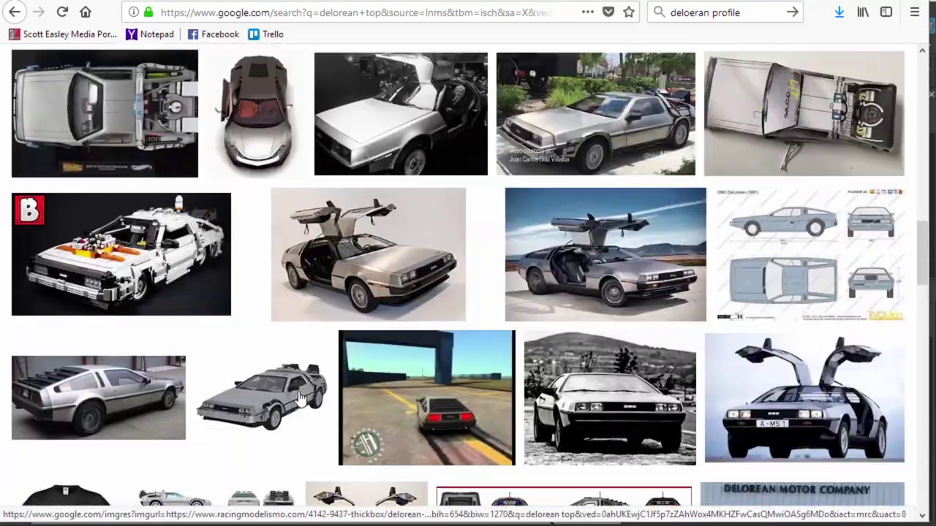
{"action": "scroll", "coordinate": [300, 397], "scroll_direction": "up", "scroll_amount": 15}
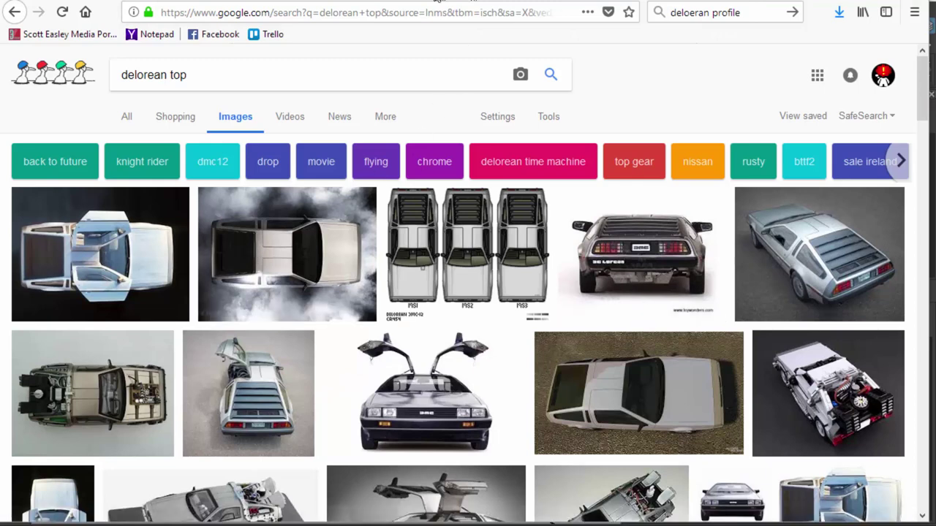
{"action": "left_click", "coordinate": [109, 241]}
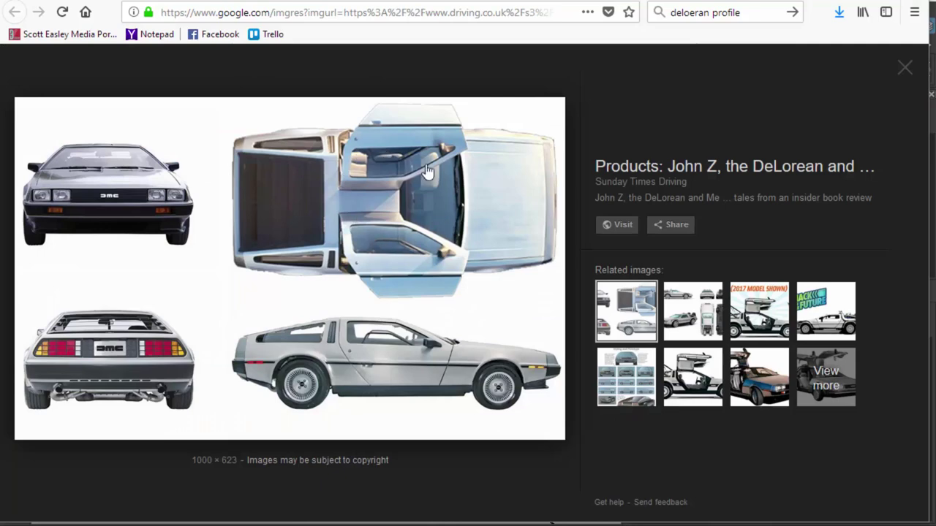
{"action": "key", "text": "alt+Left"}
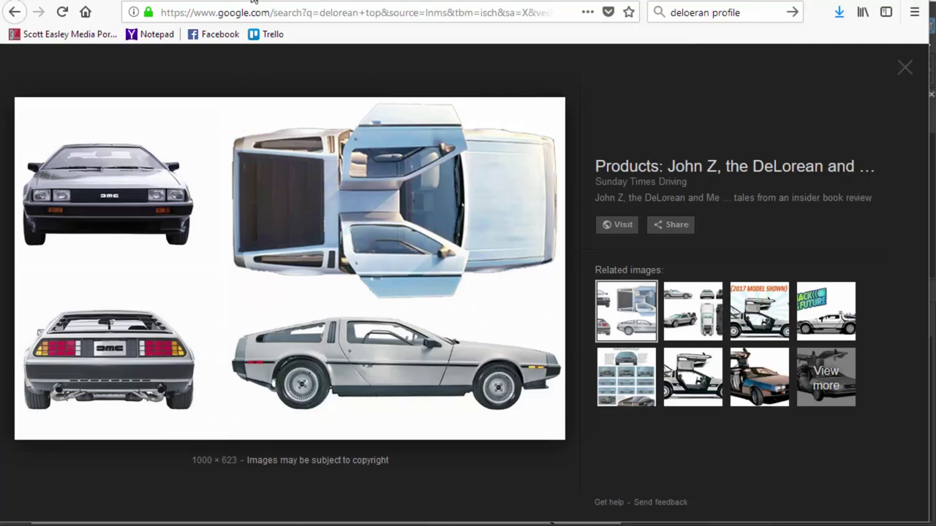
{"action": "right_click", "coordinate": [269, 257]}
{"action": "left_click", "coordinate": [303, 266]}
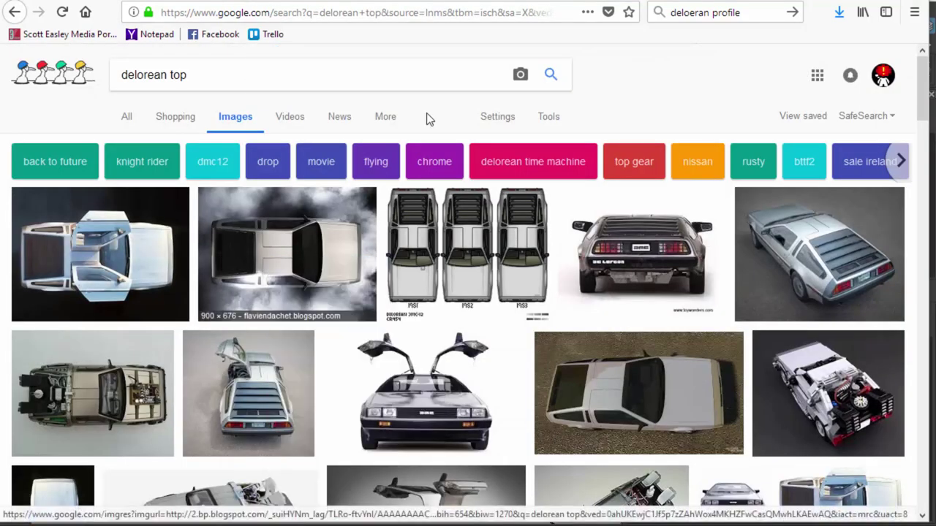
- Open the full-size top-view DeLorean photo with the smoke background and save it to the Desktop as deloreantop.jpg
{"action": "left_click", "coordinate": [329, 285]}
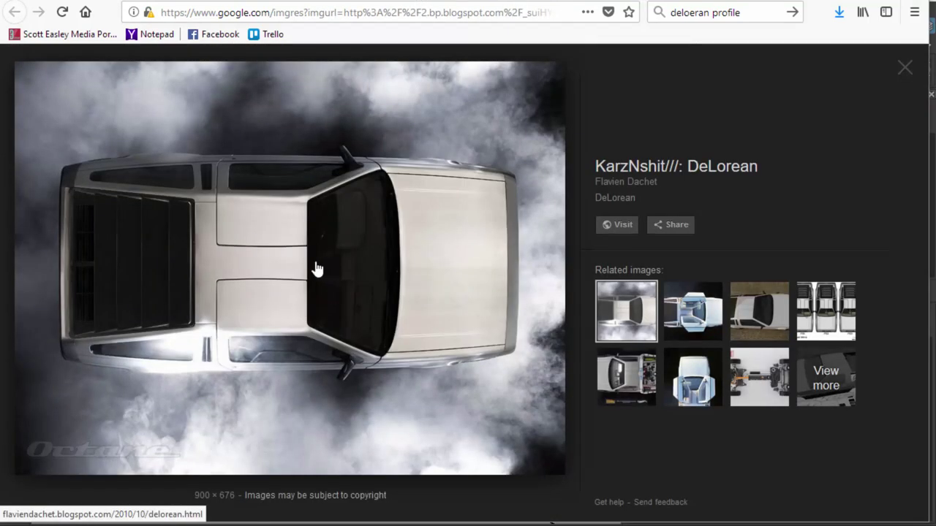
{"action": "right_click", "coordinate": [316, 269]}
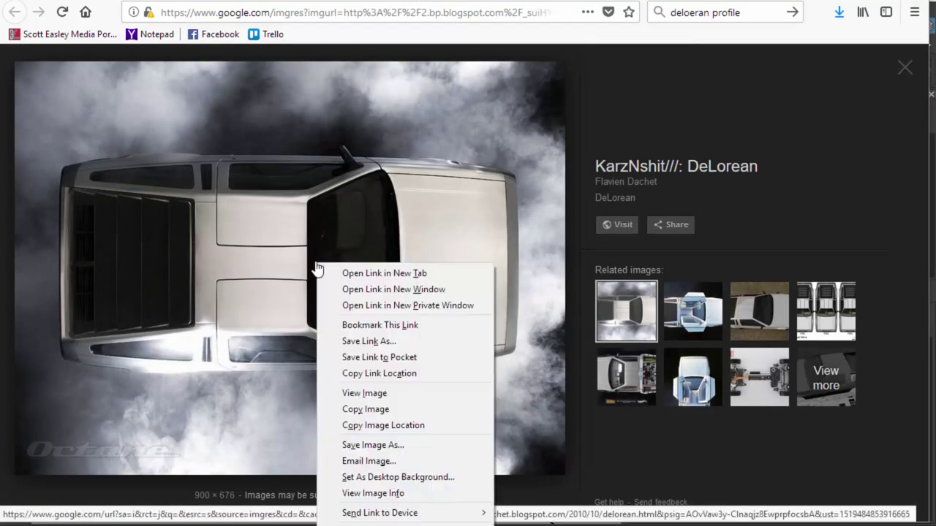
{"action": "left_click", "coordinate": [383, 396]}
{"action": "right_click", "coordinate": [417, 275]}
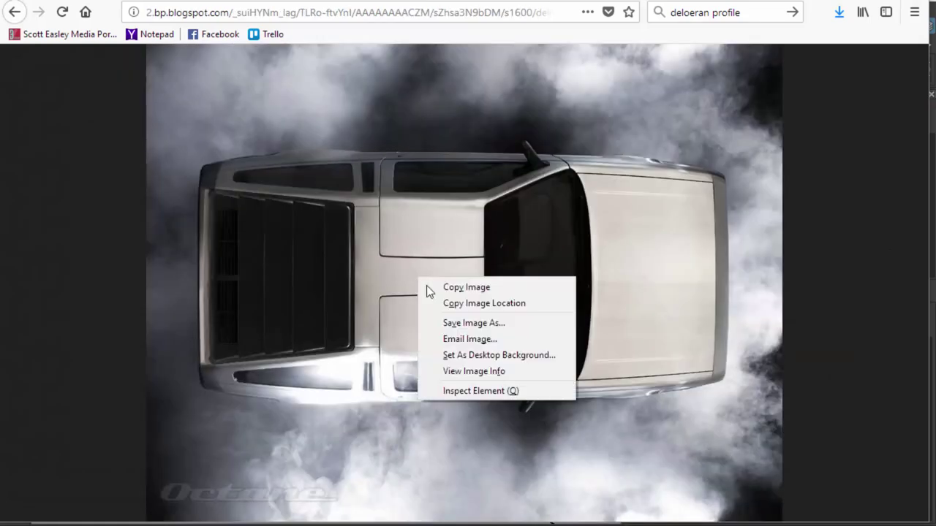
{"action": "left_click", "coordinate": [458, 322]}
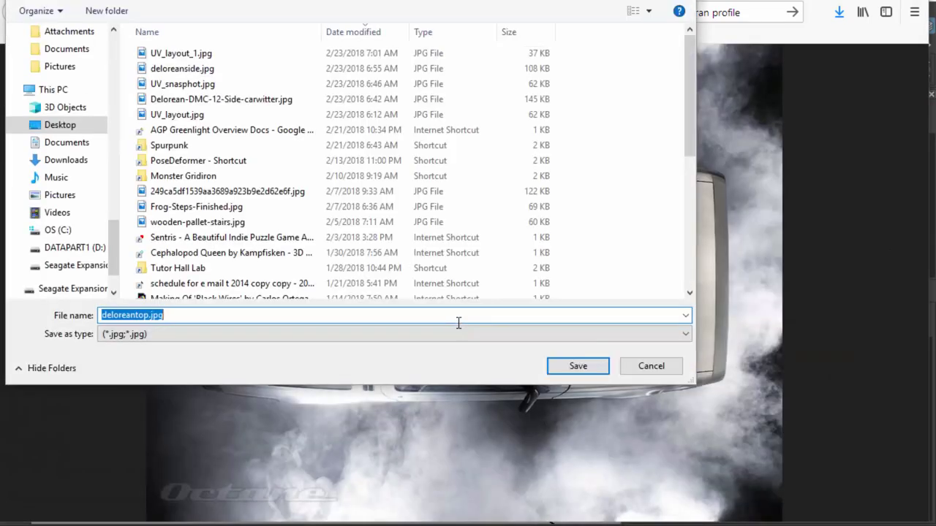
{"action": "left_click", "coordinate": [566, 368]}
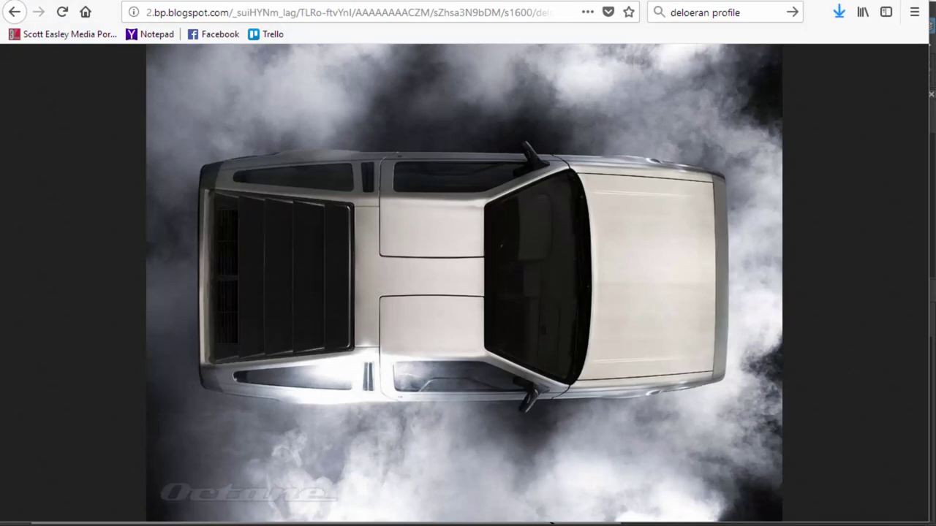
- Switch to the Pixlr editor and open deloreantop.jpg from the Desktop
{"action": "key", "text": "ctrl+Tab"}
{"action": "left_click", "coordinate": [19, 52]}
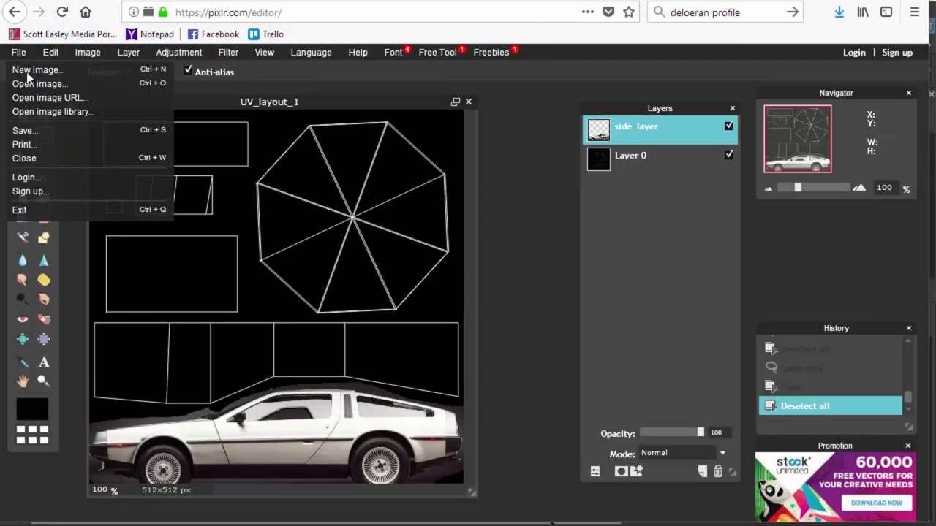
{"action": "left_click", "coordinate": [40, 83]}
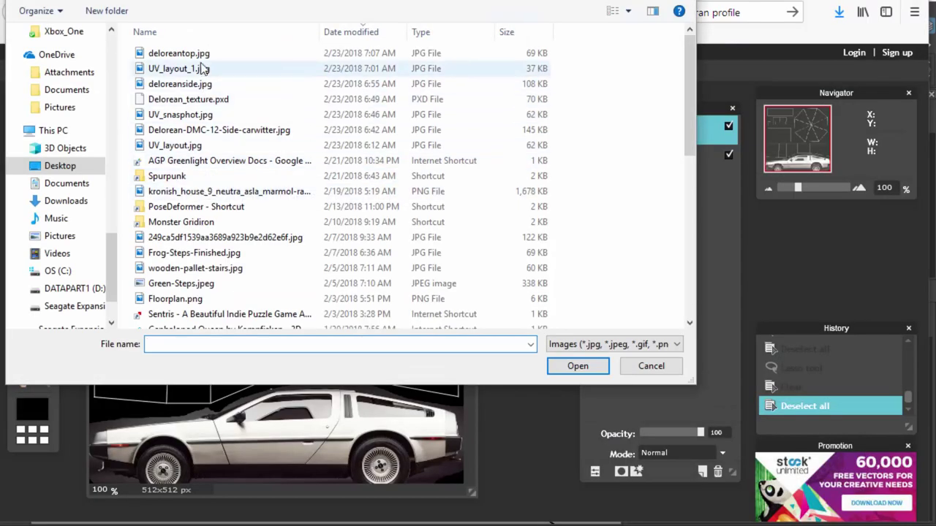
{"action": "double_click", "coordinate": [179, 53]}
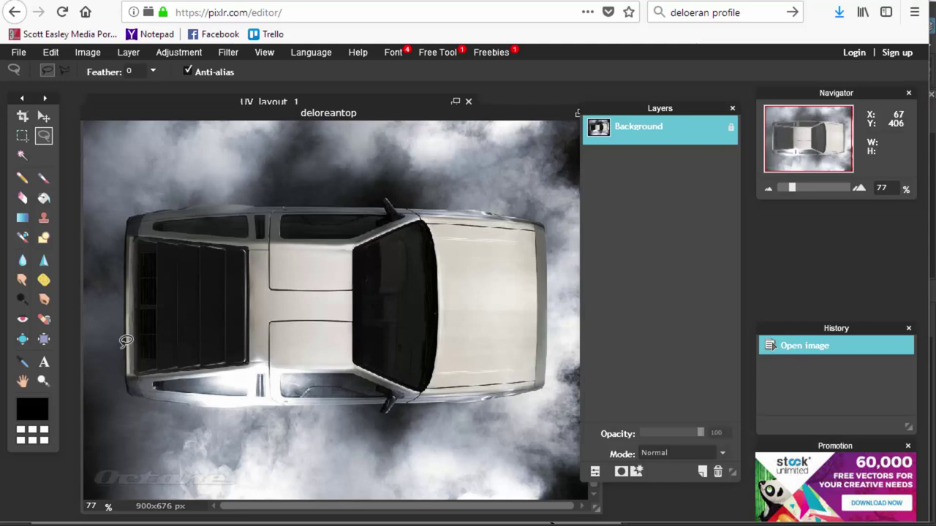
- Lasso loosely around the whole car in deloreantop and paste a copy into UV_layout_1 as a new layer
{"action": "mouse_move", "coordinate": [126, 341]}
{"action": "left_mouse_down"}
{"action": "mouse_move", "coordinate": [123, 402]}
{"action": "mouse_move", "coordinate": [137, 414]}
{"action": "mouse_move", "coordinate": [207, 412]}
{"action": "mouse_move", "coordinate": [368, 433]}
{"action": "mouse_move", "coordinate": [512, 408]}
{"action": "mouse_move", "coordinate": [561, 376]}
{"action": "mouse_move", "coordinate": [559, 212]}
{"action": "mouse_move", "coordinate": [527, 189]}
{"action": "mouse_move", "coordinate": [328, 162]}
{"action": "mouse_move", "coordinate": [115, 195]}
{"action": "mouse_move", "coordinate": [103, 221]}
{"action": "mouse_move", "coordinate": [123, 344]}
{"action": "left_mouse_up"}
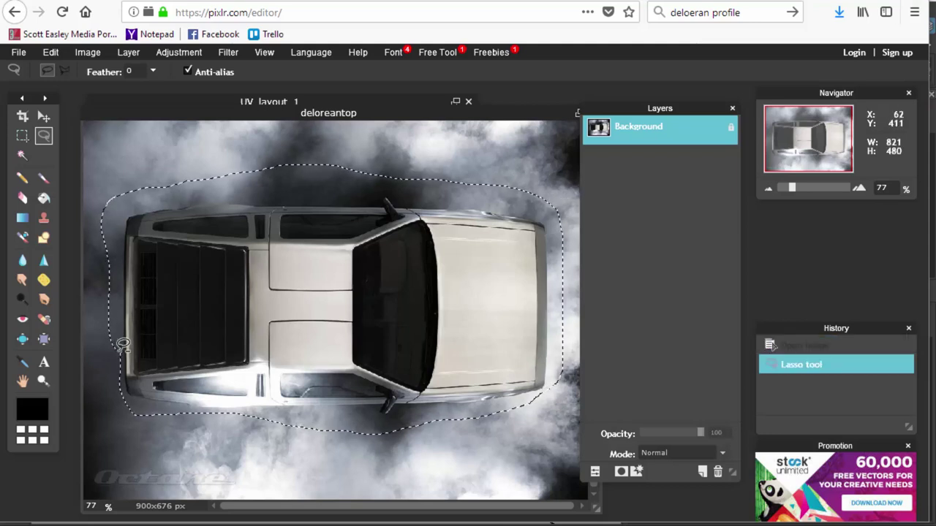
{"action": "key", "text": "ctrl+c"}
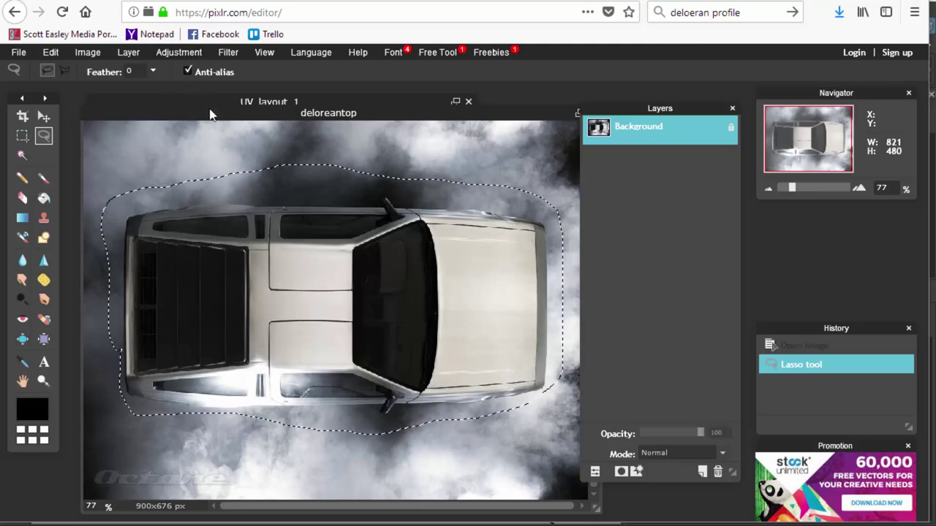
{"action": "left_click_drag", "start_coordinate": [209, 115], "coordinate": [512, 206]}
{"action": "left_click", "coordinate": [328, 99]}
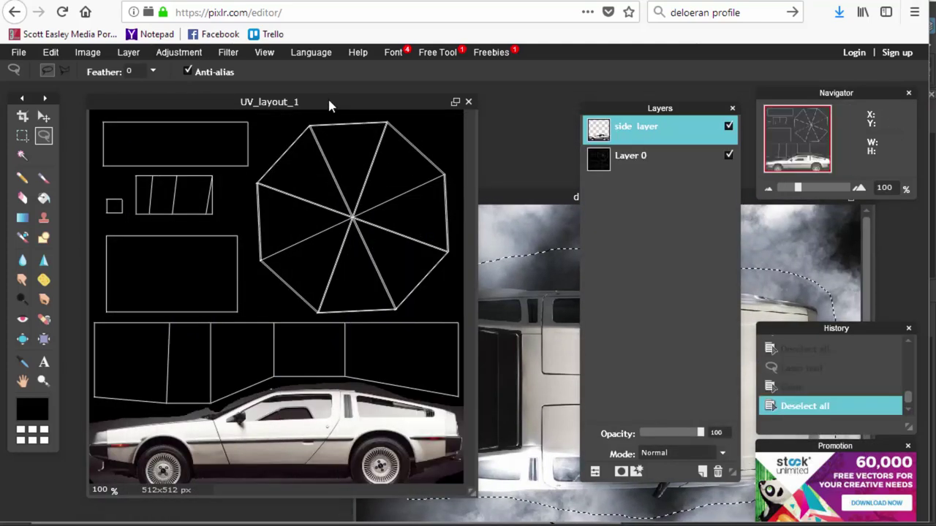
{"action": "key", "text": "ctrl+v"}
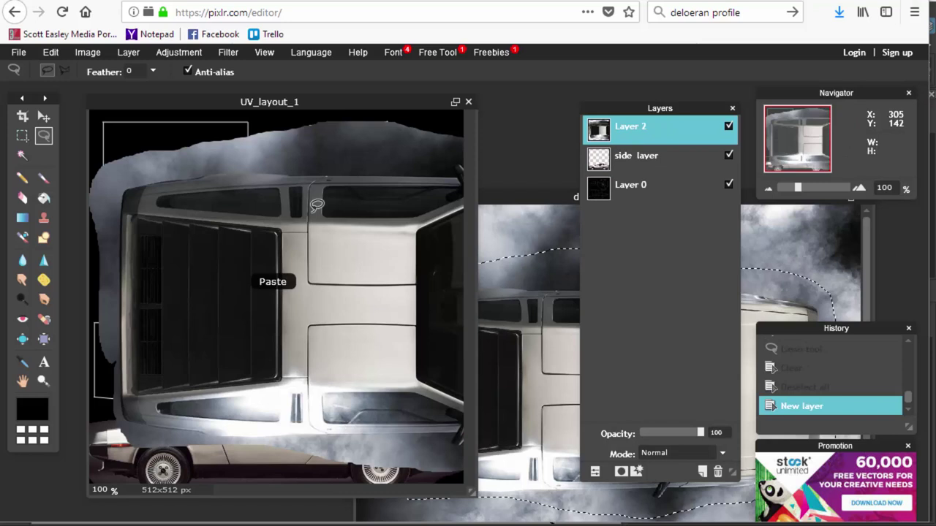
- Rename the pasted car layer as top
{"action": "double_click", "coordinate": [631, 133]}
{"action": "type", "text": "top"}
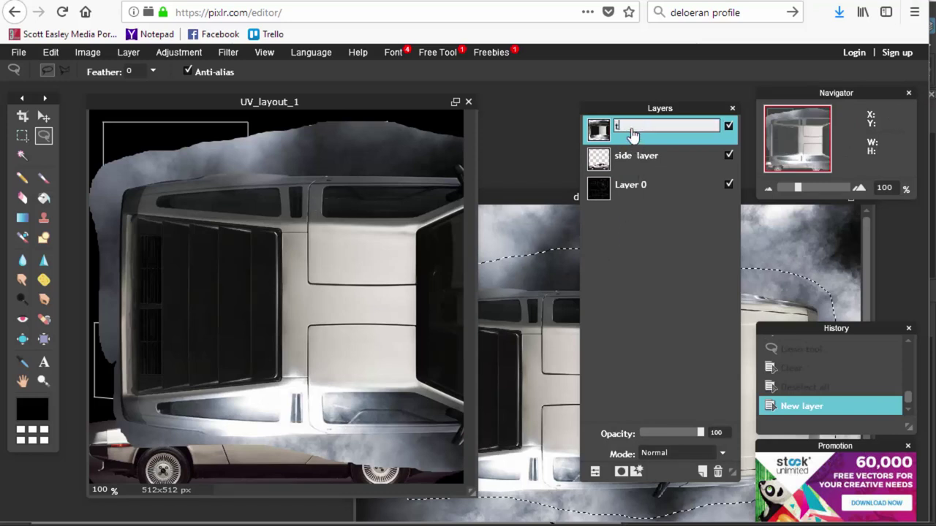
{"action": "left_click", "coordinate": [636, 256]}
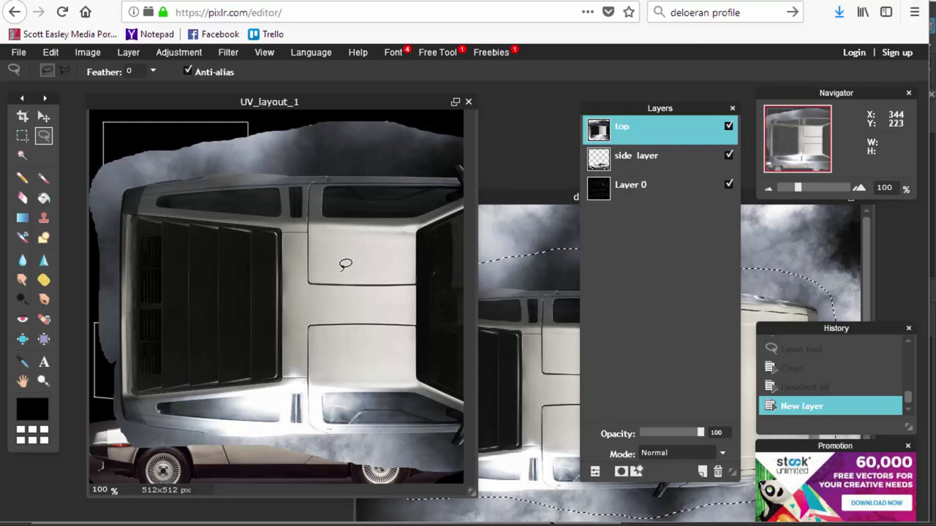
- Try scaling down the car on the top layer with Free transform and undo that change
{"action": "left_click", "coordinate": [93, 59]}
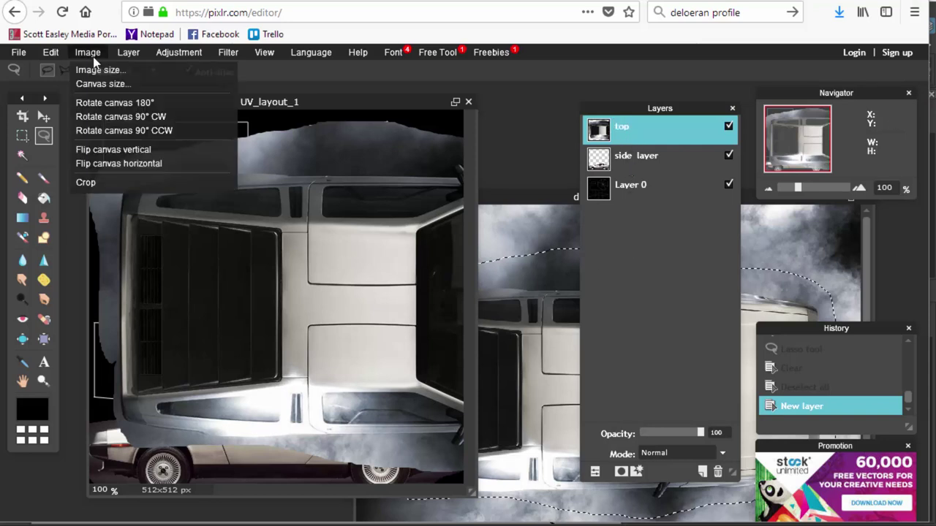
{"action": "left_click", "coordinate": [80, 162]}
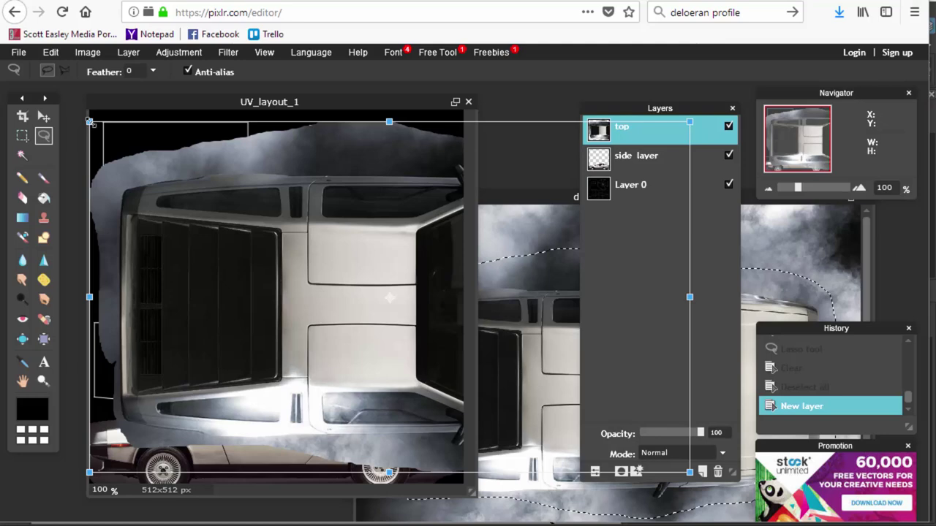
{"action": "left_click_drag", "start_coordinate": [89, 121], "coordinate": [201, 187]}
{"action": "key", "text": "Return"}
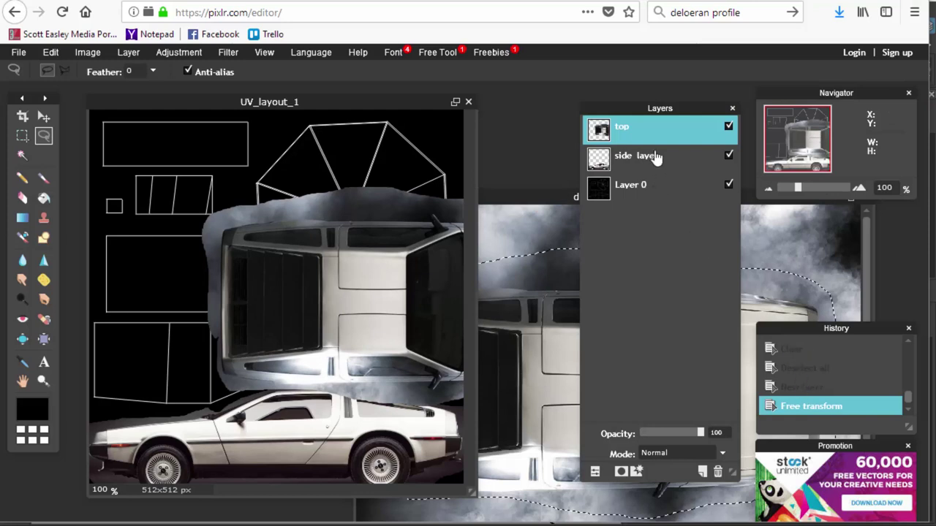
{"action": "left_click", "coordinate": [53, 53]}
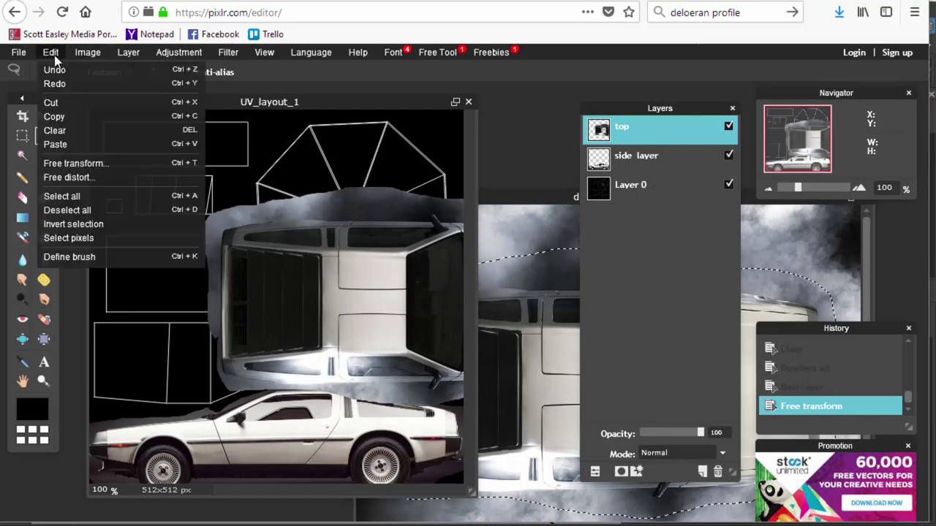
{"action": "left_click", "coordinate": [51, 66]}
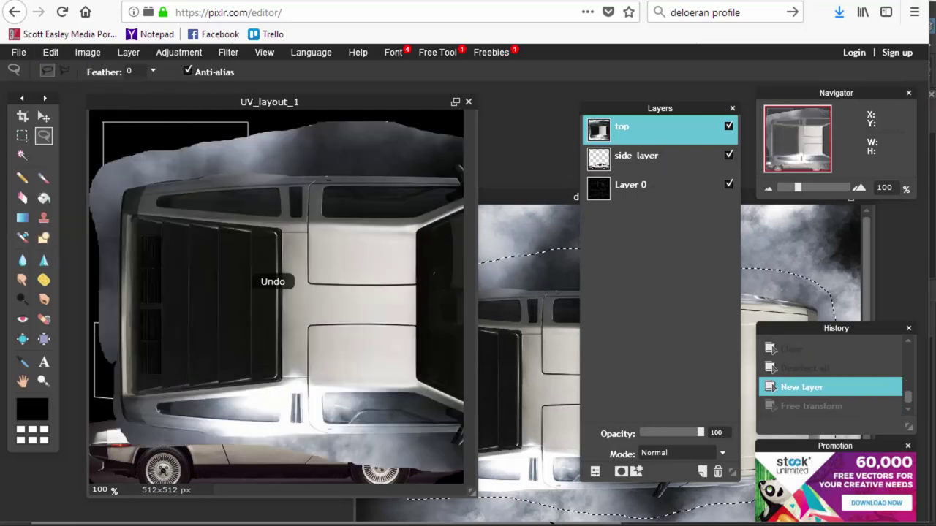
- Lower the top layer's opacity to 54 so the UV outlines show through the car
{"action": "double_click", "coordinate": [657, 136]}
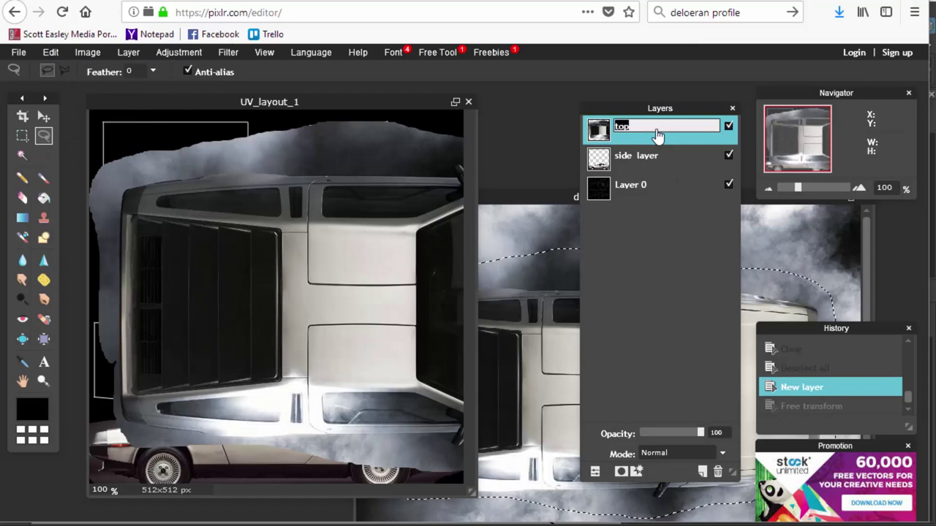
{"action": "left_click", "coordinate": [671, 227]}
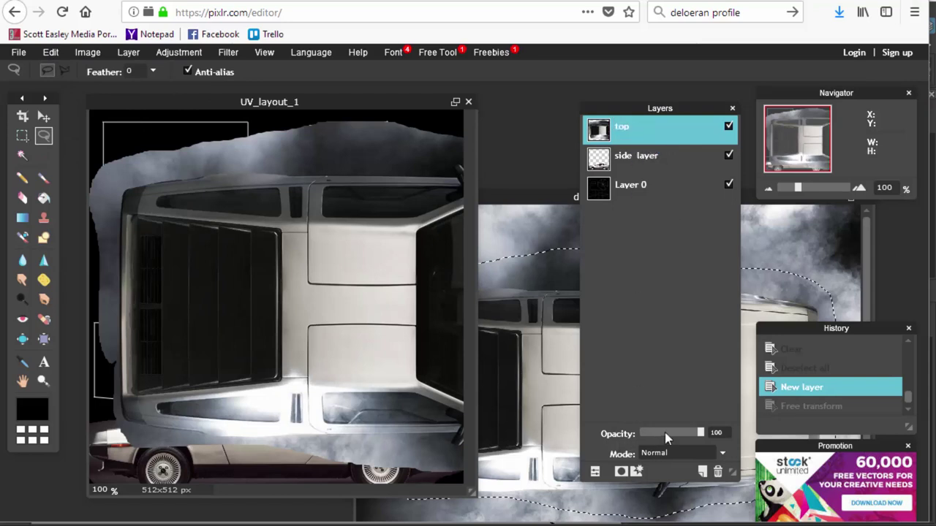
{"action": "left_click", "coordinate": [665, 432]}
{"action": "left_click_drag", "start_coordinate": [665, 436], "coordinate": [672, 433]}
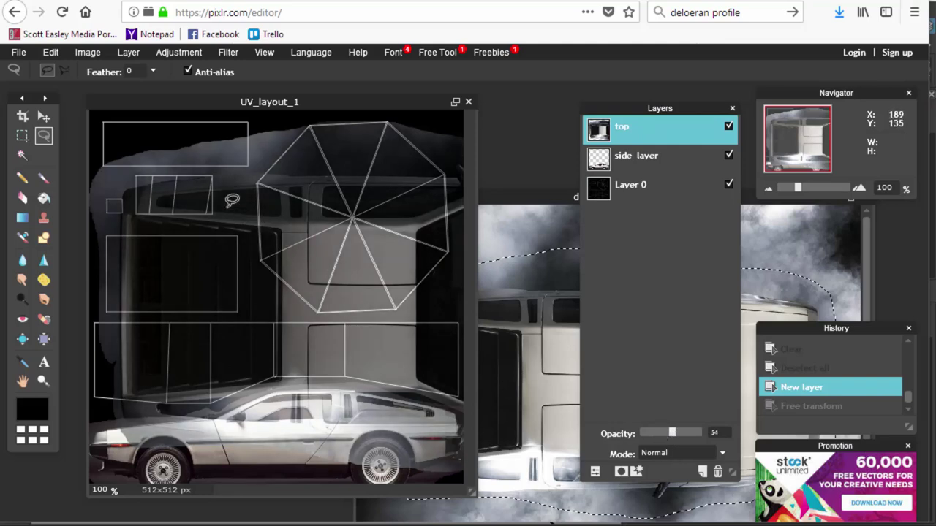
{"action": "key", "text": "alt+Home"}
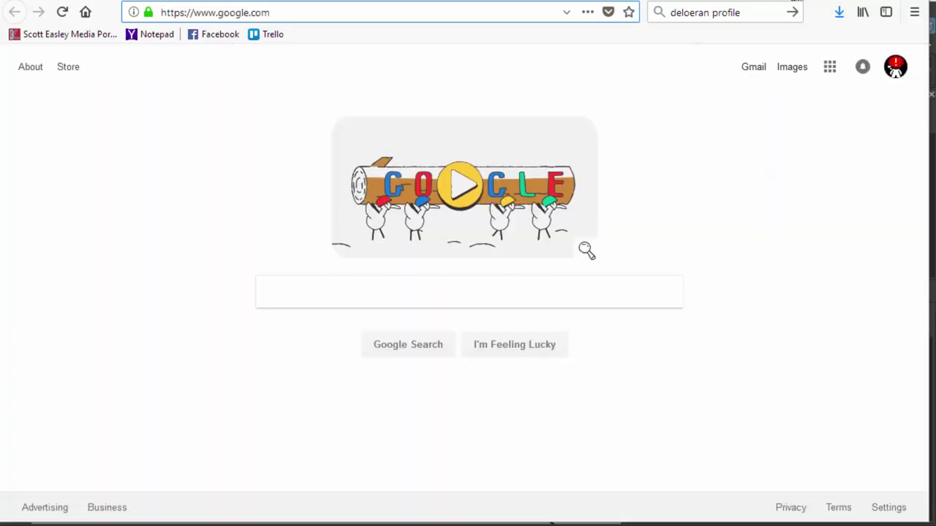
{"action": "key", "text": "alt+Left"}
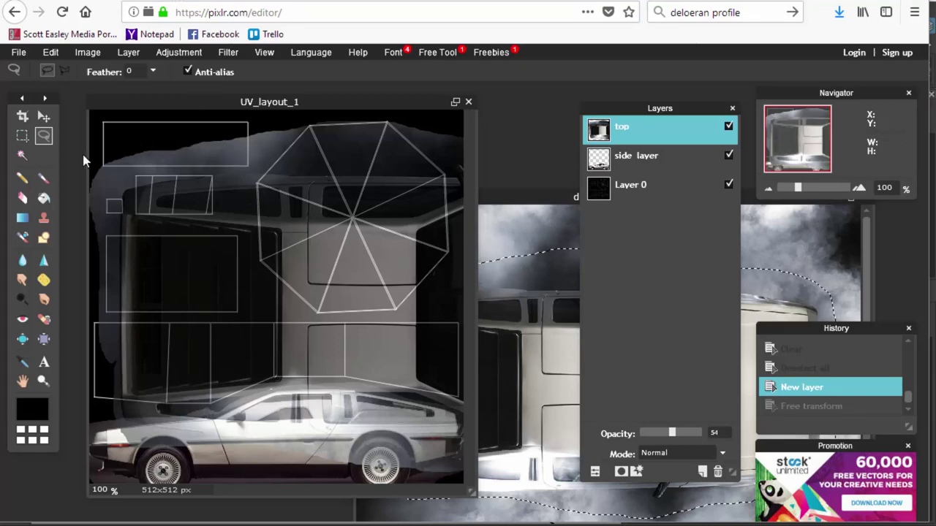
- Scale down the car on the top layer with Free transform and move it onto the UV layout so the whole car fits the canvas
{"action": "left_click", "coordinate": [50, 52]}
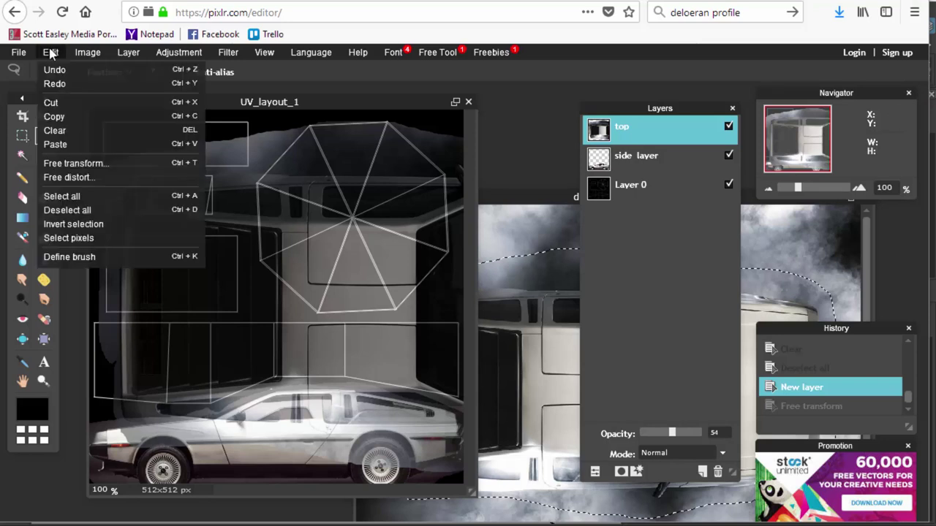
{"action": "left_click", "coordinate": [73, 164]}
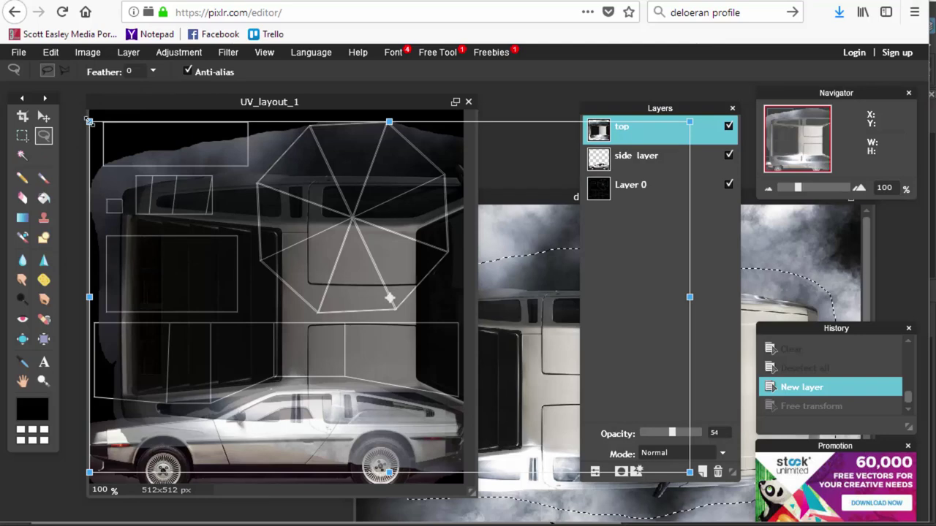
{"action": "left_click_drag", "start_coordinate": [89, 121], "coordinate": [152, 205]}
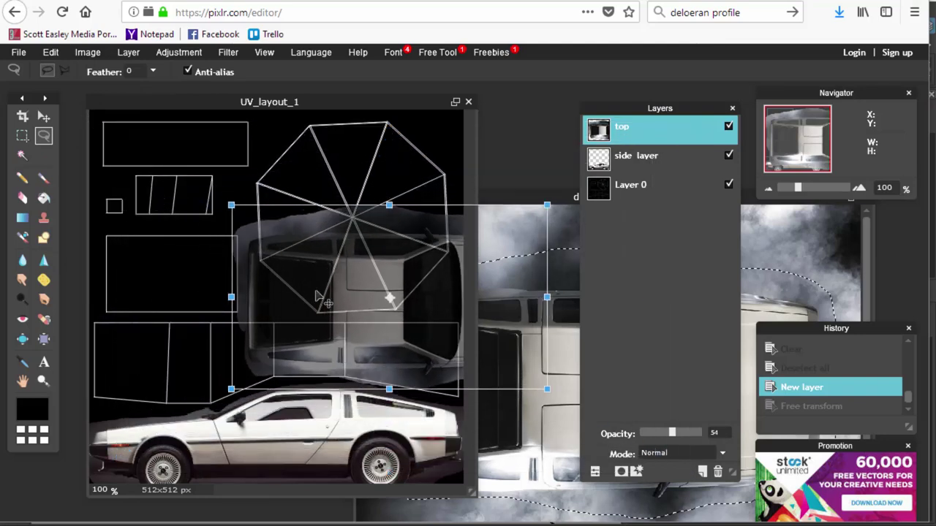
{"action": "left_click_drag", "start_coordinate": [318, 297], "coordinate": [215, 272]}
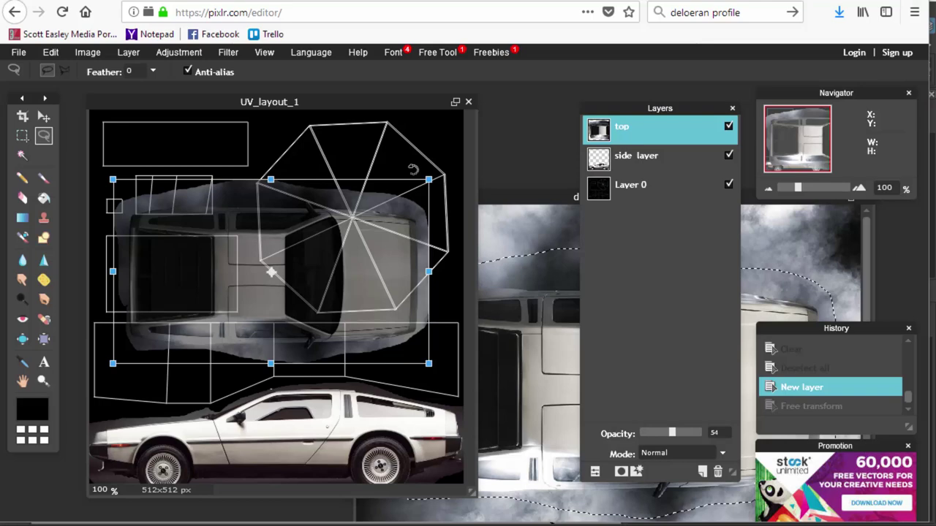
- Rotate the top-view car 180 degrees so its hood faces the same way as the side-view car
{"action": "left_click_drag", "start_coordinate": [408, 247], "coordinate": [406, 320]}
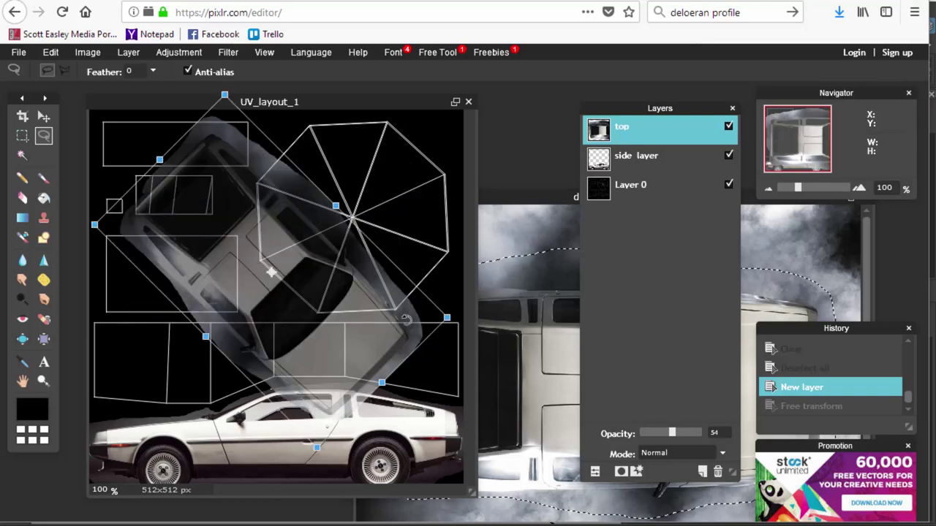
{"action": "left_click_drag", "start_coordinate": [357, 382], "coordinate": [163, 332]}
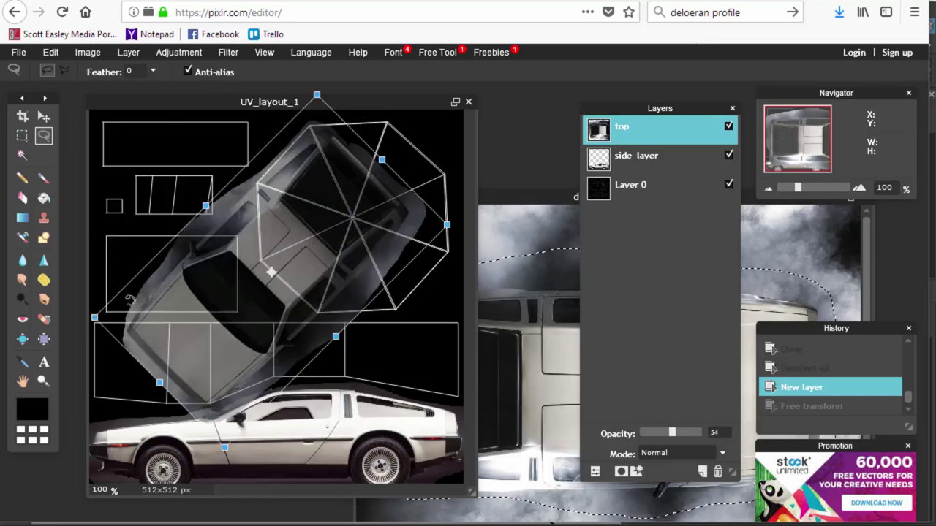
{"action": "left_click_drag", "start_coordinate": [130, 300], "coordinate": [115, 248]}
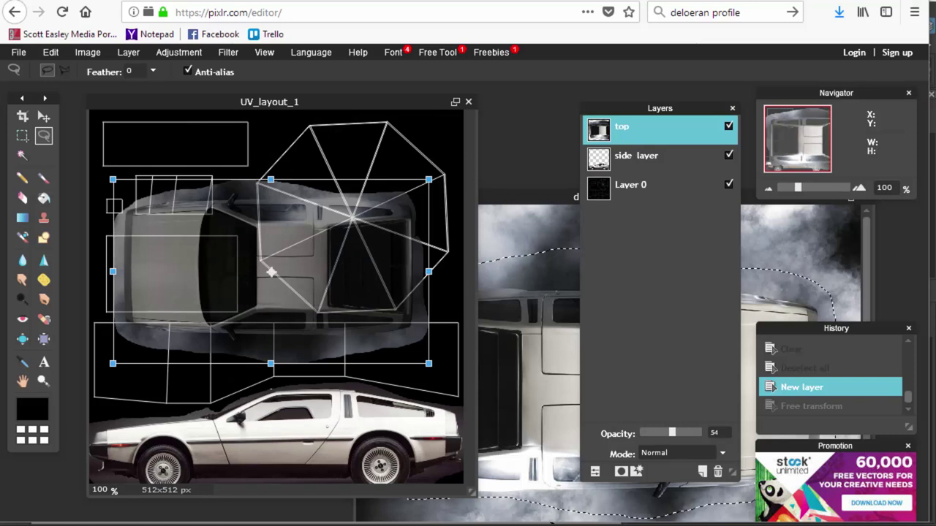
- Move and enlarge the top-view car so its lower half lines up with the UV body strip above the side view, and apply the transform
{"action": "left_click_drag", "start_coordinate": [210, 251], "coordinate": [246, 285]}
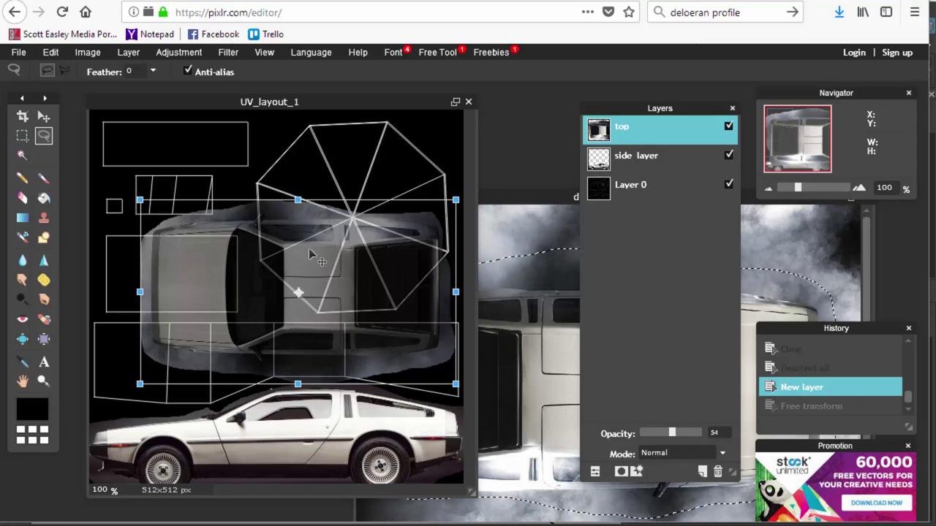
{"action": "left_click_drag", "start_coordinate": [311, 255], "coordinate": [248, 301]}
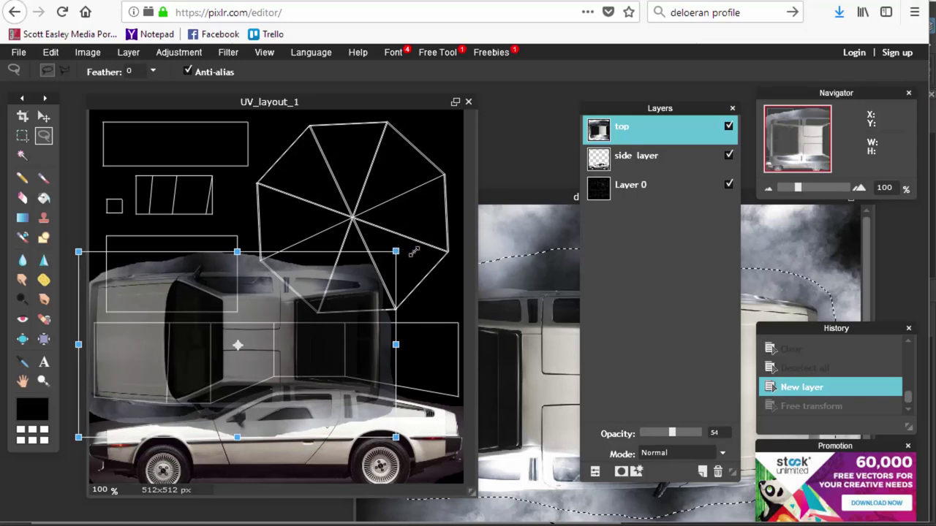
{"action": "left_click_drag", "start_coordinate": [403, 251], "coordinate": [425, 235]}
{"action": "left_click_drag", "start_coordinate": [346, 331], "coordinate": [383, 320]}
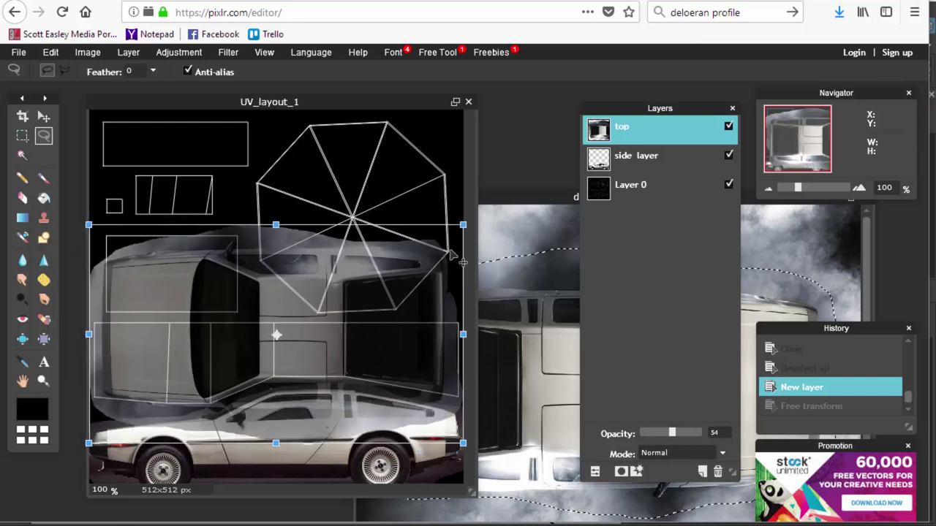
{"action": "left_click_drag", "start_coordinate": [465, 224], "coordinate": [474, 218]}
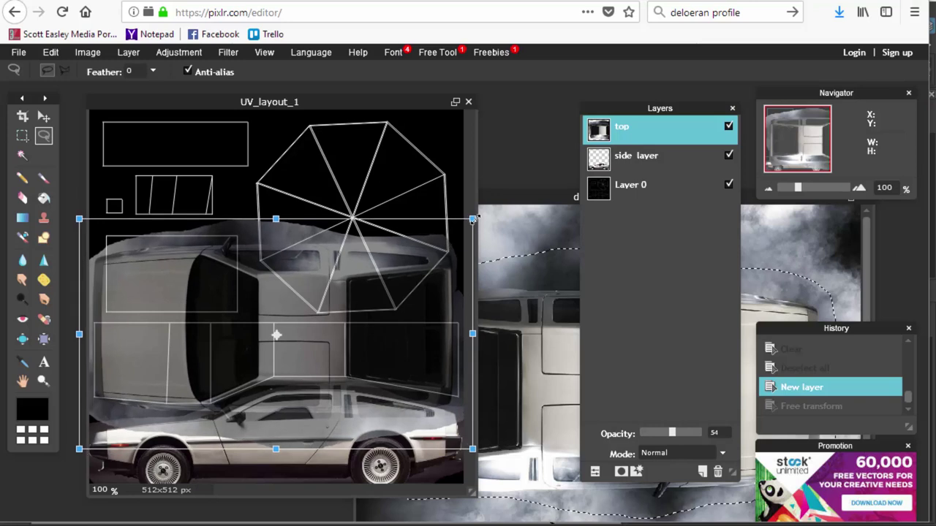
{"action": "key", "text": "Return"}
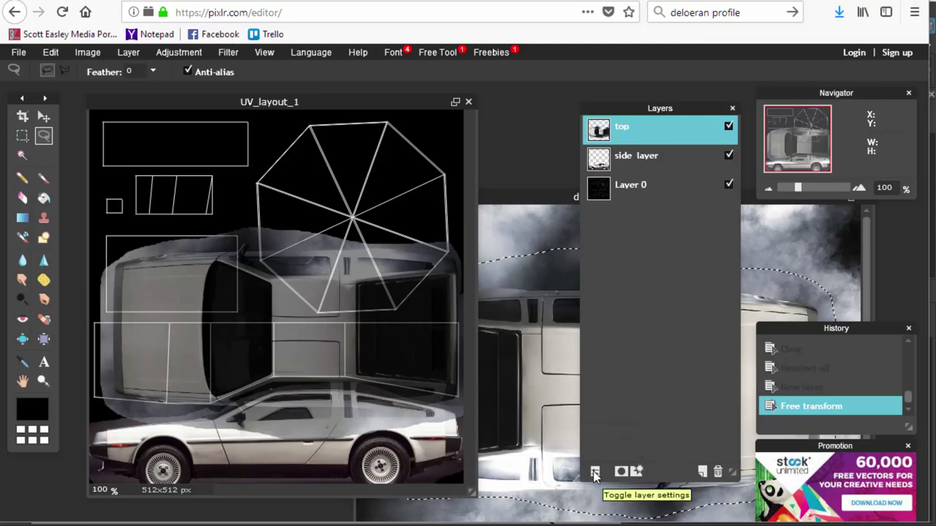
- Restore the top layer's opacity to 100 and clear a lassoed area of it that covers the side-view car
{"action": "left_click_drag", "start_coordinate": [673, 432], "coordinate": [704, 437]}
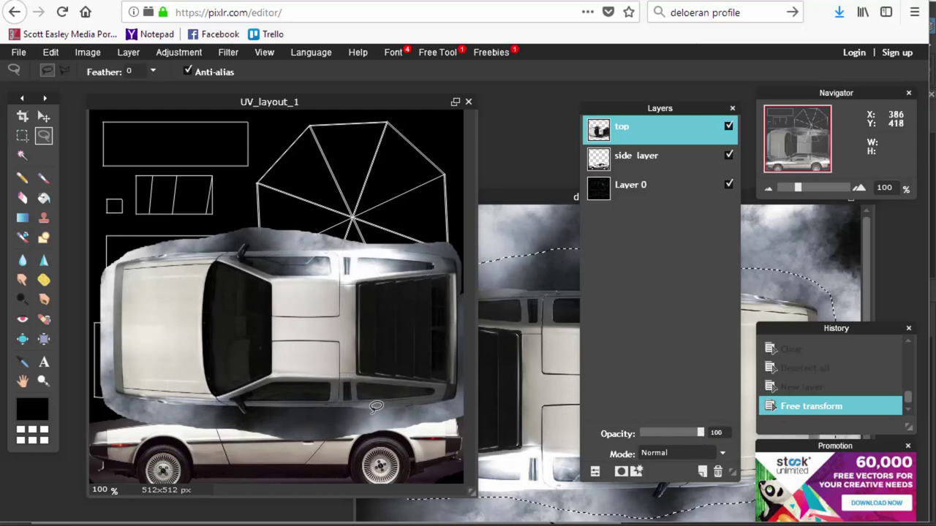
{"action": "mouse_move", "coordinate": [449, 395]}
{"action": "left_mouse_down"}
{"action": "mouse_move", "coordinate": [288, 387]}
{"action": "mouse_move", "coordinate": [221, 402]}
{"action": "mouse_move", "coordinate": [87, 404]}
{"action": "mouse_move", "coordinate": [83, 445]}
{"action": "mouse_move", "coordinate": [168, 521]}
{"action": "mouse_move", "coordinate": [440, 483]}
{"action": "mouse_move", "coordinate": [483, 425]}
{"action": "mouse_move", "coordinate": [479, 392]}
{"action": "mouse_move", "coordinate": [454, 392]}
{"action": "left_mouse_up"}
{"action": "key", "text": "Delete"}
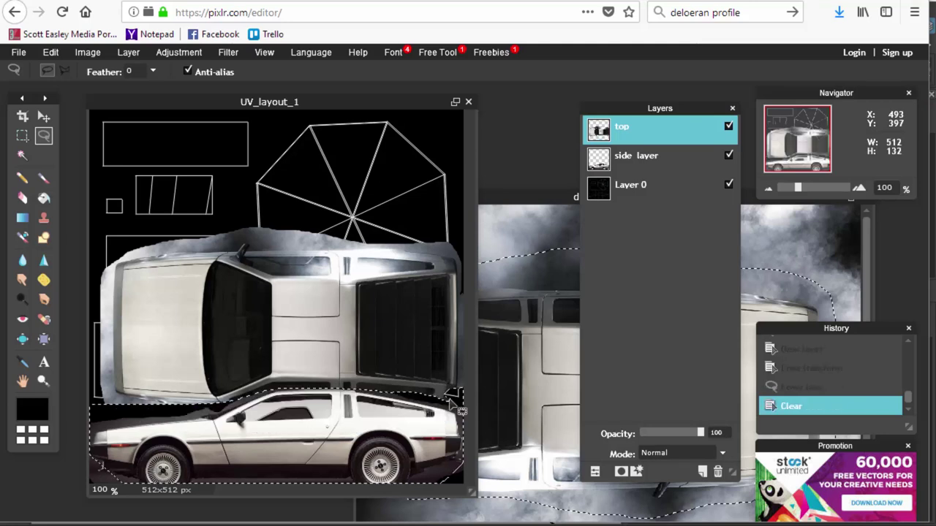
{"action": "key", "text": "ctrl+d"}
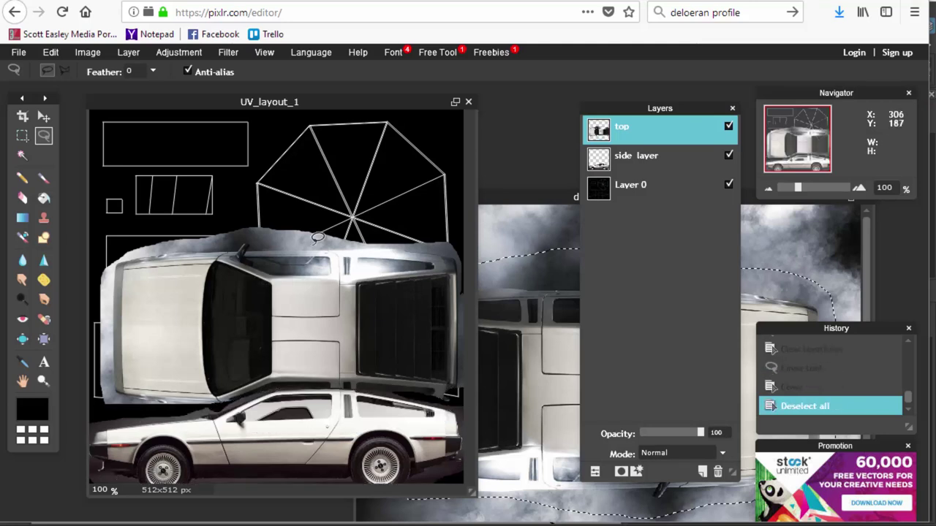
- Save the image to the Desktop as UV_layout_2 in JPEG format at quality 80
{"action": "left_click", "coordinate": [19, 53]}
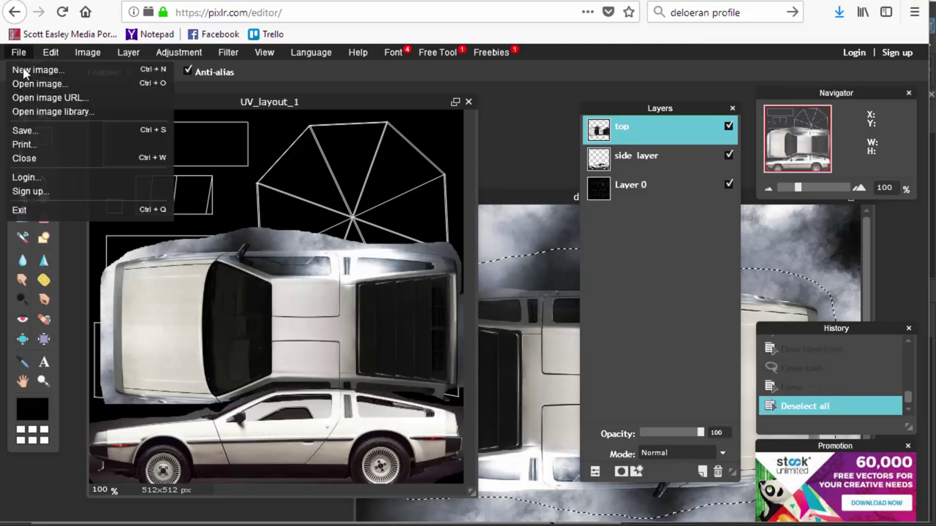
{"action": "left_click", "coordinate": [26, 130]}
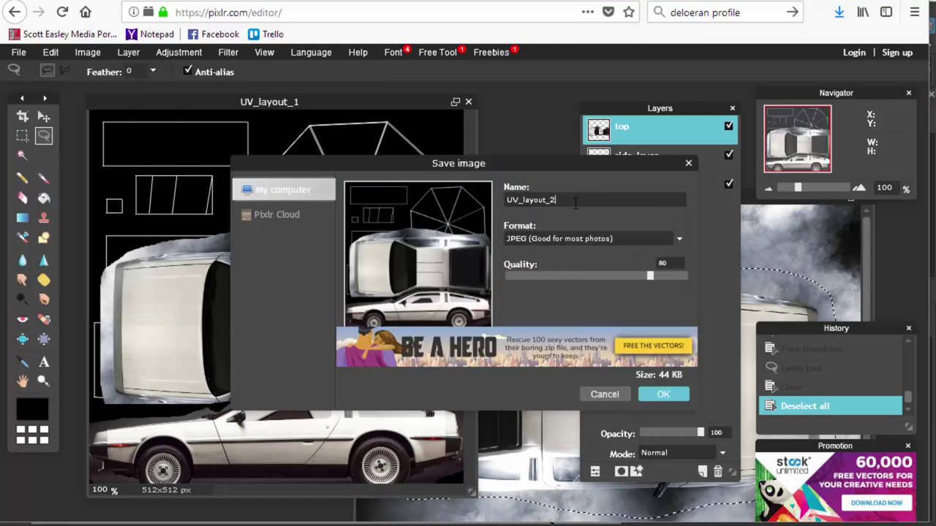
{"action": "left_click", "coordinate": [664, 396]}
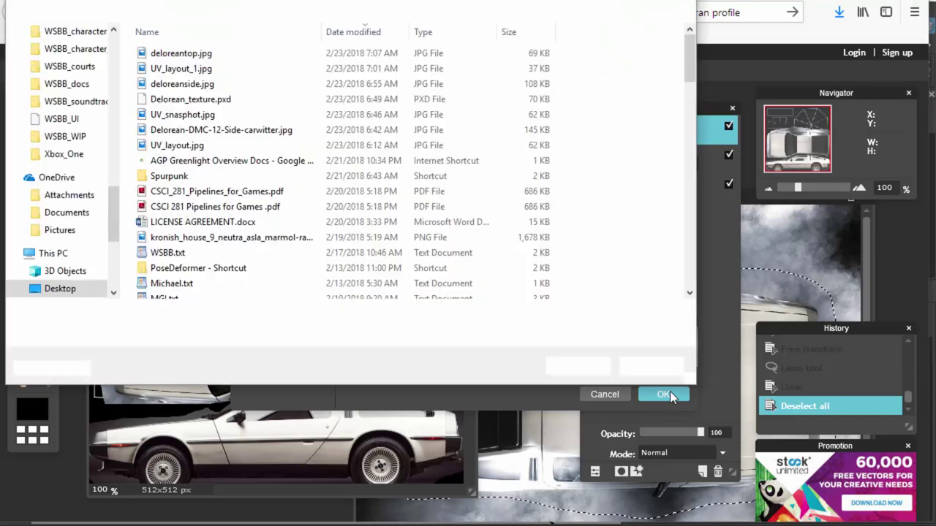
{"action": "left_click", "coordinate": [577, 366]}
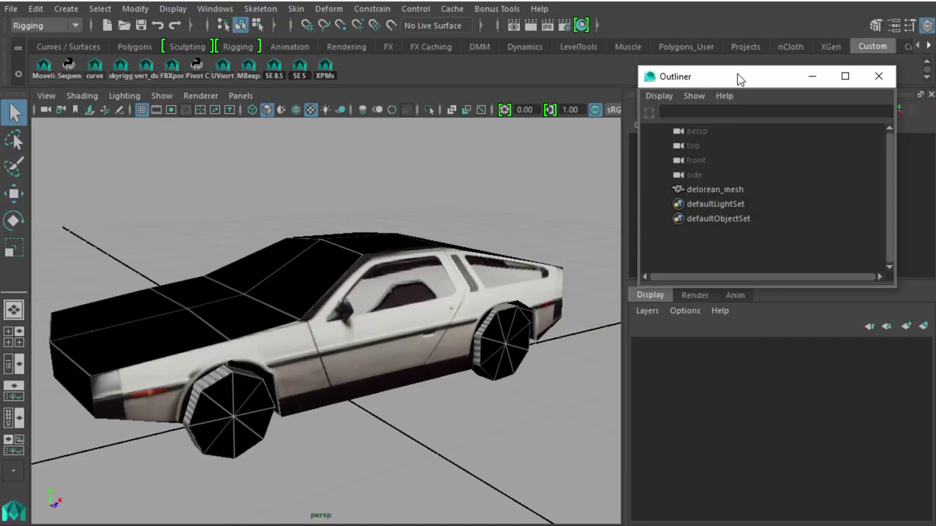
- Switch to Maya, move the Outliner off the upper panels, and open the Hypershade
{"action": "left_click_drag", "start_coordinate": [742, 76], "coordinate": [708, 144]}
{"action": "left_click", "coordinate": [214, 9]}
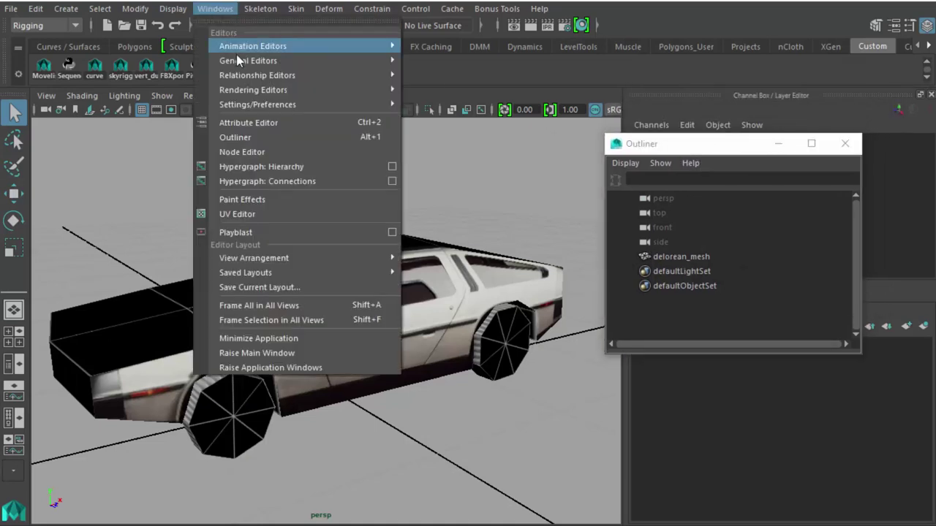
{"action": "mouse_move", "coordinate": [247, 75]}
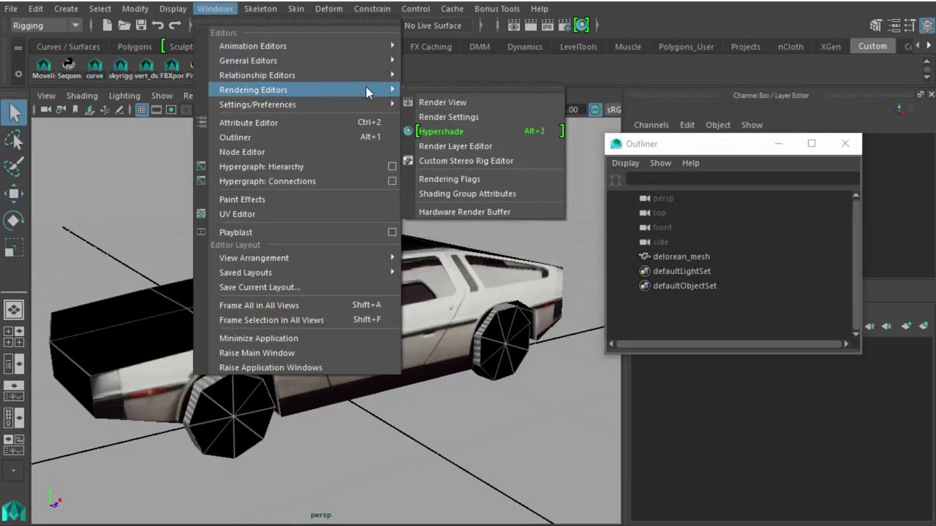
{"action": "left_click", "coordinate": [434, 131]}
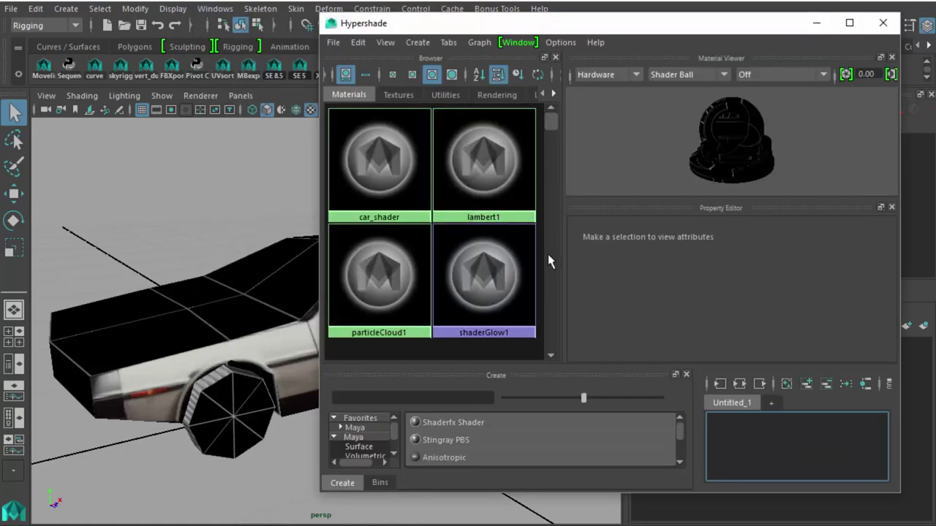
- Point the file texture on car_shader's color to UV_layout_2.jpg and inspect the textured hood and roof on the car model
{"action": "mouse_move", "coordinate": [551, 121]}
{"action": "left_mouse_down"}
{"action": "mouse_move", "coordinate": [550, 166]}
{"action": "mouse_move", "coordinate": [558, 108]}
{"action": "left_mouse_up"}
{"action": "left_click", "coordinate": [379, 160]}
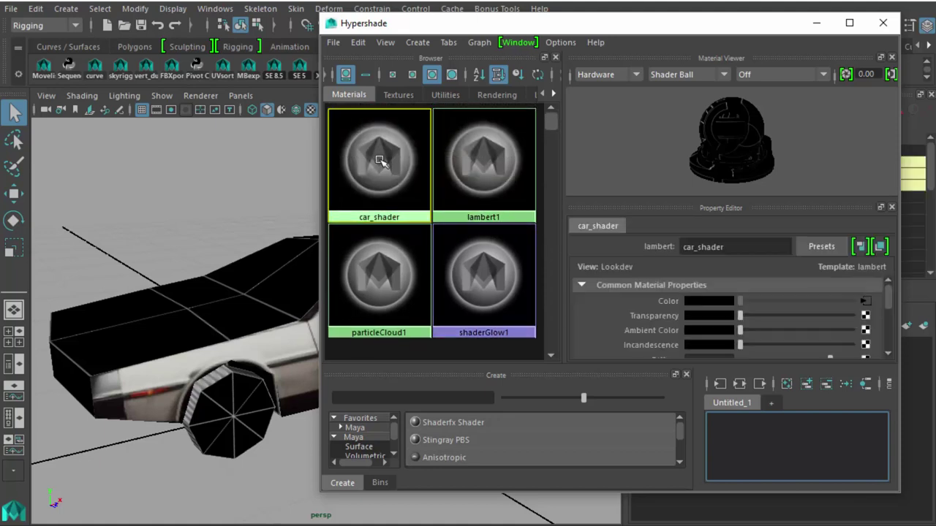
{"action": "left_click", "coordinate": [863, 301]}
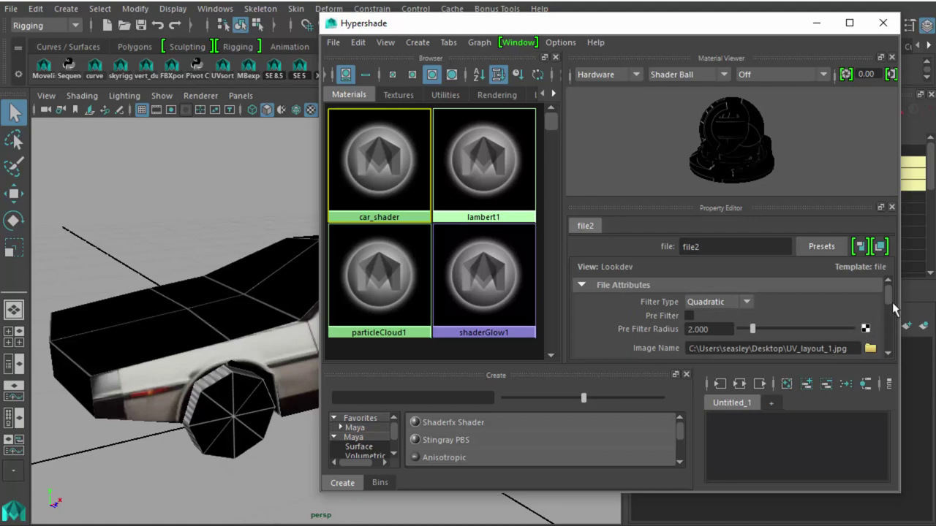
{"action": "left_click_drag", "start_coordinate": [890, 296], "coordinate": [889, 302]}
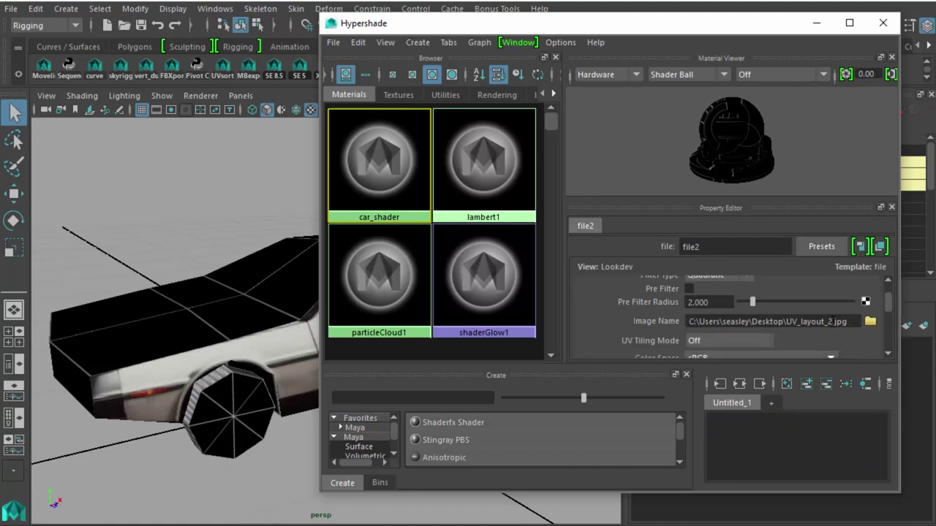
{"action": "left_click_drag", "start_coordinate": [539, 25], "coordinate": [800, 38]}
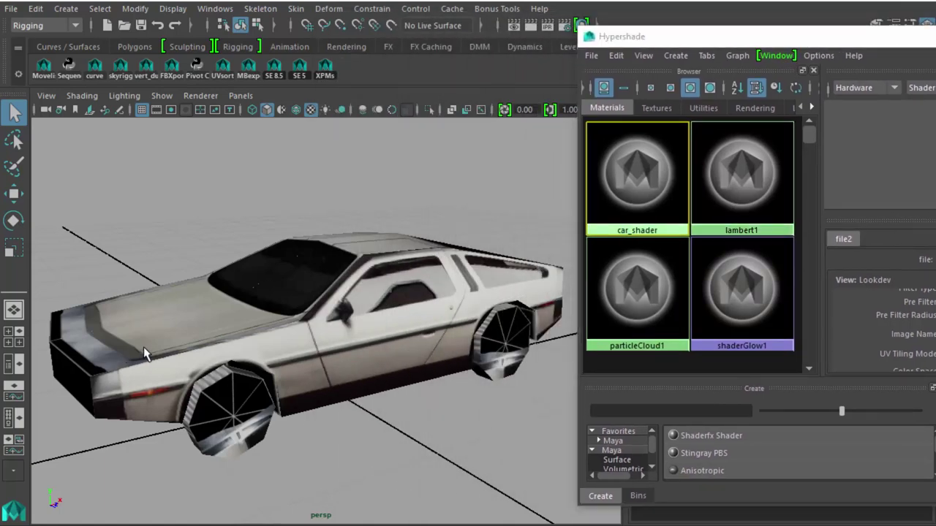
{"action": "left_click_drag", "start_coordinate": [143, 347], "coordinate": [173, 368], "text": "alt"}
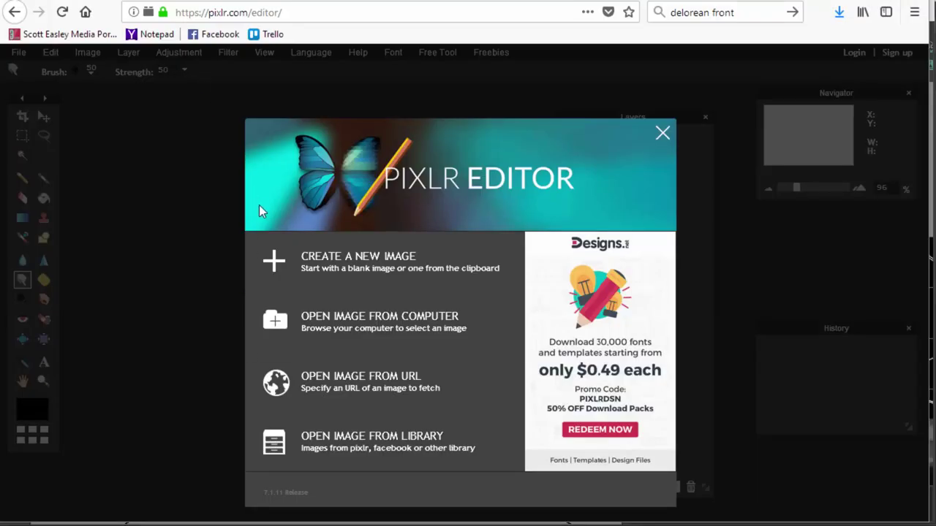
- Switch to Pixlr, open Delorean_texture_5.pxd from the computer, and toggle Layer 8's visibility to identify its contents
{"action": "left_click", "coordinate": [322, 309]}
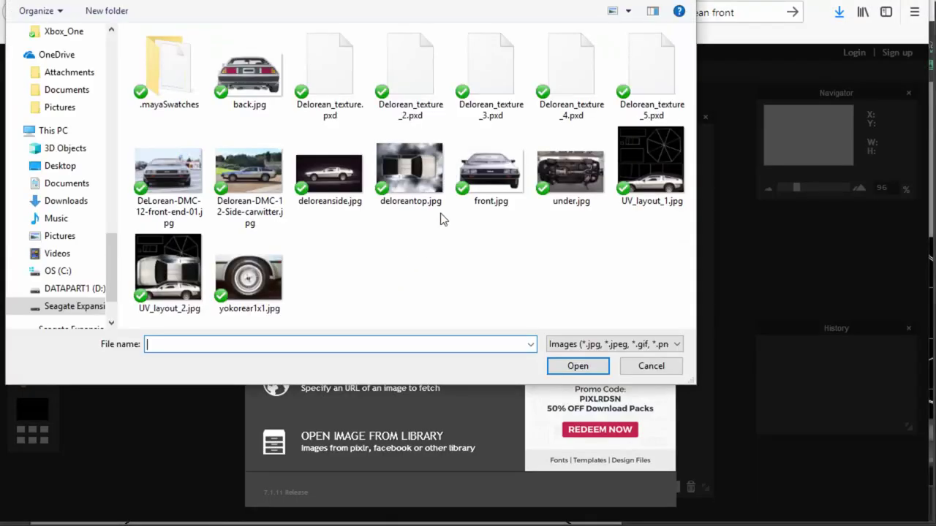
{"action": "double_click", "coordinate": [648, 80]}
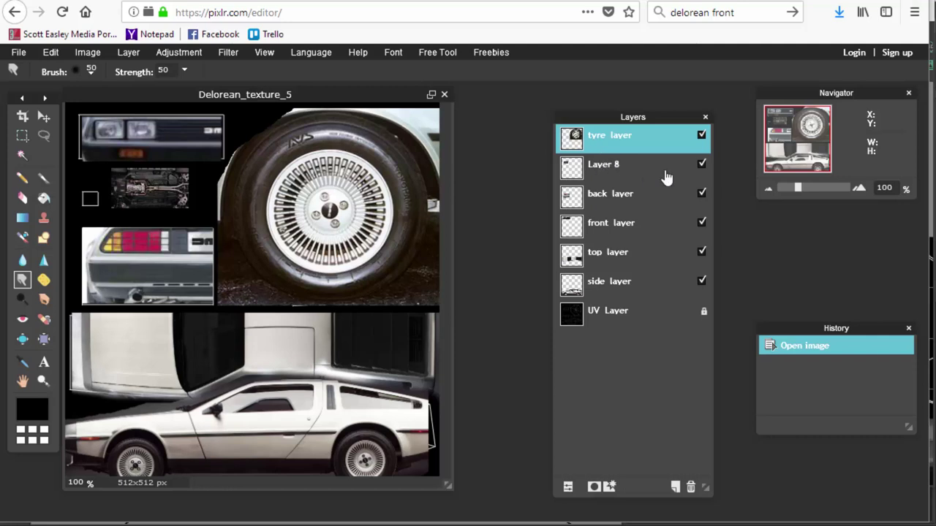
{"action": "left_click", "coordinate": [701, 166]}
{"action": "left_click", "coordinate": [702, 165]}
- Rename Layer 8 as undercarriage layer
{"action": "left_click", "coordinate": [604, 170]}
{"action": "double_click", "coordinate": [604, 168]}
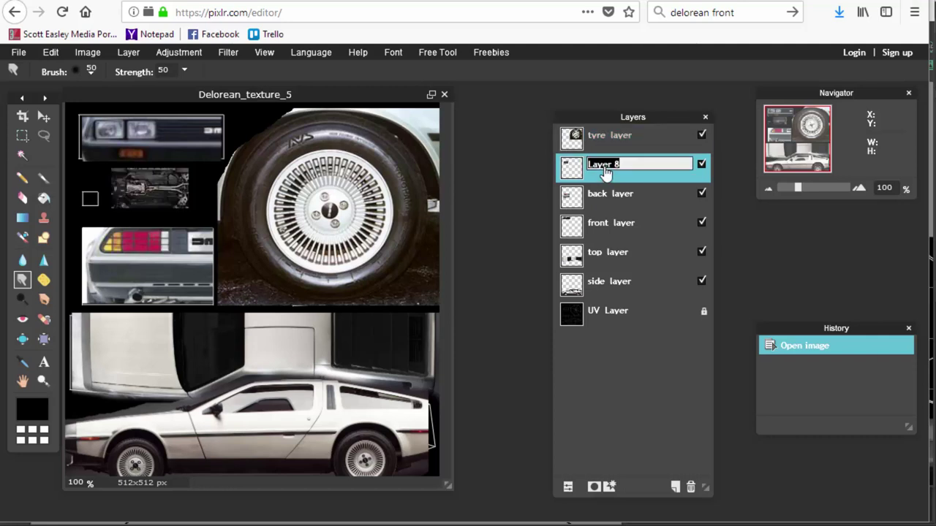
{"action": "type", "text": "undercarriage l"}
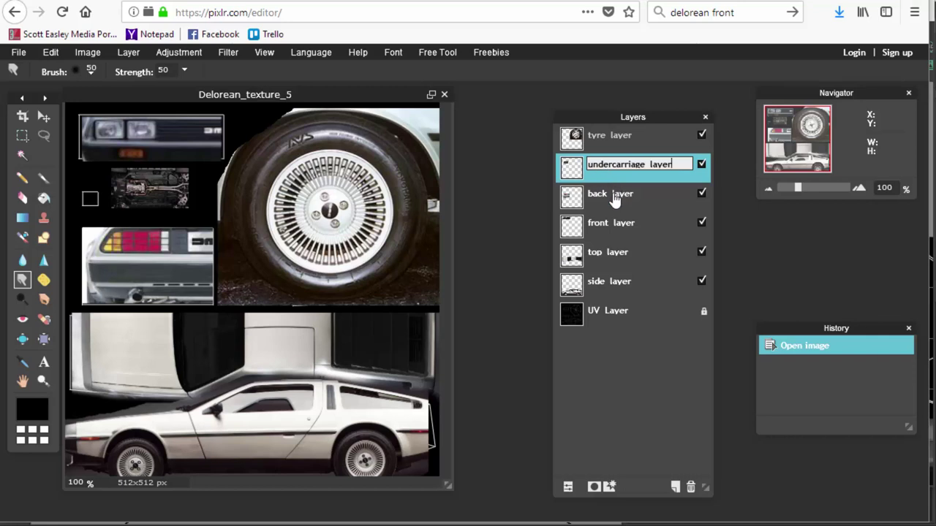
{"action": "left_click", "coordinate": [613, 204]}
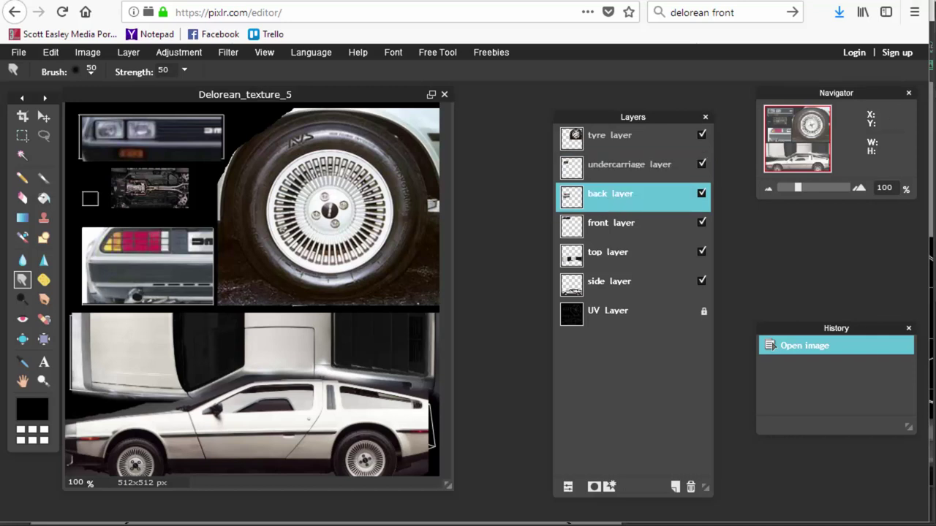
{"action": "left_click", "coordinate": [18, 53]}
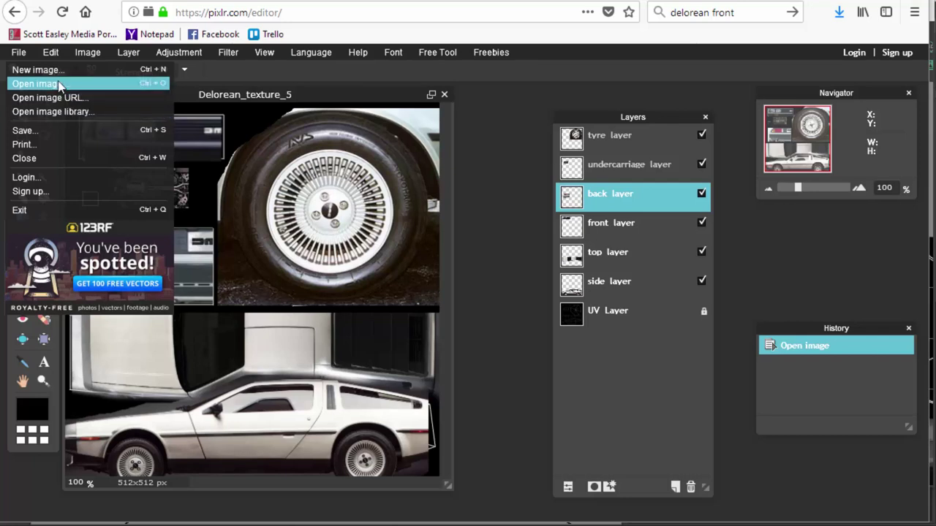
{"action": "mouse_move", "coordinate": [128, 54]}
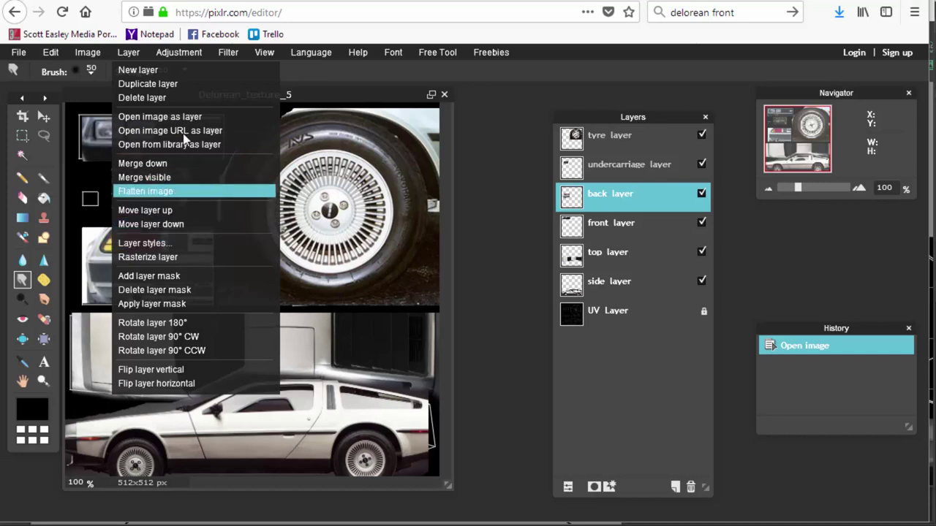
{"action": "mouse_move", "coordinate": [179, 52]}
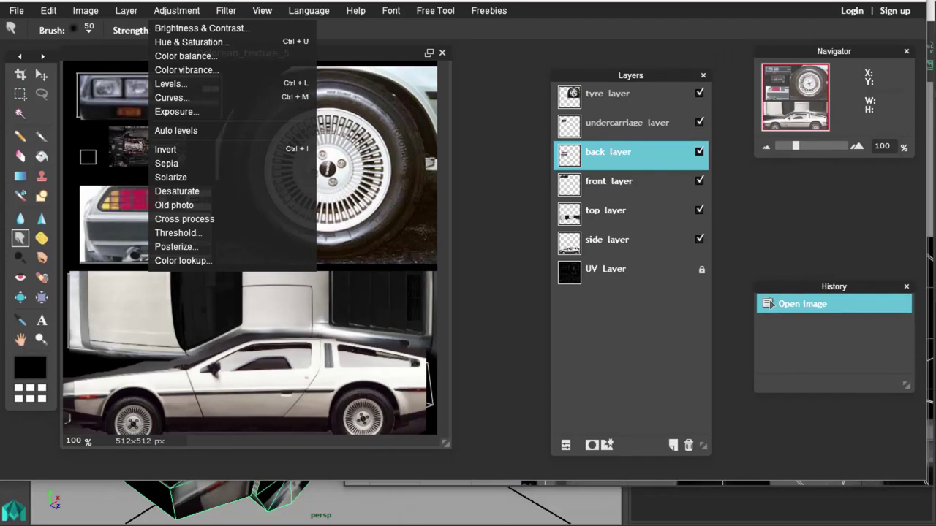
- Extend the editor window downward and look at the undercarriage and DeLorean front-end reference photos
{"action": "mouse_move", "coordinate": [219, 13]}
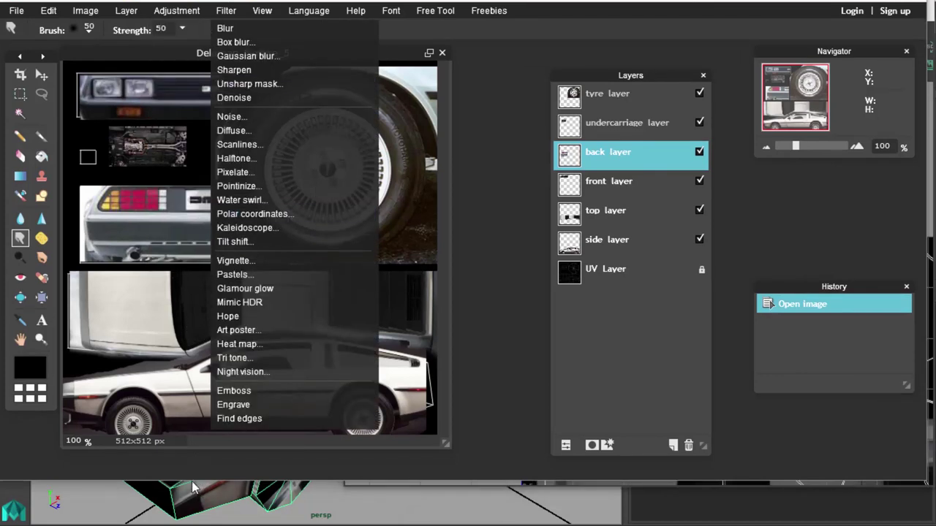
{"action": "left_click_drag", "start_coordinate": [191, 481], "coordinate": [195, 522]}
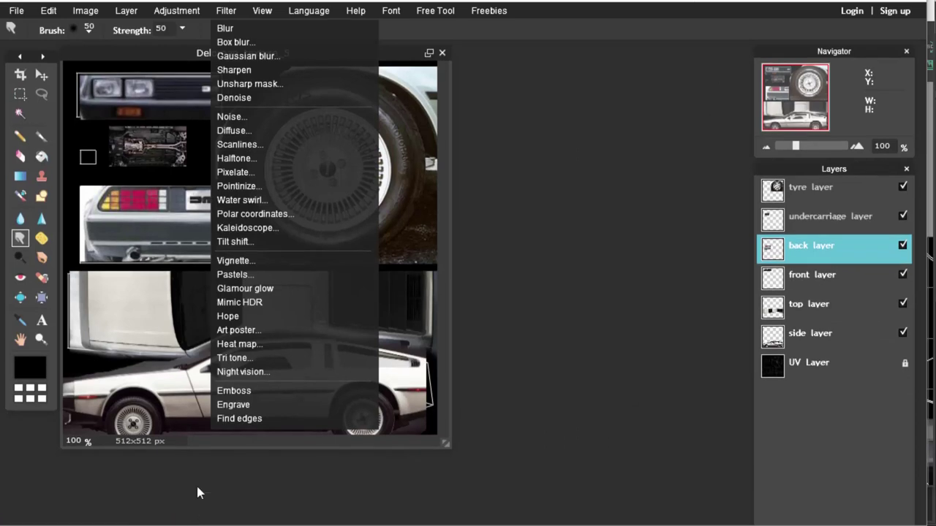
{"action": "left_click", "coordinate": [184, 290]}
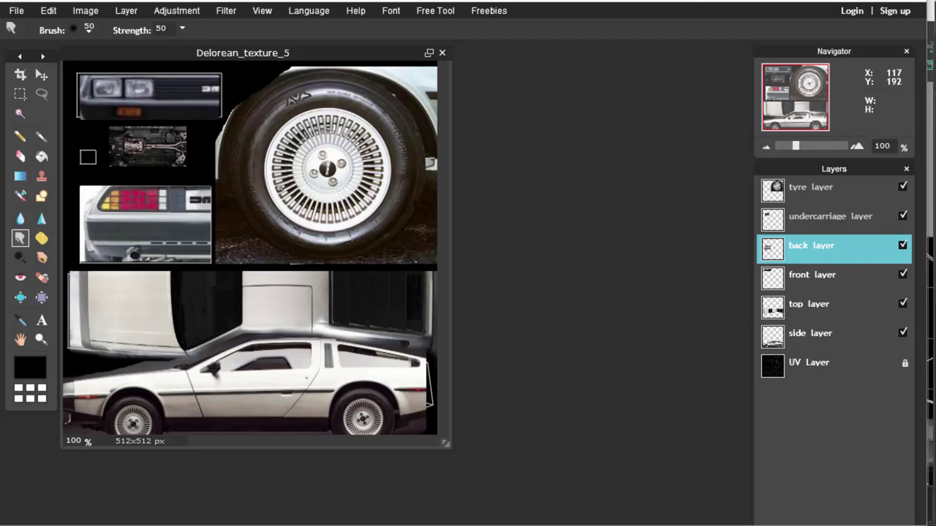
{"action": "left_click", "coordinate": [19, 93]}
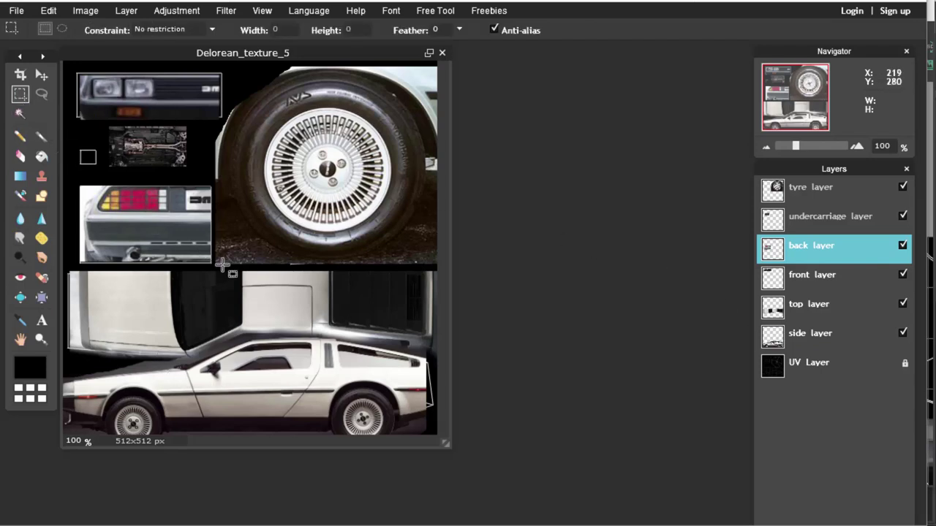
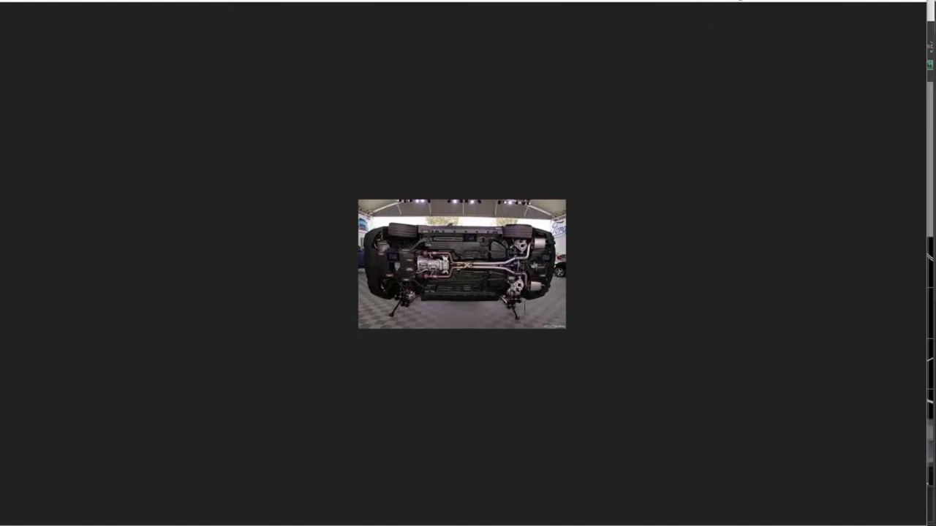
{"action": "key", "text": "ctrl+Tab"}
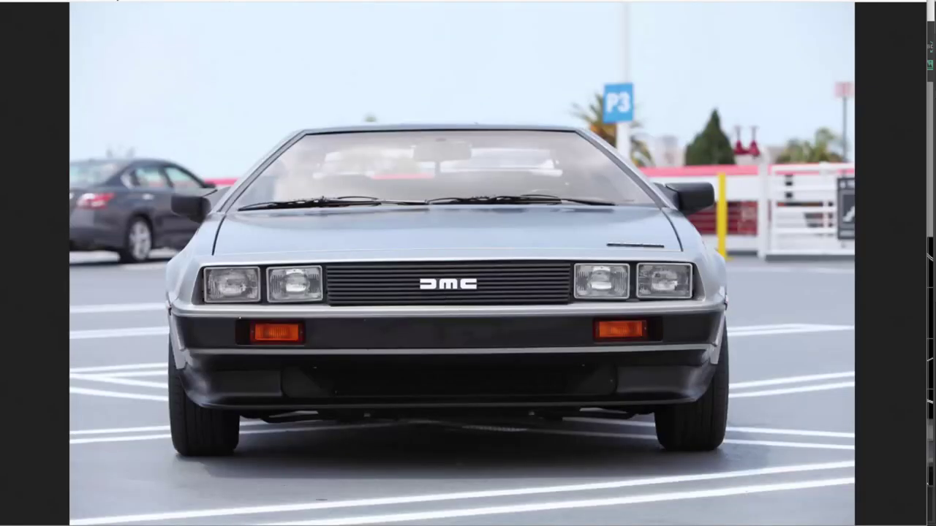
{"action": "key", "text": "Escape"}
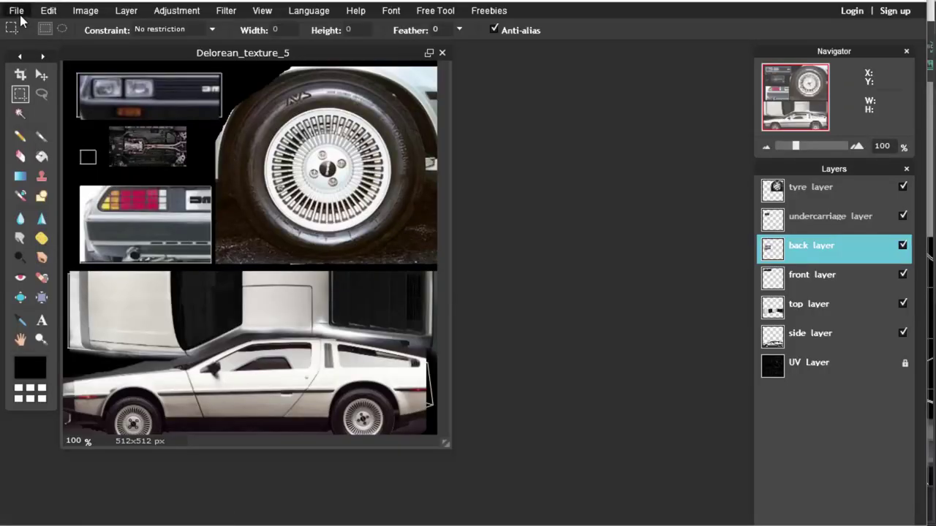
- Add front.jpg to the Delorean_texture_5 document as a new layer above the back layer
{"action": "left_click", "coordinate": [125, 12]}
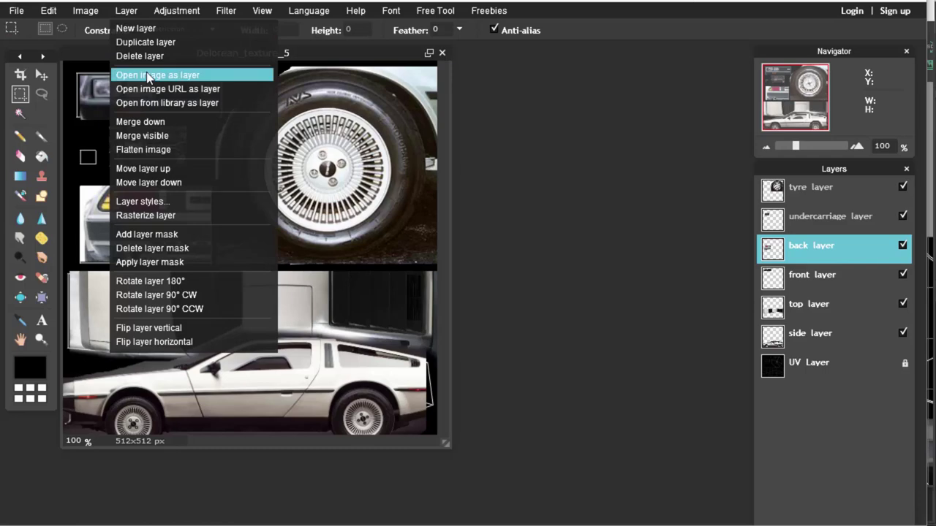
{"action": "left_click", "coordinate": [157, 75]}
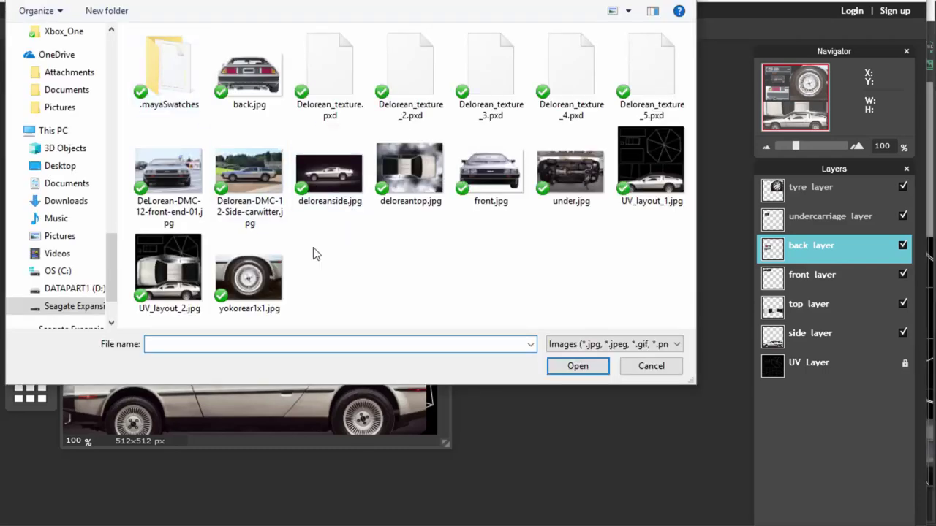
{"action": "double_click", "coordinate": [490, 175]}
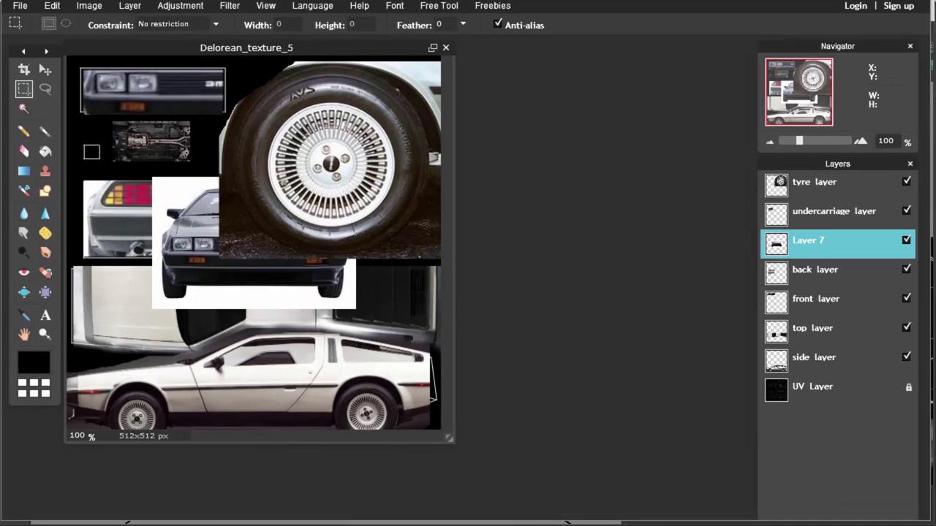
- Resize the editor window, lengthen the History panel, and move the History and Layers panels beside the canvas
{"action": "left_click_drag", "start_coordinate": [921, 518], "coordinate": [935, 525]}
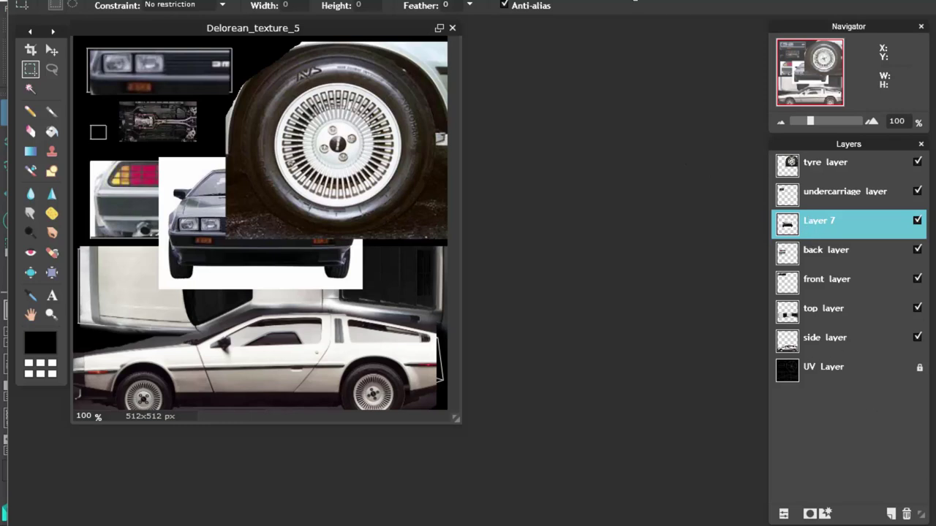
{"action": "left_click_drag", "start_coordinate": [923, 516], "coordinate": [917, 423]}
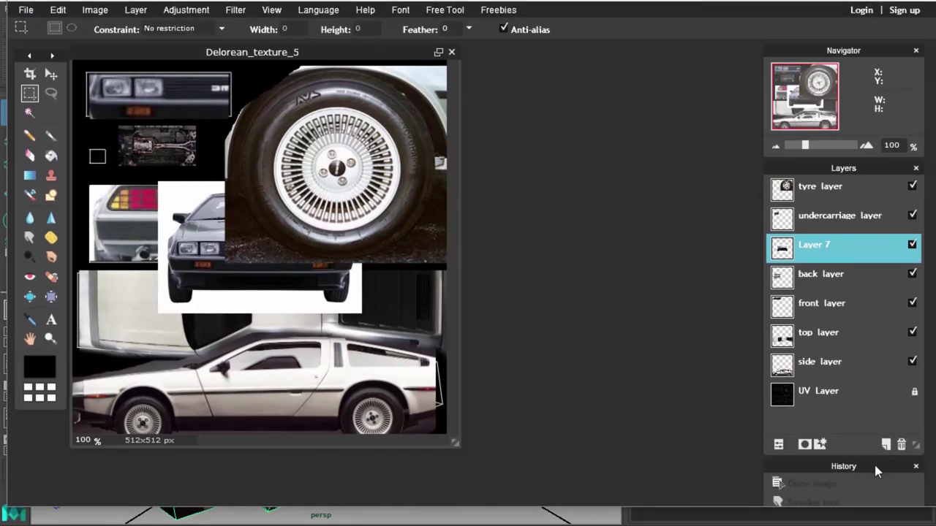
{"action": "left_click_drag", "start_coordinate": [876, 470], "coordinate": [613, 103]}
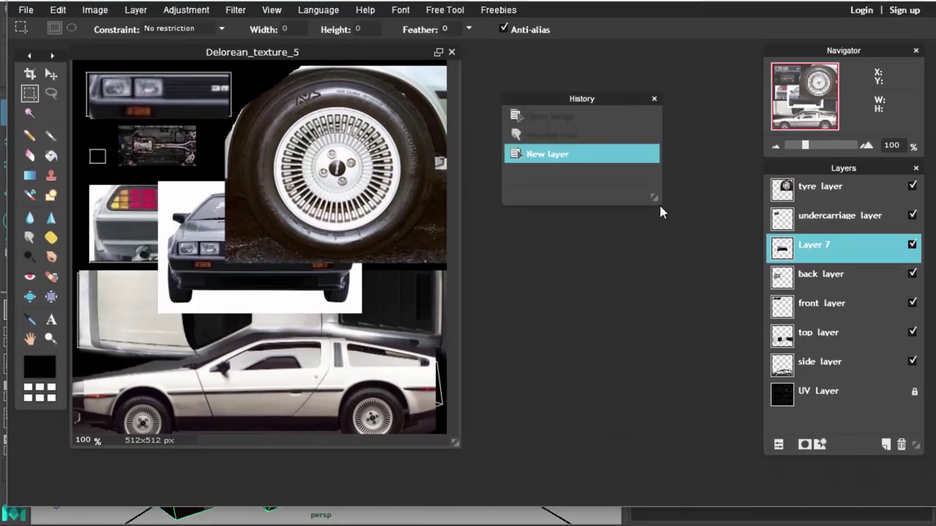
{"action": "left_click_drag", "start_coordinate": [655, 201], "coordinate": [654, 308]}
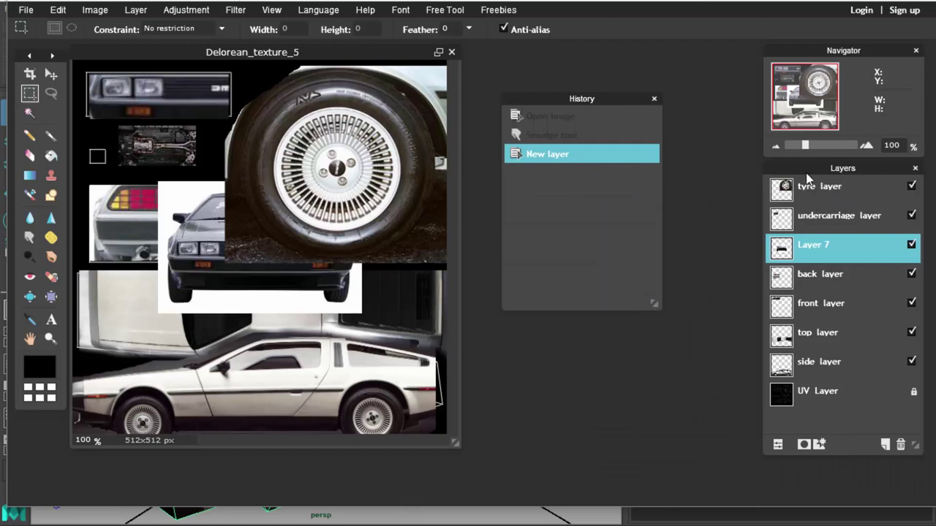
{"action": "left_click_drag", "start_coordinate": [844, 168], "coordinate": [654, 77]}
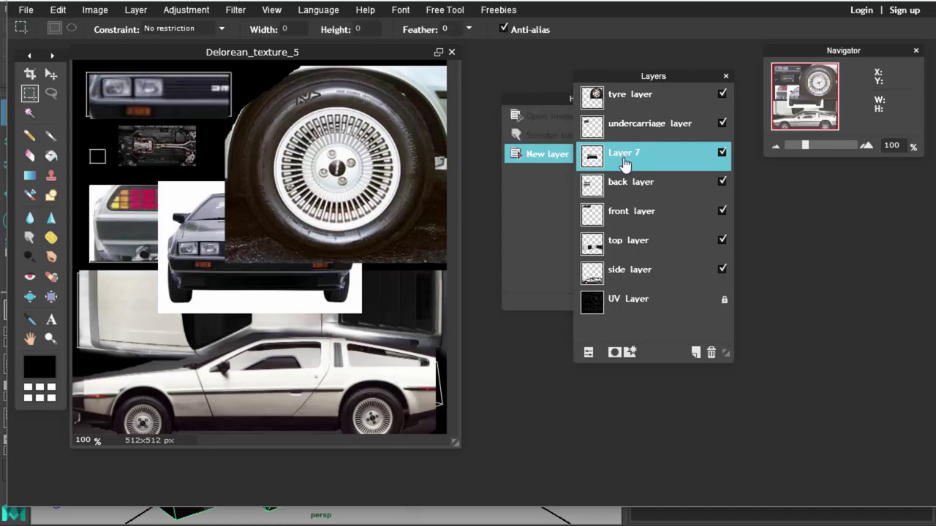
- Duplicate Layer 7 holding the front photo, and delete both the original and its copy
{"action": "left_click_drag", "start_coordinate": [626, 162], "coordinate": [709, 351]}
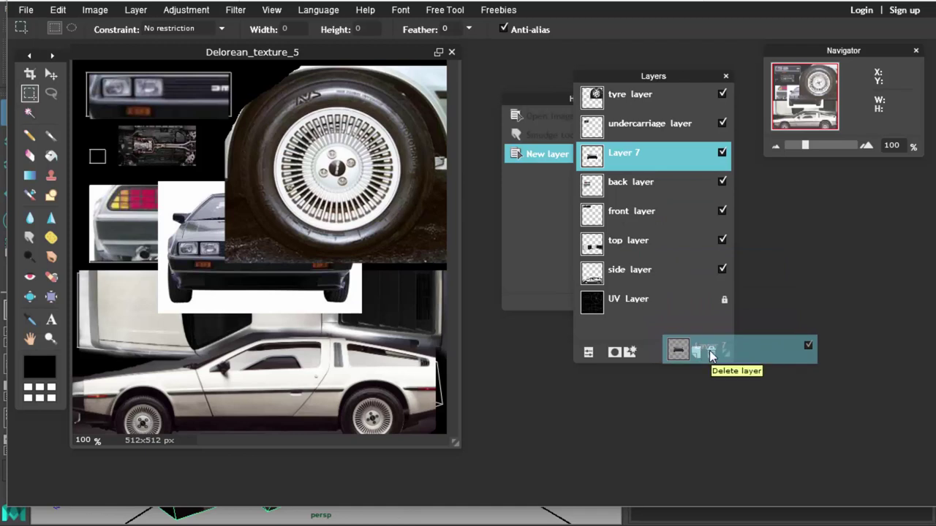
{"action": "left_click_drag", "start_coordinate": [709, 352], "coordinate": [695, 352]}
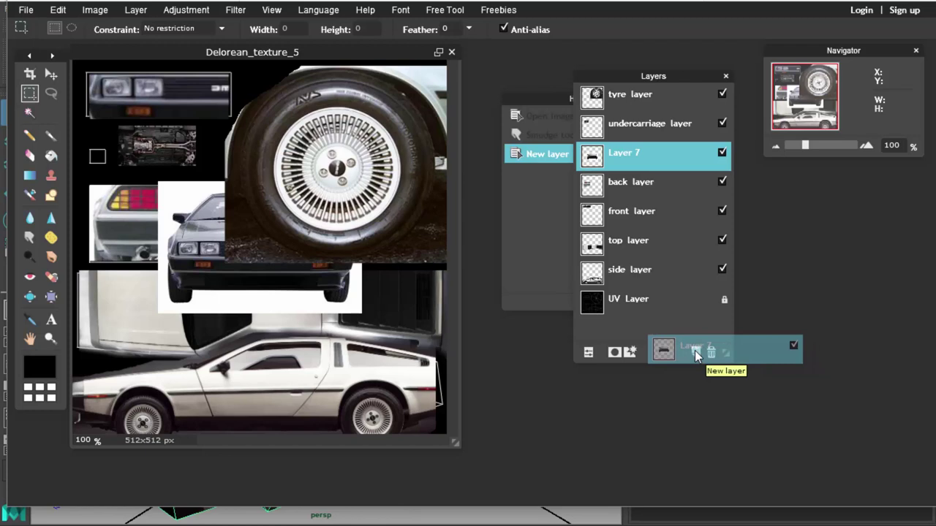
{"action": "left_click_drag", "start_coordinate": [694, 351], "coordinate": [694, 351]}
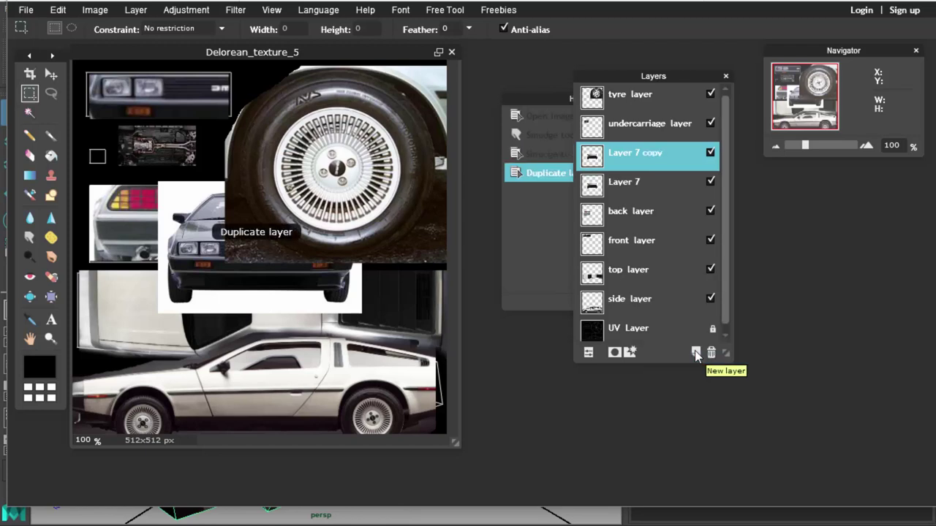
{"action": "left_click", "coordinate": [656, 184]}
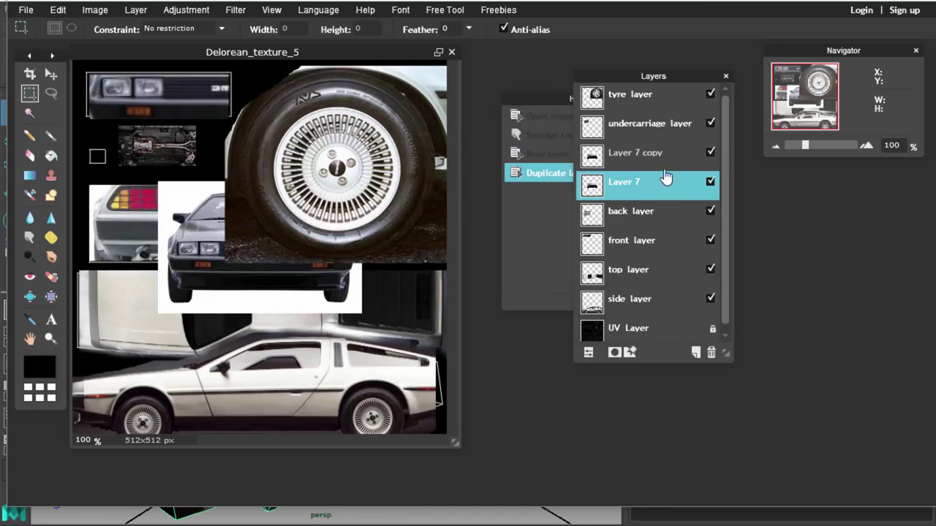
{"action": "left_click_drag", "start_coordinate": [664, 195], "coordinate": [711, 352]}
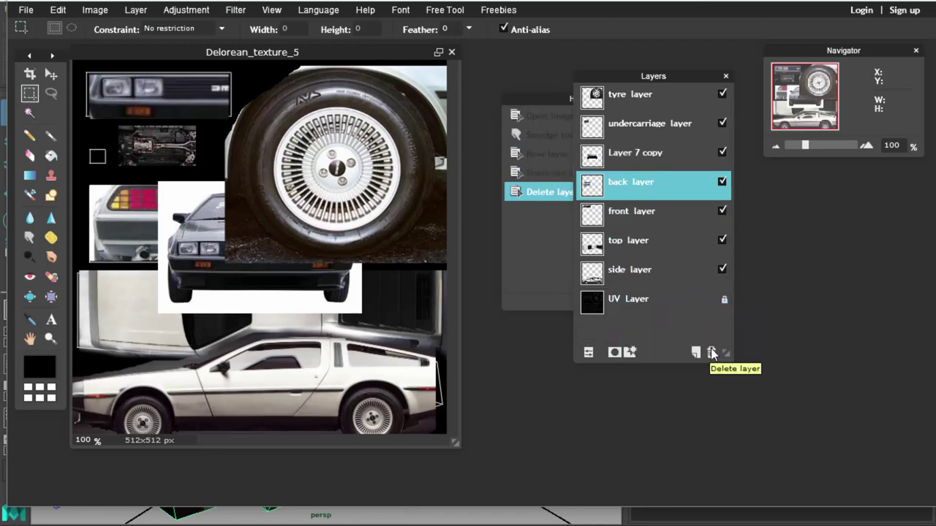
{"action": "left_click", "coordinate": [658, 158]}
{"action": "left_click_drag", "start_coordinate": [658, 158], "coordinate": [713, 356]}
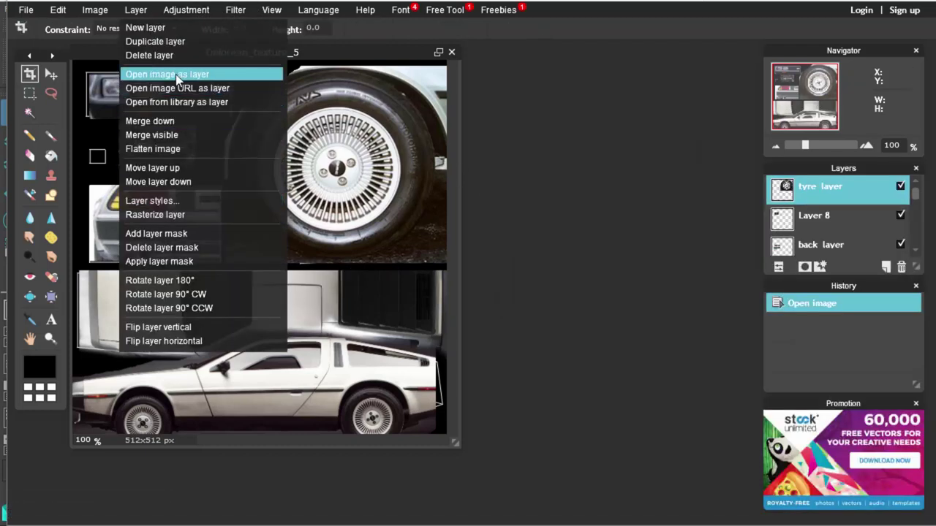
- Add DeLorean-DMC-12-front-end-01.jpg to the texture as a new layer and enlarge the document window around the canvas
{"action": "left_click", "coordinate": [177, 77]}
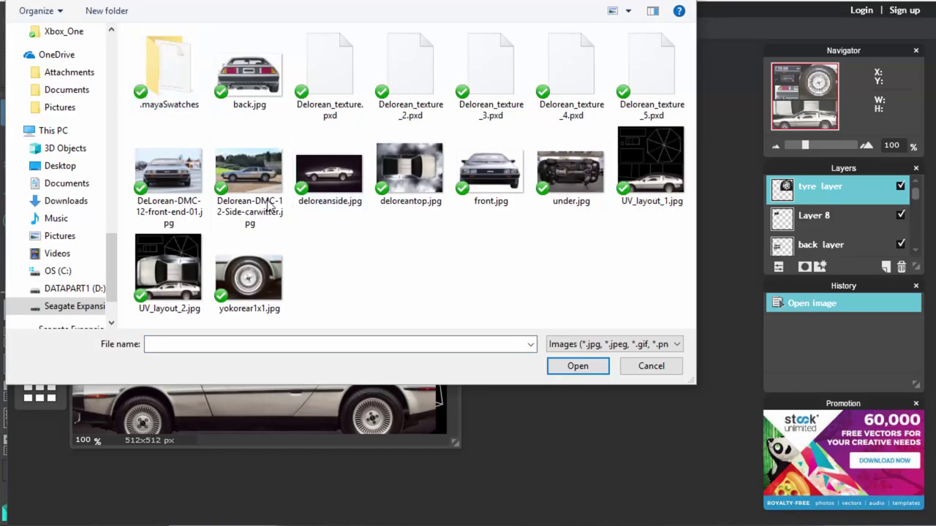
{"action": "left_click", "coordinate": [168, 170]}
{"action": "left_click", "coordinate": [577, 367]}
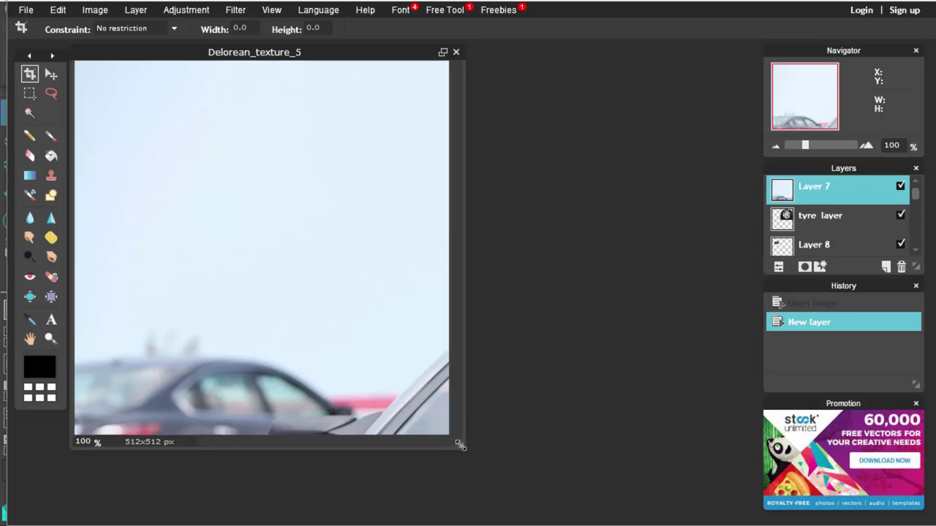
{"action": "left_click_drag", "start_coordinate": [449, 439], "coordinate": [663, 518]}
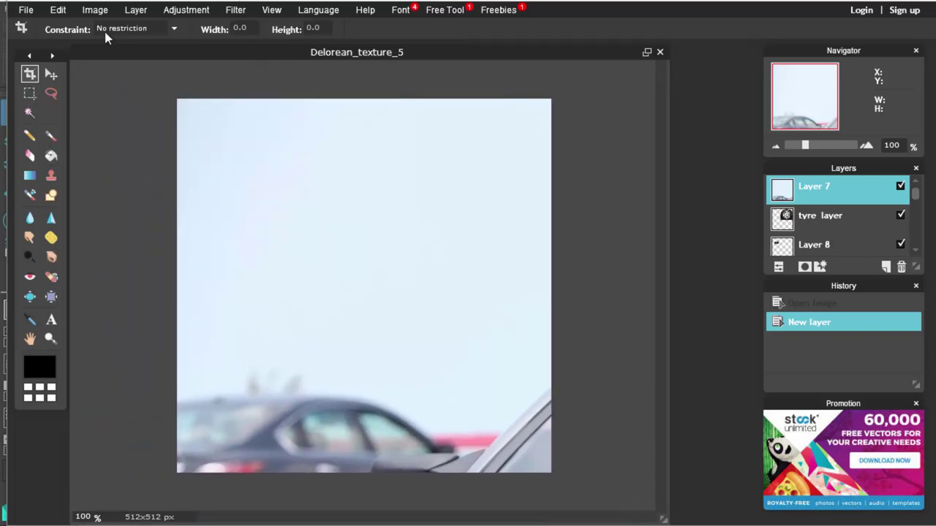
- Open DeLorean-DMC-12-front-end-01.jpg as a separate image document
{"action": "left_click", "coordinate": [27, 10]}
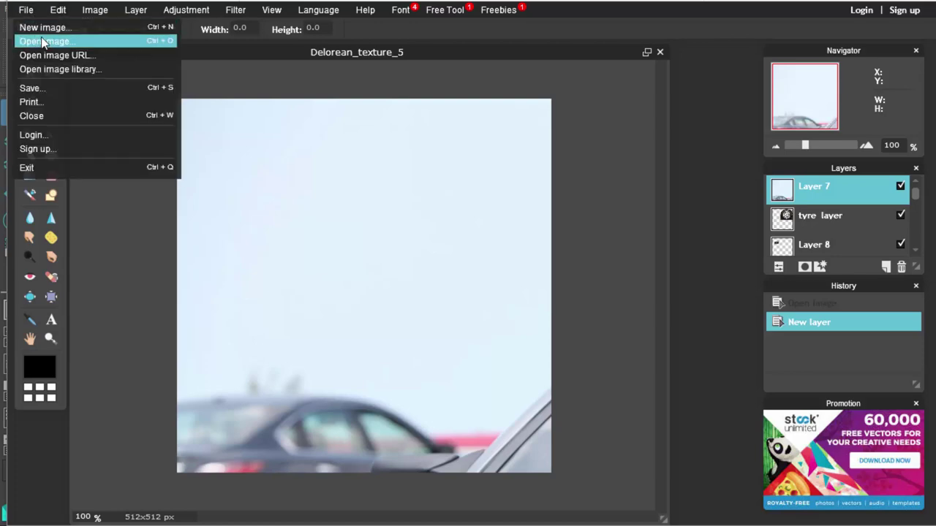
{"action": "left_click", "coordinate": [43, 40]}
{"action": "double_click", "coordinate": [179, 177]}
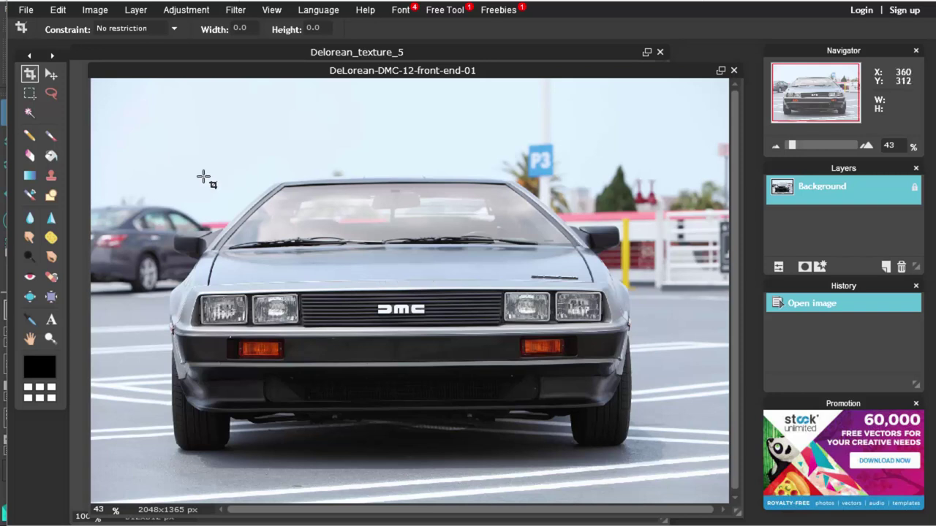
- Try a freehand lasso outline down the left side of the car and clear the selection
{"action": "left_click", "coordinate": [50, 94]}
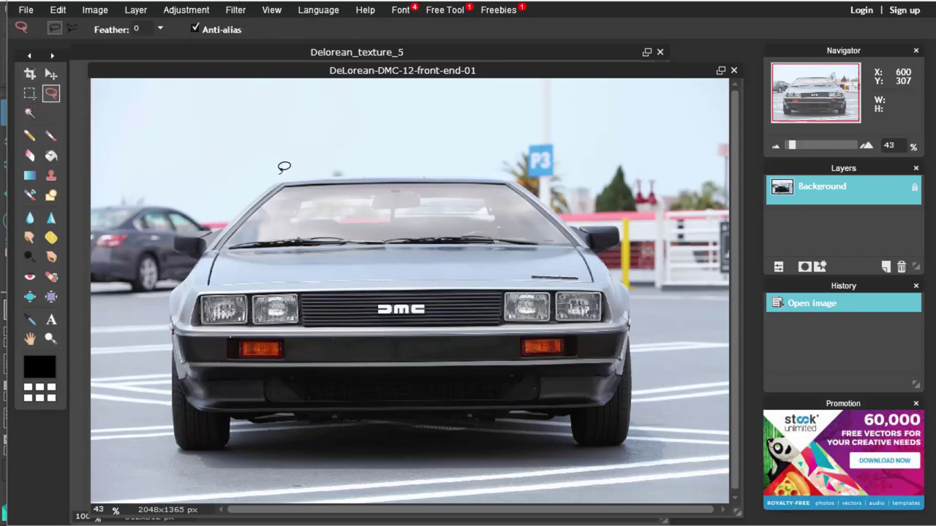
{"action": "mouse_move", "coordinate": [272, 173]}
{"action": "left_mouse_down"}
{"action": "mouse_move", "coordinate": [188, 231]}
{"action": "mouse_move", "coordinate": [153, 294]}
{"action": "left_mouse_up"}
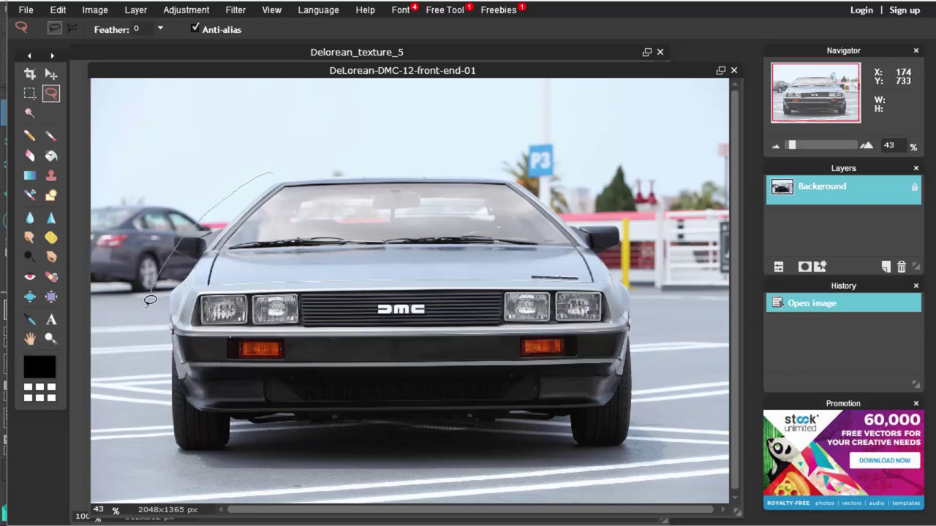
{"action": "key", "text": "ctrl+d"}
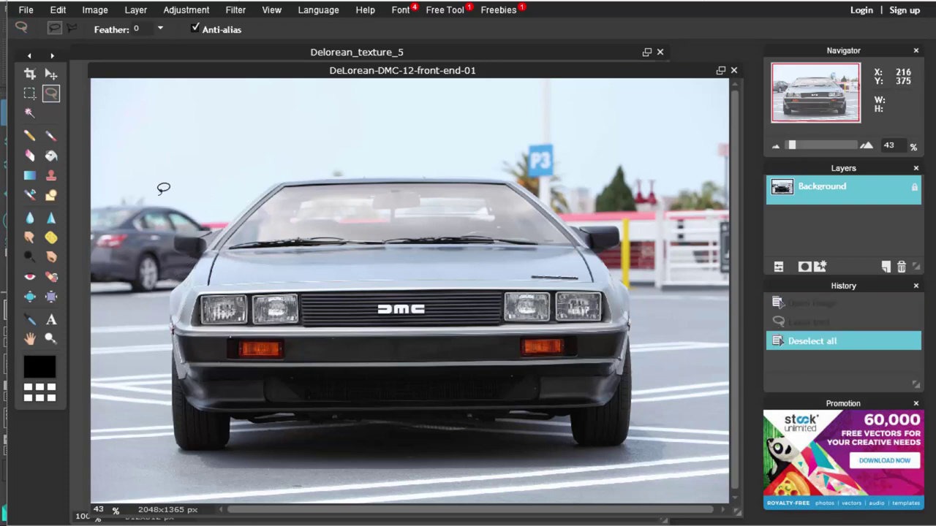
- Switch to the polygonal lasso and try a straight-edged outline along the left side of the car
{"action": "left_click", "coordinate": [73, 29]}
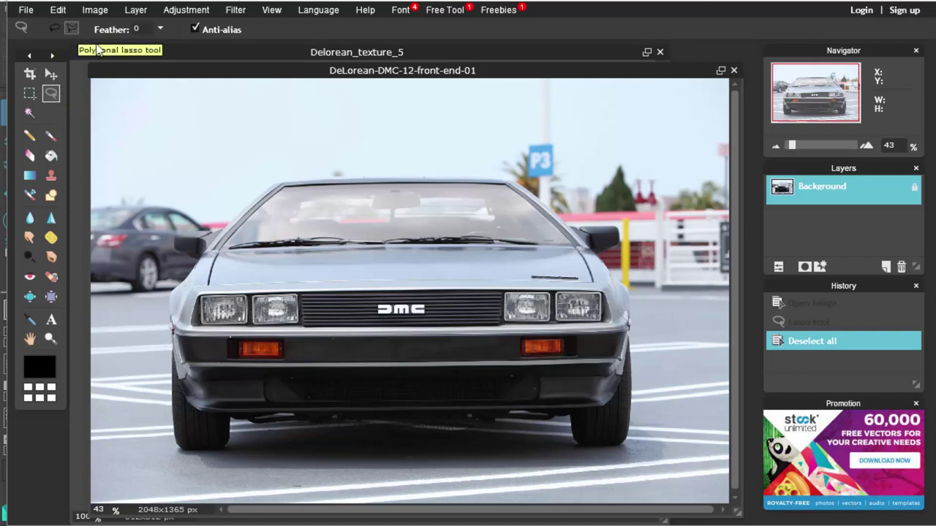
{"action": "left_click", "coordinate": [275, 179]}
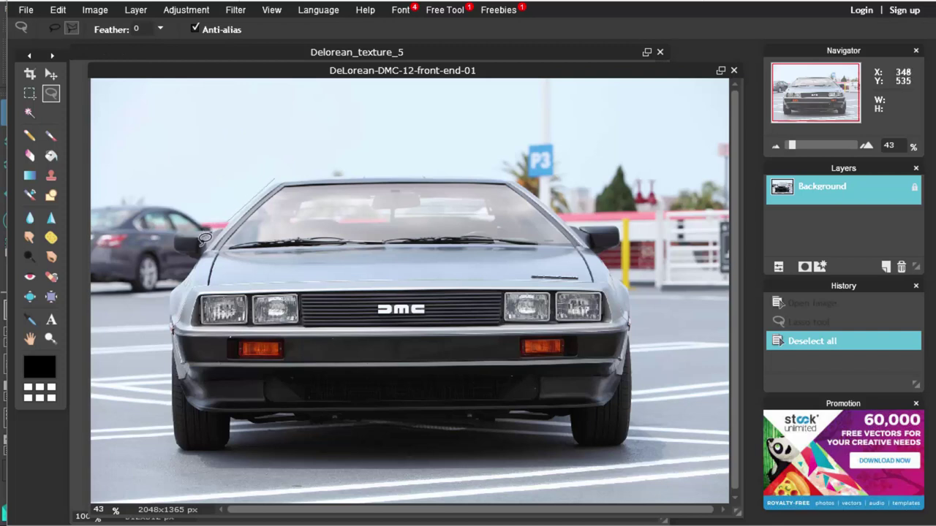
{"action": "left_click", "coordinate": [204, 242]}
{"action": "left_click", "coordinate": [168, 283]}
{"action": "left_click", "coordinate": [168, 401]}
{"action": "left_click", "coordinate": [135, 300]}
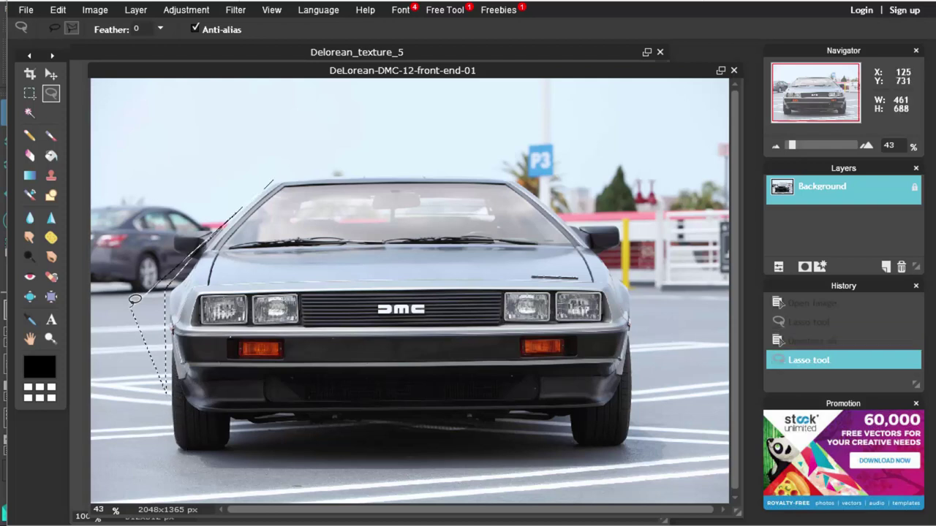
{"action": "double_click", "coordinate": [136, 299]}
- Outline the left half of the car's grille and bumper with the polygonal lasso, copy it, and return to Delorean_texture_5
{"action": "mouse_move", "coordinate": [204, 407]}
{"action": "left_mouse_down"}
{"action": "mouse_move", "coordinate": [287, 424]}
{"action": "mouse_move", "coordinate": [328, 403]}
{"action": "mouse_move", "coordinate": [408, 404]}
{"action": "mouse_move", "coordinate": [405, 286]}
{"action": "mouse_move", "coordinate": [301, 276]}
{"action": "mouse_move", "coordinate": [213, 285]}
{"action": "mouse_move", "coordinate": [426, 288]}
{"action": "mouse_move", "coordinate": [406, 277]}
{"action": "mouse_move", "coordinate": [311, 287]}
{"action": "mouse_move", "coordinate": [216, 272]}
{"action": "mouse_move", "coordinate": [189, 283]}
{"action": "mouse_move", "coordinate": [180, 333]}
{"action": "left_mouse_up"}
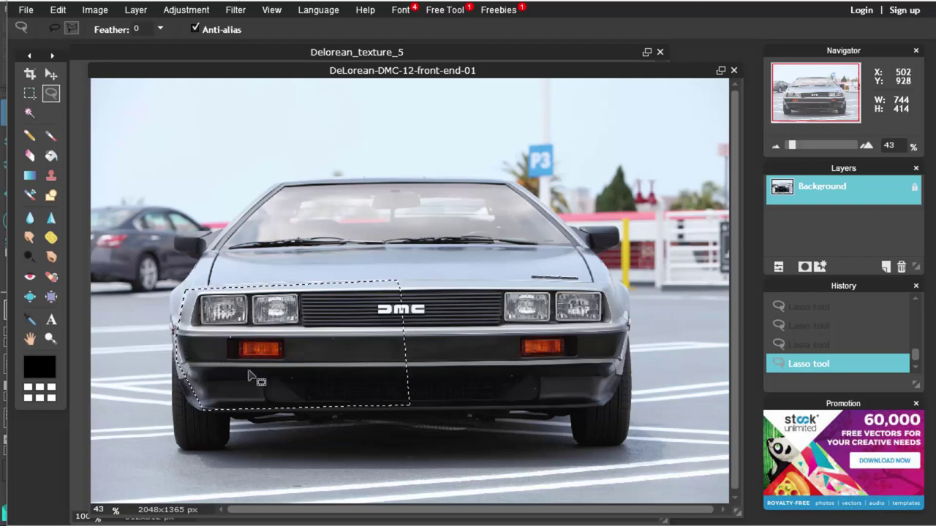
{"action": "key", "text": "ctrl+c"}
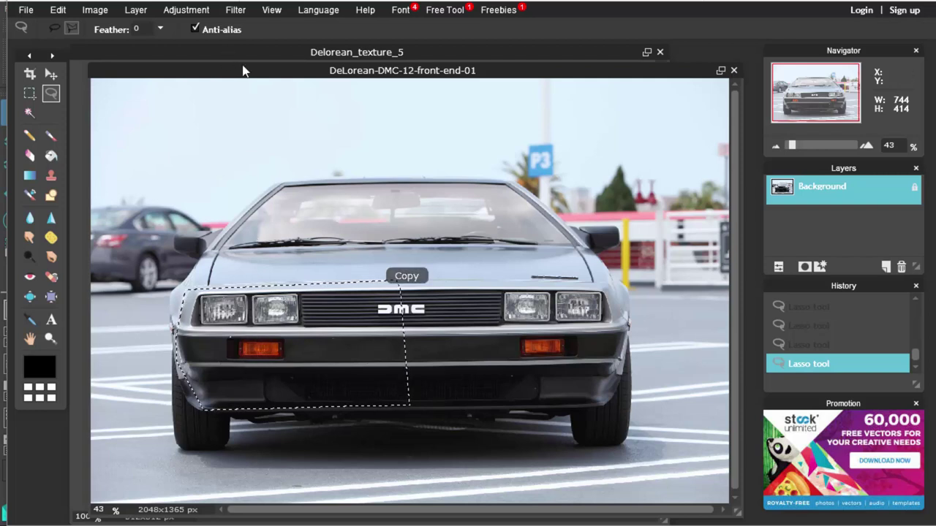
{"action": "left_click", "coordinate": [295, 52]}
{"action": "left_click", "coordinate": [296, 52]}
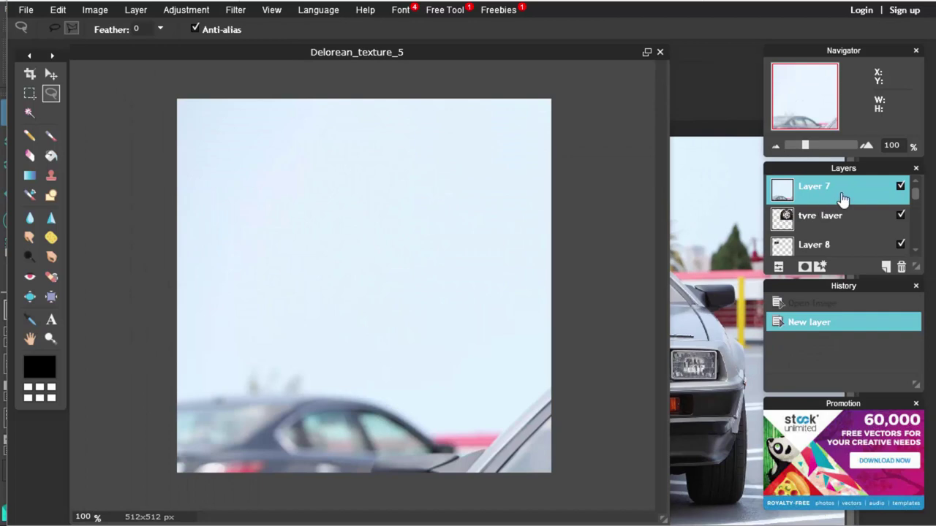
- Rearrange the workspace so the full layer list fits, and delete the misplaced photo layer, Layer 7
{"action": "left_click_drag", "start_coordinate": [830, 287], "coordinate": [553, 333]}
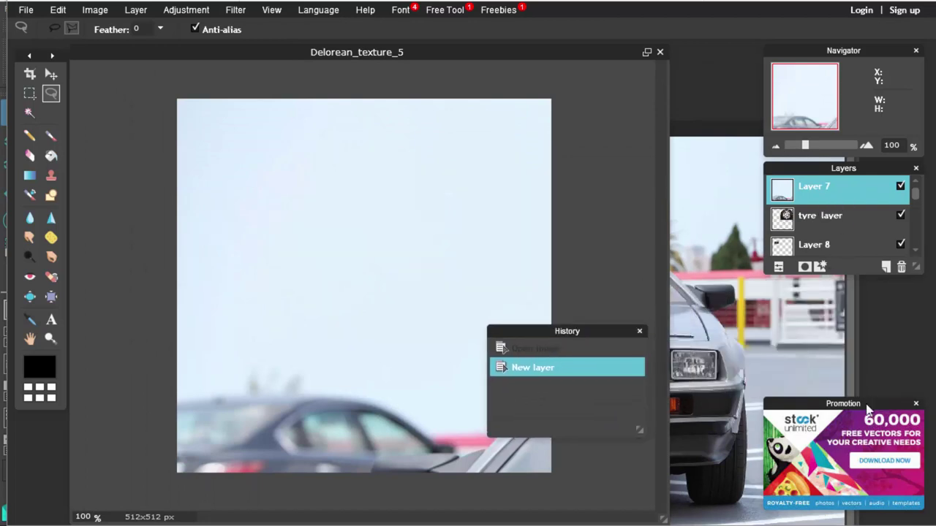
{"action": "left_click_drag", "start_coordinate": [855, 408], "coordinate": [610, 405]}
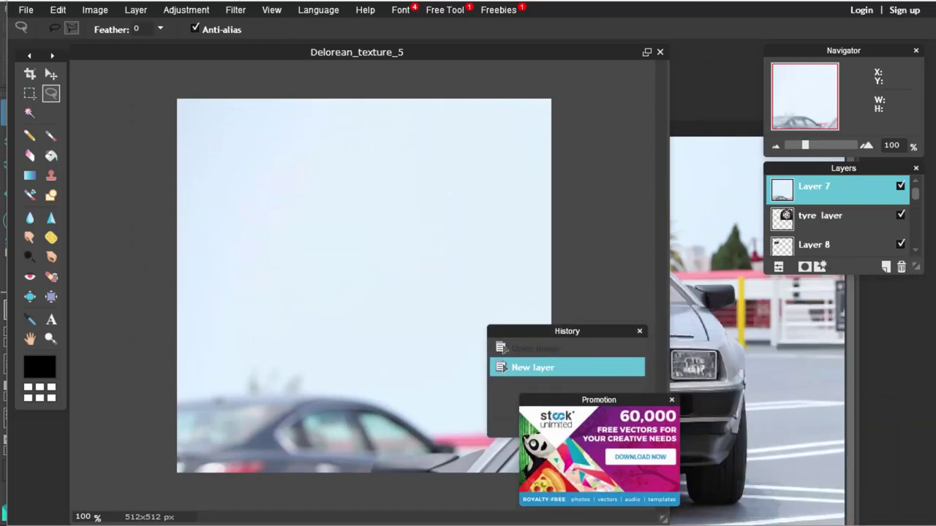
{"action": "left_click_drag", "start_coordinate": [916, 270], "coordinate": [917, 475]}
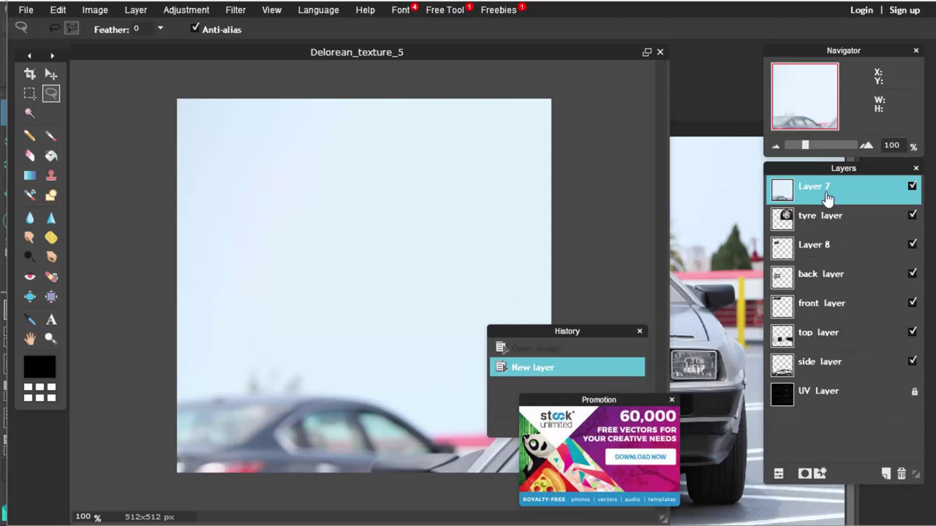
{"action": "left_click_drag", "start_coordinate": [821, 201], "coordinate": [902, 473]}
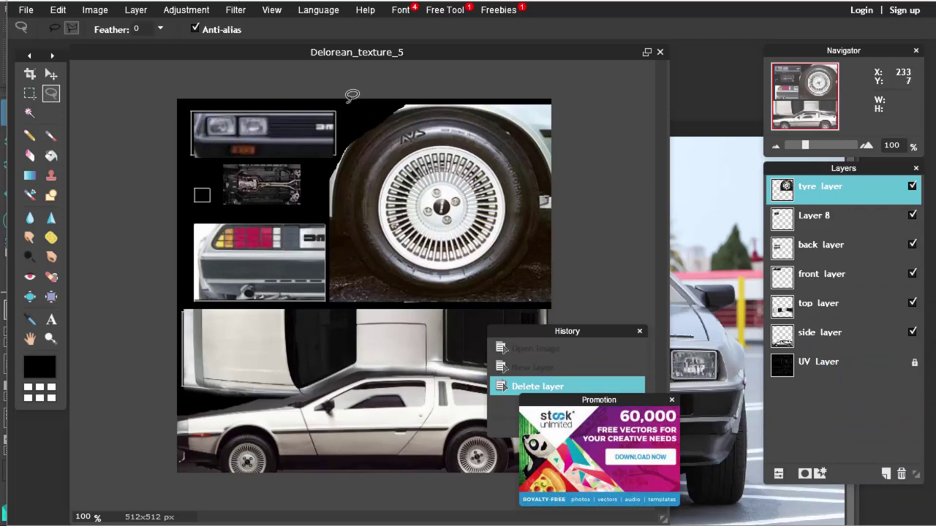
- Paste the copied grille and bumper cutout as a new layer and clear the leftover lasso selection
{"action": "key", "text": "ctrl+v"}
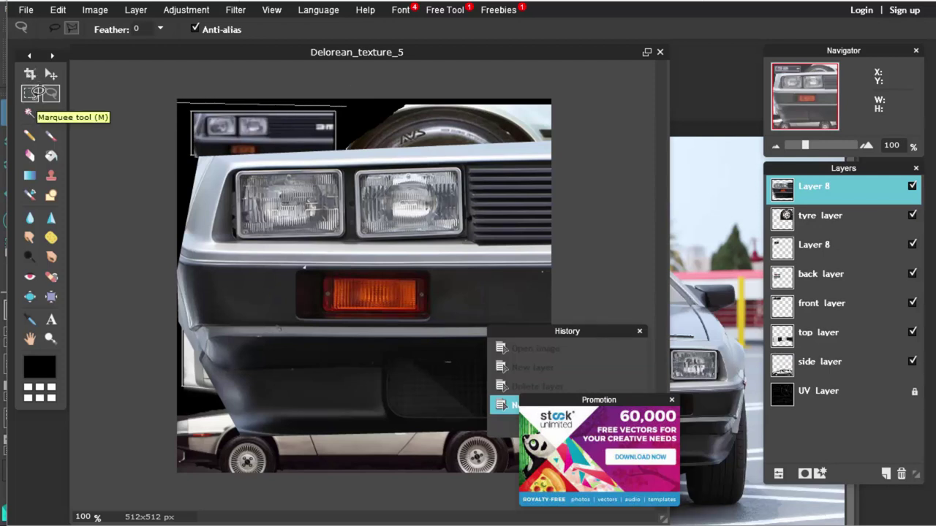
{"action": "left_click", "coordinate": [54, 28]}
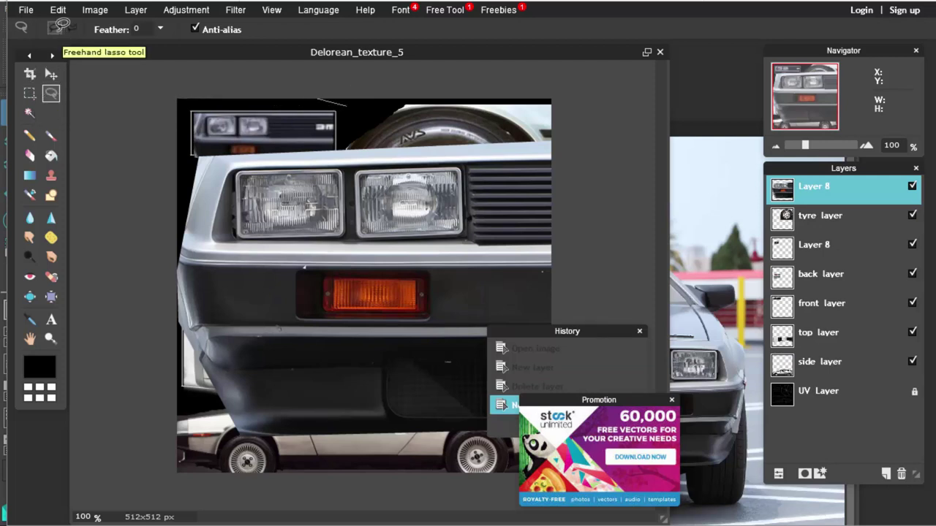
{"action": "left_click", "coordinate": [248, 119]}
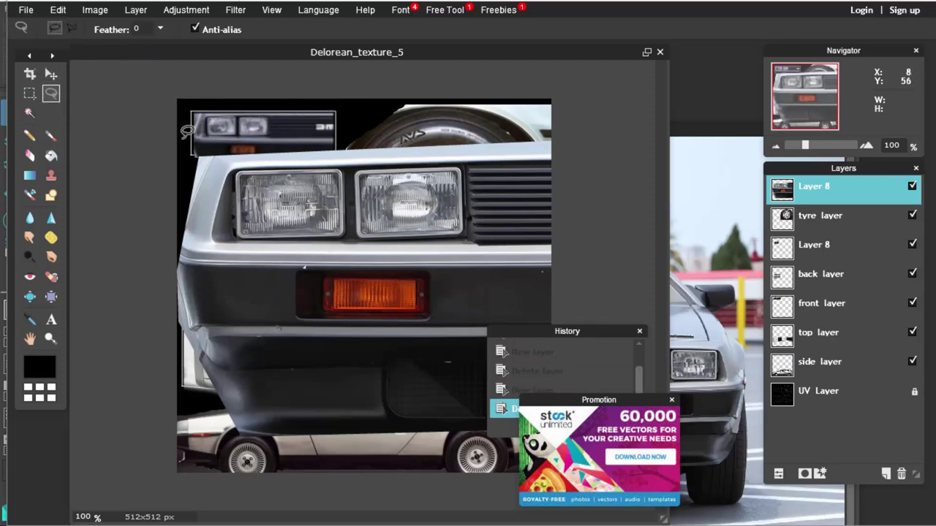
- Shrink the pasted front end with Free transform and place it over the old front image in the texture's upper-left corner
{"action": "left_click", "coordinate": [94, 18]}
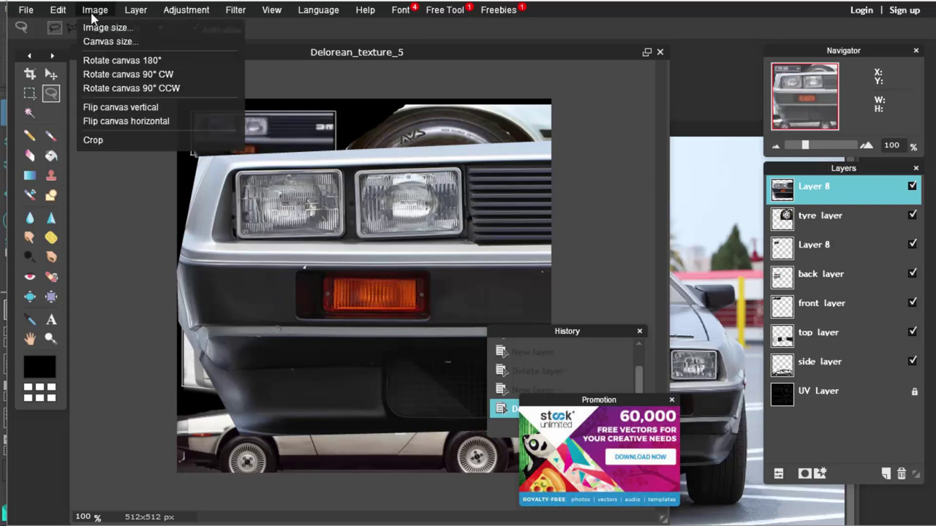
{"action": "mouse_move", "coordinate": [139, 11]}
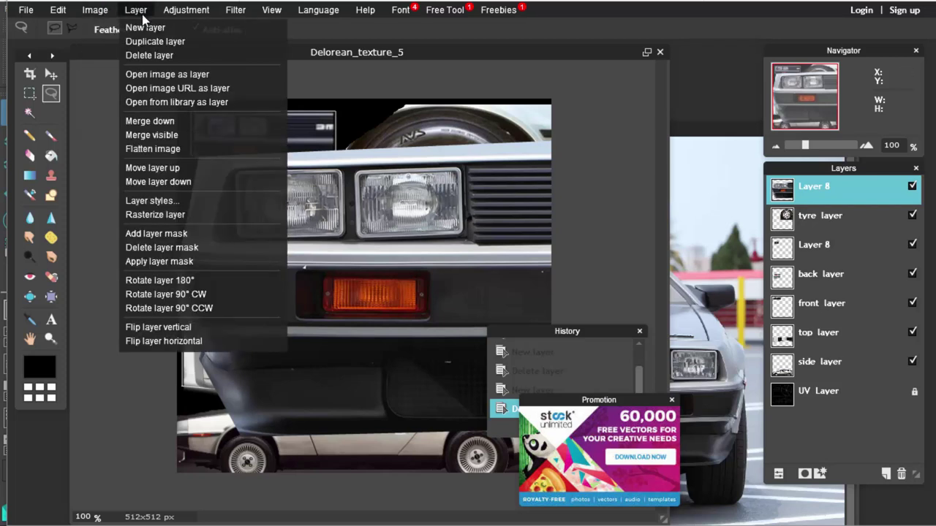
{"action": "mouse_move", "coordinate": [58, 11]}
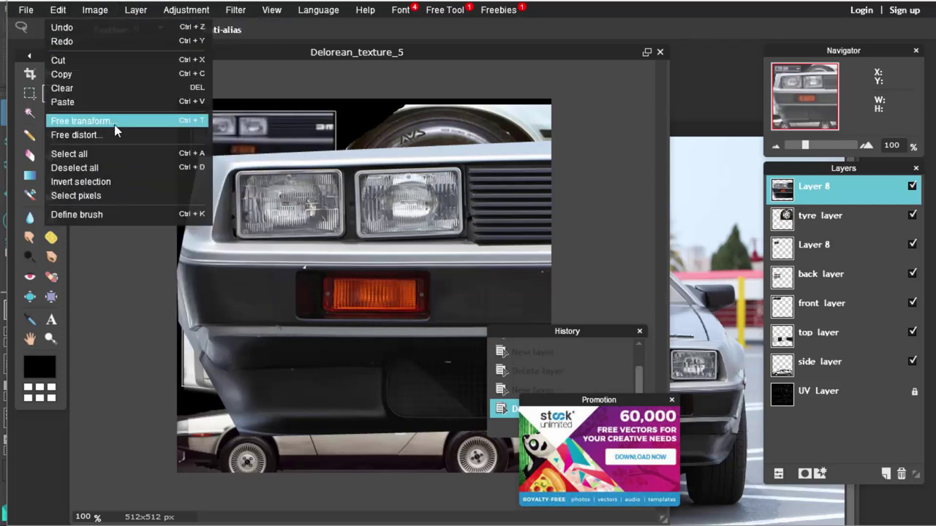
{"action": "left_click", "coordinate": [80, 121]}
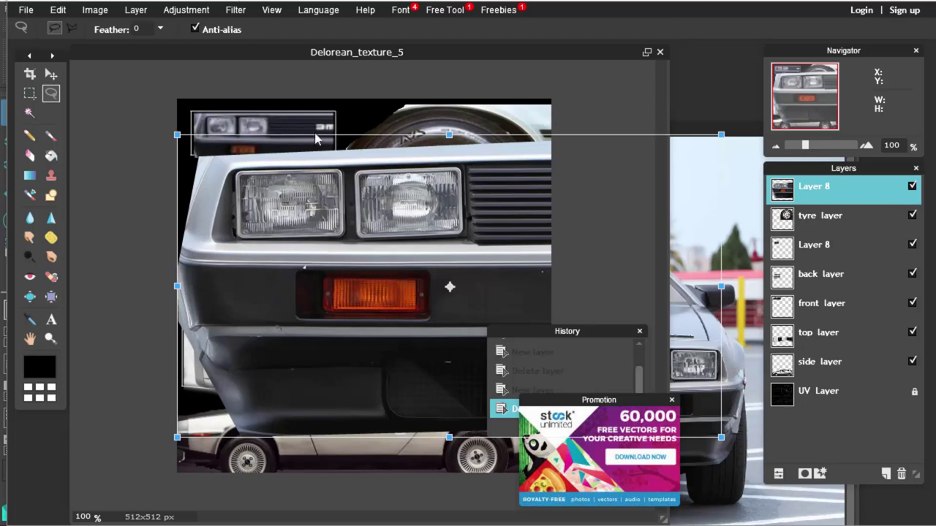
{"action": "left_click_drag", "start_coordinate": [177, 134], "coordinate": [352, 230]}
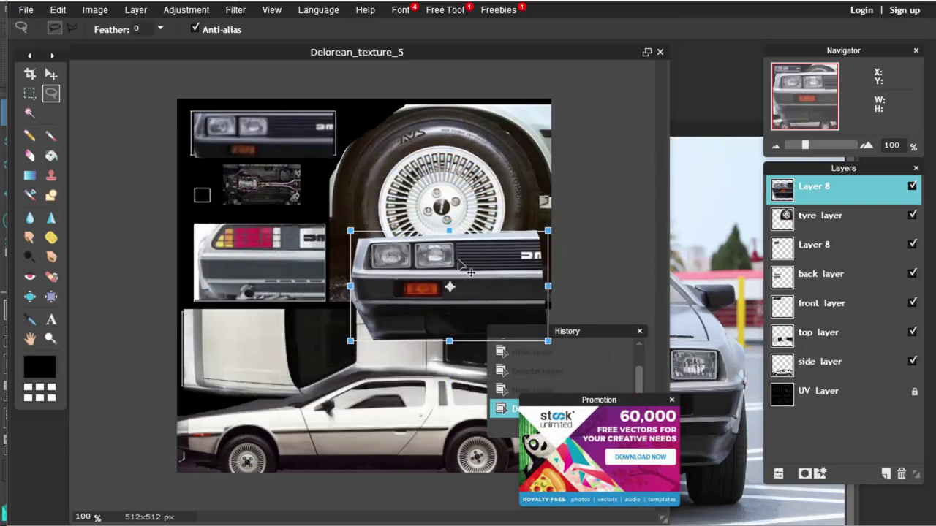
{"action": "left_click_drag", "start_coordinate": [480, 268], "coordinate": [411, 149]}
{"action": "left_click_drag", "start_coordinate": [479, 218], "coordinate": [356, 199]}
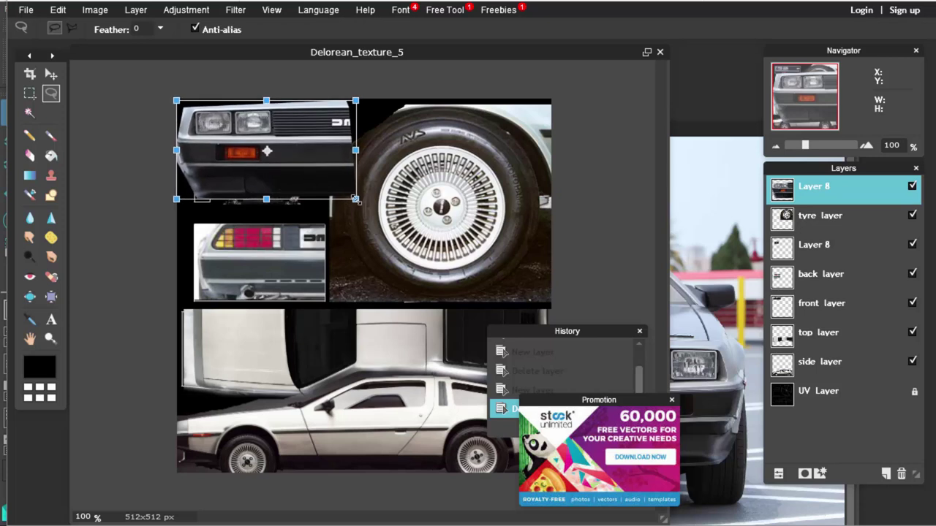
{"action": "key", "text": "Return"}
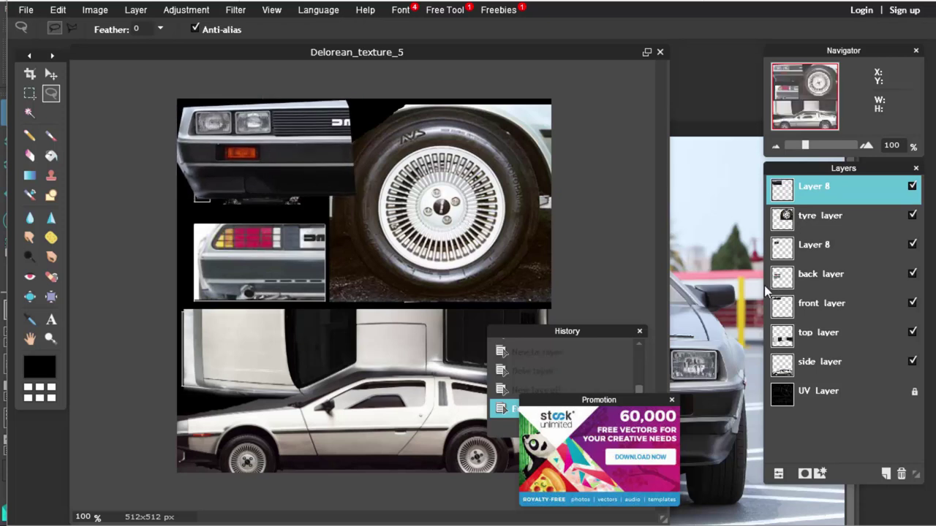
- Lower the pasted front-end layer's opacity to 46 and hide the old front layer
{"action": "left_click", "coordinate": [779, 474]}
{"action": "left_click", "coordinate": [850, 436]}
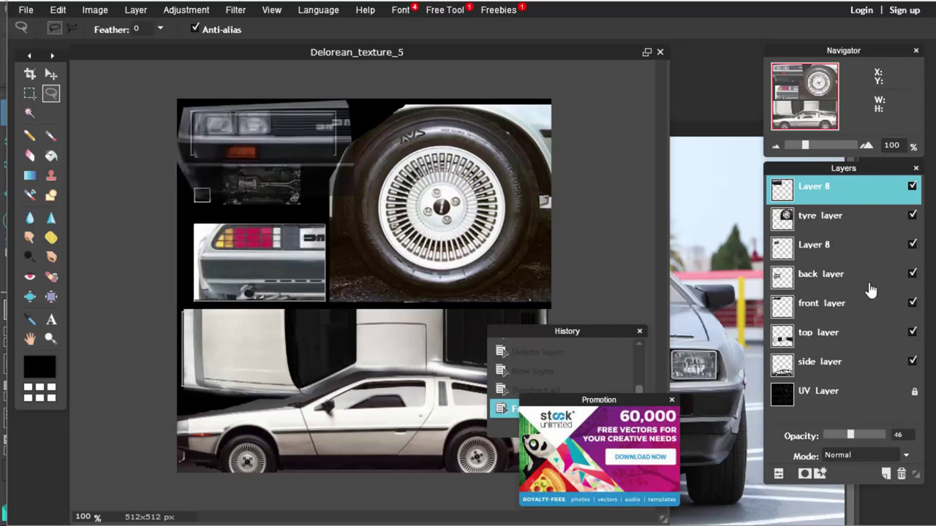
{"action": "left_click", "coordinate": [912, 303]}
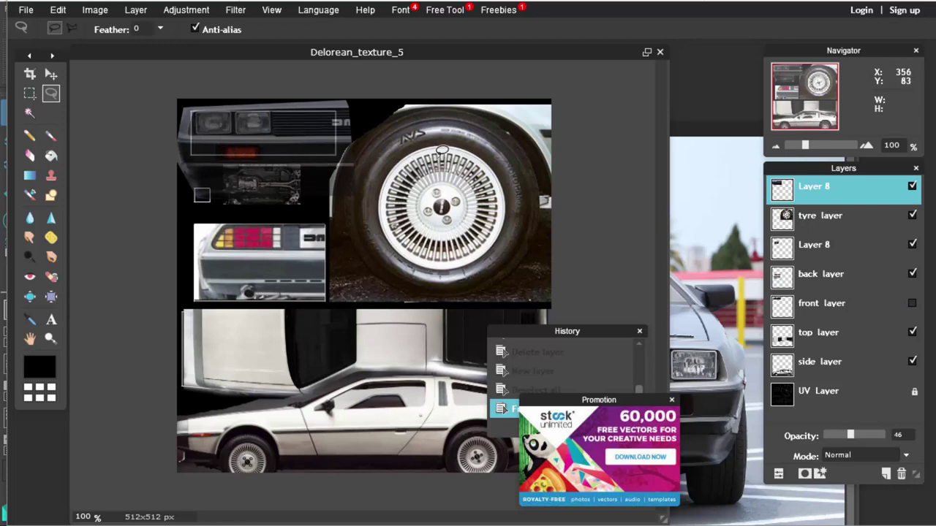
- Check the old front layer against the front UV outline at 240% zoom and delete that layer
{"action": "left_click", "coordinate": [51, 338]}
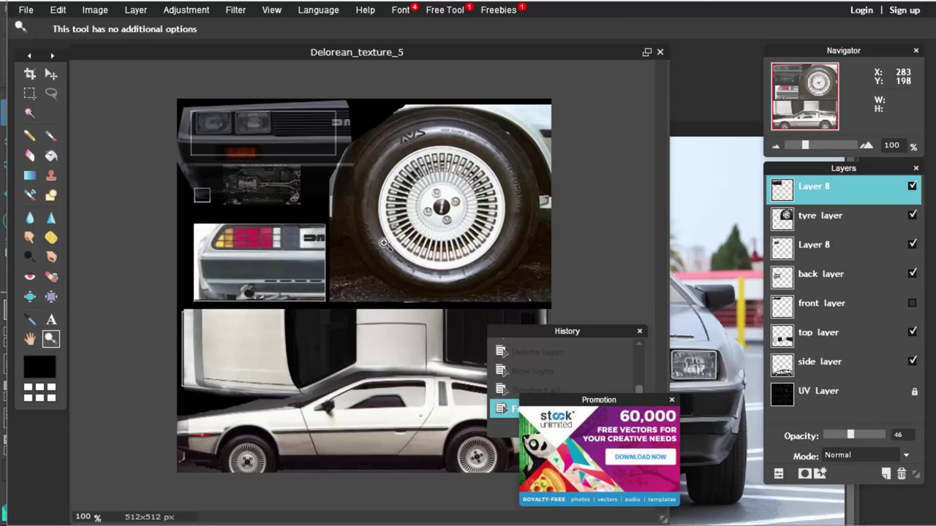
{"action": "left_click_drag", "start_coordinate": [382, 243], "coordinate": [158, 95]}
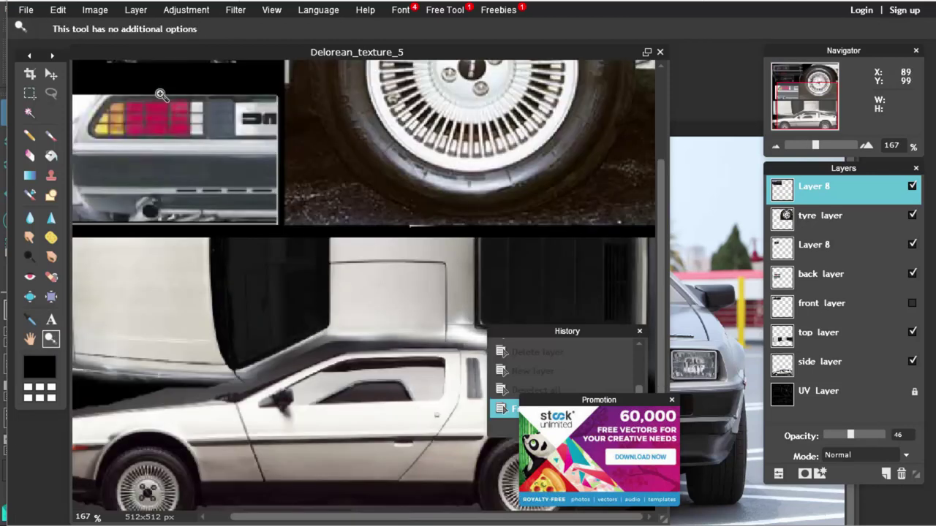
{"action": "scroll", "coordinate": [658, 217], "scroll_direction": "up", "scroll_amount": 5}
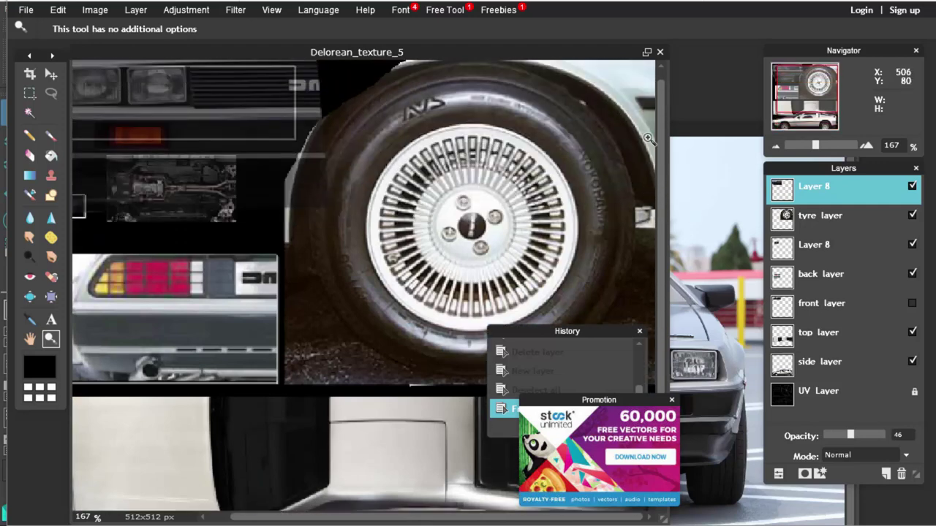
{"action": "left_click_drag", "start_coordinate": [421, 517], "coordinate": [386, 515]}
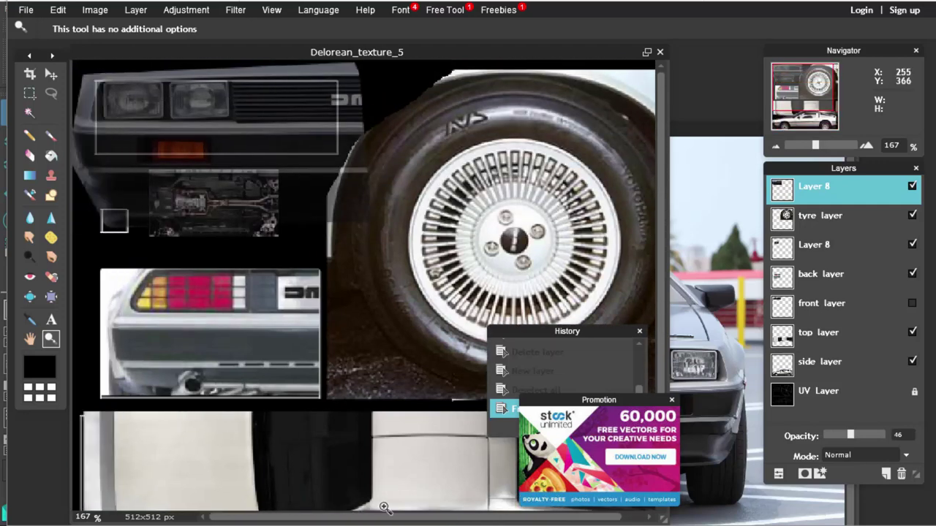
{"action": "left_click_drag", "start_coordinate": [818, 147], "coordinate": [815, 149]}
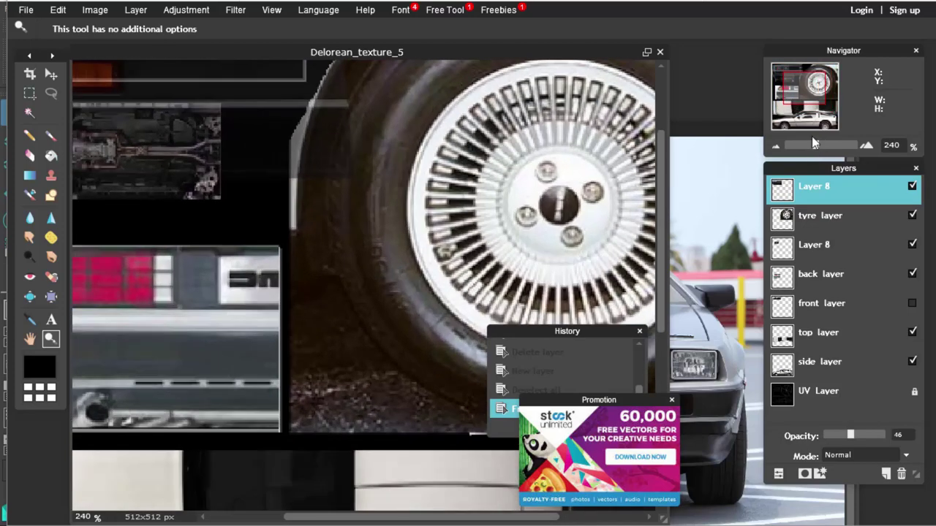
{"action": "left_click_drag", "start_coordinate": [805, 93], "coordinate": [795, 85]}
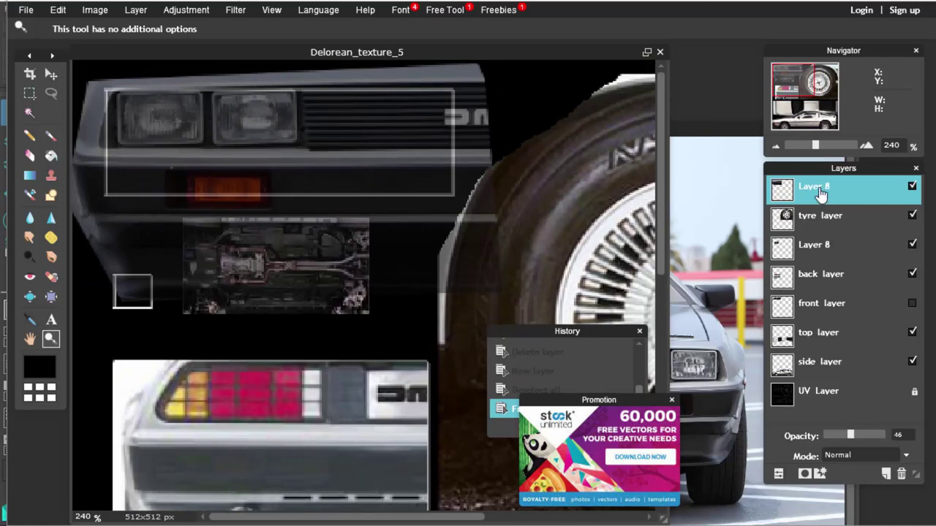
{"action": "left_click", "coordinate": [826, 306]}
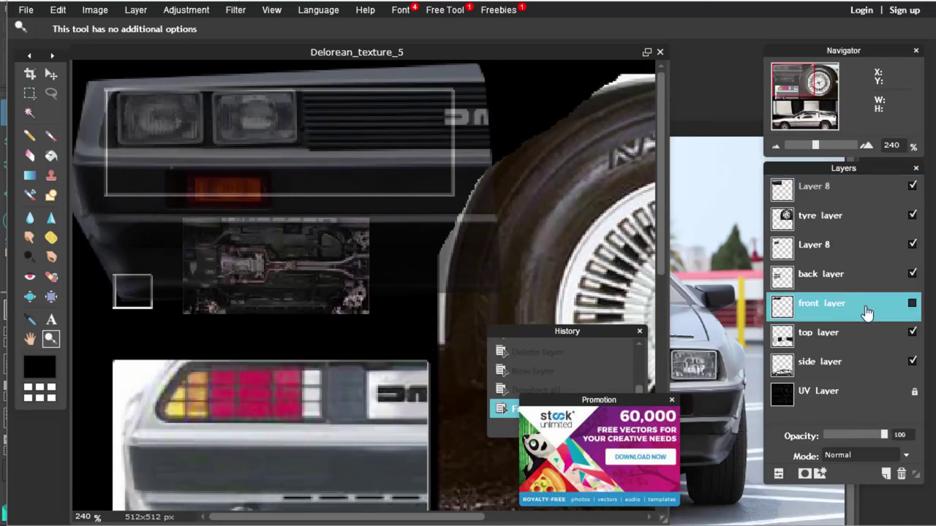
{"action": "left_click", "coordinate": [912, 303]}
{"action": "left_click", "coordinate": [912, 303]}
{"action": "left_click_drag", "start_coordinate": [831, 313], "coordinate": [906, 474]}
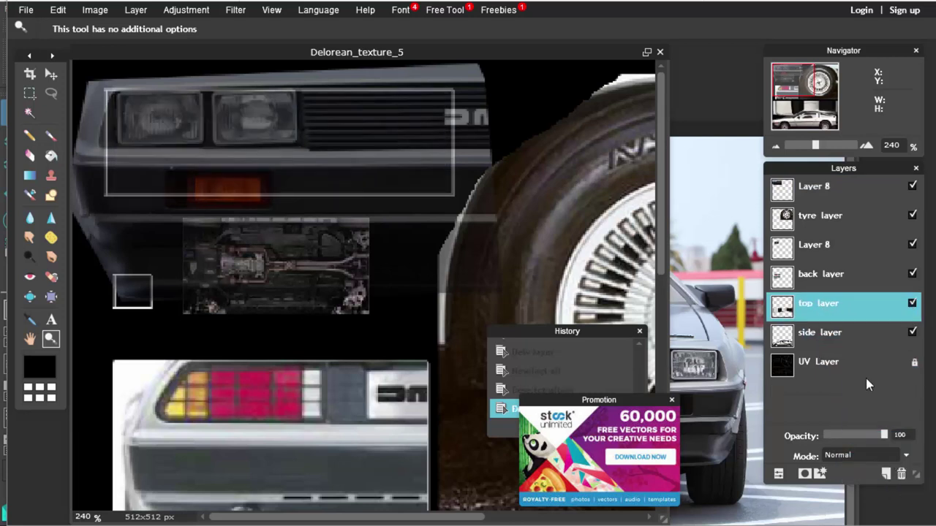
- Identify the undercarriage image's layer by toggling its visibility and rename it "under layer"
{"action": "left_click", "coordinate": [912, 246]}
{"action": "left_click", "coordinate": [913, 246]}
{"action": "left_click", "coordinate": [913, 247]}
{"action": "left_click", "coordinate": [913, 246]}
{"action": "double_click", "coordinate": [814, 246]}
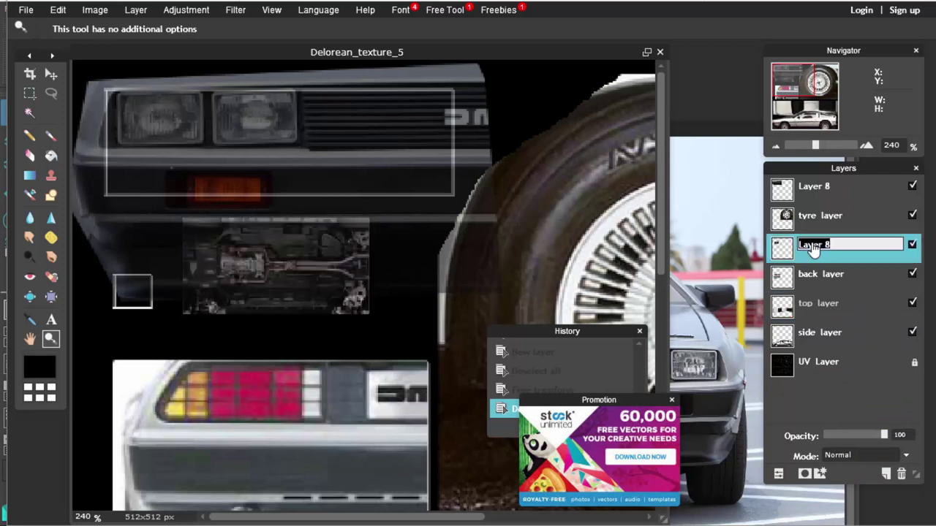
{"action": "type", "text": "under l"}
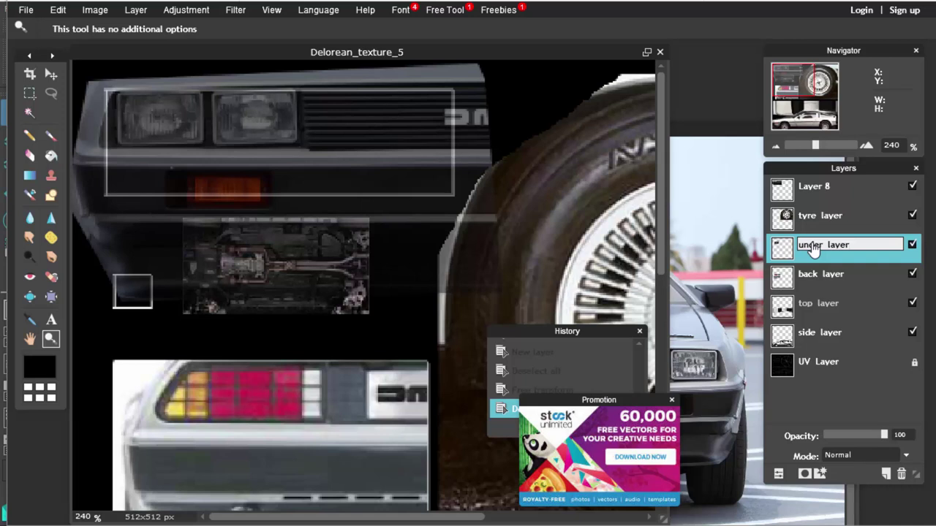
- Rename the topmost layer, which holds the new front-end image, as "front layer"
{"action": "left_click", "coordinate": [825, 188]}
{"action": "double_click", "coordinate": [823, 187]}
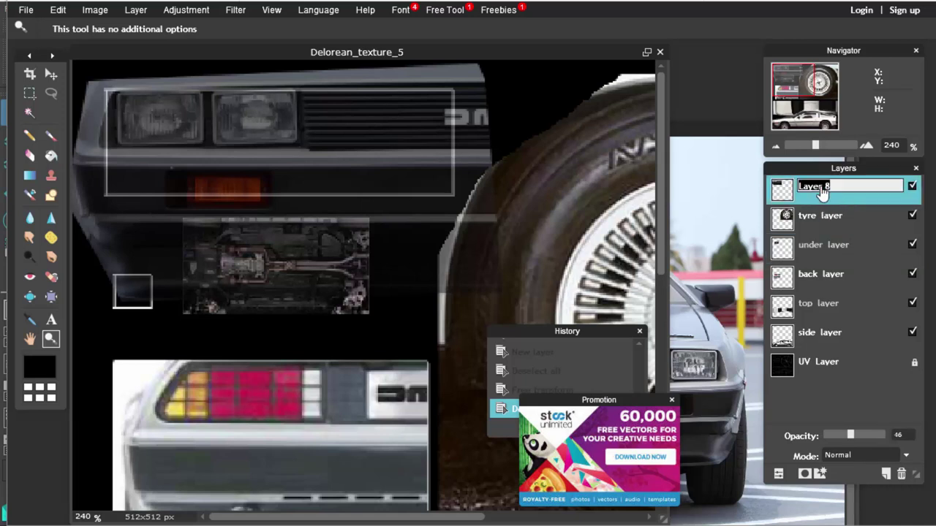
{"action": "type", "text": "front l"}
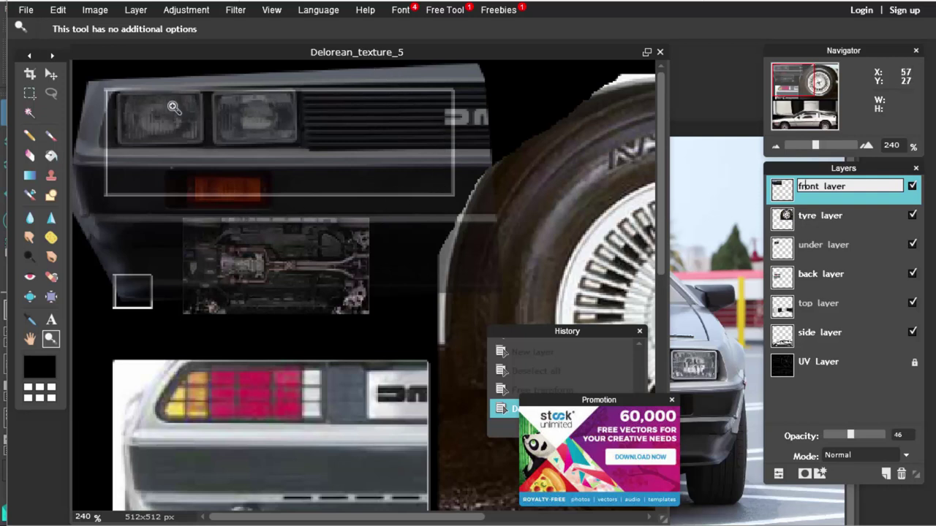
- Scale the front layer down with Free Transform and move it onto the left part of the front UV outline
{"action": "left_click", "coordinate": [29, 94]}
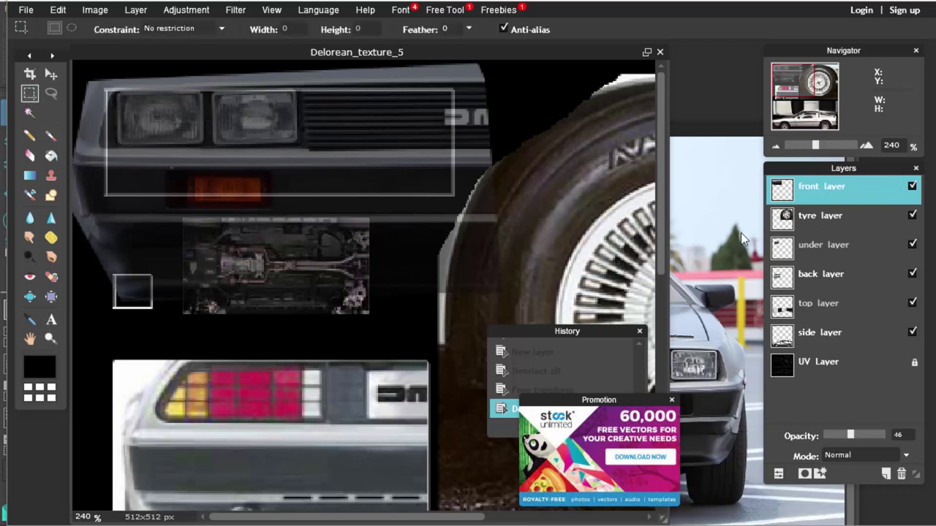
{"action": "left_click", "coordinate": [94, 10]}
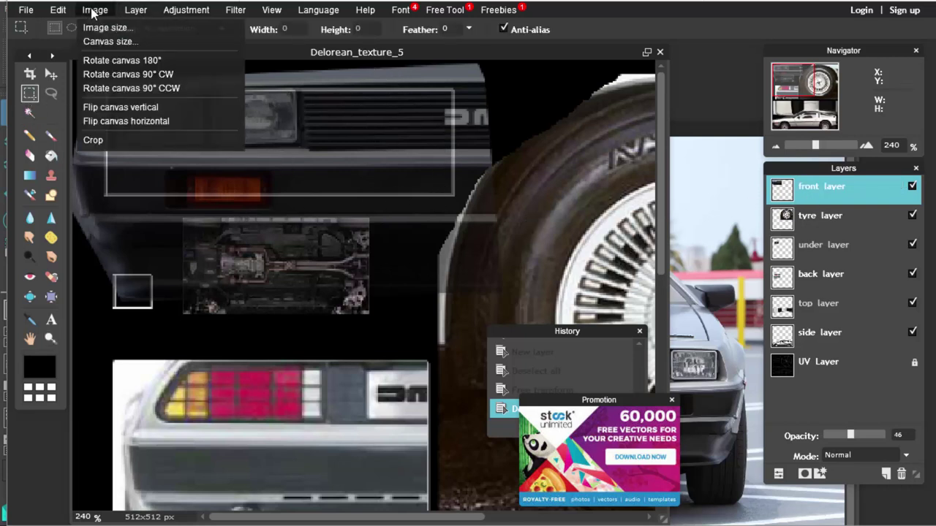
{"action": "left_click", "coordinate": [135, 10]}
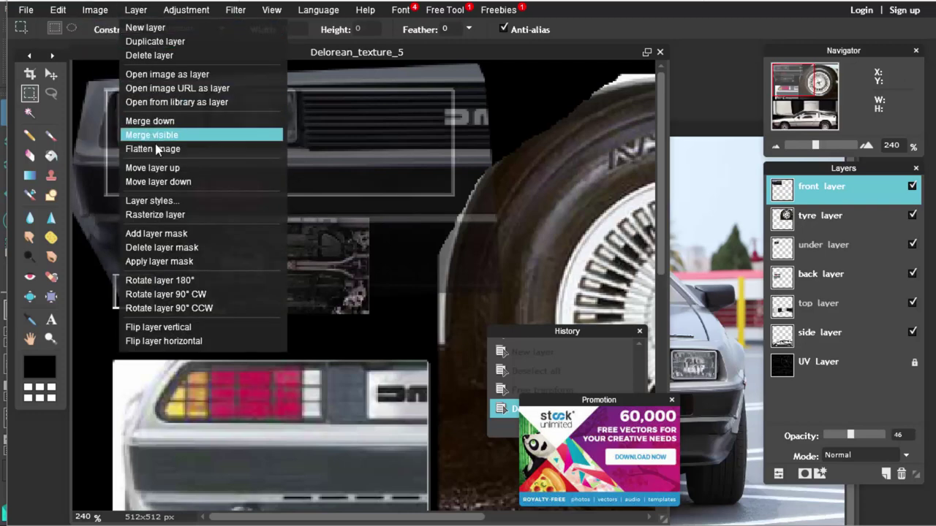
{"action": "left_click", "coordinate": [58, 10]}
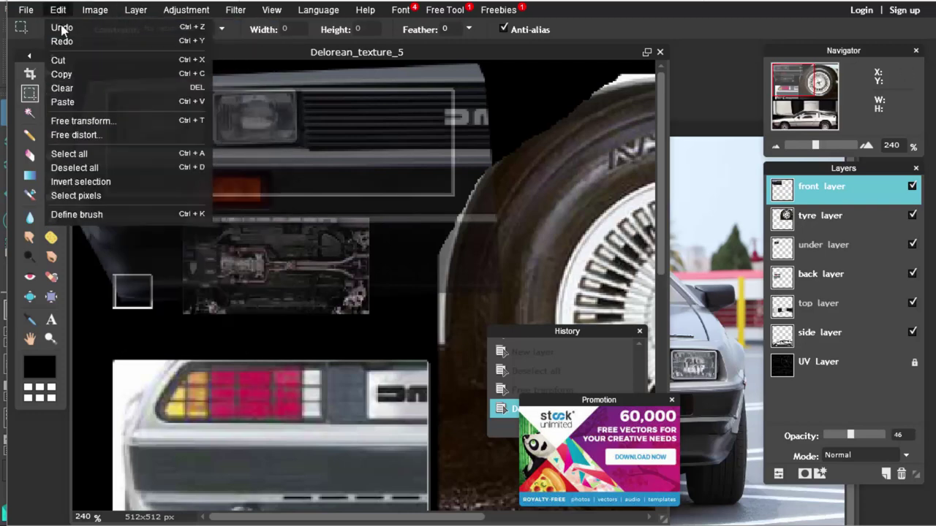
{"action": "left_click", "coordinate": [83, 117]}
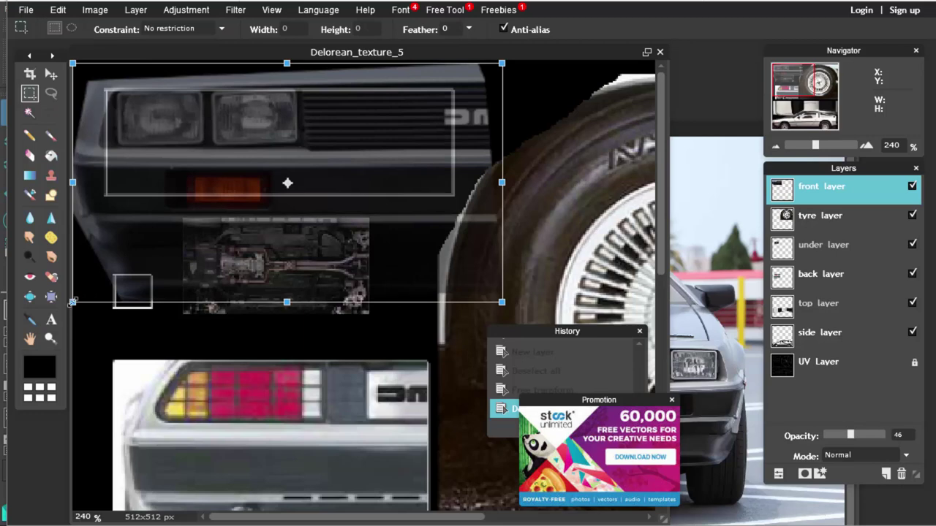
{"action": "left_click_drag", "start_coordinate": [72, 302], "coordinate": [109, 263]}
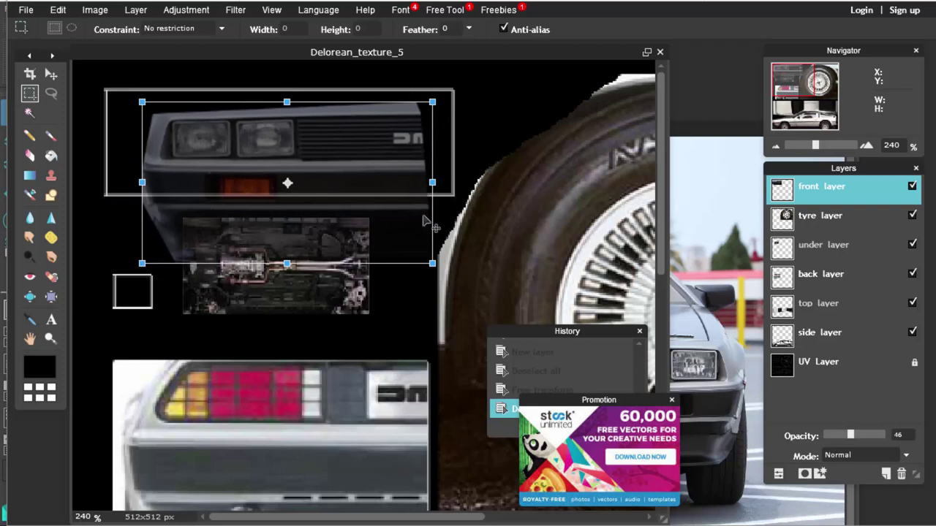
{"action": "left_click_drag", "start_coordinate": [256, 169], "coordinate": [213, 147]}
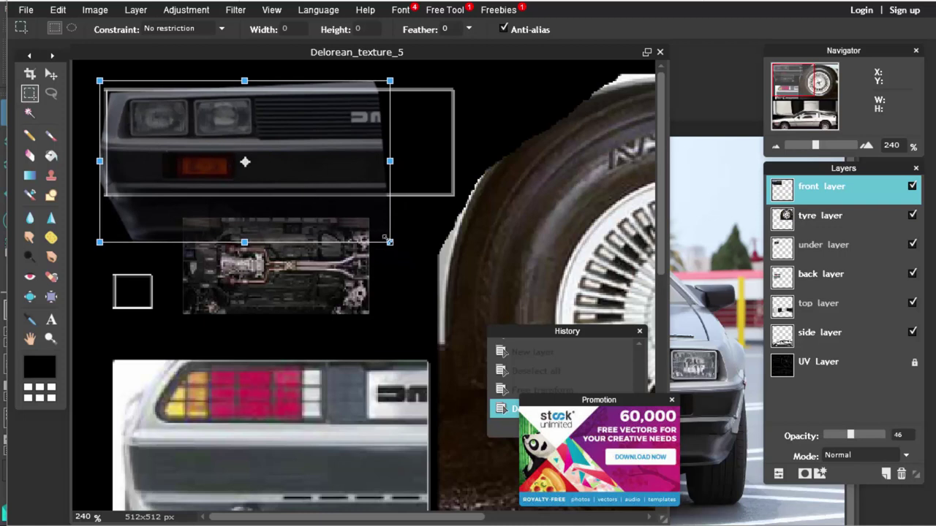
- Enlarge and reposition the front layer to span the front UV outline, apply the transform and raise its opacity to 99
{"action": "left_click_drag", "start_coordinate": [390, 242], "coordinate": [422, 258]}
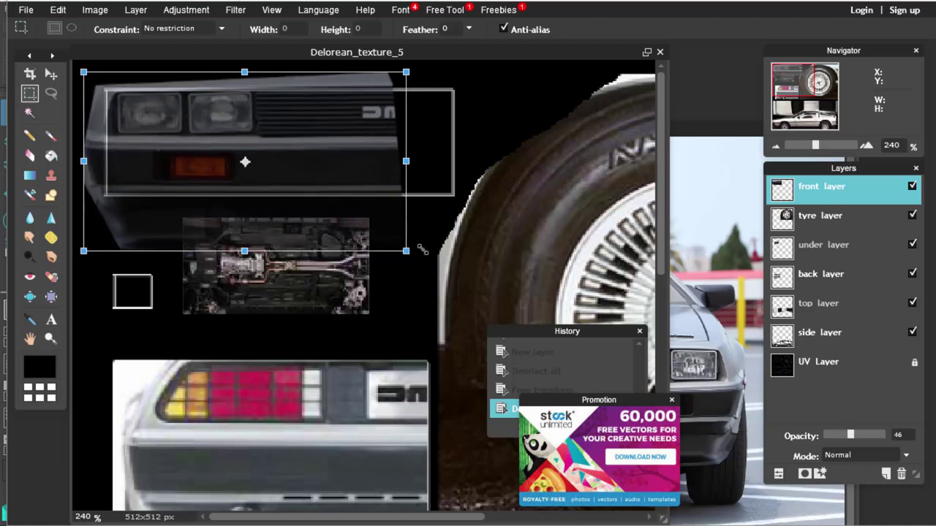
{"action": "mouse_move", "coordinate": [350, 150]}
{"action": "left_mouse_down"}
{"action": "mouse_move", "coordinate": [369, 155]}
{"action": "mouse_move", "coordinate": [352, 147]}
{"action": "left_mouse_up"}
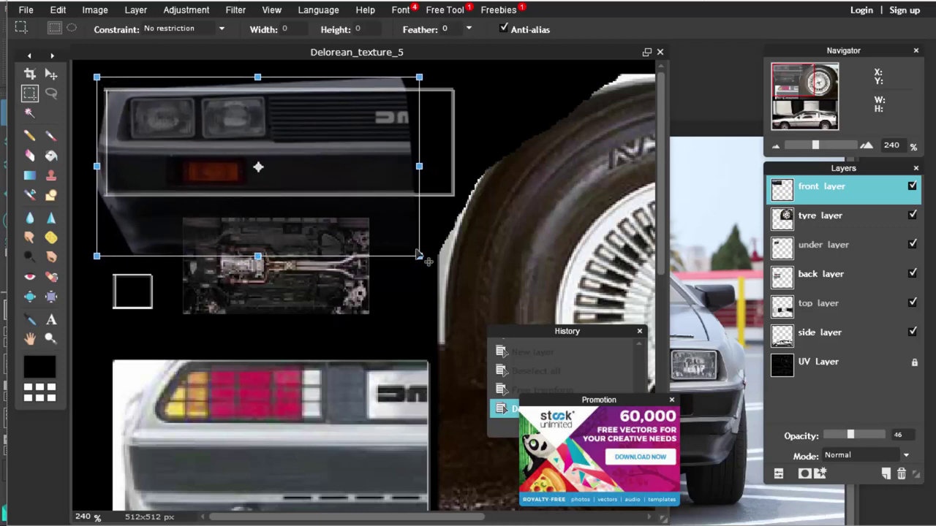
{"action": "left_click_drag", "start_coordinate": [418, 255], "coordinate": [453, 268]}
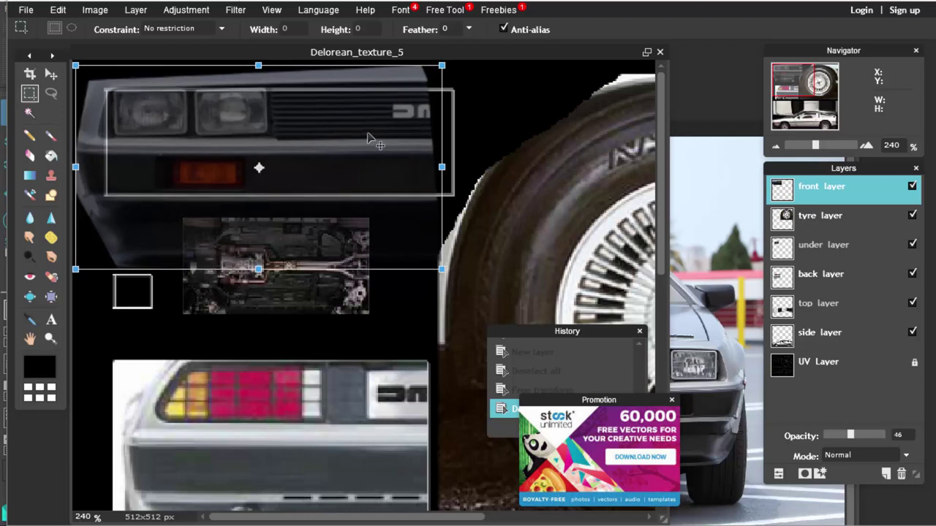
{"action": "mouse_move", "coordinate": [372, 142]}
{"action": "left_mouse_down"}
{"action": "mouse_move", "coordinate": [393, 151]}
{"action": "mouse_move", "coordinate": [388, 139]}
{"action": "left_mouse_up"}
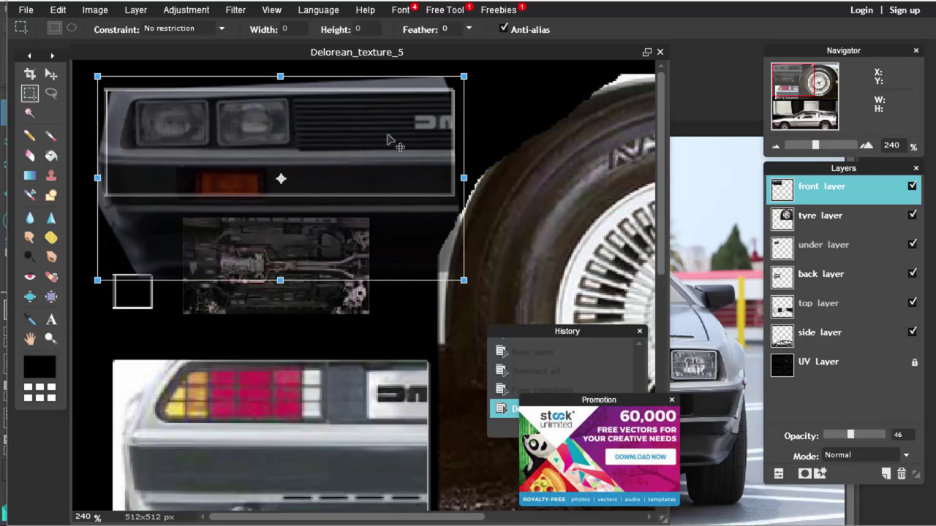
{"action": "key", "text": "Return"}
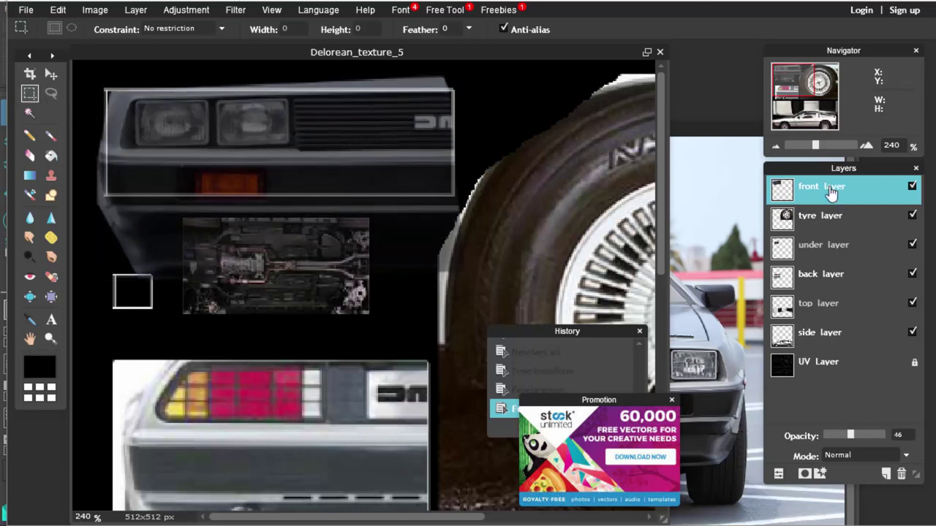
{"action": "left_click_drag", "start_coordinate": [853, 437], "coordinate": [883, 436]}
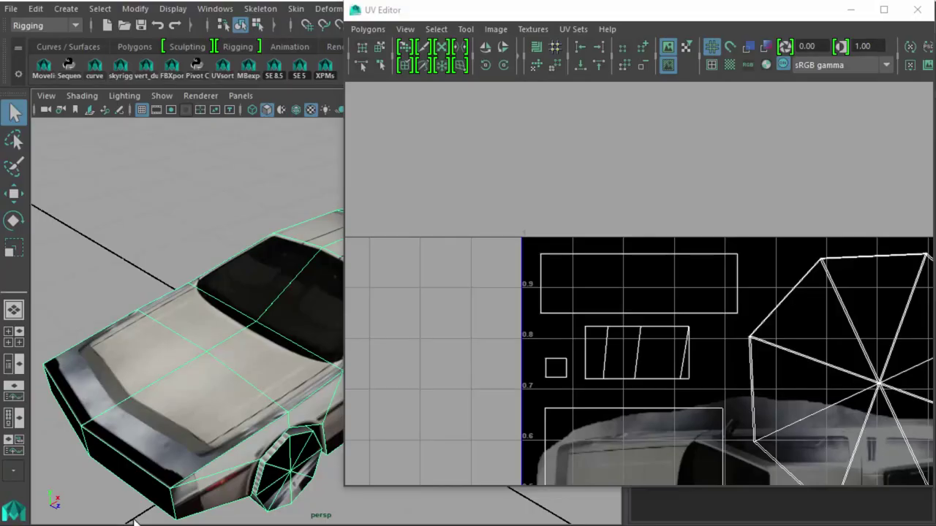
- Close Maya's UV Editor and inspect the texture on the DeLorean mesh, examining the side windows, windscreen and roof edges up close
{"action": "left_click", "coordinate": [916, 9]}
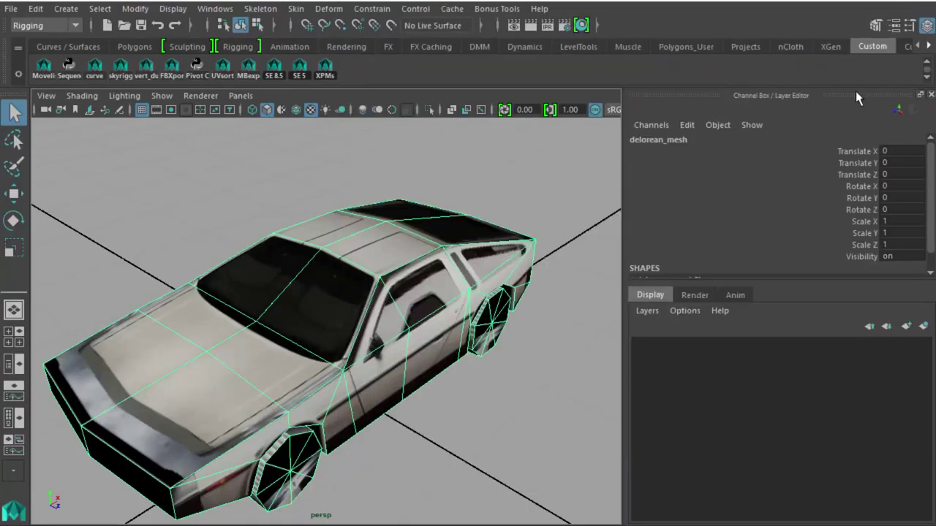
{"action": "left_click_drag", "start_coordinate": [349, 426], "coordinate": [184, 397]}
{"action": "left_click_drag", "start_coordinate": [364, 444], "coordinate": [440, 337]}
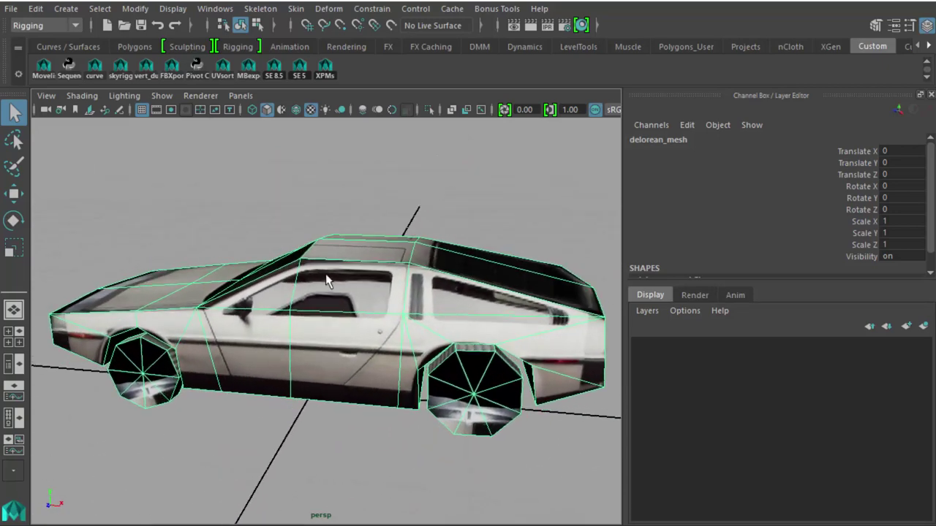
{"action": "mouse_move", "coordinate": [327, 282]}
{"action": "left_mouse_down"}
{"action": "mouse_move", "coordinate": [359, 278]}
{"action": "mouse_move", "coordinate": [334, 268]}
{"action": "left_mouse_up"}
{"action": "scroll", "coordinate": [337, 269], "scroll_direction": "up", "scroll_amount": 6}
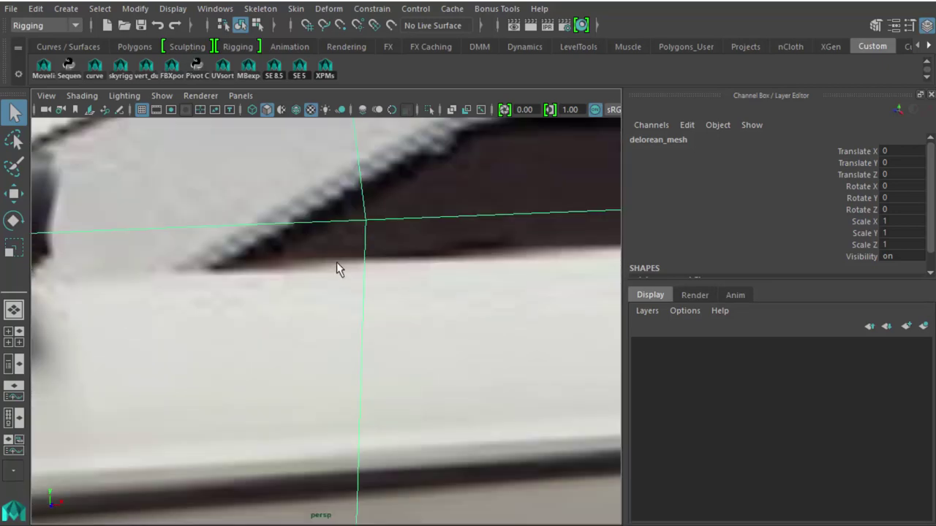
{"action": "scroll", "coordinate": [376, 338], "scroll_direction": "down", "scroll_amount": 5}
{"action": "left_click_drag", "start_coordinate": [376, 339], "coordinate": [437, 324]}
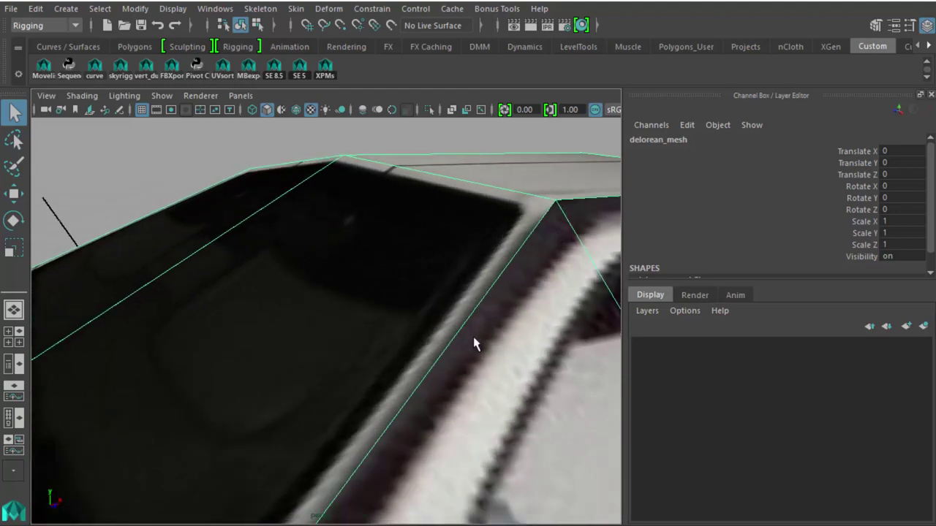
{"action": "scroll", "coordinate": [474, 343], "scroll_direction": "down", "scroll_amount": 4}
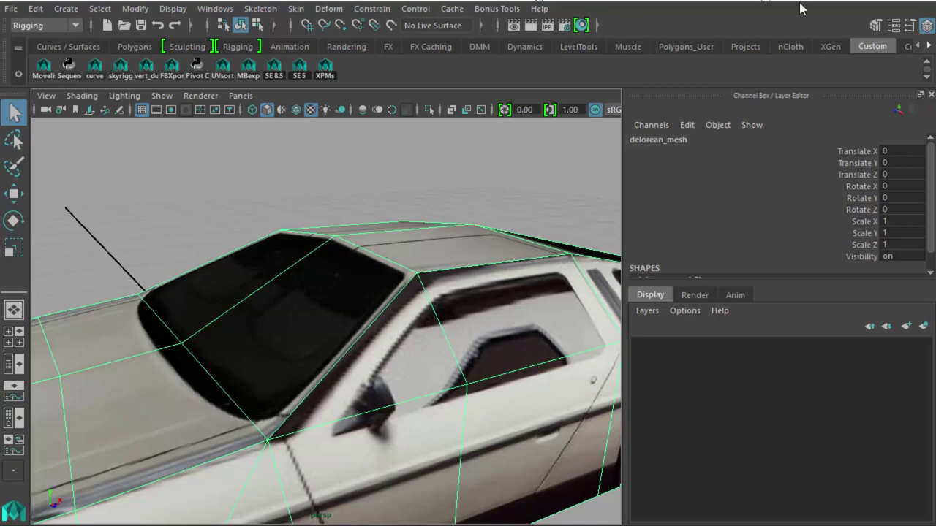
- Switch back to Pixlr and check the front layer against the UV outline at 39 opacity, restoring it to 100
{"action": "key", "text": "alt+Tab"}
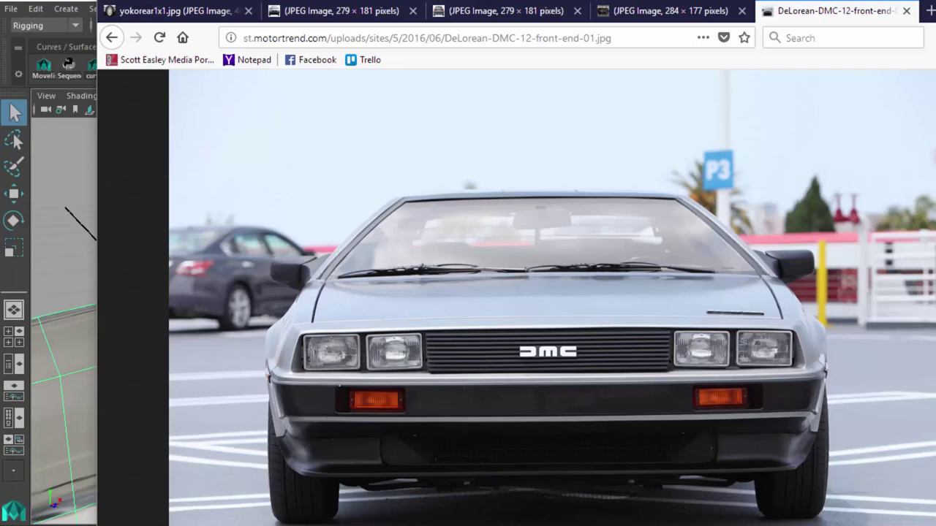
{"action": "key", "text": "alt+Tab"}
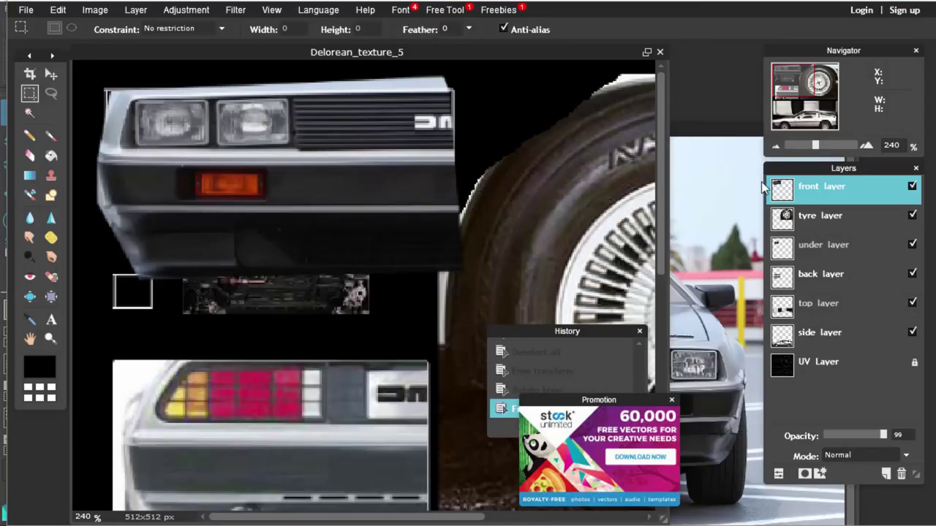
{"action": "left_click", "coordinate": [845, 433]}
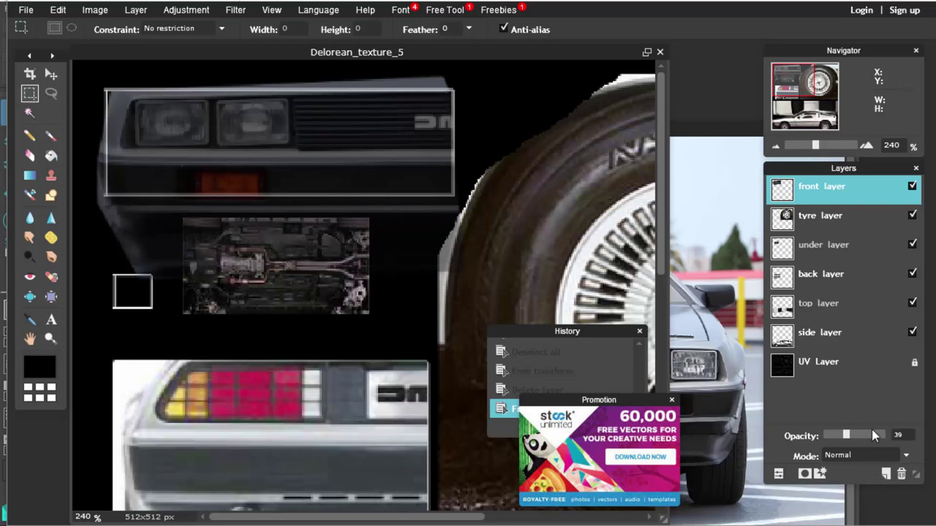
{"action": "left_click_drag", "start_coordinate": [878, 434], "coordinate": [890, 435]}
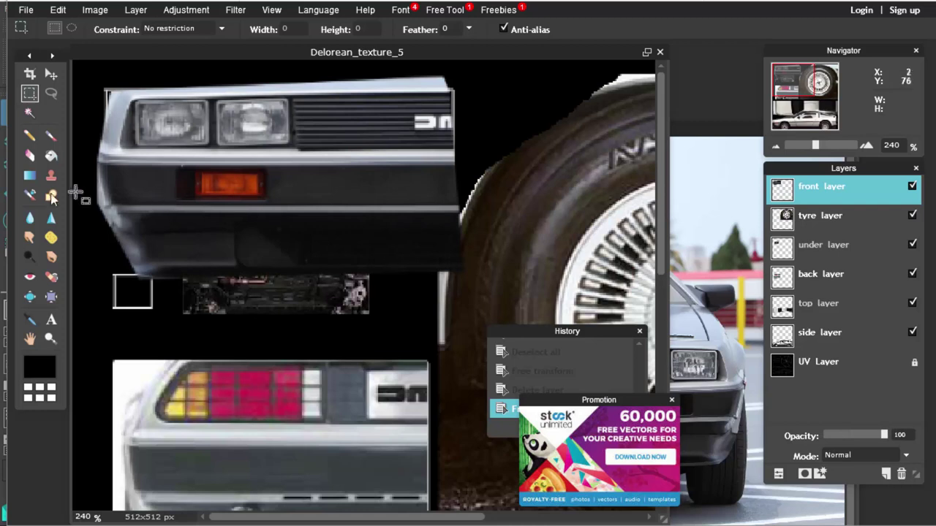
- Smudge the front image's right edge and upper-left corner outward over the UV outline with brush 50 and strength 50
{"action": "left_click", "coordinate": [31, 241]}
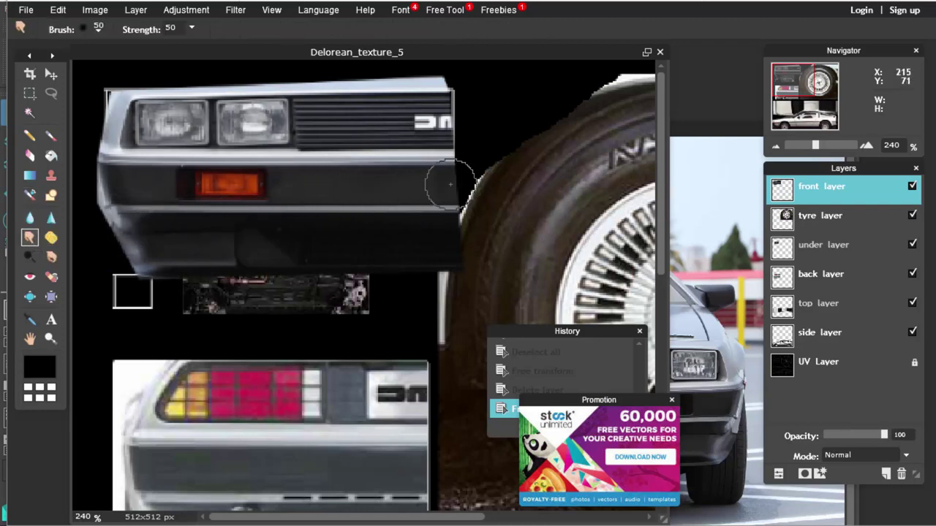
{"action": "mouse_move", "coordinate": [450, 184]}
{"action": "left_mouse_down"}
{"action": "mouse_move", "coordinate": [459, 142]}
{"action": "mouse_move", "coordinate": [446, 139]}
{"action": "mouse_move", "coordinate": [443, 98]}
{"action": "mouse_move", "coordinate": [454, 110]}
{"action": "mouse_move", "coordinate": [456, 87]}
{"action": "mouse_move", "coordinate": [432, 91]}
{"action": "left_mouse_up"}
{"action": "key", "text": "ctrl+z"}
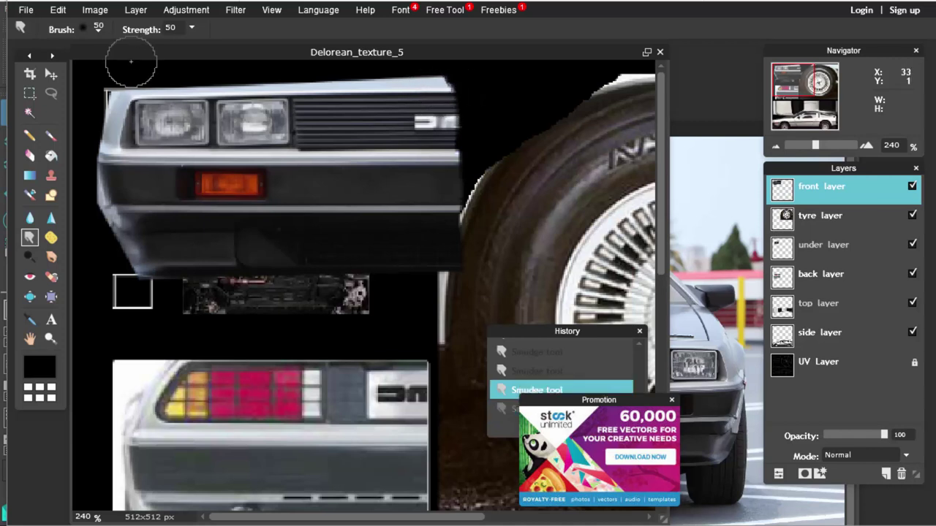
{"action": "left_click_drag", "start_coordinate": [105, 69], "coordinate": [98, 73]}
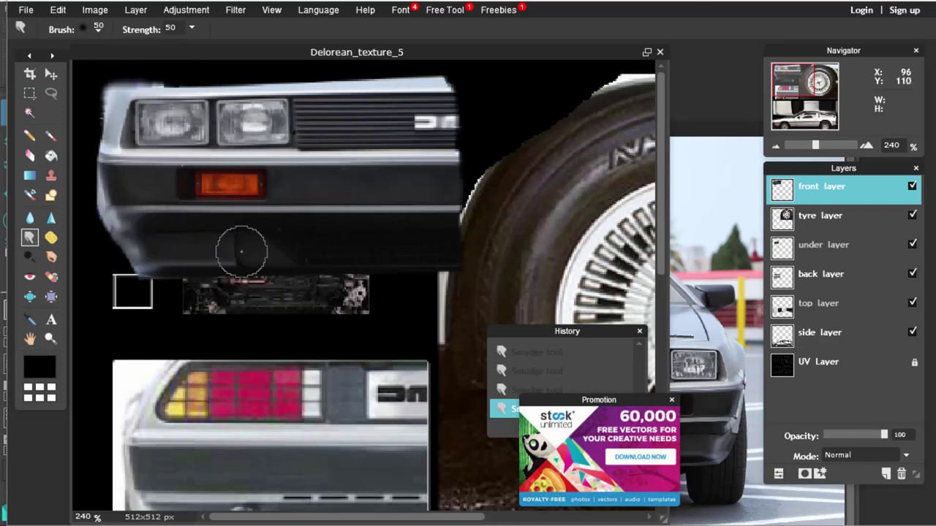
{"action": "left_click", "coordinate": [66, 11]}
{"action": "left_click", "coordinate": [113, 121]}
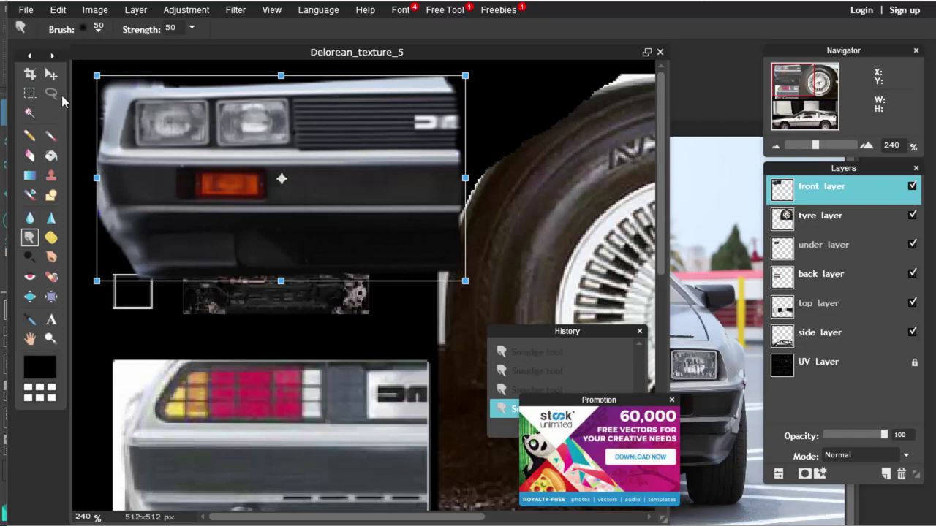
{"action": "left_click", "coordinate": [30, 94]}
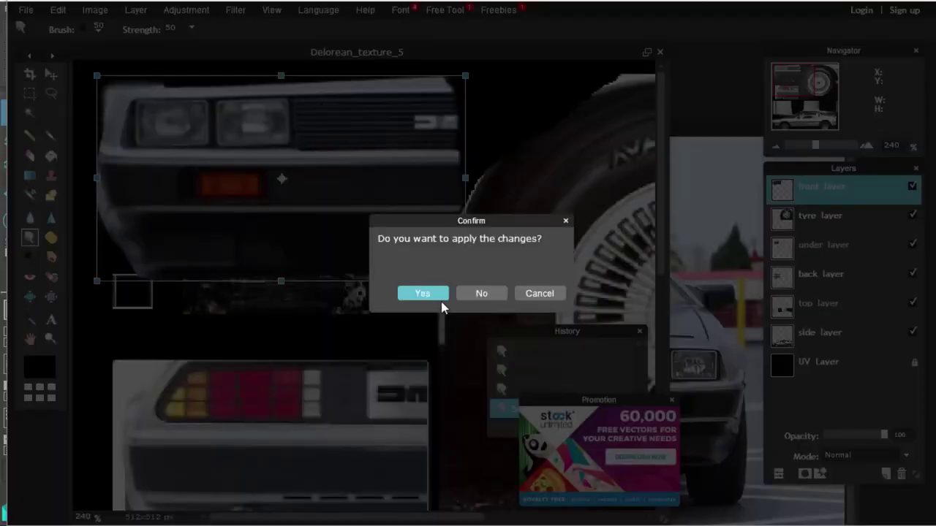
{"action": "left_click", "coordinate": [439, 297]}
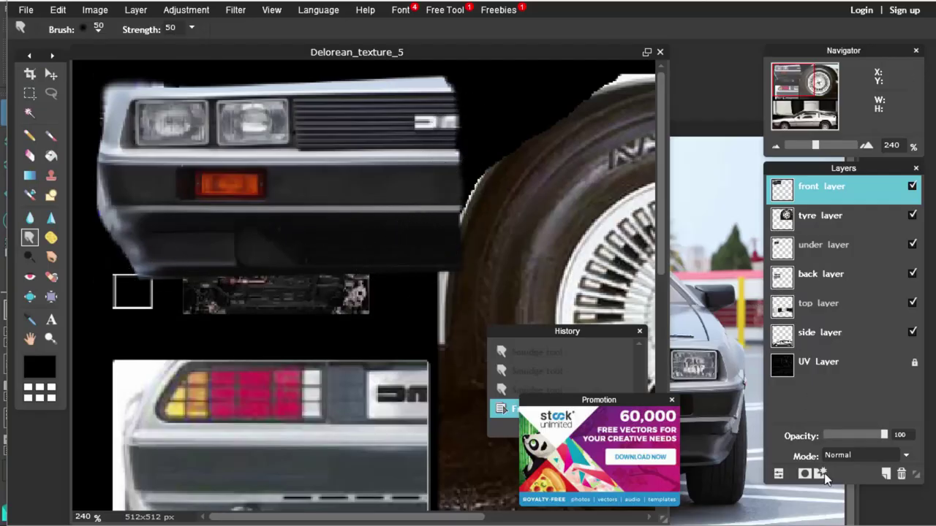
- Select an area of about 225 × 63 px below the front UV outline, clear the front layer's lower bumper there and deselect
{"action": "left_click", "coordinate": [31, 94]}
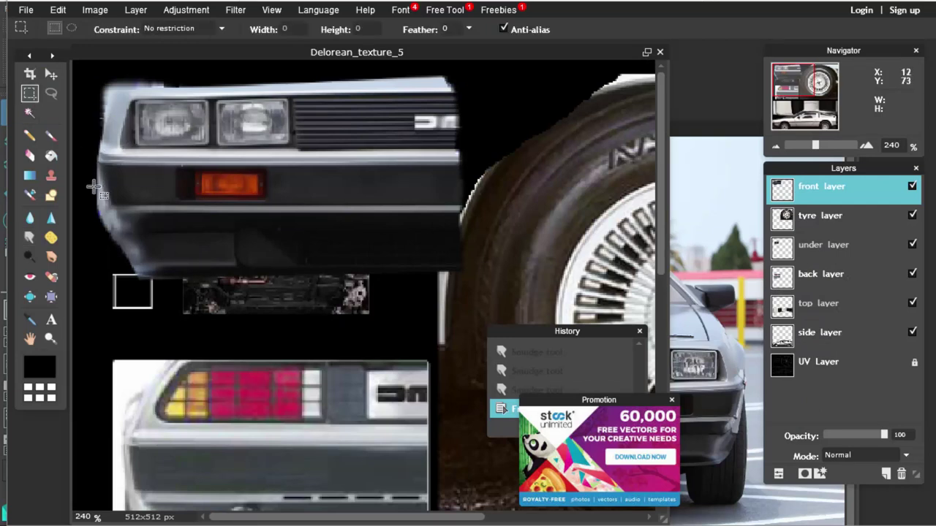
{"action": "left_click_drag", "start_coordinate": [89, 200], "coordinate": [483, 310]}
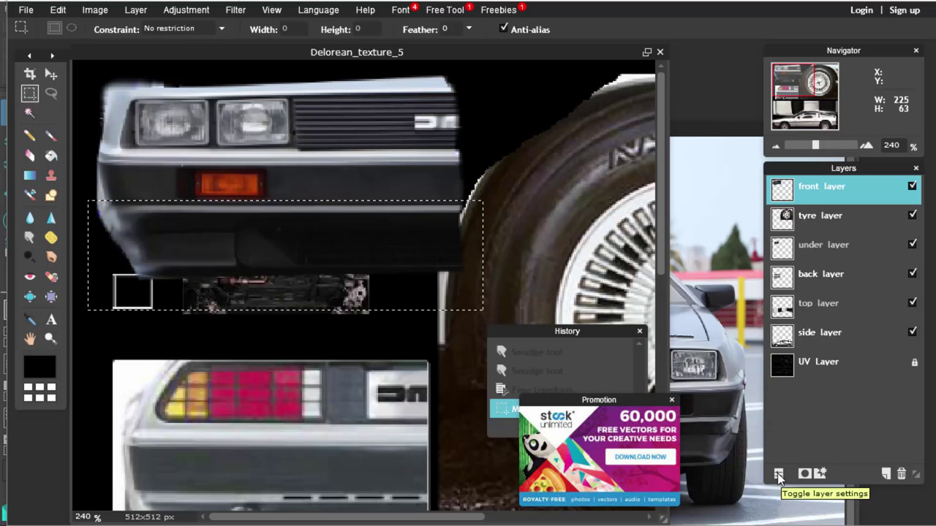
{"action": "left_click", "coordinate": [856, 435]}
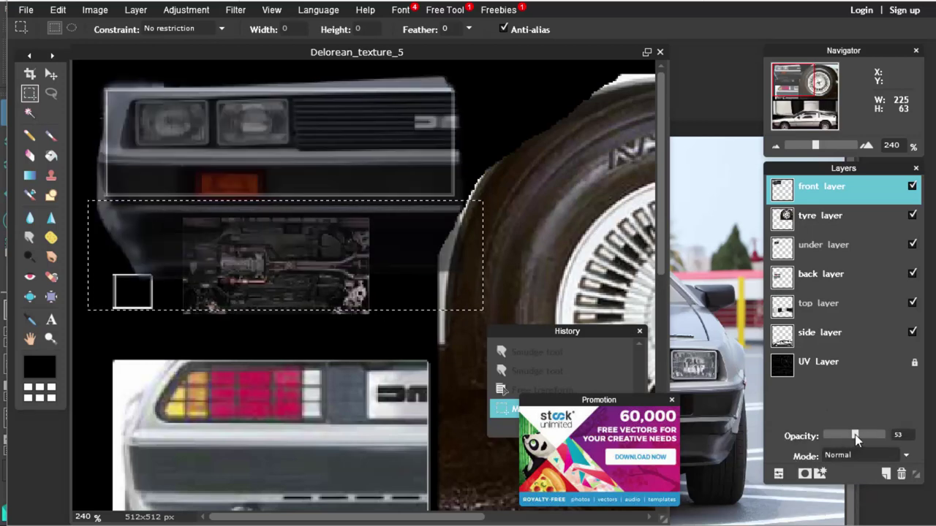
{"action": "left_click_drag", "start_coordinate": [855, 435], "coordinate": [886, 435]}
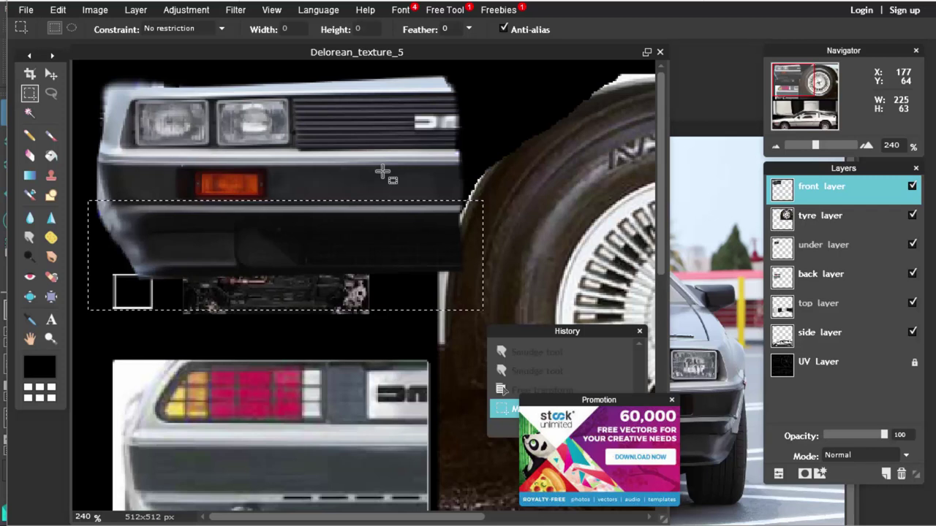
{"action": "key", "text": "Delete"}
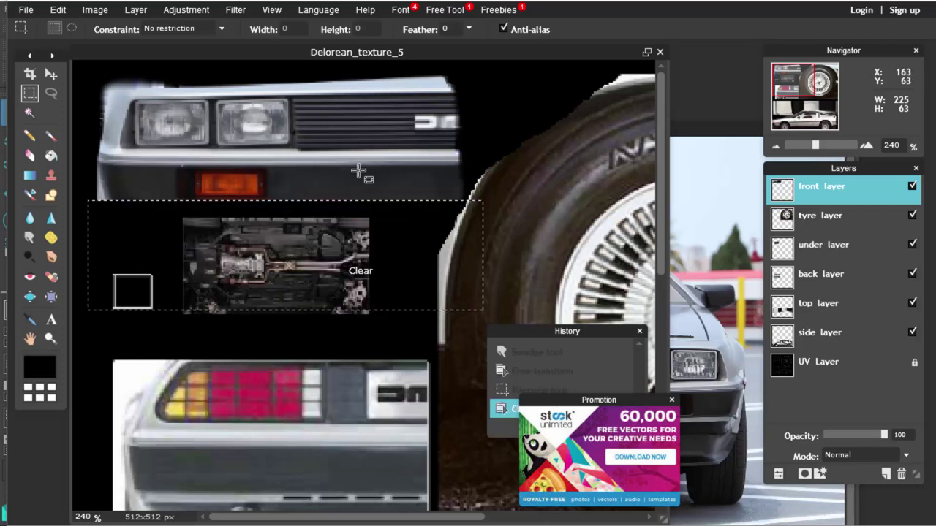
{"action": "left_click", "coordinate": [508, 151]}
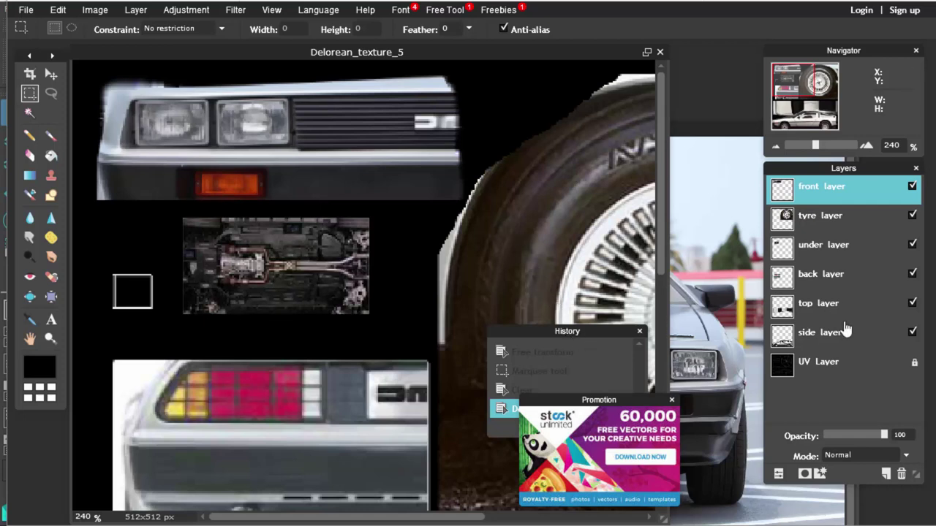
- Rename the tyre layer as "tire layer"
{"action": "left_click", "coordinate": [813, 218]}
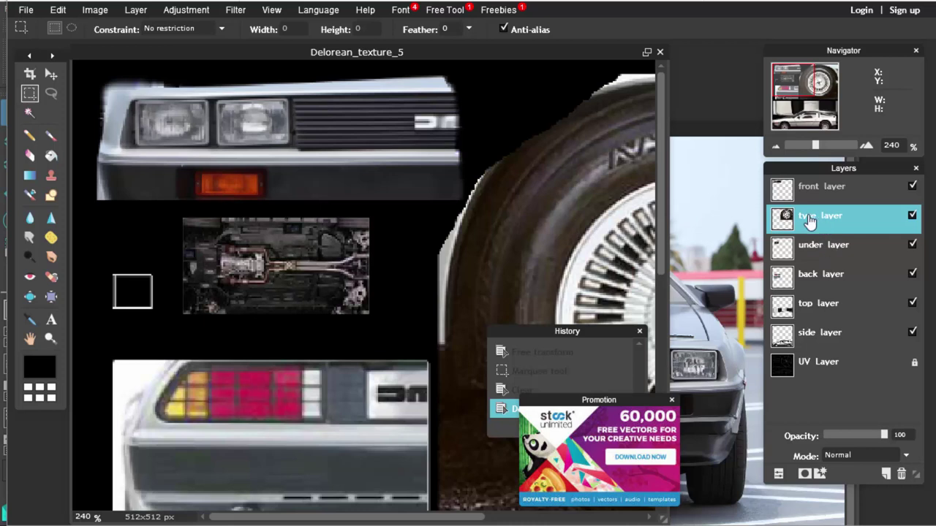
{"action": "double_click", "coordinate": [809, 218]}
{"action": "left_click", "coordinate": [809, 219]}
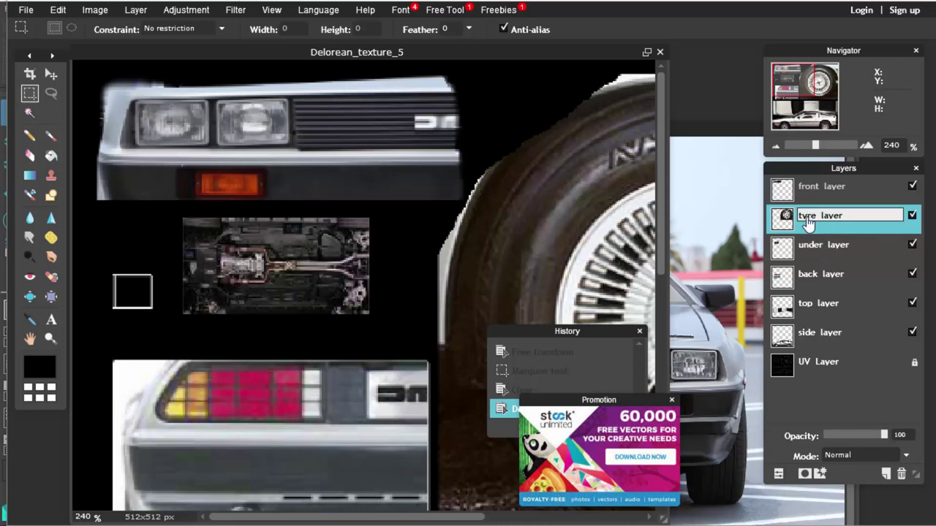
{"action": "key", "text": "BackSpace"}
{"action": "type", "text": "i"}
{"action": "key", "text": "Return"}
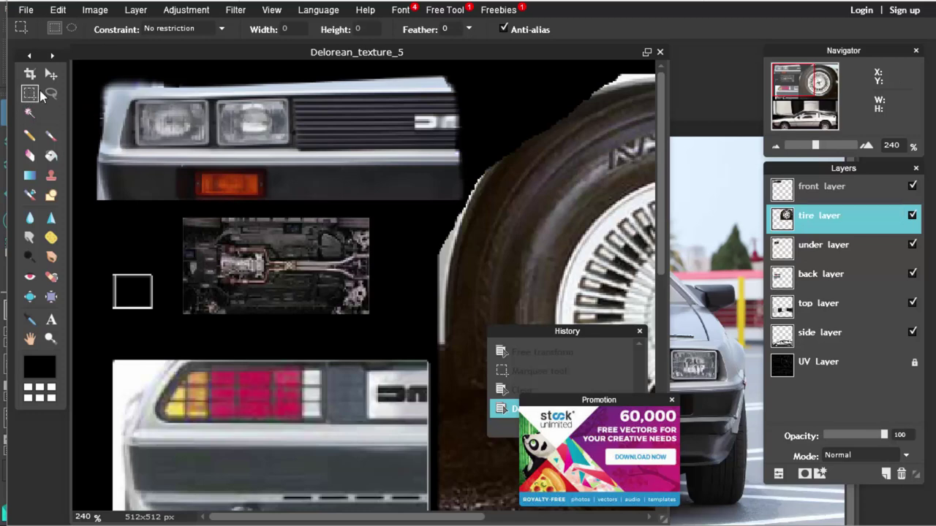
- Close the History and Promotion windows that cover the wheel artwork
{"action": "left_click_drag", "start_coordinate": [465, 518], "coordinate": [653, 521]}
{"action": "left_click", "coordinate": [639, 333]}
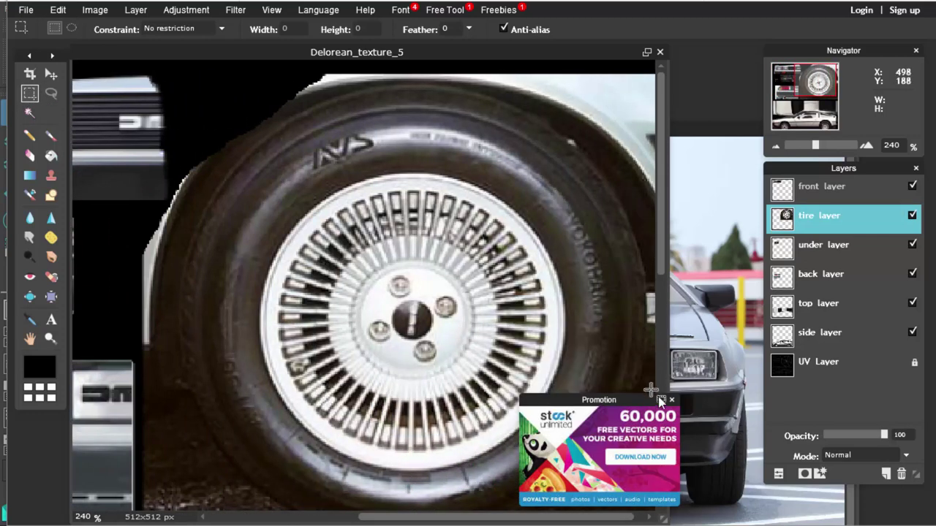
{"action": "left_click", "coordinate": [671, 401]}
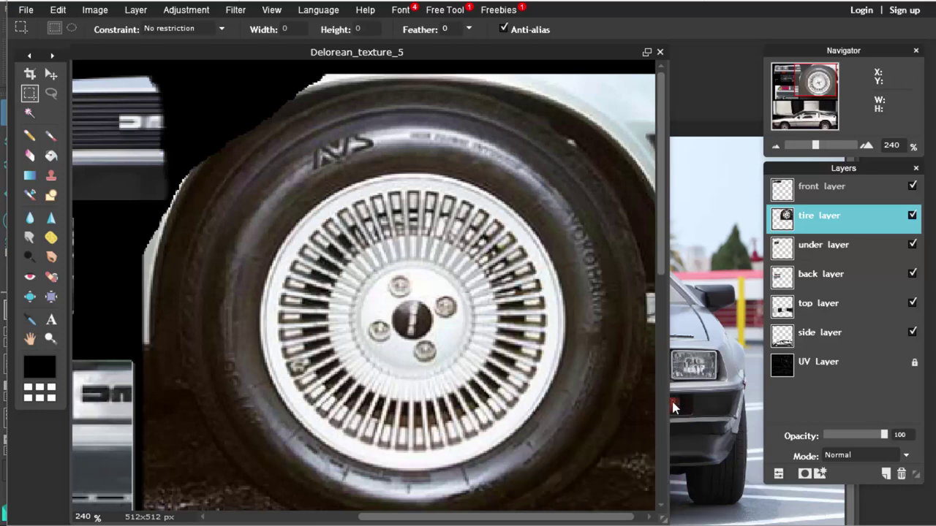
- Check the tire layer against the wheel's UV outline at 47 opacity, restoring it to 100
{"action": "left_click", "coordinate": [912, 215]}
{"action": "left_click", "coordinate": [912, 216]}
{"action": "left_click", "coordinate": [852, 436]}
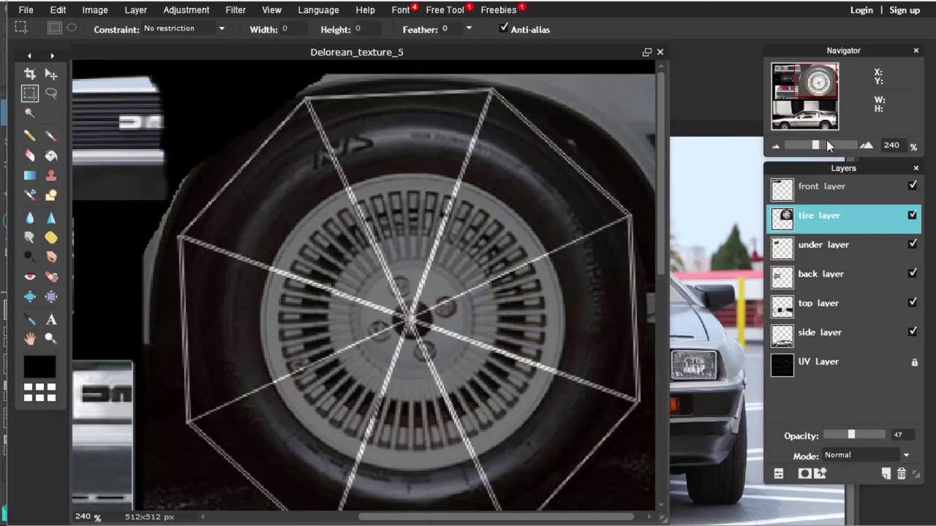
{"action": "left_click_drag", "start_coordinate": [818, 149], "coordinate": [811, 149]}
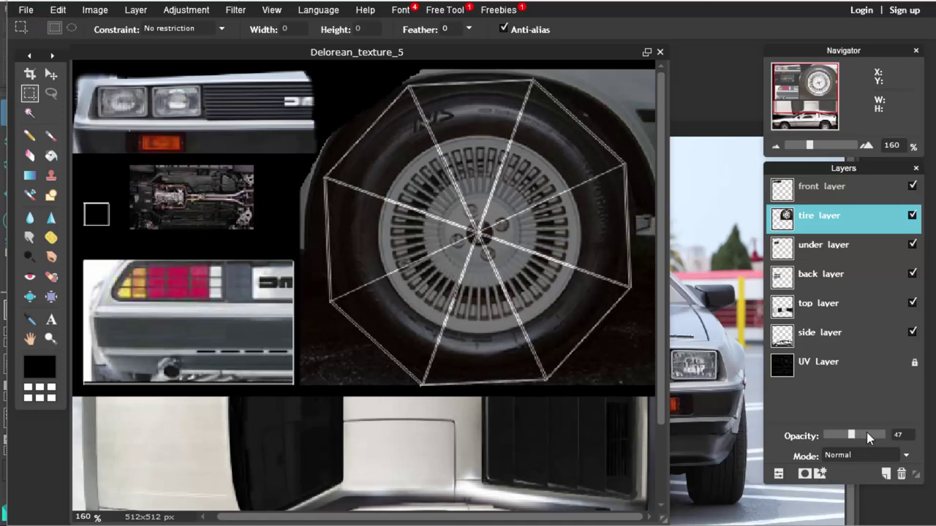
{"action": "left_click_drag", "start_coordinate": [868, 437], "coordinate": [889, 437]}
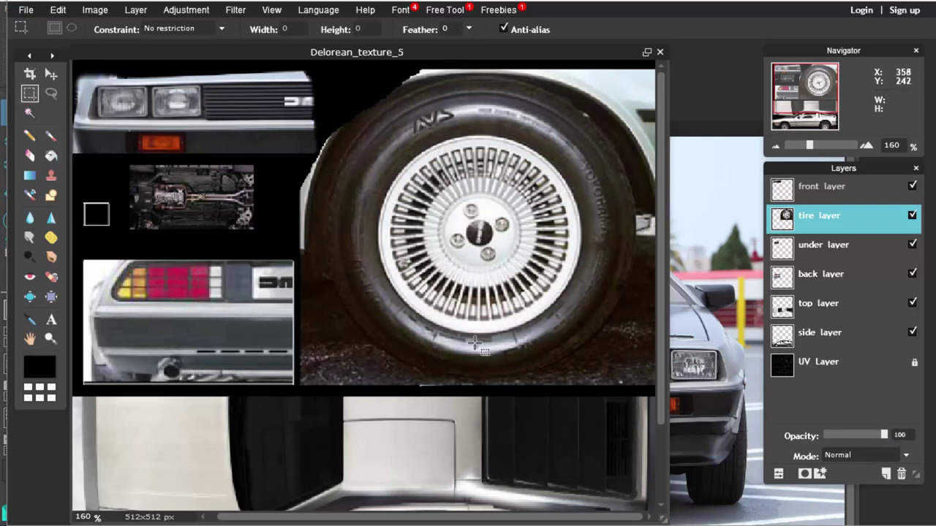
- Save the layered texture to the computer as Delorean_texture_6 in PXD format
{"action": "left_click", "coordinate": [26, 10]}
{"action": "left_click", "coordinate": [51, 86]}
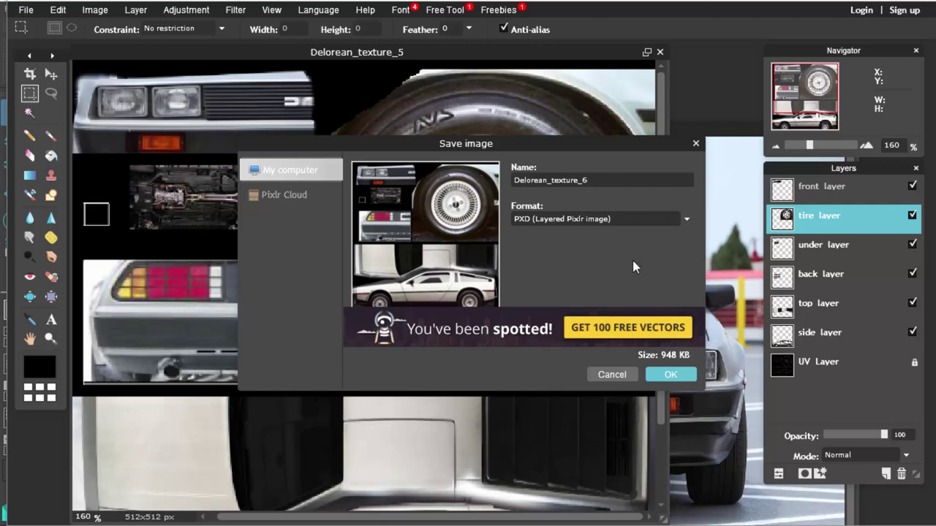
{"action": "left_click", "coordinate": [667, 375]}
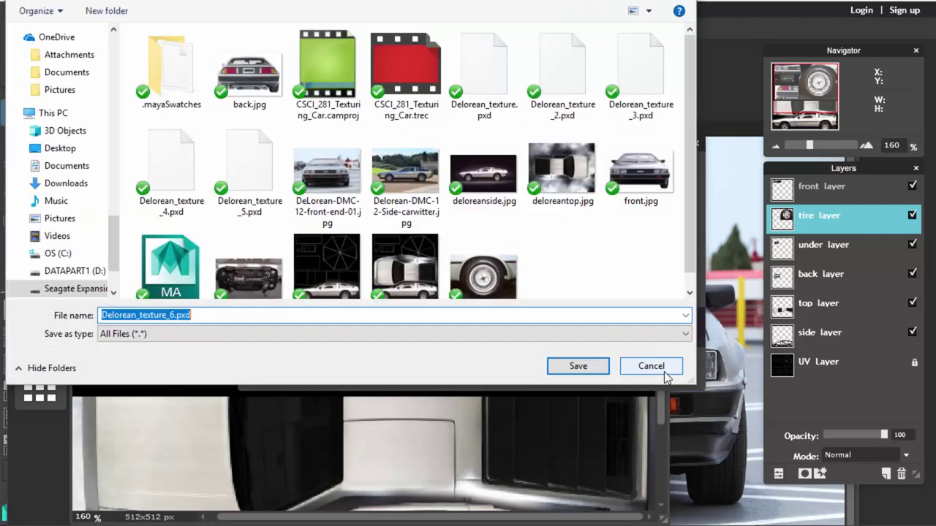
{"action": "left_click", "coordinate": [578, 367]}
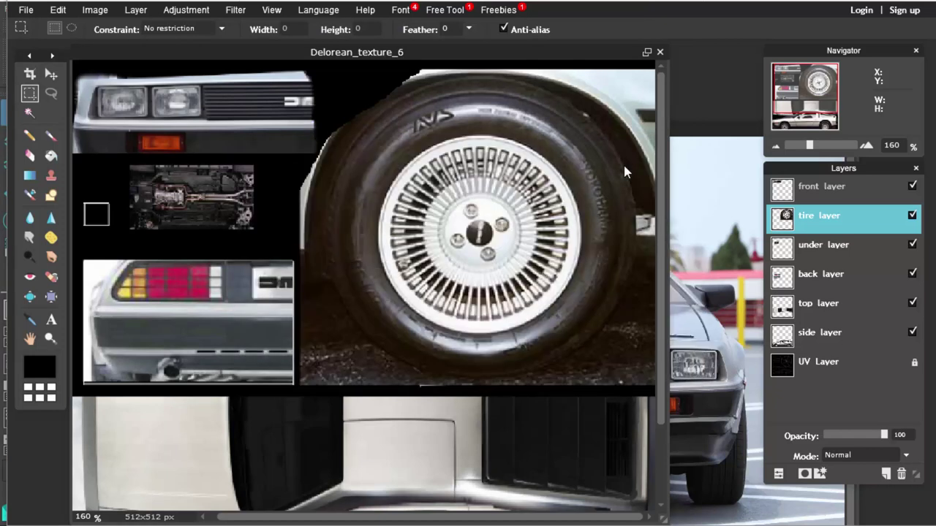
- Save a JPEG copy of the texture as Delorean_texture_6 with quality 80
{"action": "left_click", "coordinate": [25, 10]}
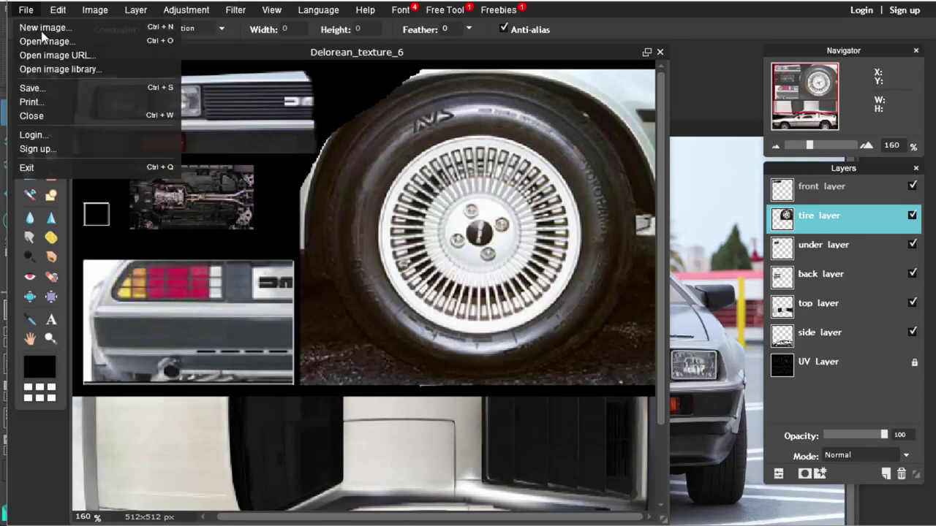
{"action": "left_click", "coordinate": [33, 88]}
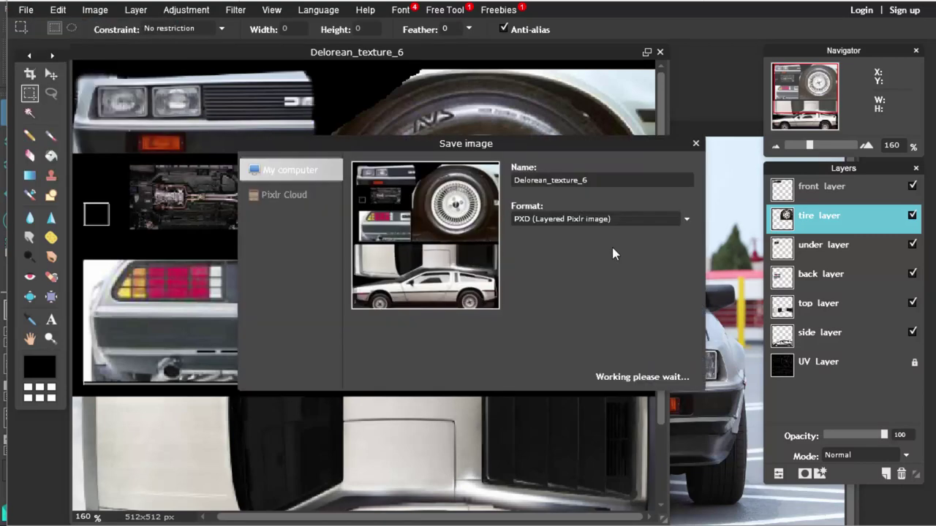
{"action": "left_click", "coordinate": [626, 221]}
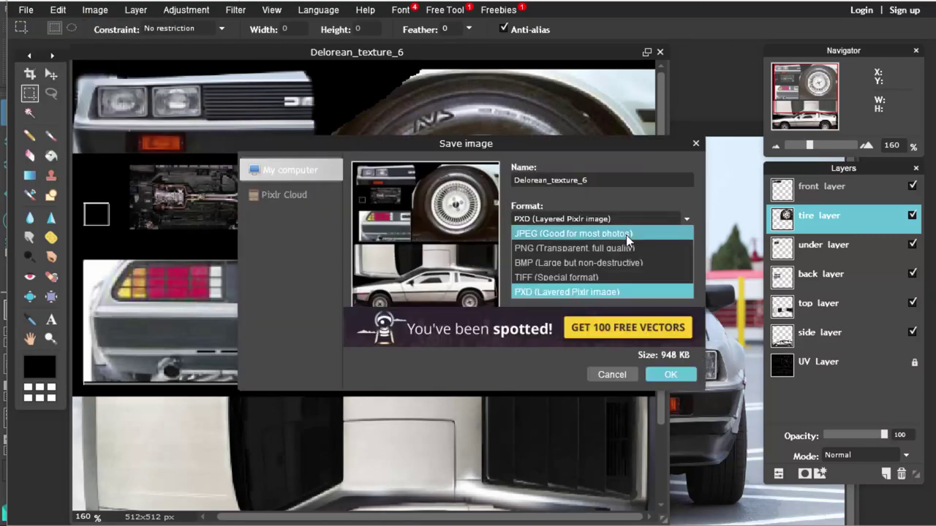
{"action": "left_click", "coordinate": [625, 235]}
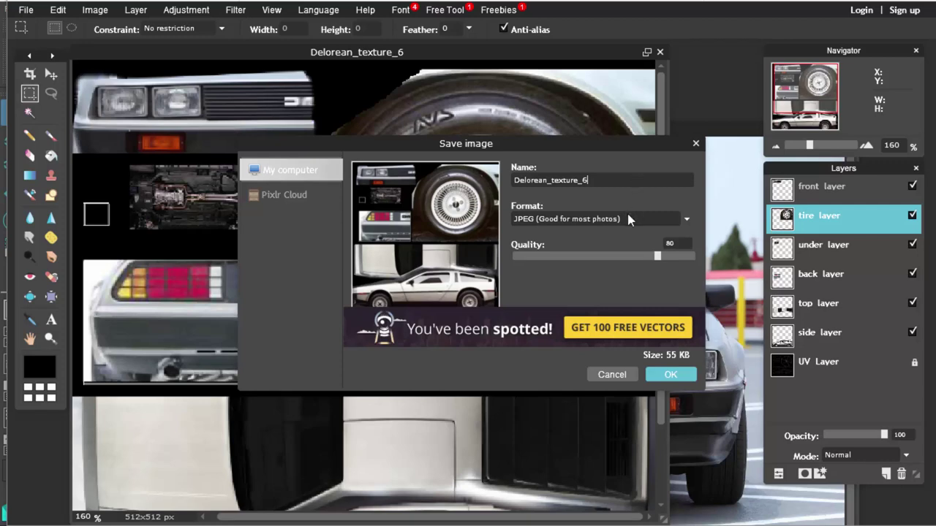
{"action": "left_click", "coordinate": [662, 375]}
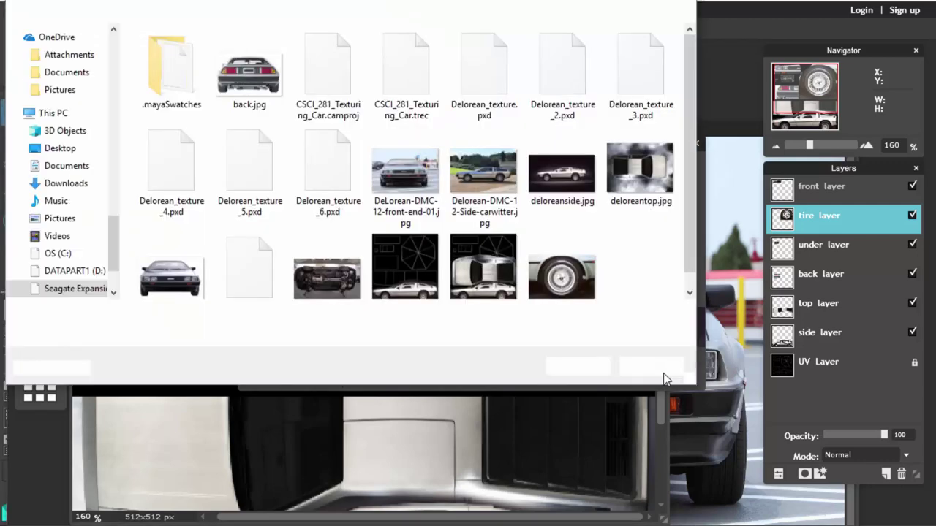
{"action": "left_click", "coordinate": [596, 367]}
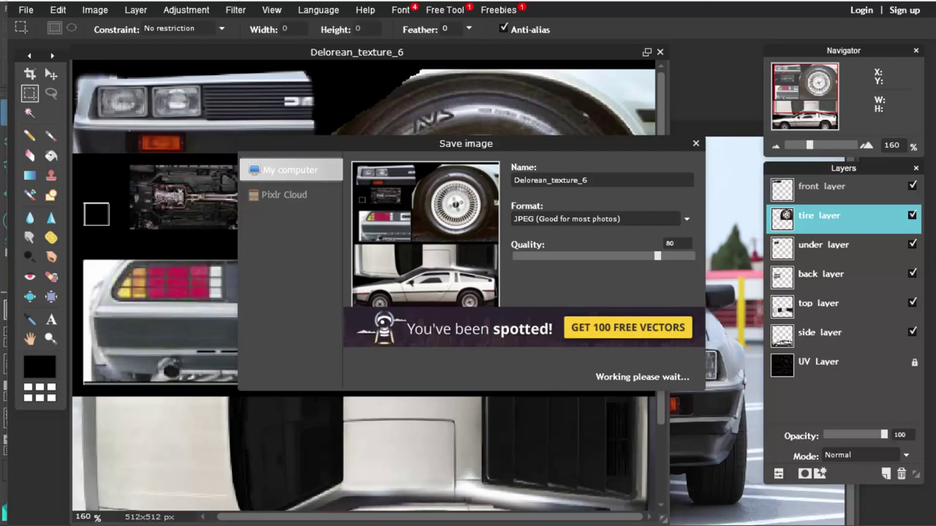
- Switch to Maya, frame the DeLorean mesh and open car_shader's attributes from the Hypershade
{"action": "key", "text": "alt+Tab"}
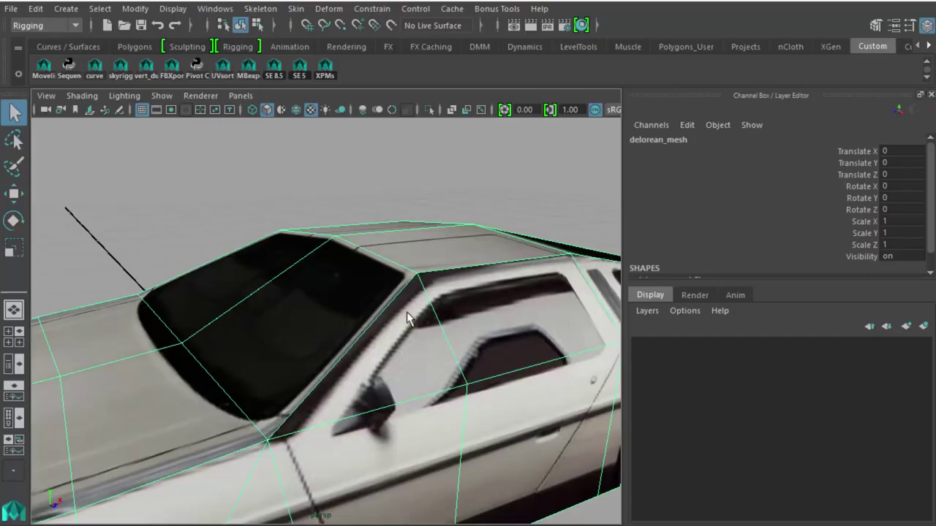
{"action": "key", "text": "f"}
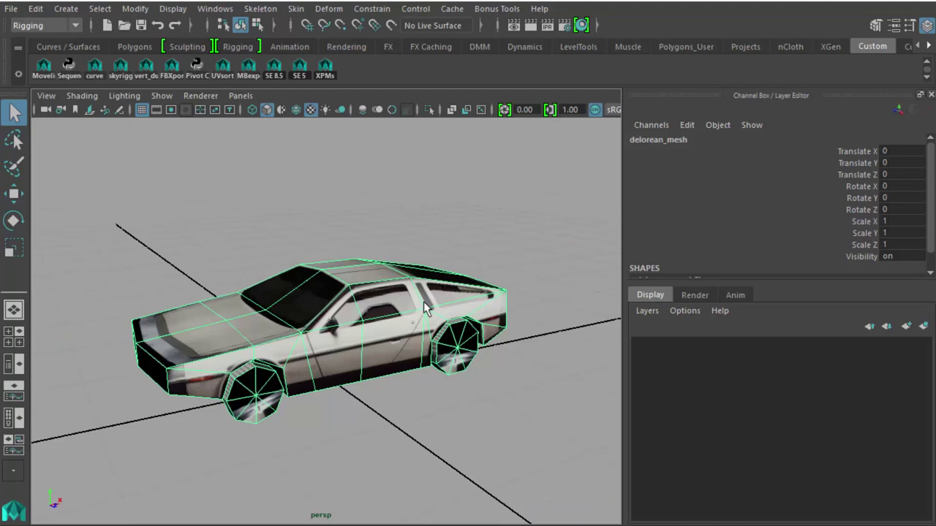
{"action": "left_click", "coordinate": [213, 11]}
{"action": "mouse_move", "coordinate": [299, 73]}
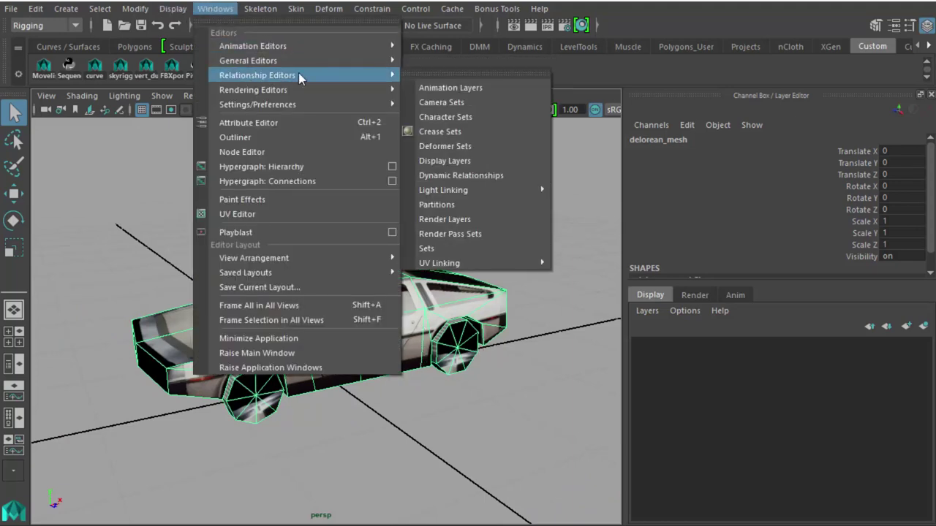
{"action": "mouse_move", "coordinate": [388, 89]}
{"action": "left_click", "coordinate": [435, 134]}
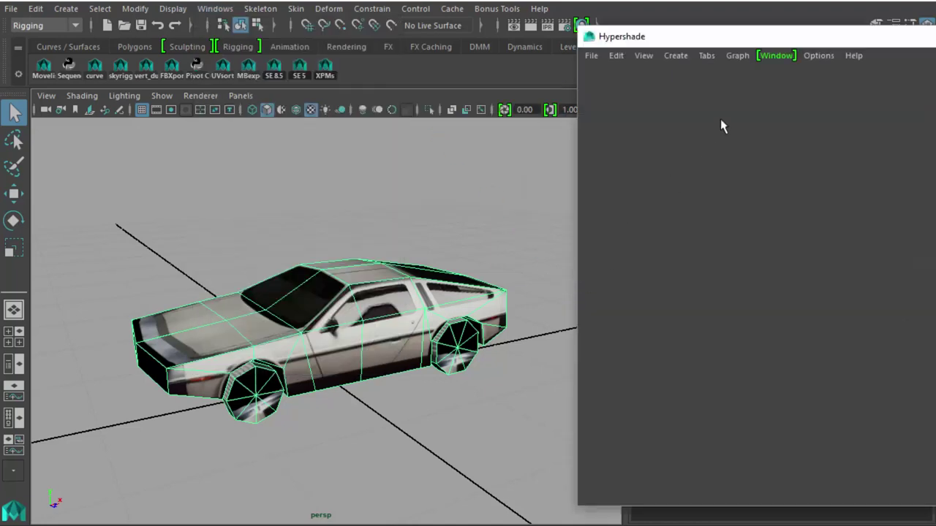
{"action": "left_click_drag", "start_coordinate": [745, 35], "coordinate": [455, 29]}
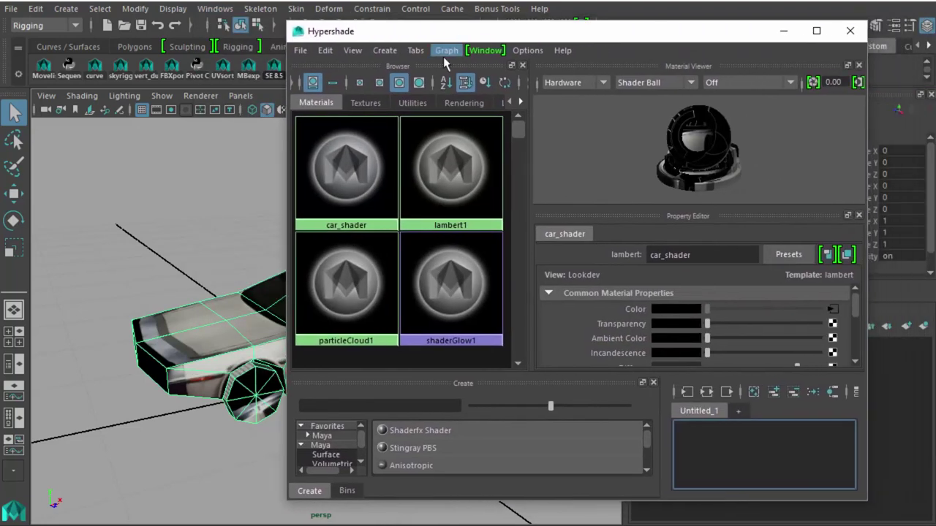
{"action": "left_click", "coordinate": [364, 199]}
{"action": "left_click_drag", "start_coordinate": [555, 40], "coordinate": [375, 47]}
{"action": "double_click", "coordinate": [179, 182]}
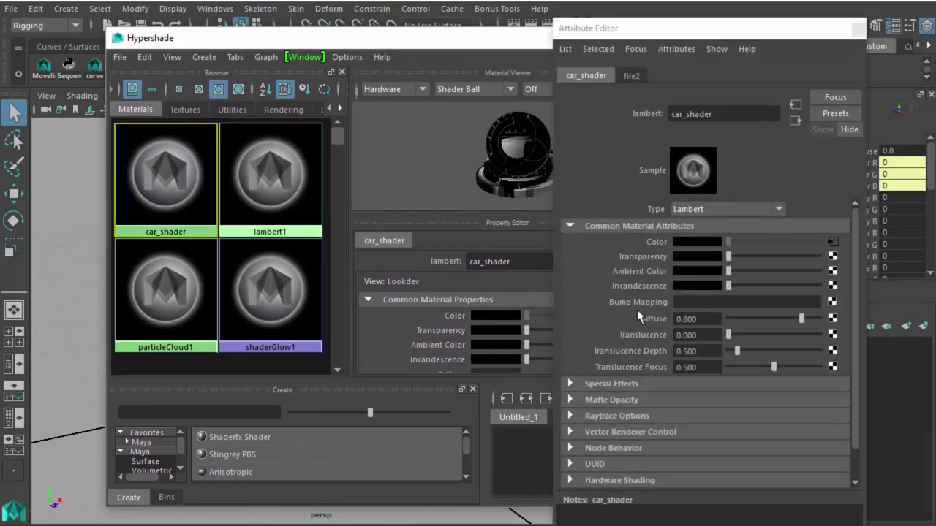
- Load Delorean_texture_6.jpg as the image of car_shader's color file texture, and close the Attribute Editor and Hypershade
{"action": "left_click", "coordinate": [832, 242]}
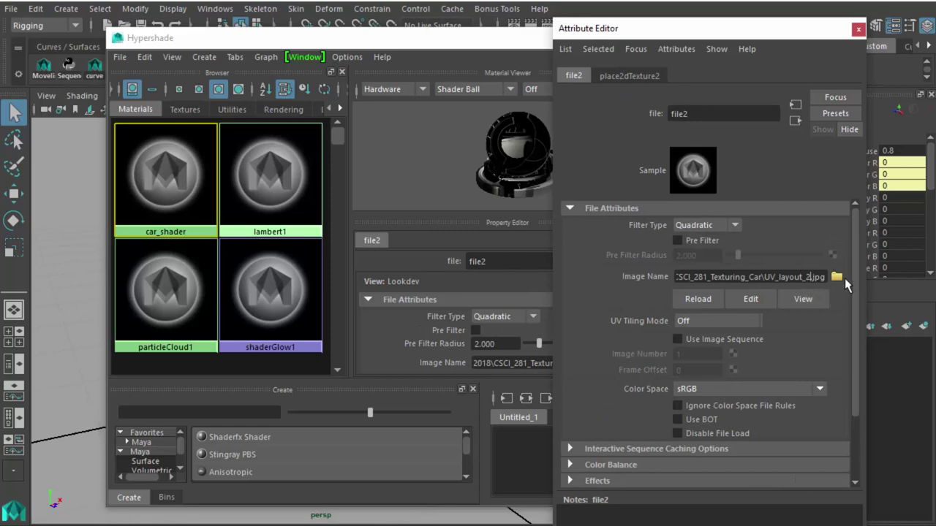
{"action": "left_click", "coordinate": [836, 277]}
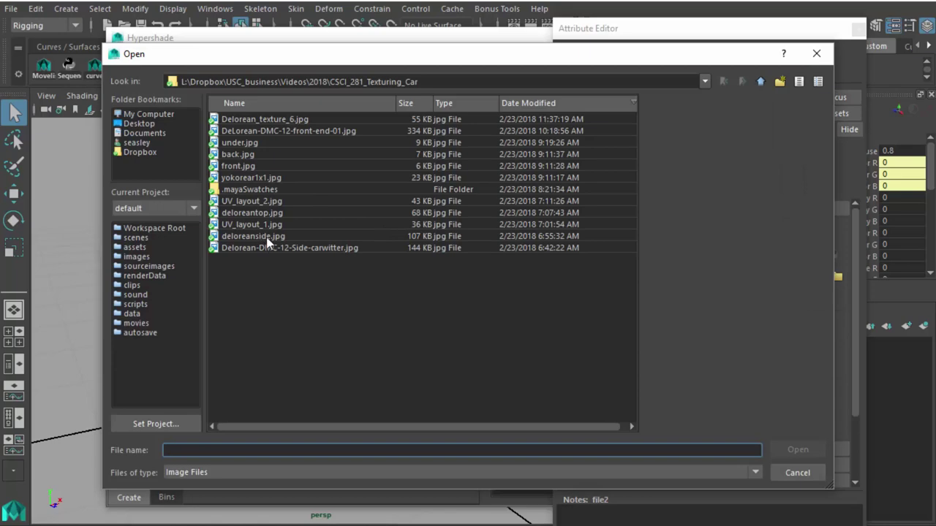
{"action": "left_click", "coordinate": [278, 122]}
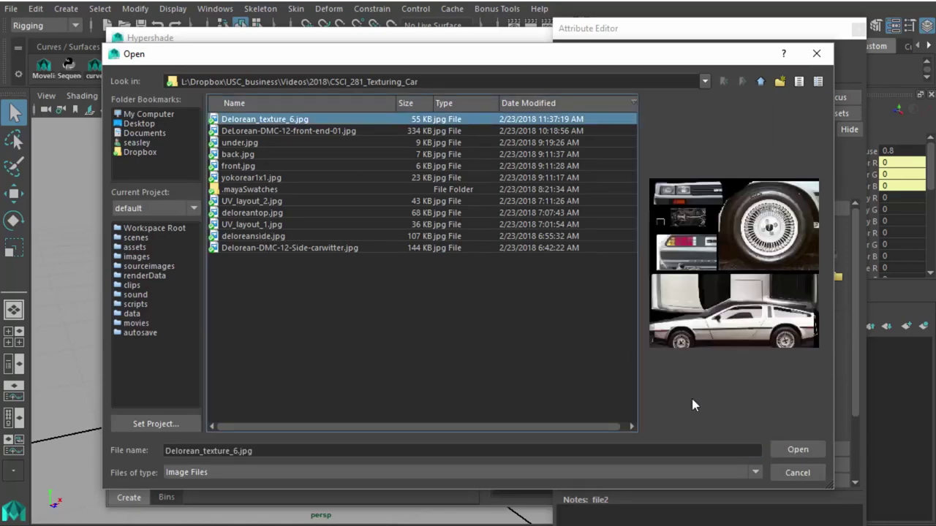
{"action": "left_click", "coordinate": [797, 450]}
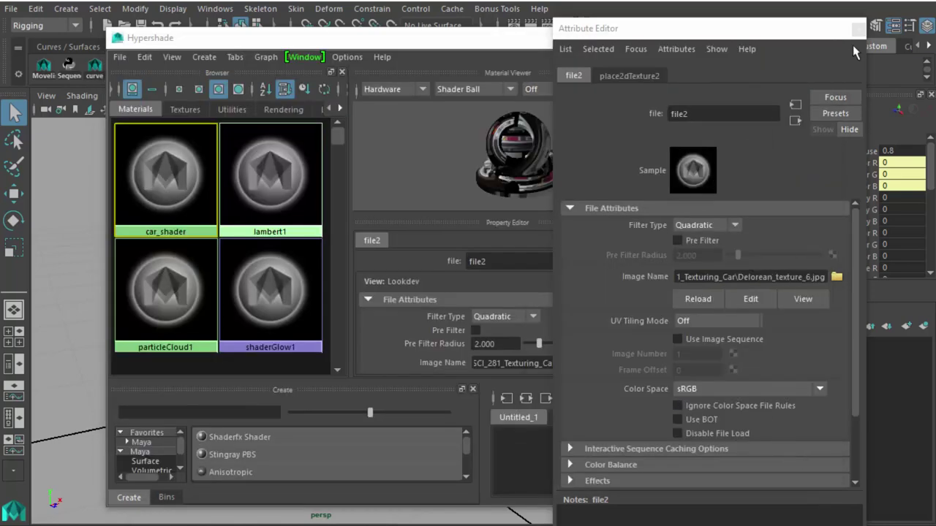
{"action": "left_click", "coordinate": [855, 31]}
{"action": "left_click", "coordinate": [669, 37]}
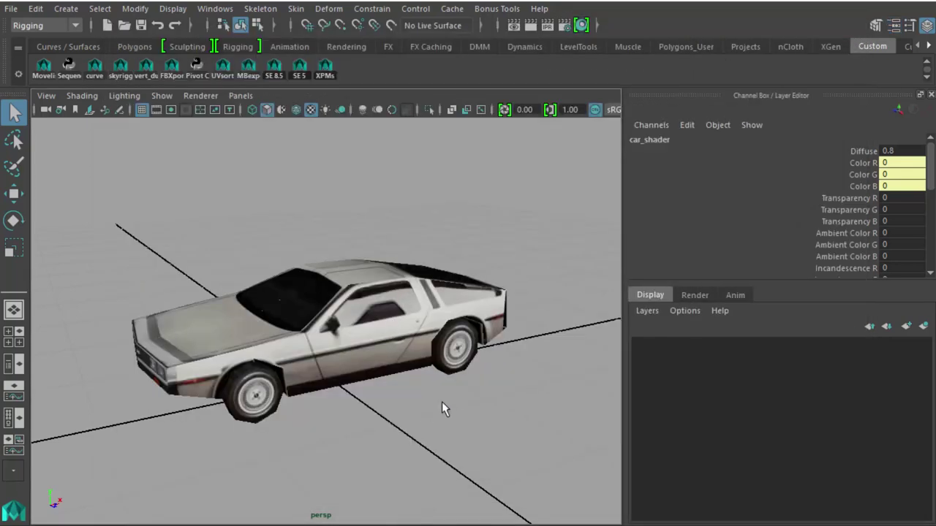
- Inspect the textured DeLorean from all around, examining the rear, front, underside, wheels and sides
{"action": "left_click_drag", "start_coordinate": [442, 401], "coordinate": [270, 344]}
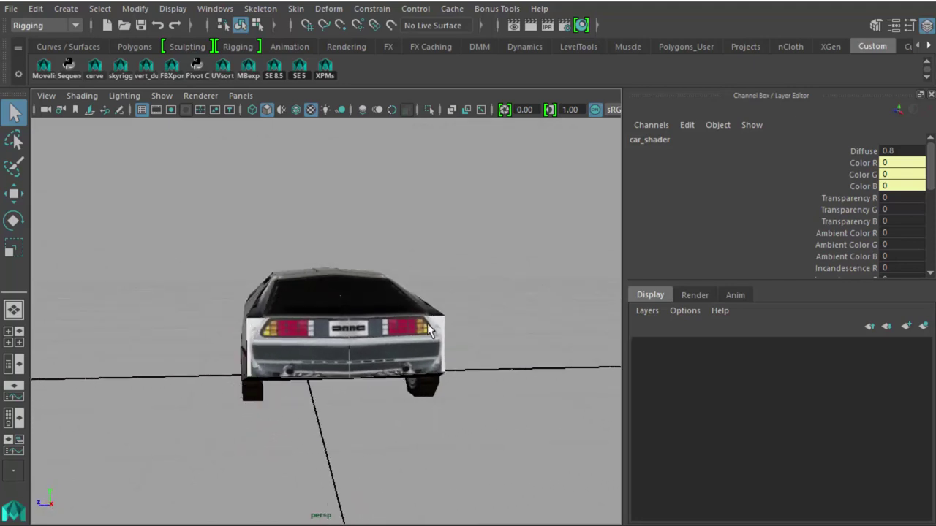
{"action": "left_click_drag", "start_coordinate": [473, 348], "coordinate": [414, 348]}
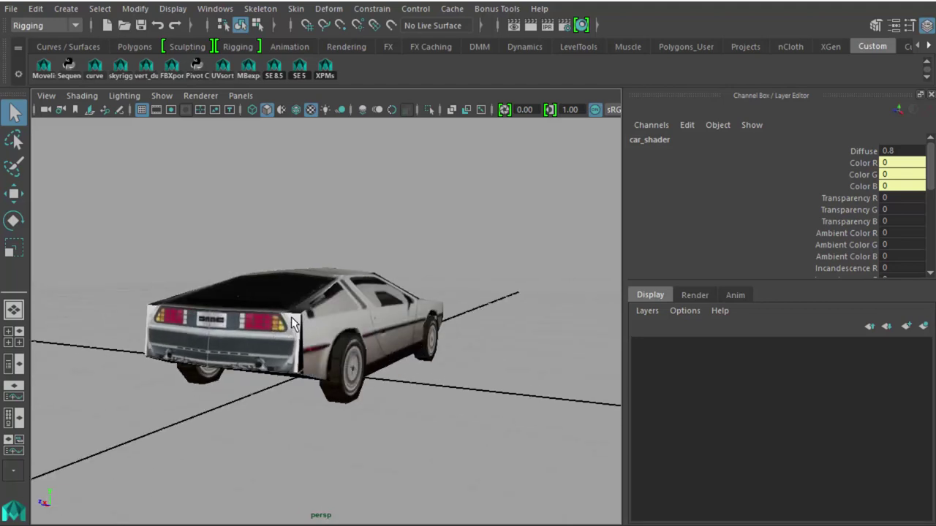
{"action": "left_click_drag", "start_coordinate": [287, 375], "coordinate": [618, 355]}
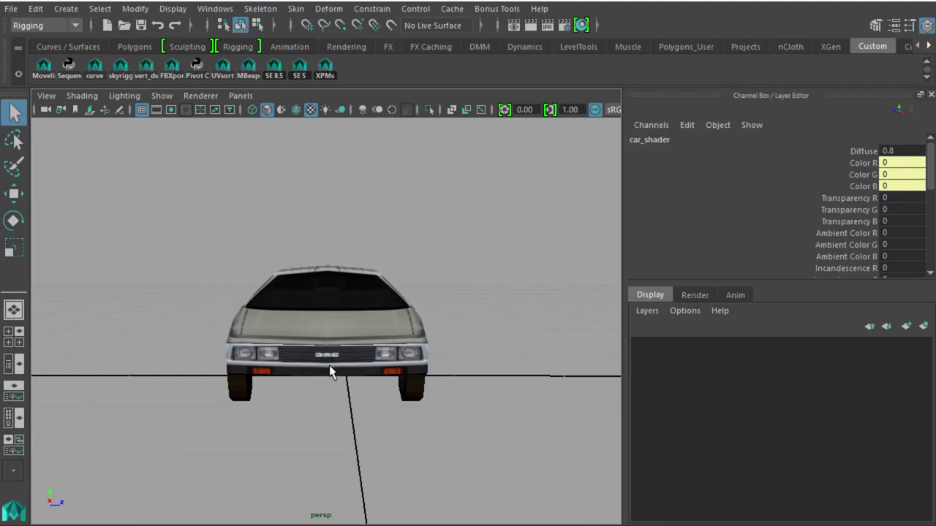
{"action": "left_click_drag", "start_coordinate": [344, 366], "coordinate": [198, 301]}
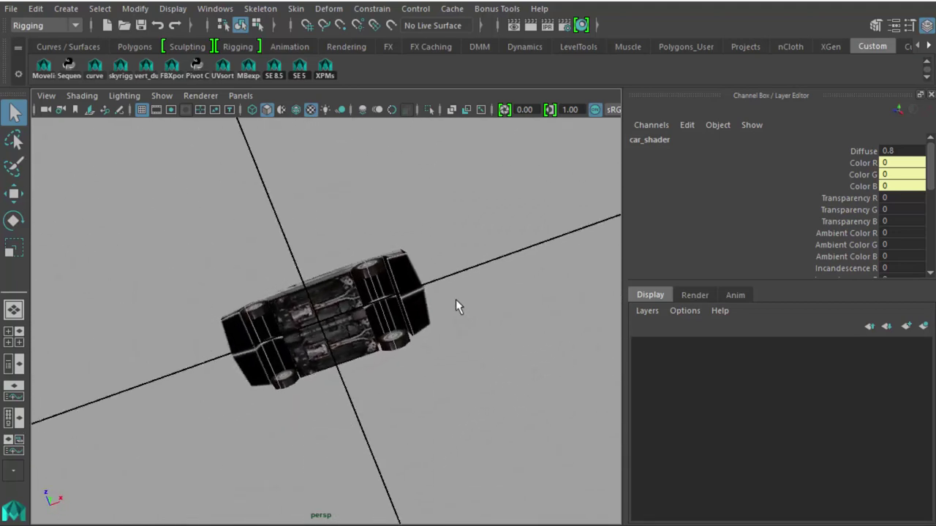
{"action": "scroll", "coordinate": [374, 335], "scroll_direction": "up", "scroll_amount": 3}
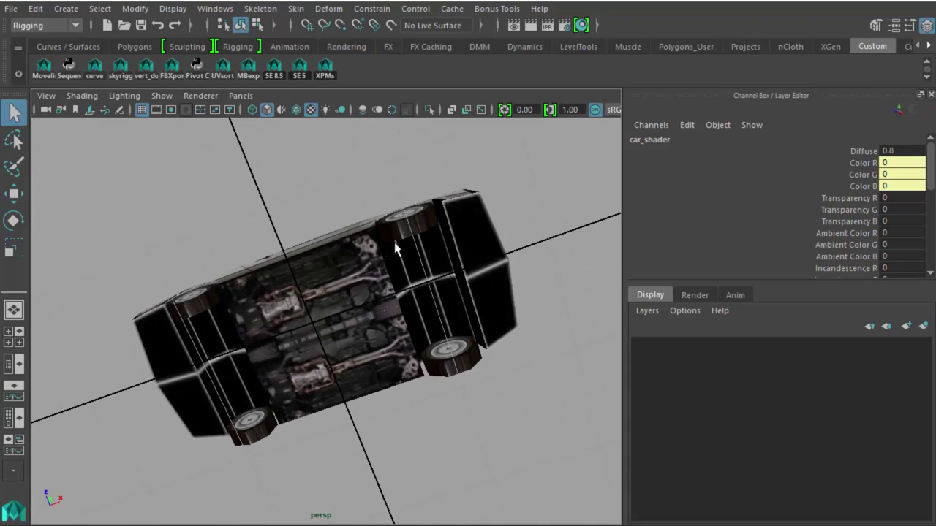
{"action": "left_click_drag", "start_coordinate": [412, 277], "coordinate": [516, 353]}
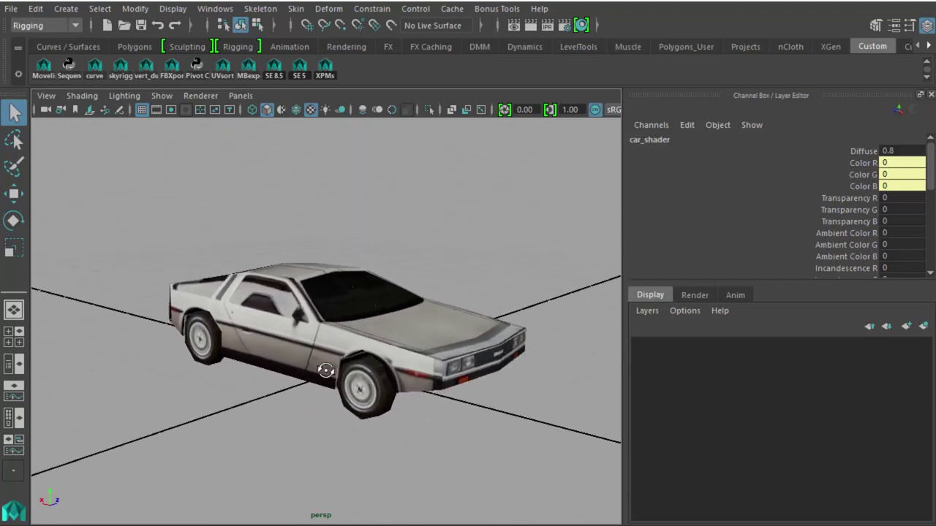
{"action": "left_click_drag", "start_coordinate": [326, 371], "coordinate": [322, 401]}
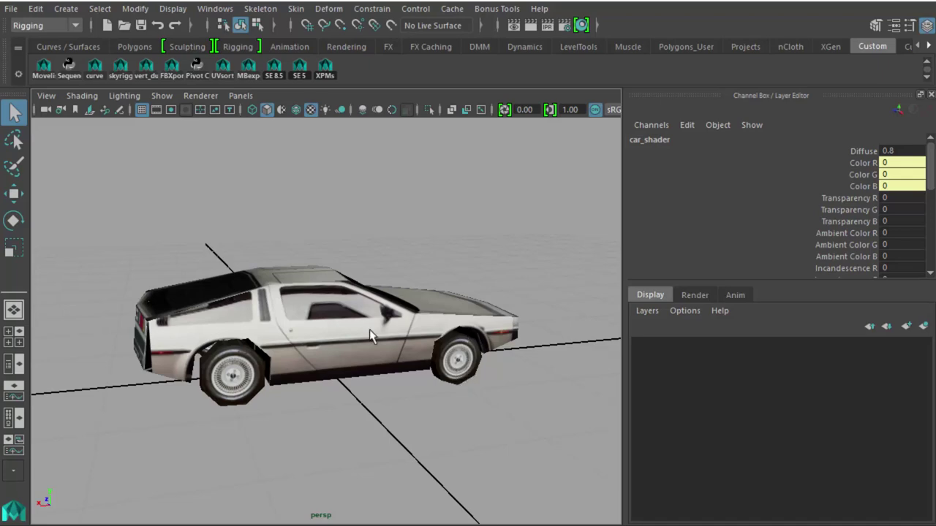
- Examine the textured DeLorean from a front three-quarter angle, both close up and from a distance
{"action": "left_click_drag", "start_coordinate": [375, 335], "coordinate": [219, 322]}
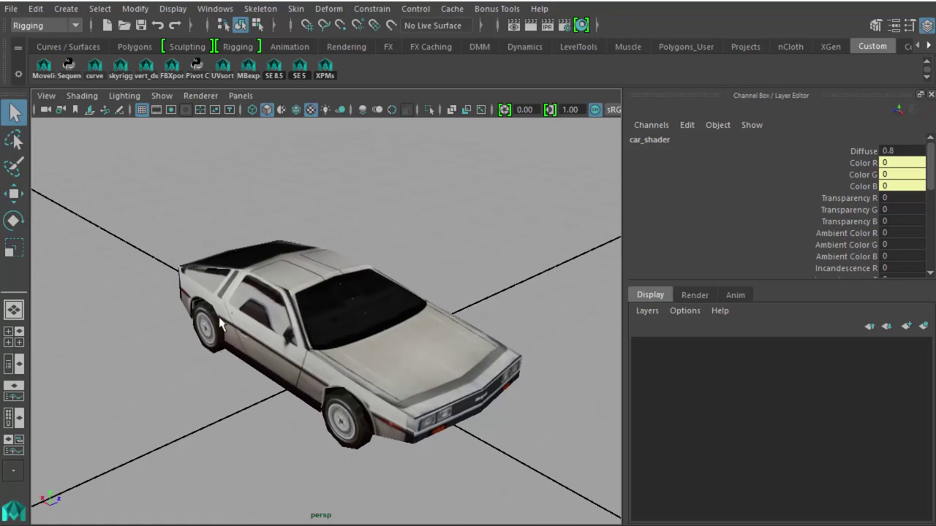
{"action": "scroll", "coordinate": [346, 346], "scroll_direction": "up", "scroll_amount": 5}
{"action": "scroll", "coordinate": [346, 346], "scroll_direction": "down", "scroll_amount": 3}
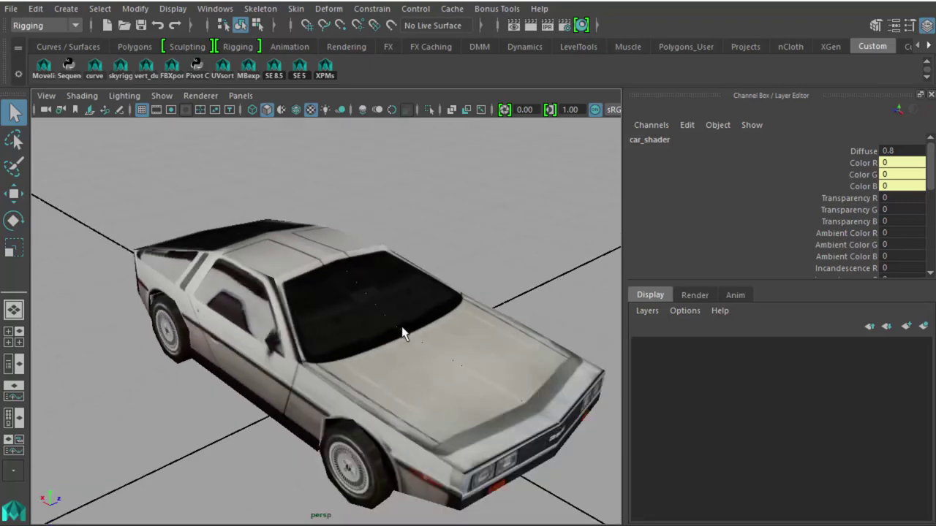
{"action": "left_click_drag", "start_coordinate": [404, 333], "coordinate": [424, 388]}
{"action": "scroll", "coordinate": [422, 391], "scroll_direction": "down", "scroll_amount": 5}
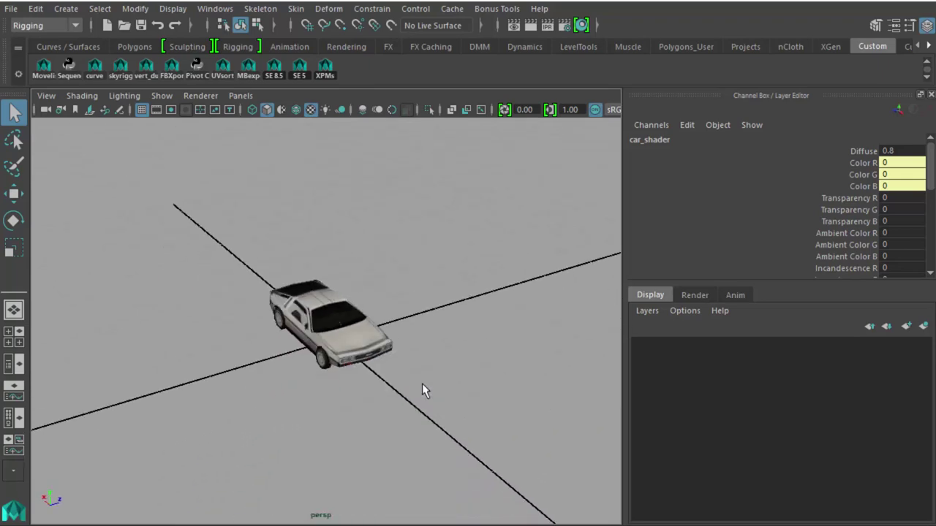
{"action": "left_click_drag", "start_coordinate": [368, 408], "coordinate": [391, 401]}
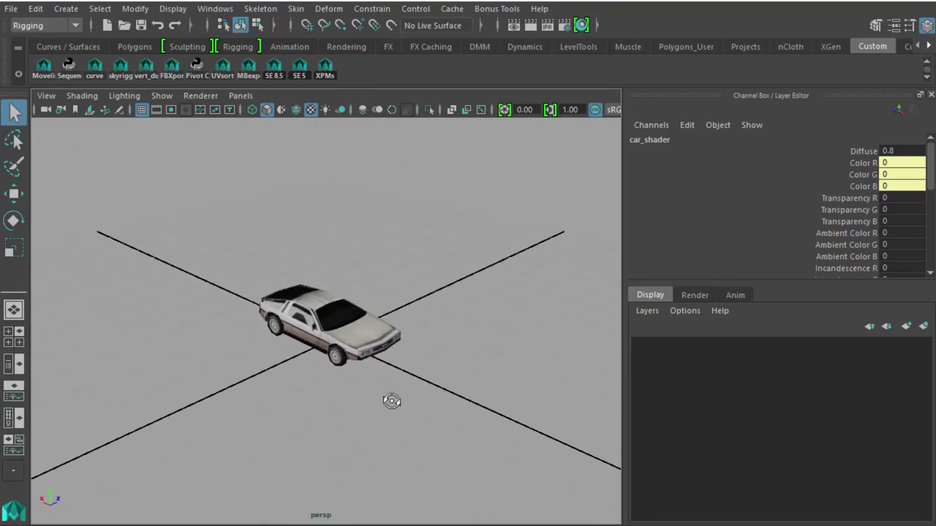
{"action": "scroll", "coordinate": [391, 400], "scroll_direction": "up", "scroll_amount": 5}
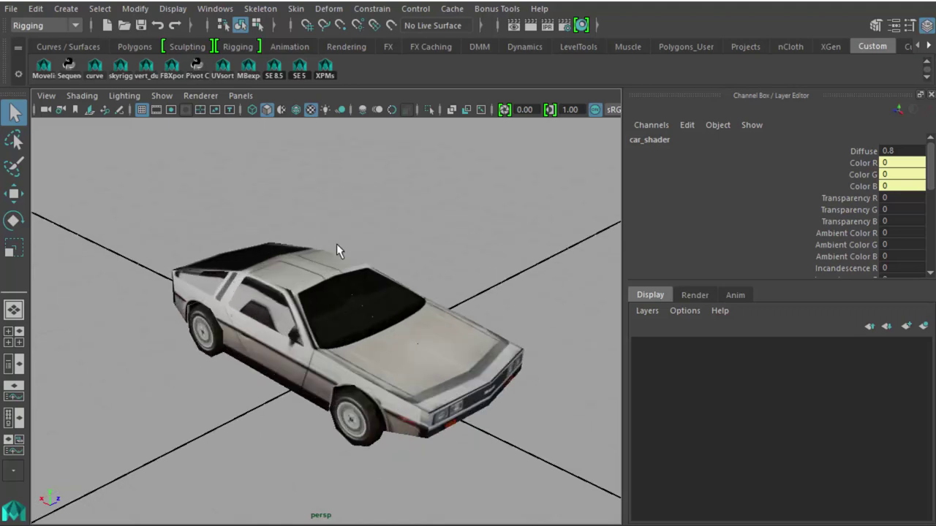
- Show the DeLorean mesh's UV layout over its texture in the UV Editor, with texture borders highlighted
{"action": "left_click", "coordinate": [332, 314]}
{"action": "left_click", "coordinate": [215, 8]}
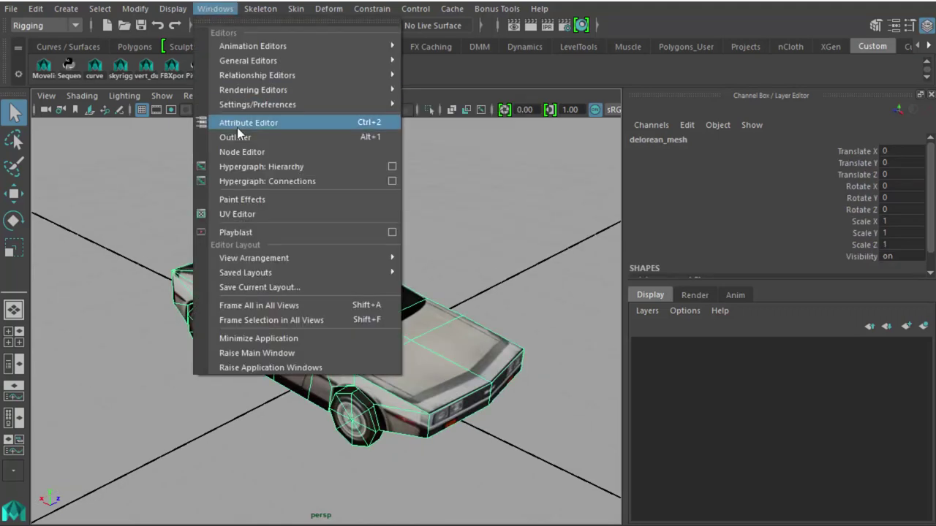
{"action": "left_click", "coordinate": [249, 213]}
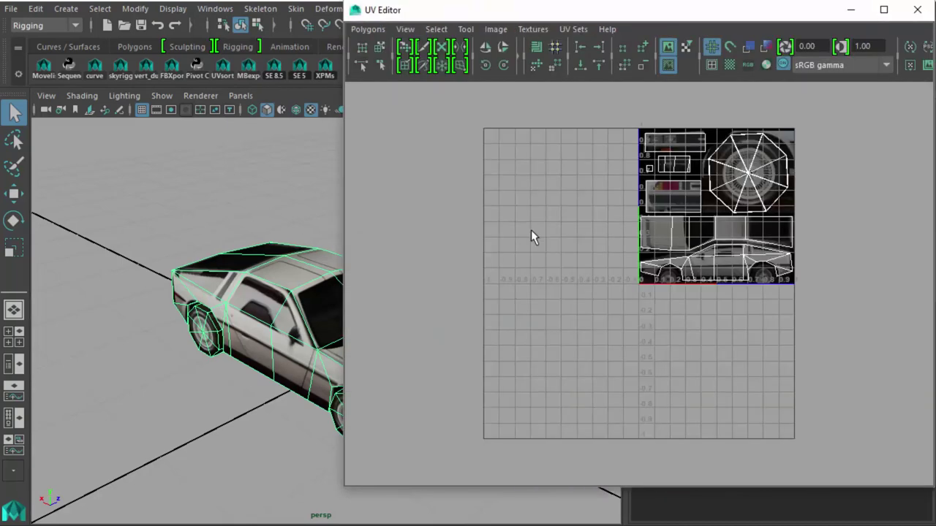
{"action": "scroll", "coordinate": [664, 238], "scroll_direction": "up", "scroll_amount": 3}
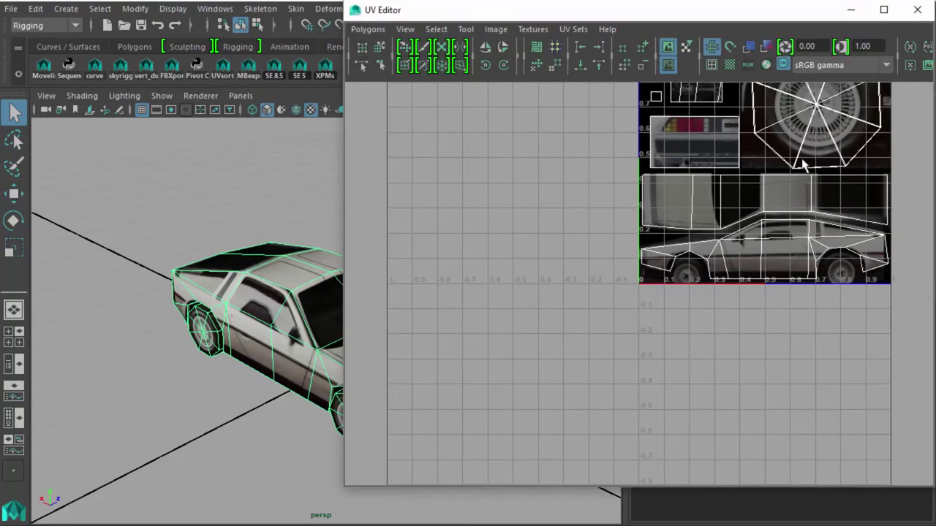
{"action": "left_click_drag", "start_coordinate": [802, 165], "coordinate": [649, 322]}
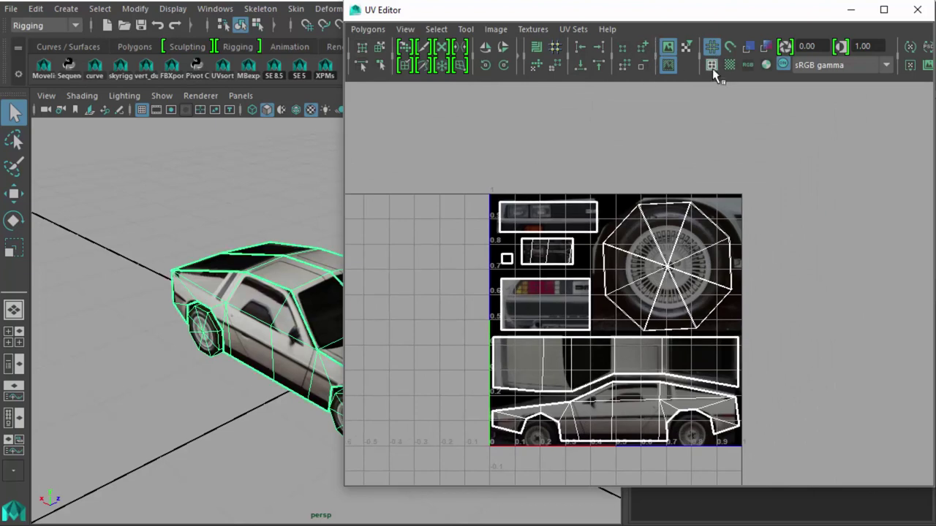
- Compare the UV layout with the texture image undimmed and hidden, then restore the dimmed image display
{"action": "left_click", "coordinate": [668, 65]}
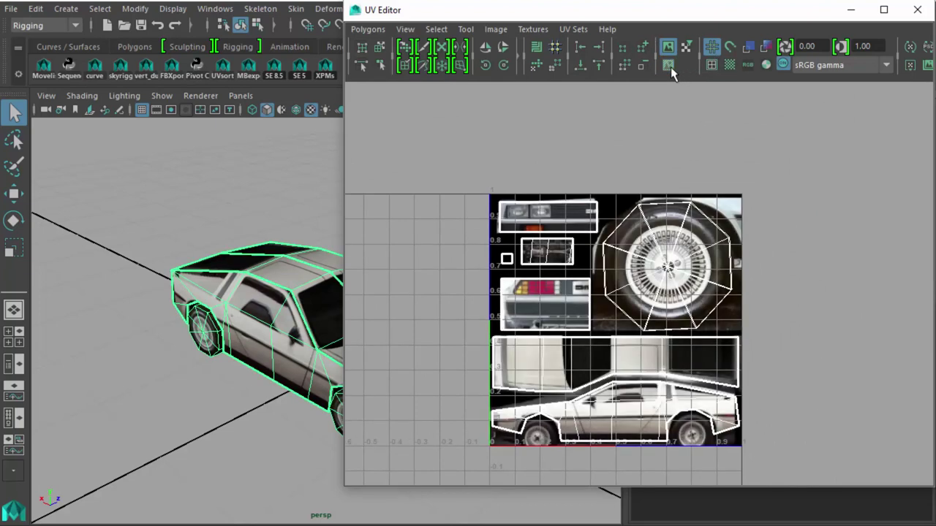
{"action": "left_click", "coordinate": [669, 65]}
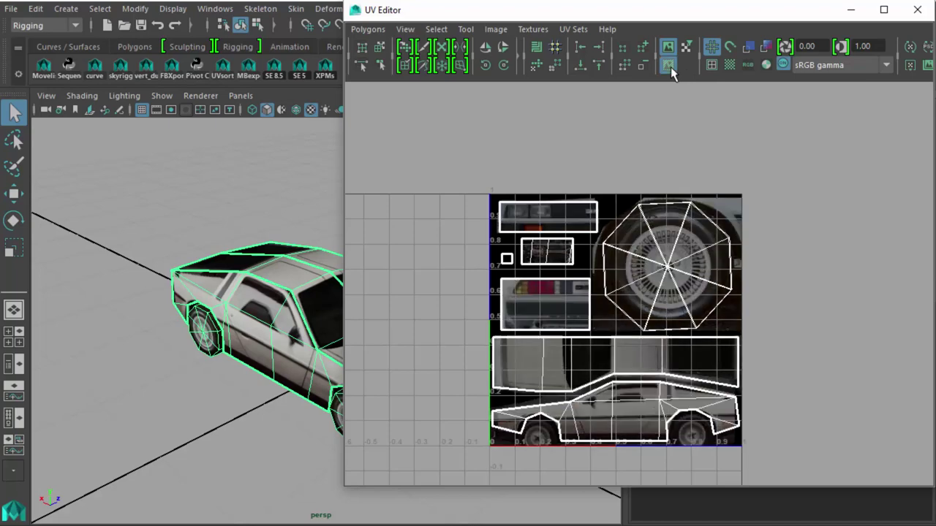
{"action": "left_click", "coordinate": [669, 66]}
{"action": "left_click", "coordinate": [669, 47]}
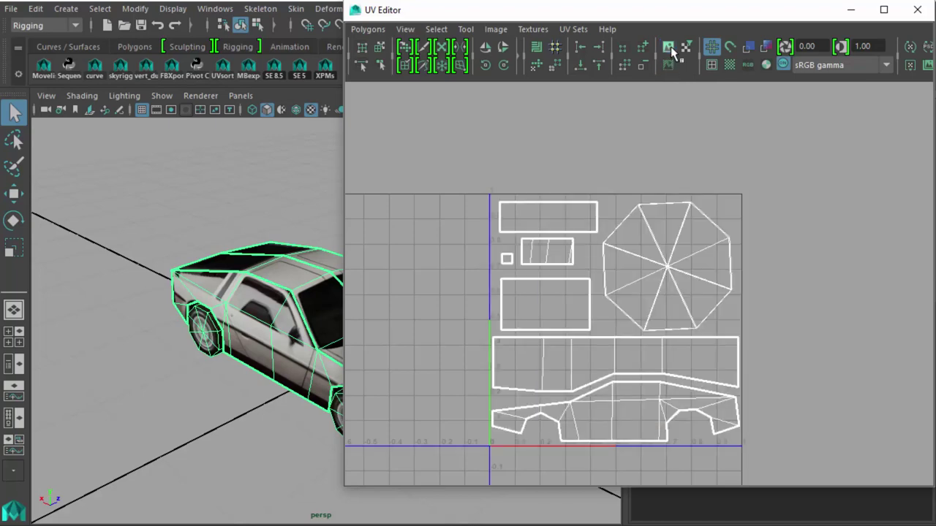
{"action": "left_click", "coordinate": [669, 47]}
{"action": "left_click", "coordinate": [669, 65]}
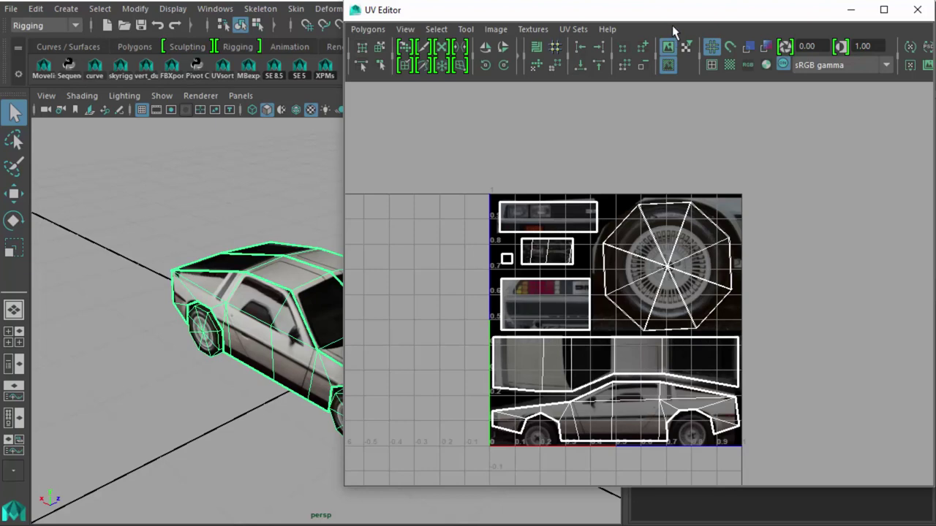
- Reposition the UV Editor window and examine how the UV shells line up with the DeLorean texture
{"action": "mouse_move", "coordinate": [680, 15]}
{"action": "left_mouse_down"}
{"action": "mouse_move", "coordinate": [668, 0]}
{"action": "mouse_move", "coordinate": [664, 16]}
{"action": "left_mouse_up"}
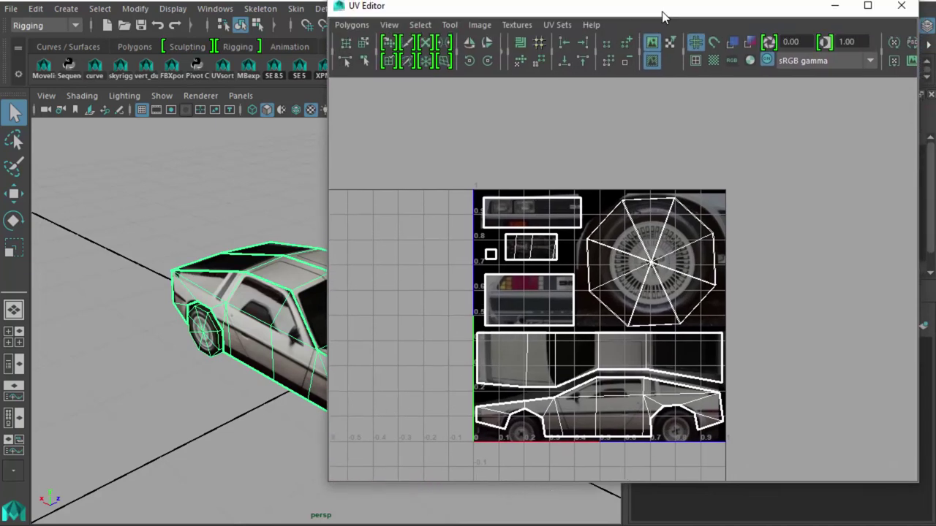
{"action": "key", "text": "a"}
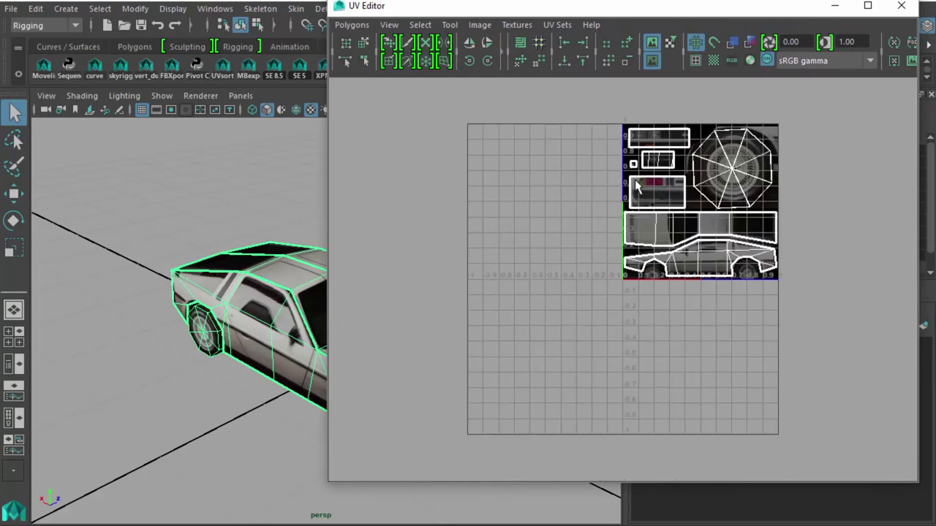
{"action": "scroll", "coordinate": [637, 186], "scroll_direction": "up", "scroll_amount": 5}
{"action": "scroll", "coordinate": [442, 410], "scroll_direction": "down", "scroll_amount": 3}
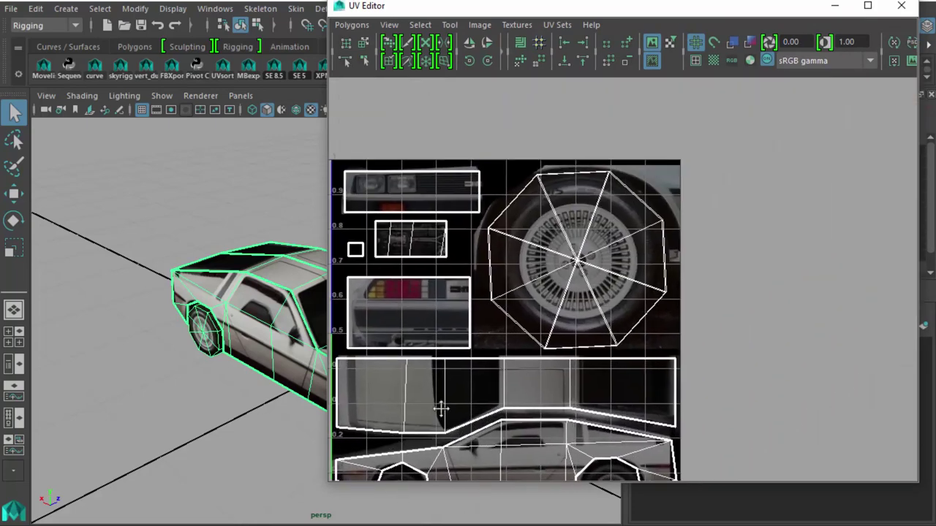
{"action": "left_click_drag", "start_coordinate": [442, 409], "coordinate": [577, 351]}
{"action": "scroll", "coordinate": [577, 351], "scroll_direction": "down", "scroll_amount": 1}
{"action": "scroll", "coordinate": [570, 351], "scroll_direction": "up", "scroll_amount": 1}
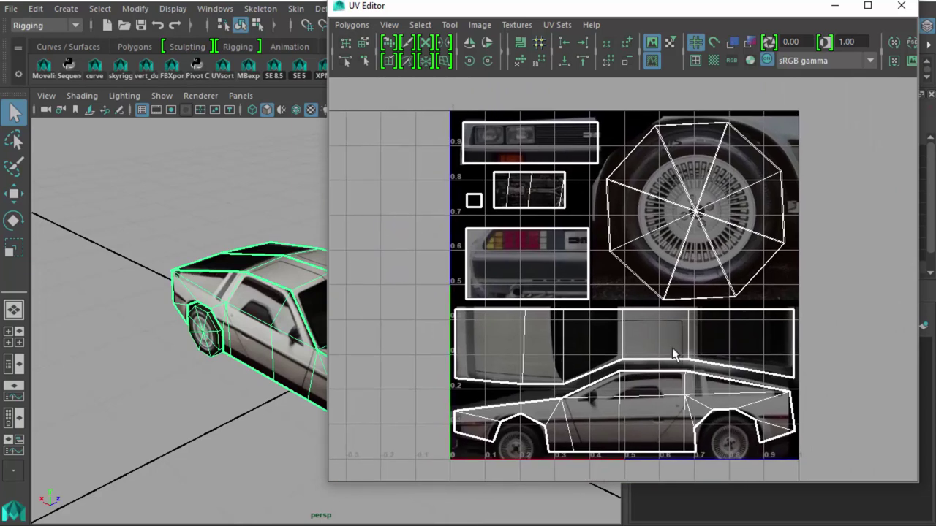